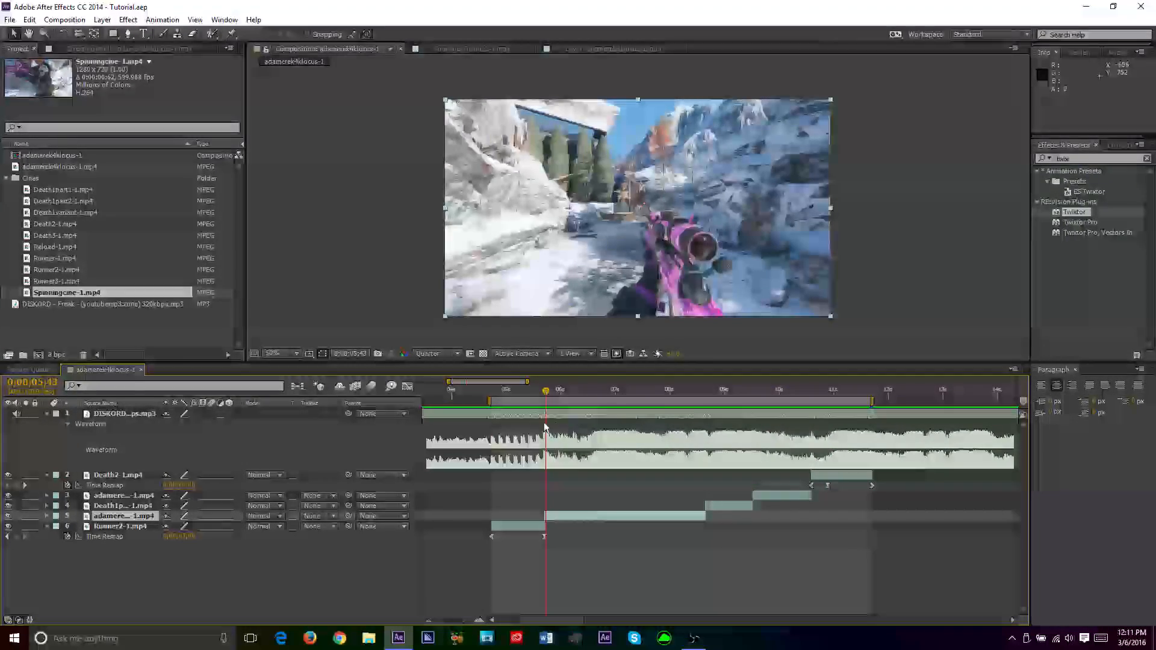
# Collapse the video clips folder, create a project folder named SFX and import the sound effect files into it
pyautogui.moveTo(528, 382); pyautogui.dragTo(500, 383)
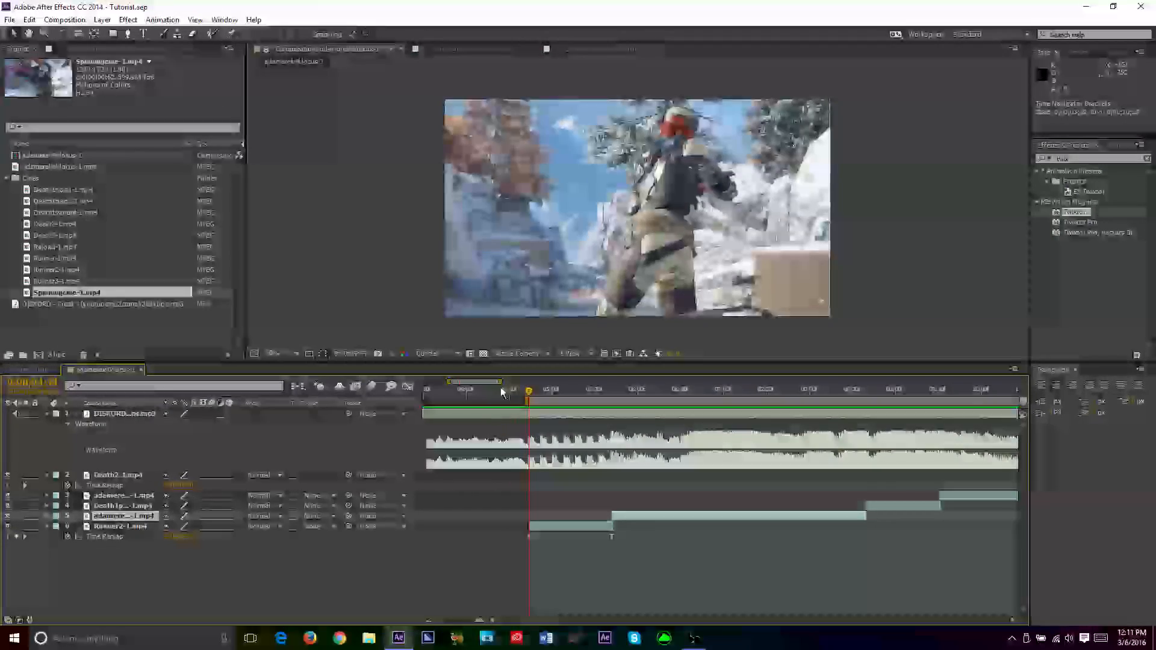
pyautogui.click(369, 638)
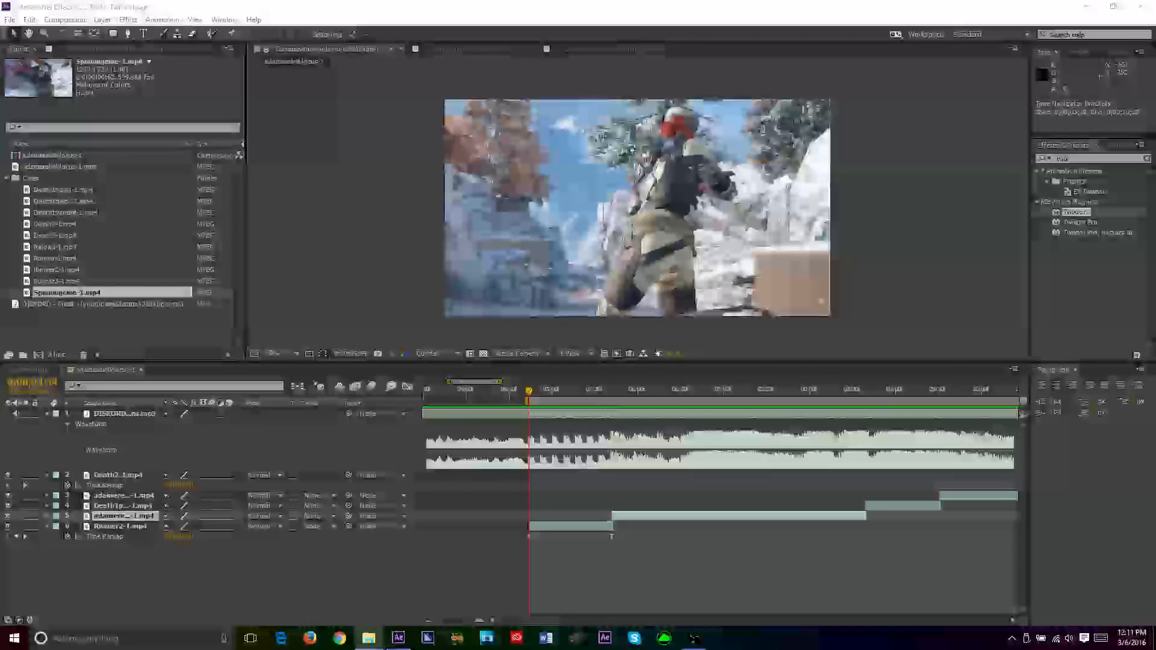
pyautogui.click(7, 178)
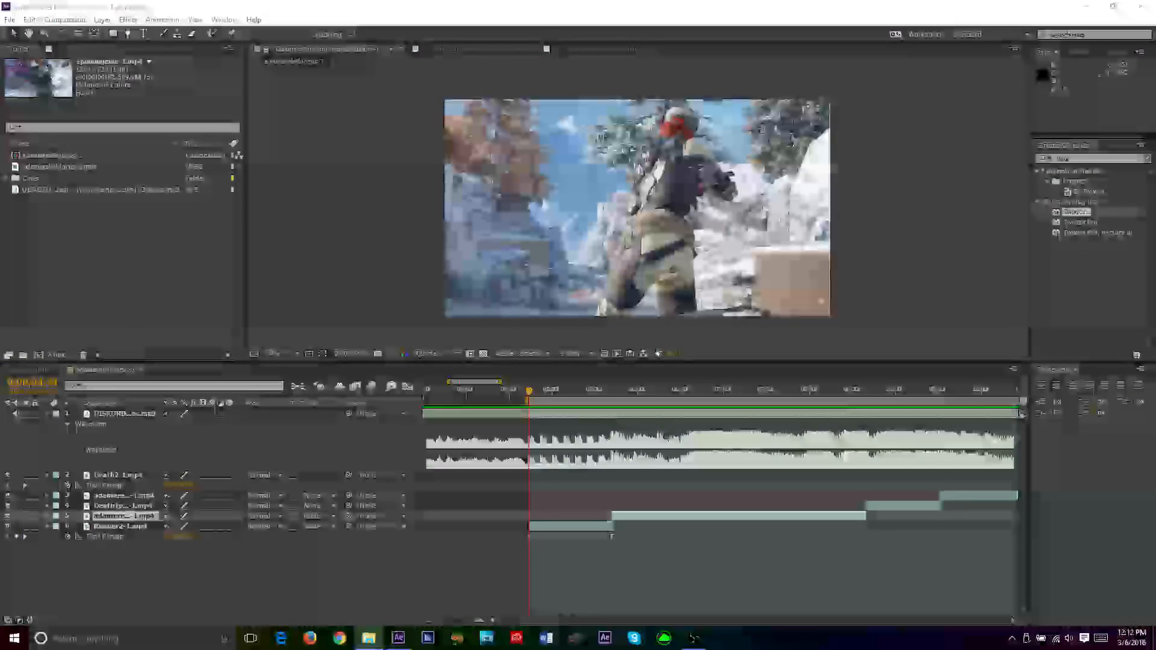
pyautogui.click(369, 638)
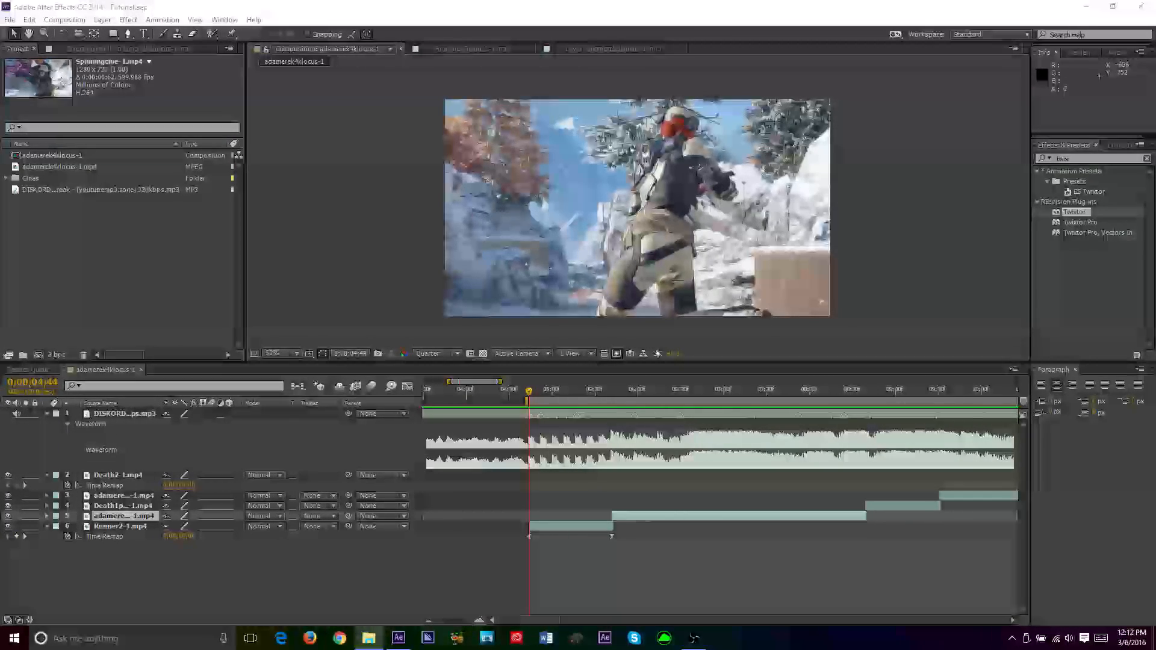
pyautogui.rightClick(57, 268)
pyautogui.click(131, 286)
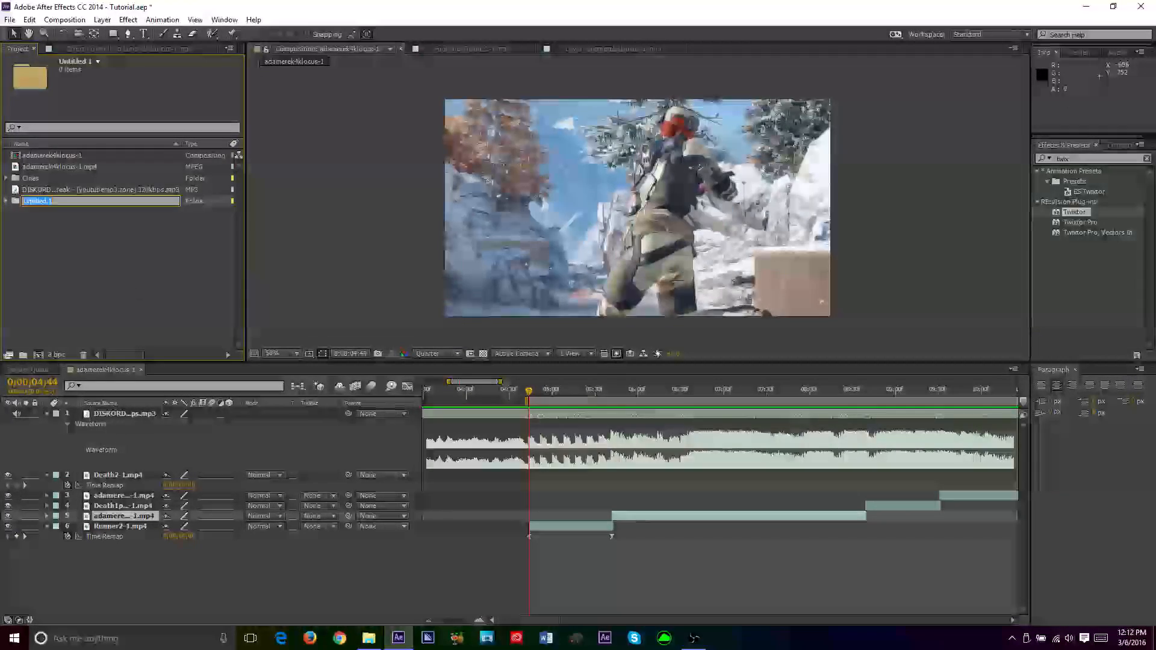
pyautogui.write('SF')
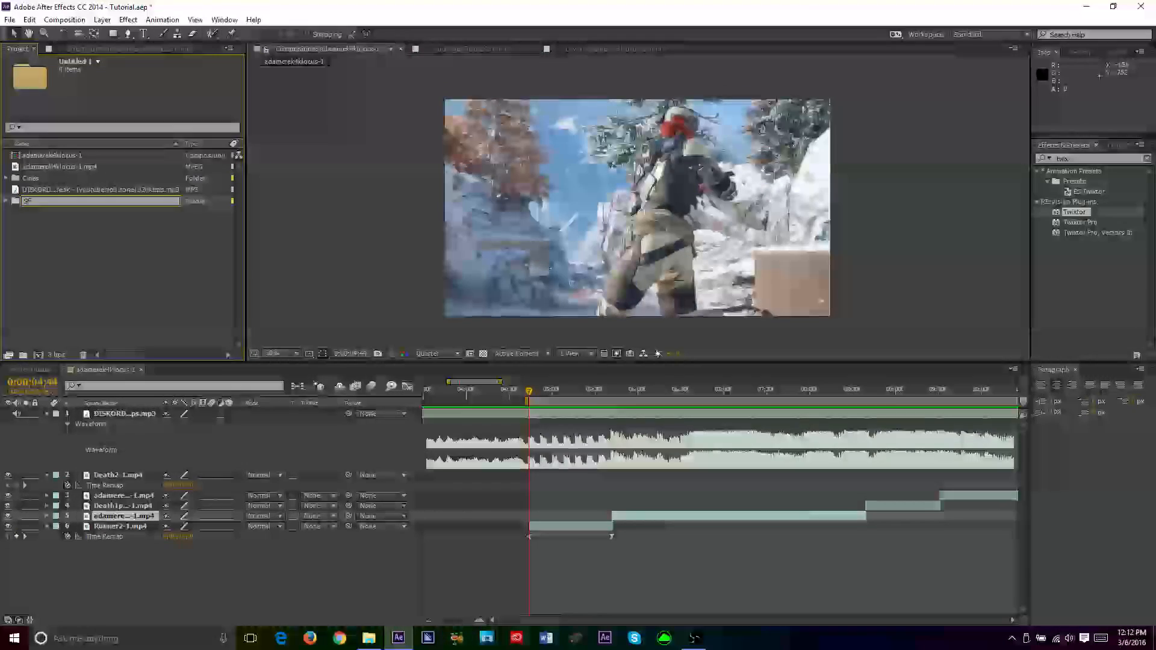
pyautogui.write('X')
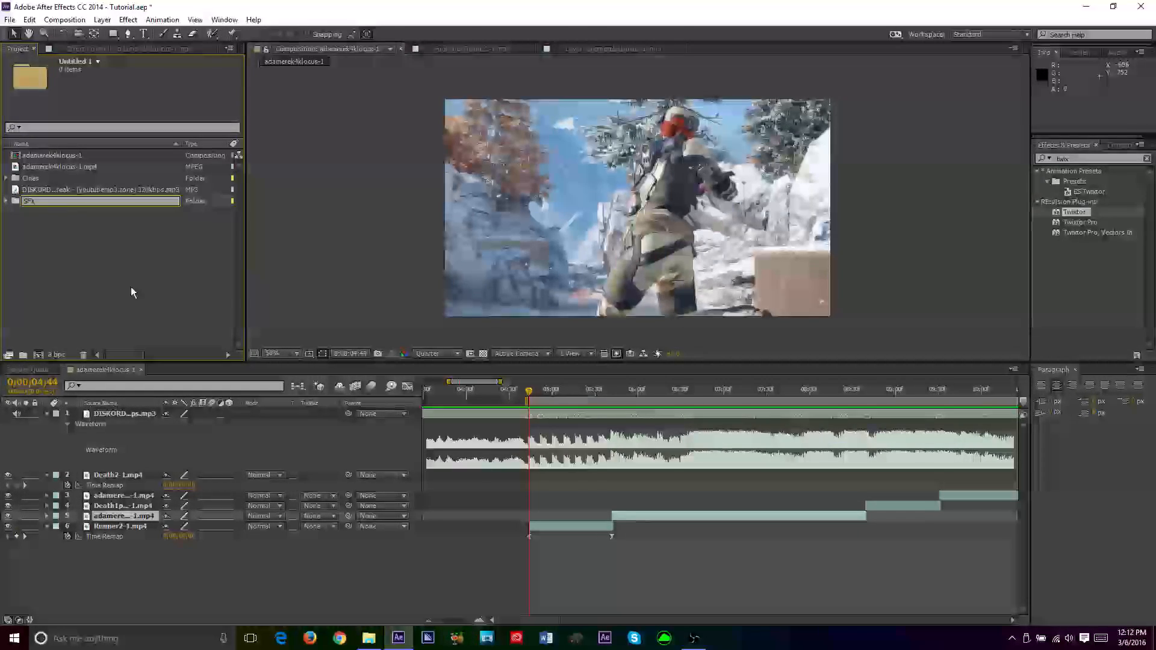
pyautogui.click(132, 287)
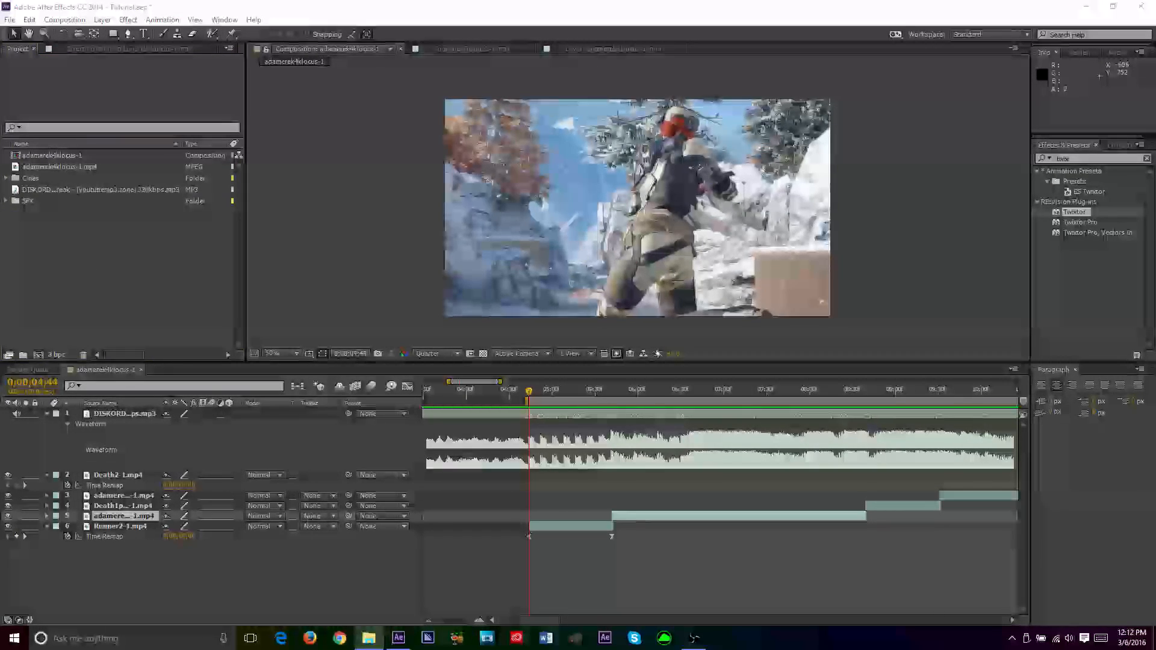
pyautogui.moveTo(104, 200); pyautogui.dragTo(103, 200)
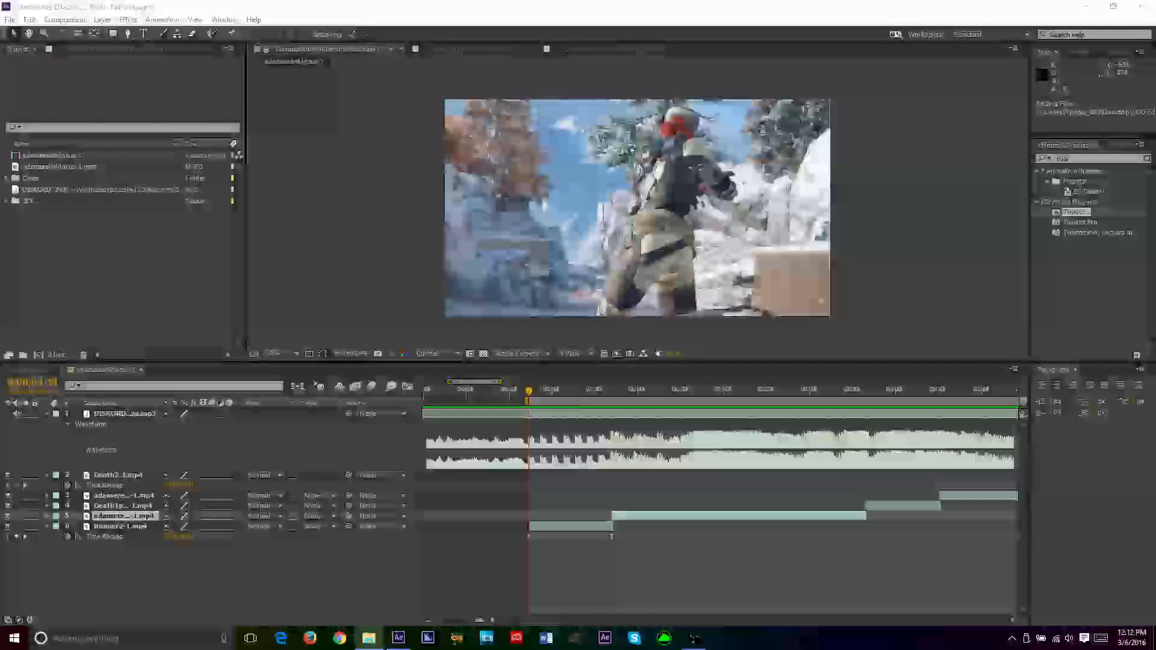
# Create a project folder named Guns, import the gun sound files into it and expand the SFX folder
pyautogui.rightClick(29, 269)
pyautogui.click(97, 291)
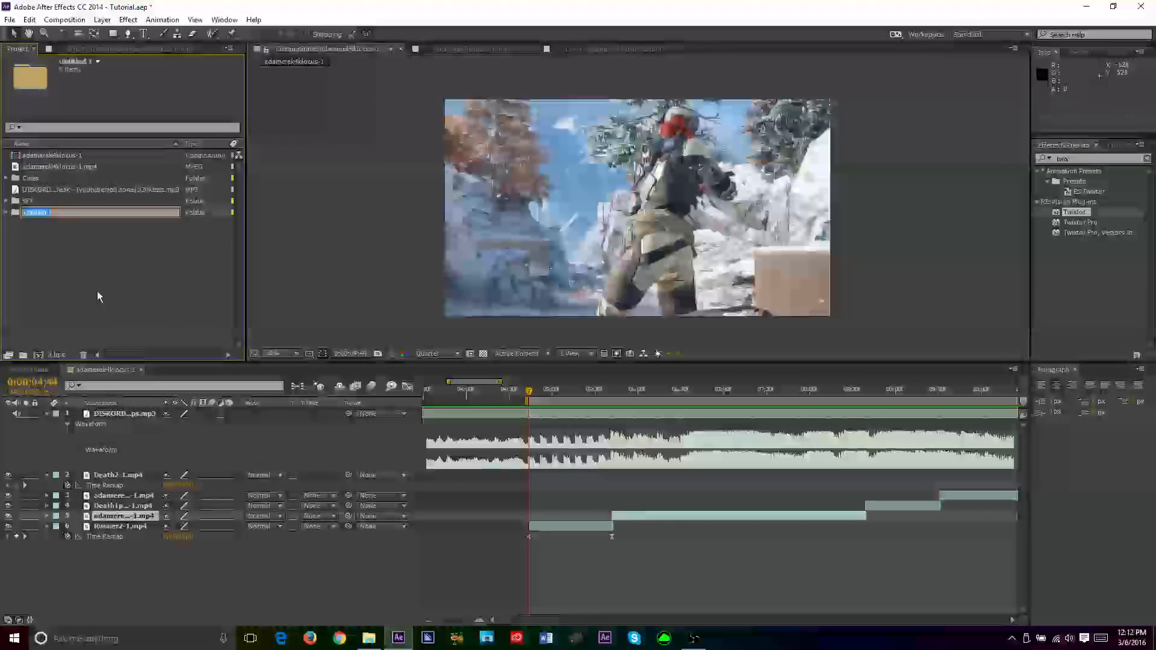
pyautogui.write('Guns')
pyautogui.press('Return')
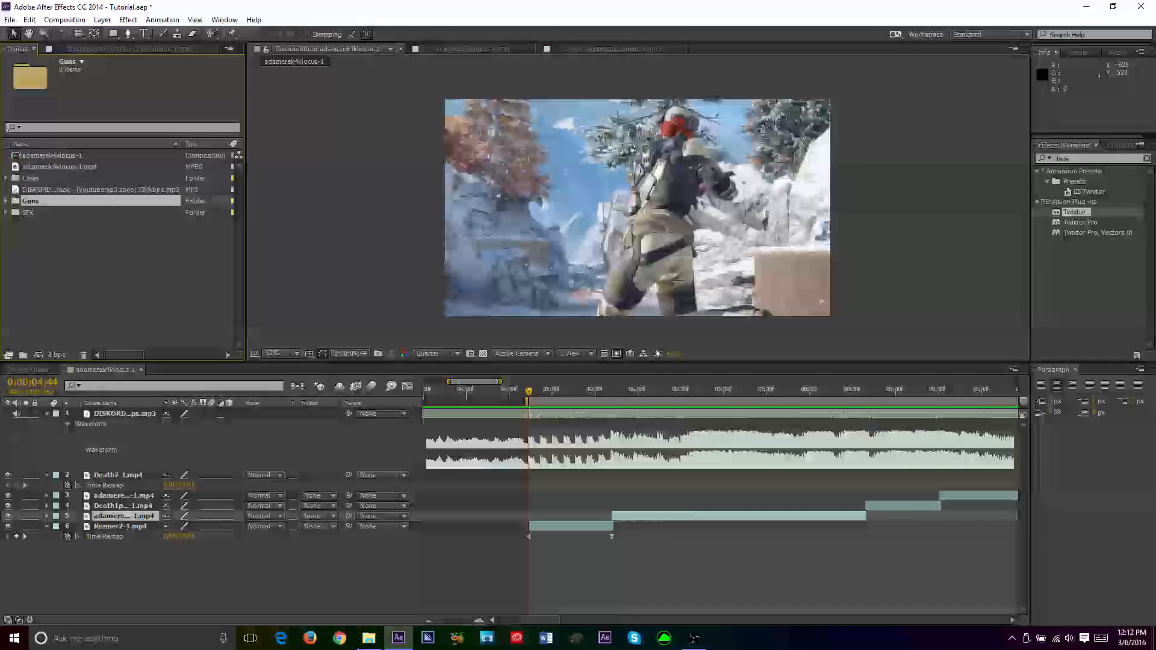
pyautogui.moveTo(1, 208); pyautogui.dragTo(79, 204)
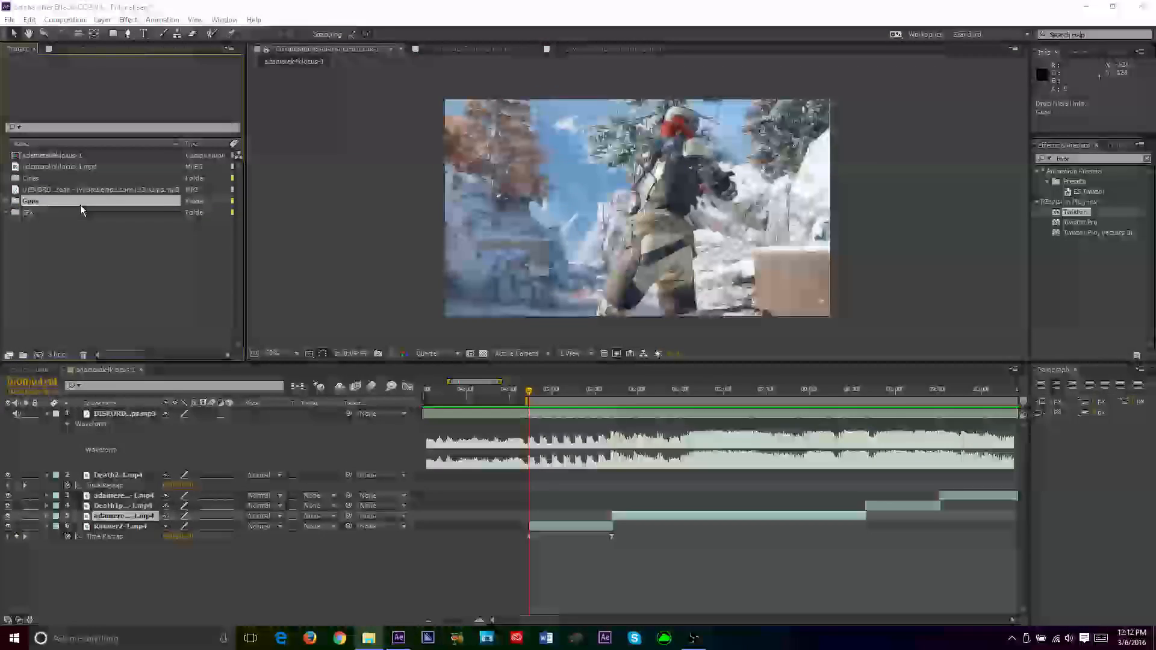
pyautogui.click(7, 213)
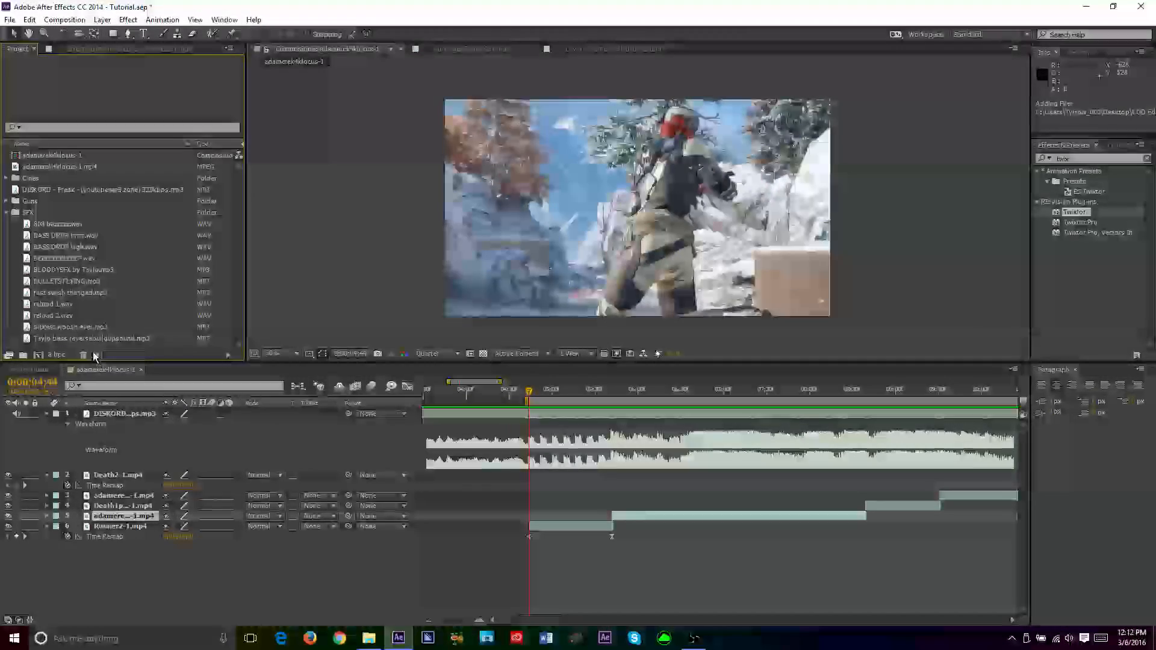
# Create another project folder named Bass
pyautogui.rightClick(93, 351)
pyautogui.click(127, 369)
pyautogui.write('Basi')
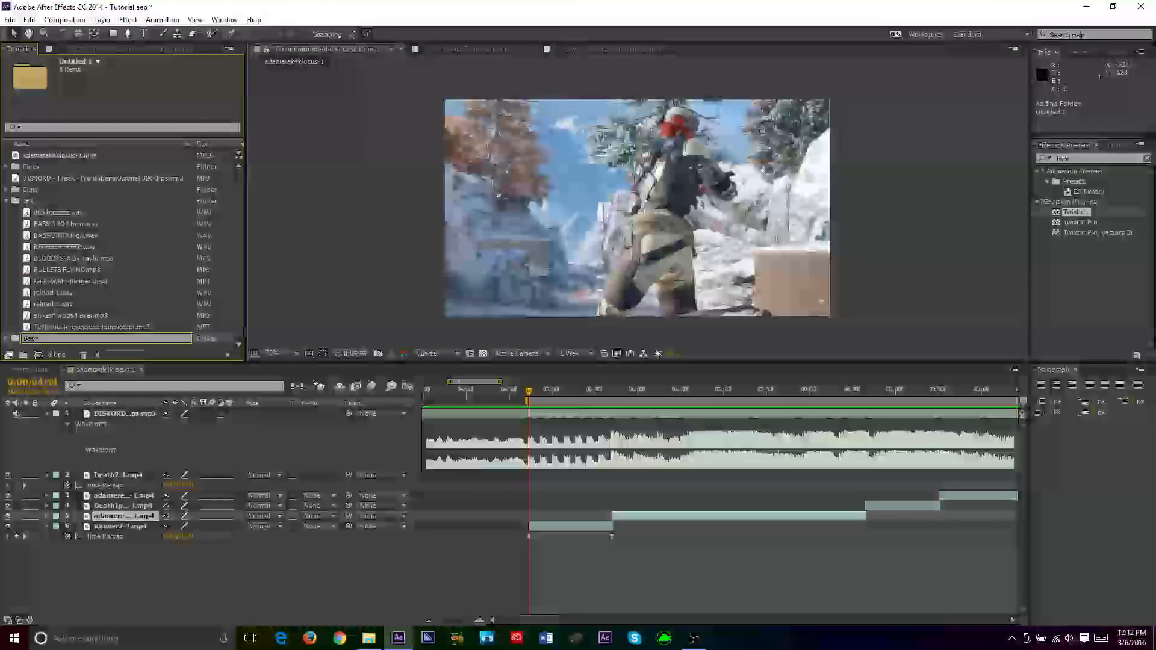
pyautogui.press('Return')
# Move the Bass folder into SFX and place the 808, BASS DROP and reverse buildup bass sounds inside it
pyautogui.click(84, 349)
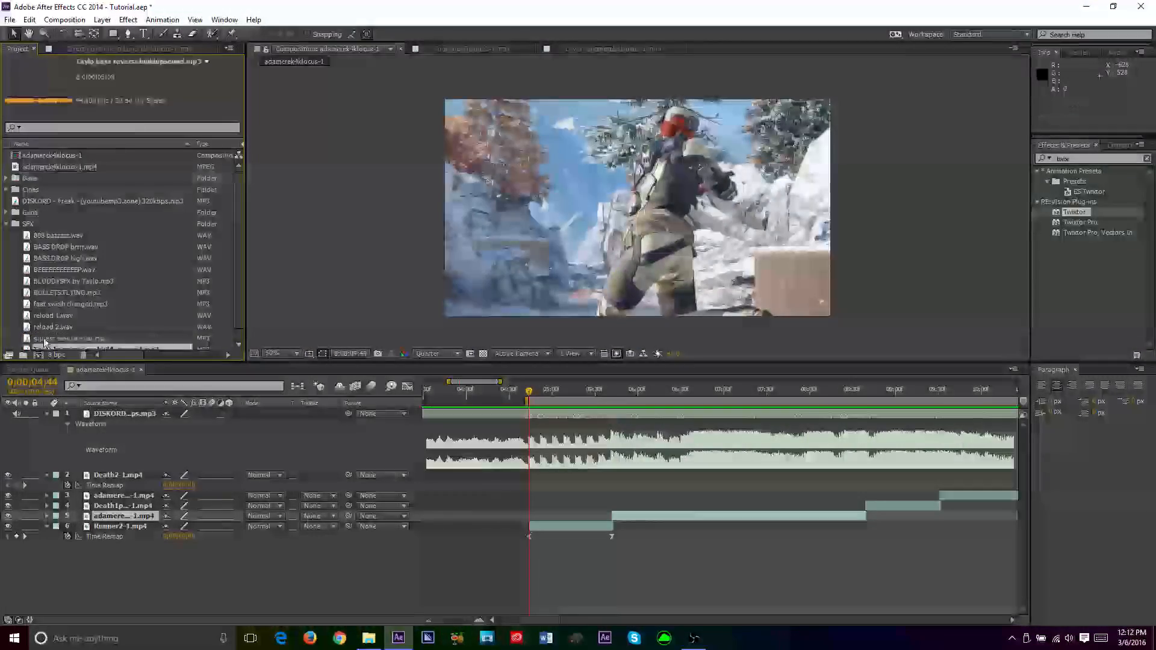
pyautogui.scroll(-1, 61, 330)
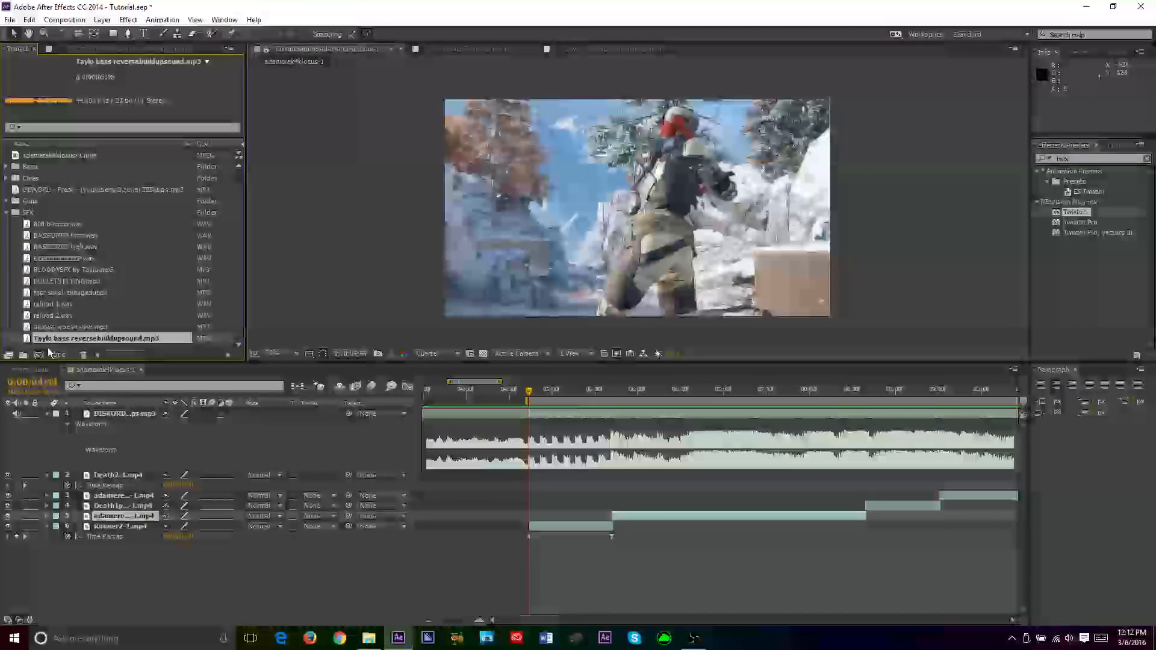
pyautogui.scroll(1, 50, 342)
pyautogui.click(58, 179)
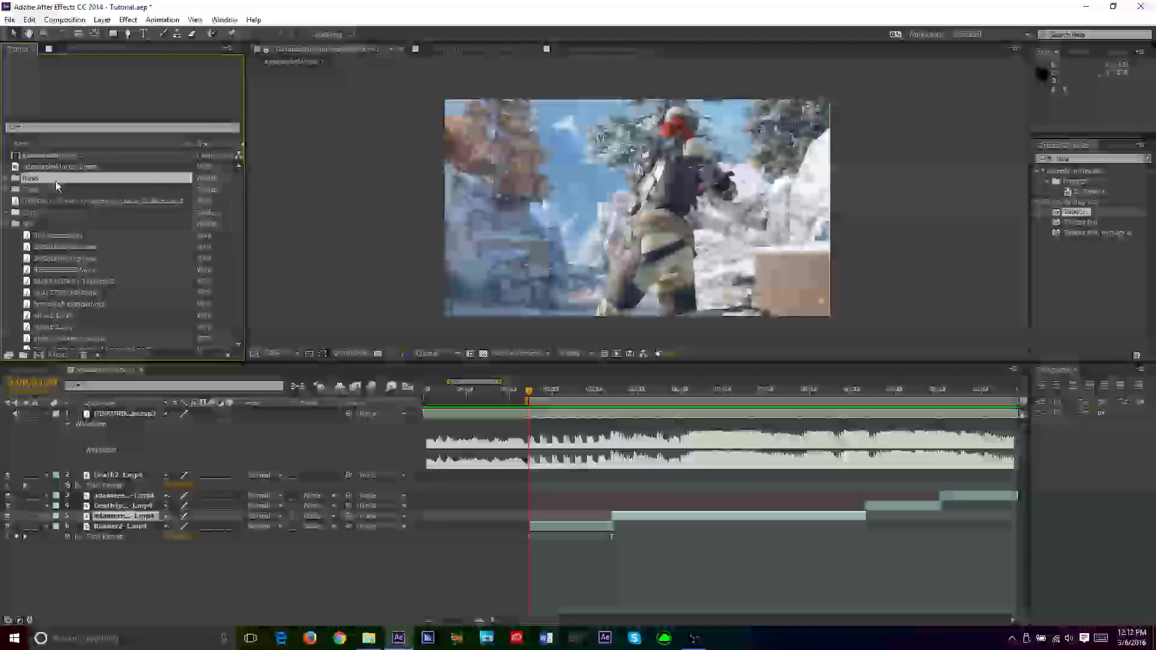
pyautogui.moveTo(58, 187); pyautogui.dragTo(63, 223)
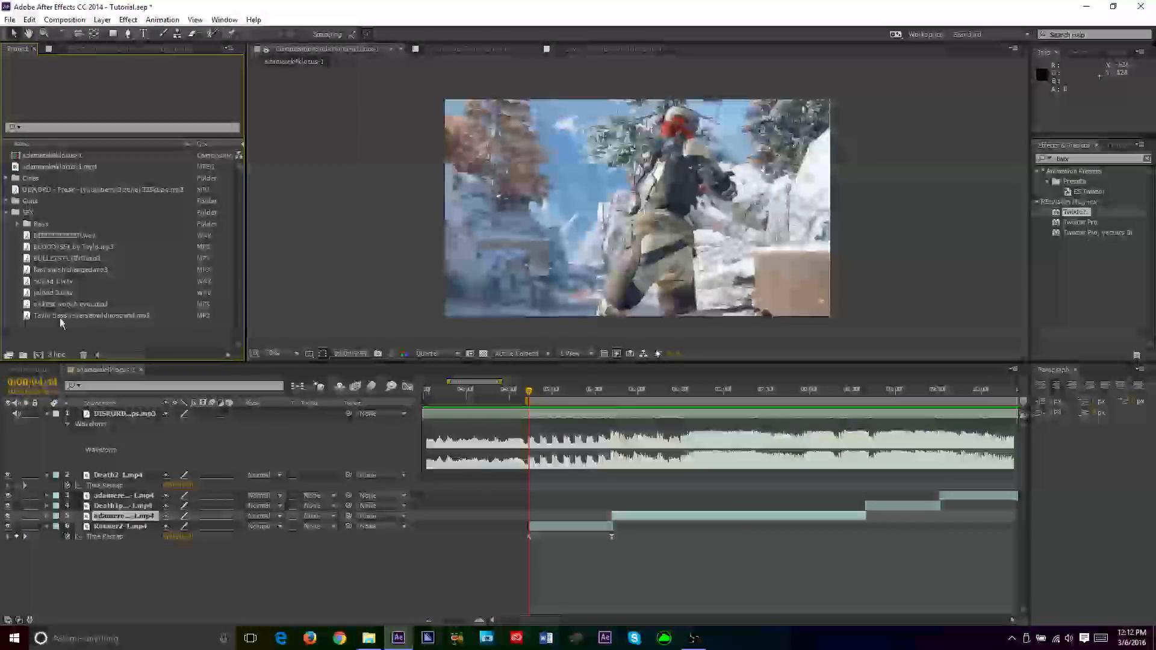
pyautogui.moveTo(66, 316); pyautogui.dragTo(62, 224)
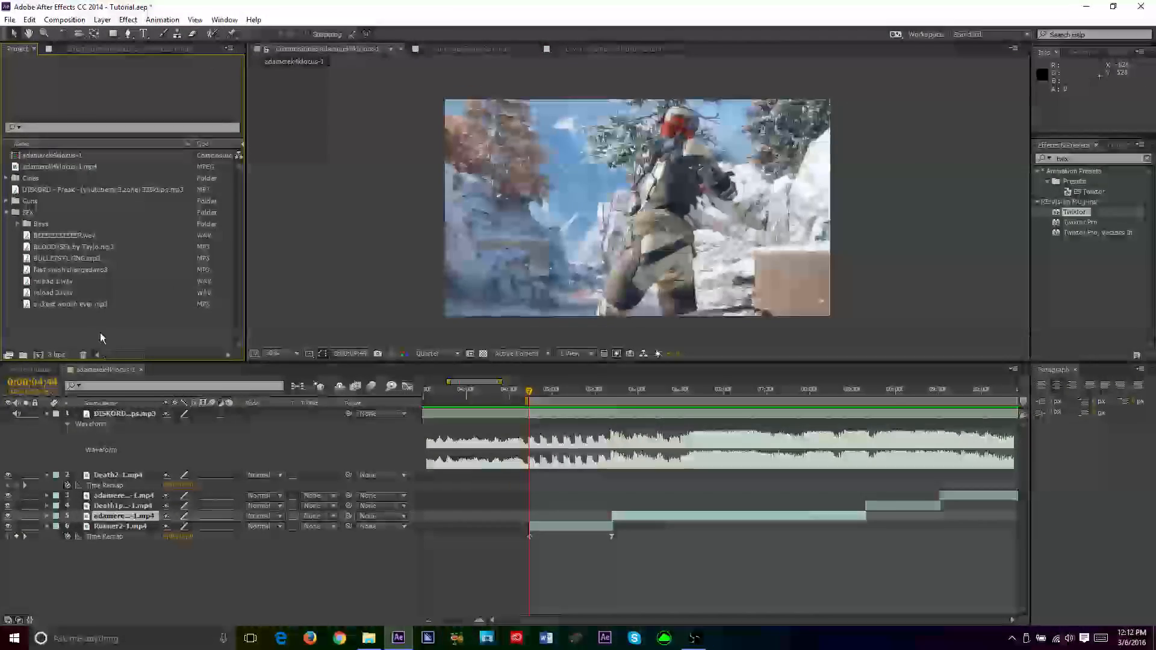
# Create a project folder named Wooshes
pyautogui.rightClick(110, 333)
pyautogui.click(153, 352)
pyautogui.write('W')
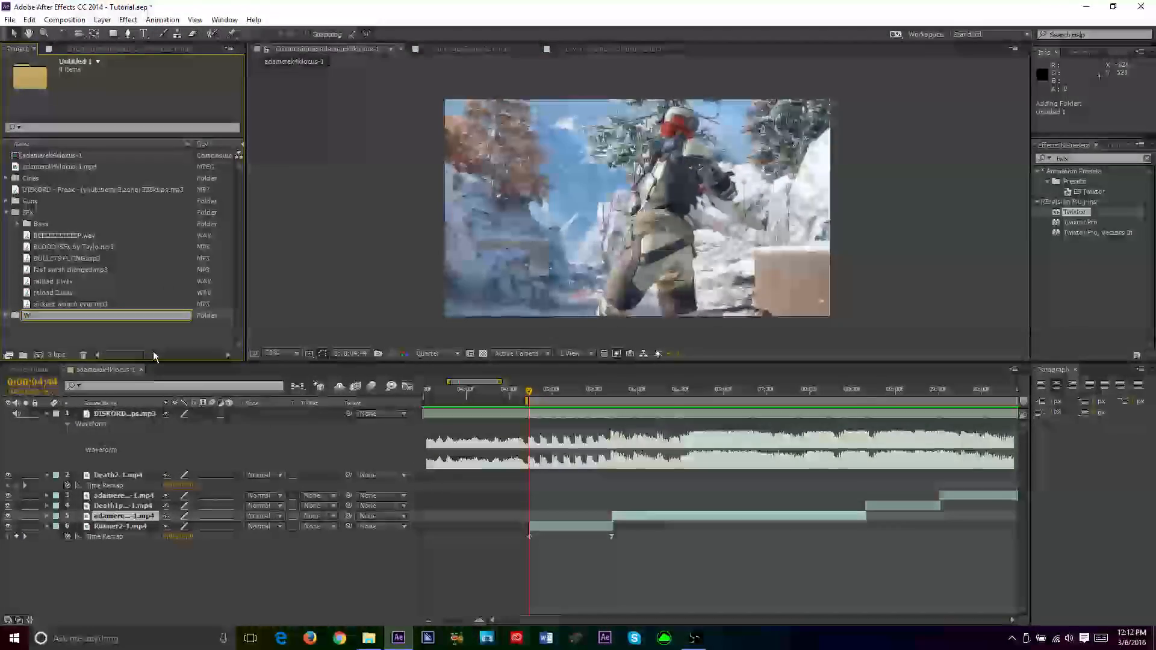
pyautogui.write('ooshes')
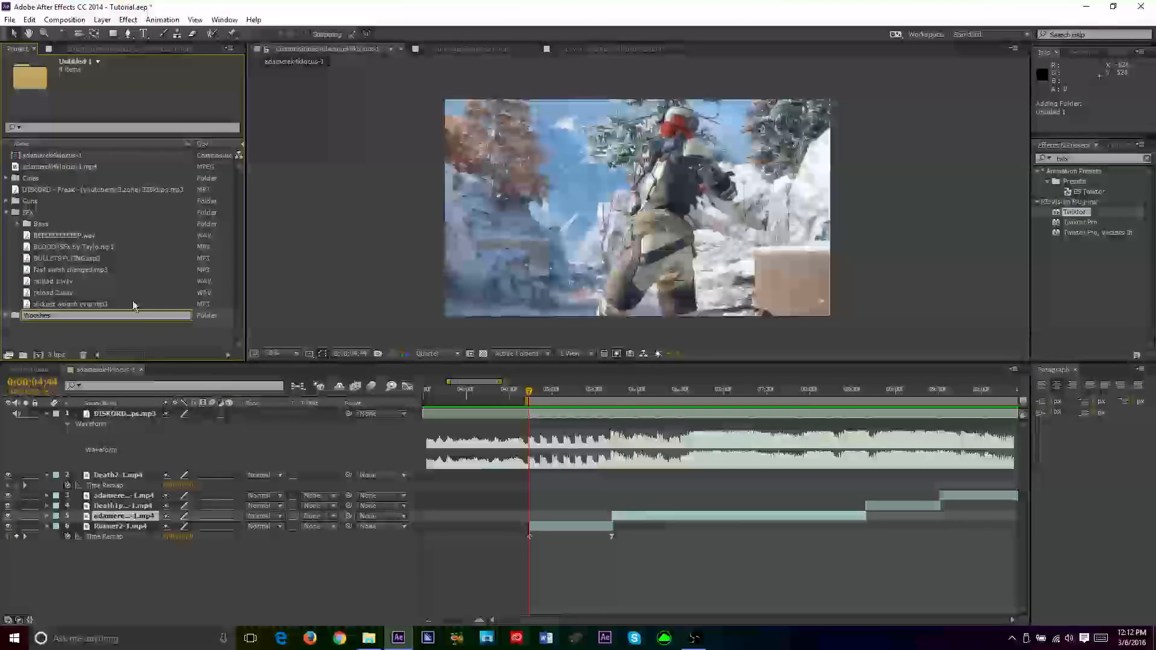
pyautogui.press('Return')
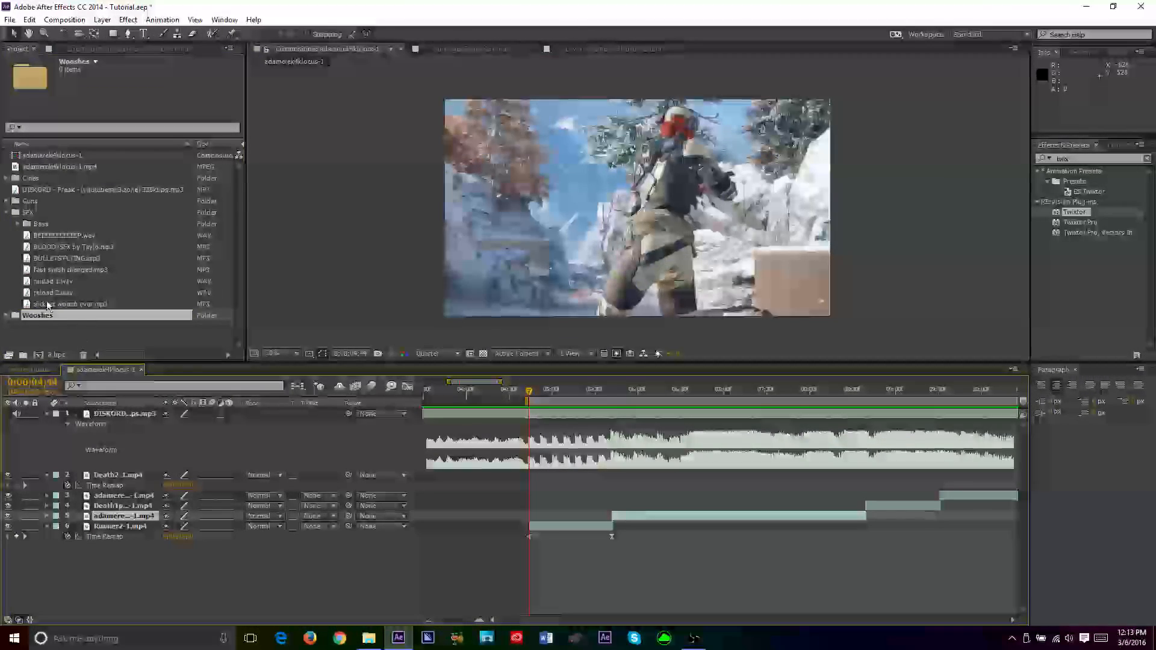
# Move the Wooshes folder into SFX and fill it with the loose woosh sounds and additional imported woosh files
pyautogui.moveTo(42, 319); pyautogui.dragTo(73, 236)
pyautogui.moveTo(72, 304)
pyautogui.mouseDown()
pyautogui.moveTo(66, 316)
pyautogui.moveTo(61, 307)
pyautogui.mouseUp()
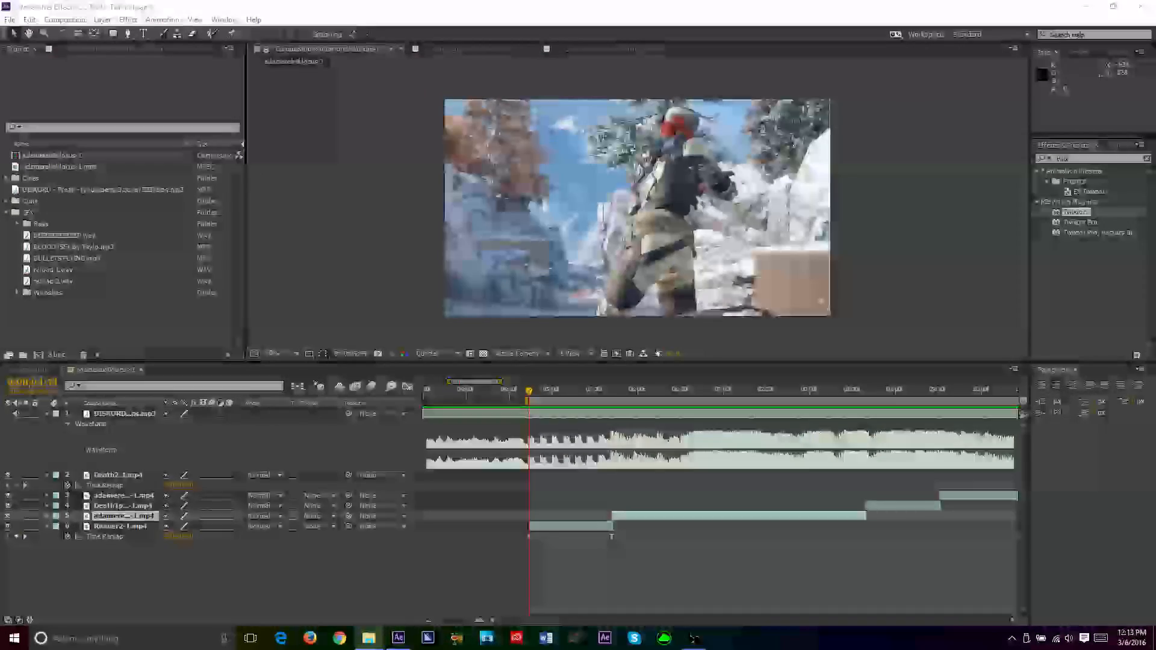
pyautogui.moveTo(2, 289); pyautogui.dragTo(138, 292)
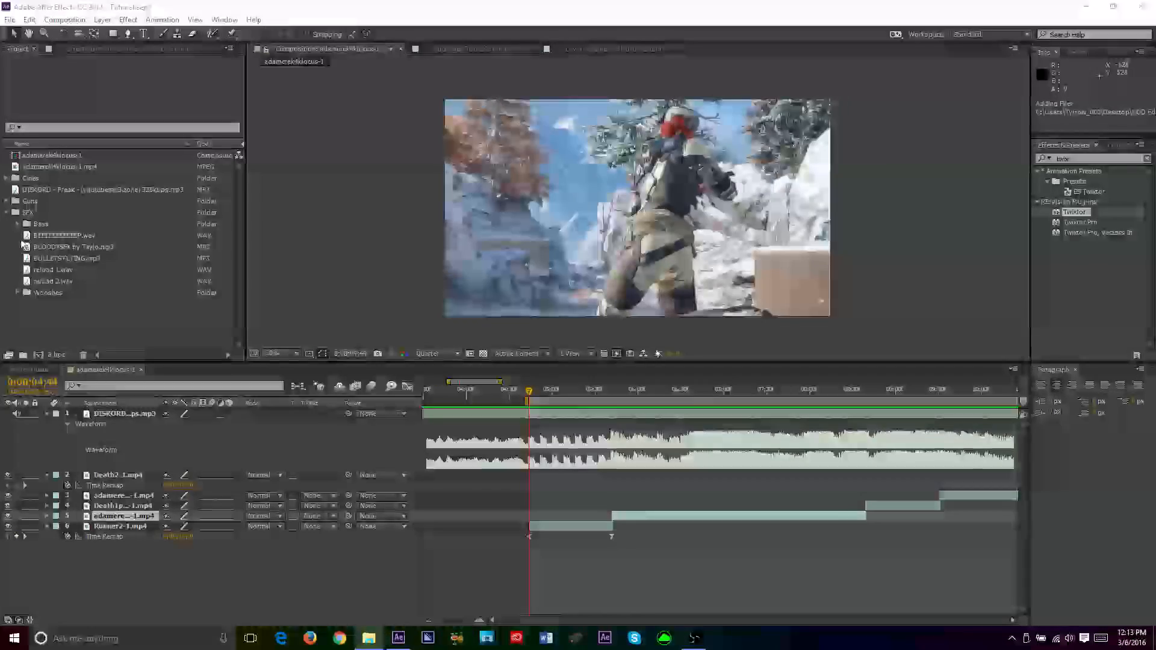
# Create a project folder named FX
pyautogui.rightClick(41, 309)
pyautogui.click(85, 331)
pyautogui.write('FX')
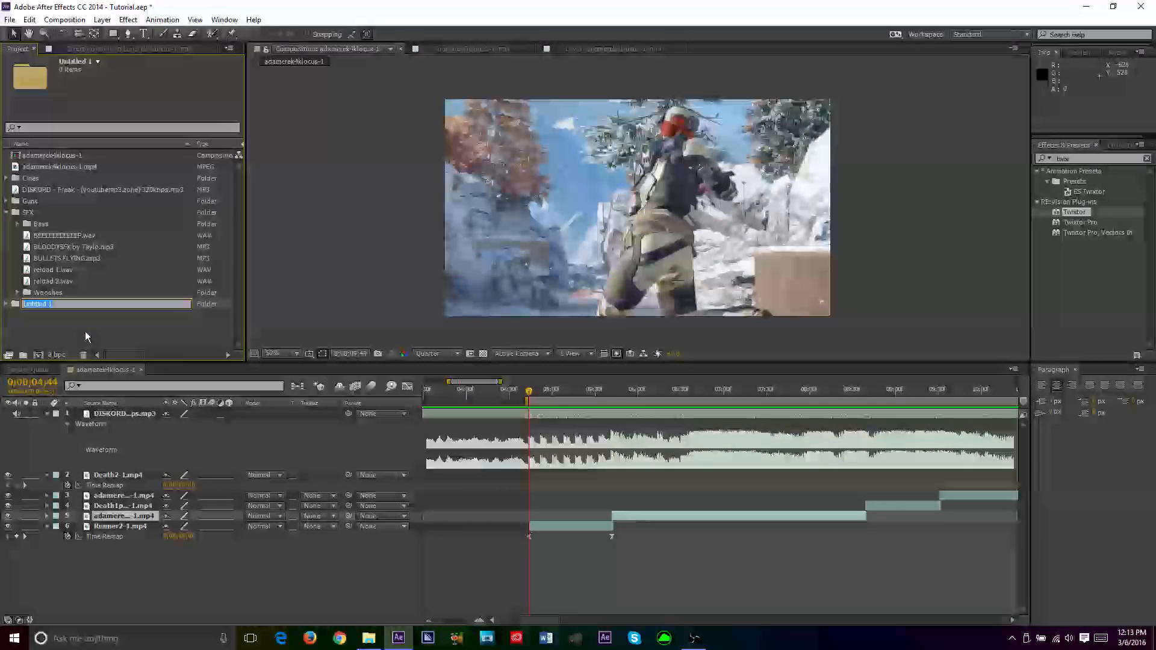
pyautogui.press('Return')
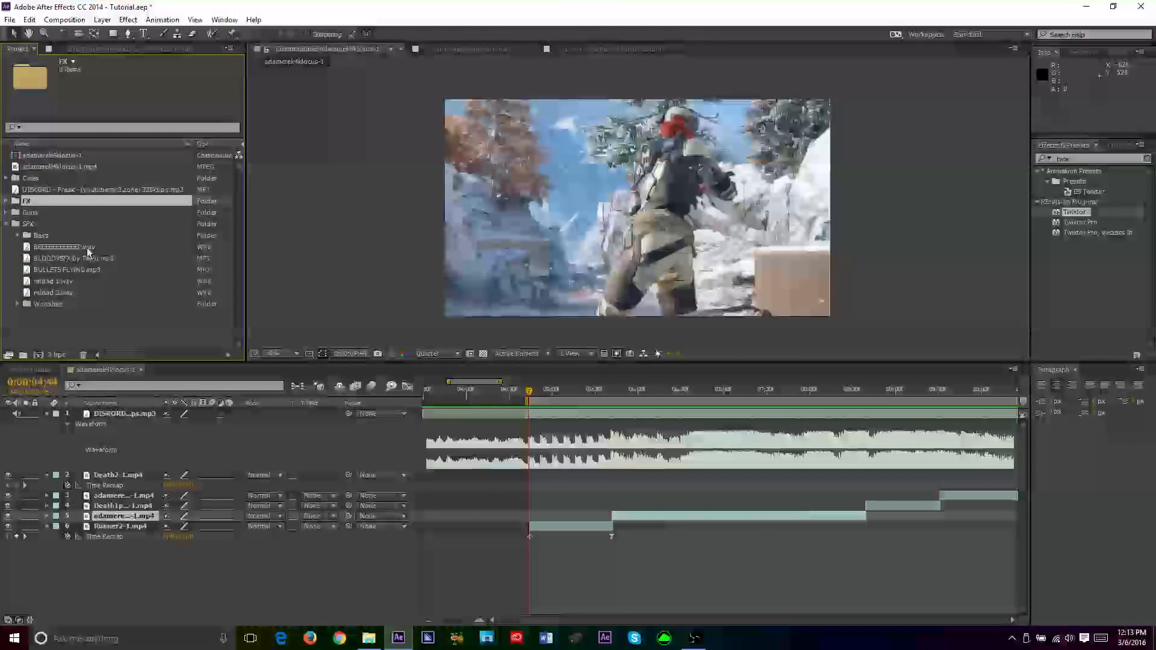
# Move the FX folder into SFX and fill it with the remaining loose sounds and additional imported sound files
pyautogui.moveTo(86, 246); pyautogui.dragTo(54, 237)
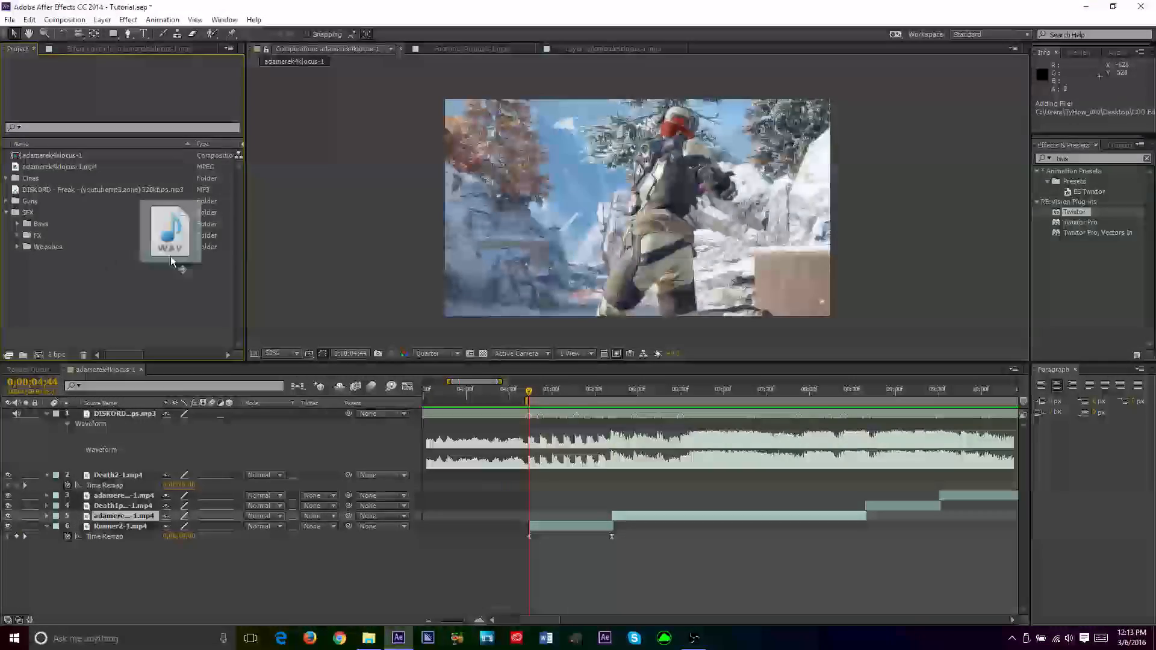
pyautogui.moveTo(171, 258); pyautogui.dragTo(161, 235)
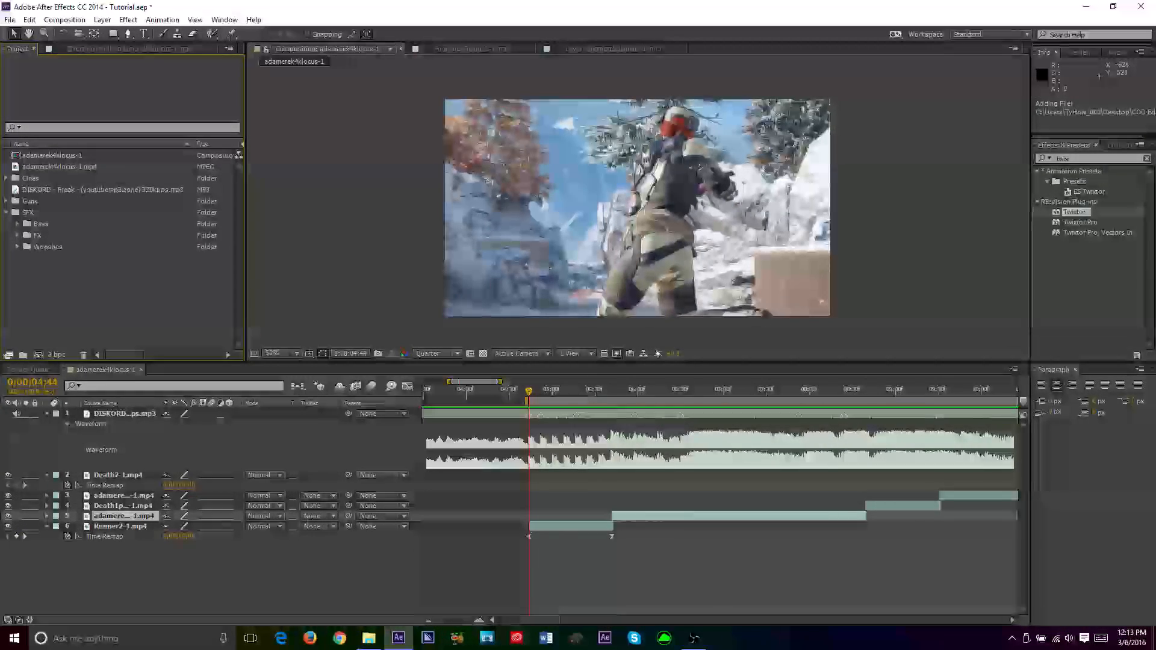
pyautogui.moveTo(125, 291); pyautogui.dragTo(135, 236)
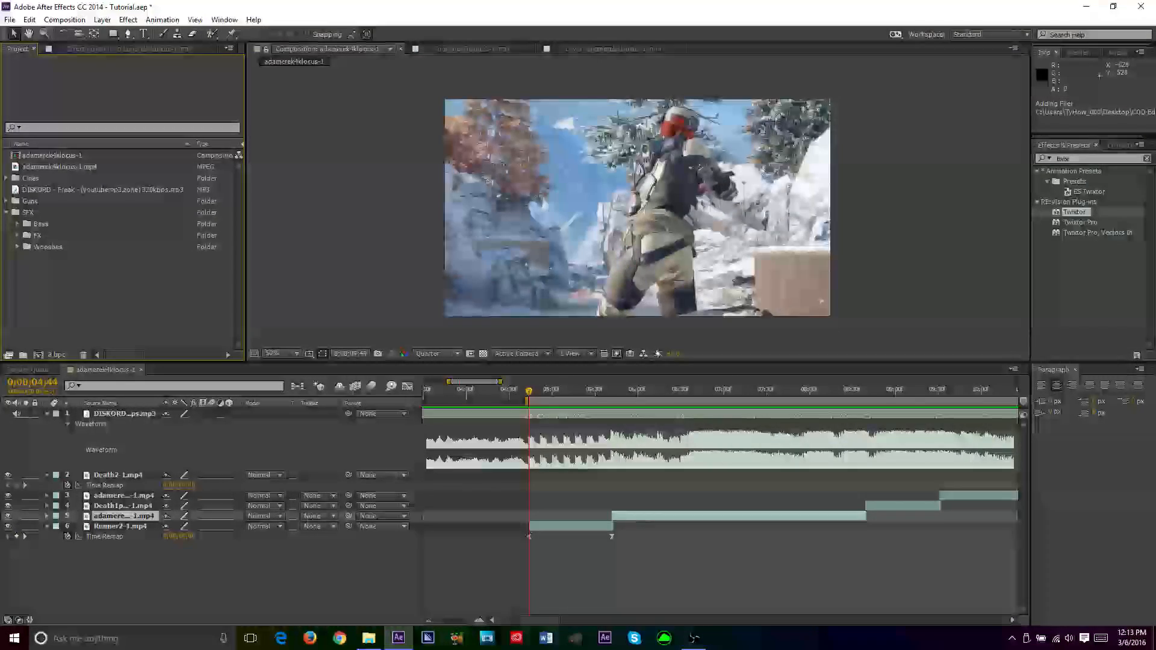
pyautogui.moveTo(165, 250); pyautogui.dragTo(41, 239)
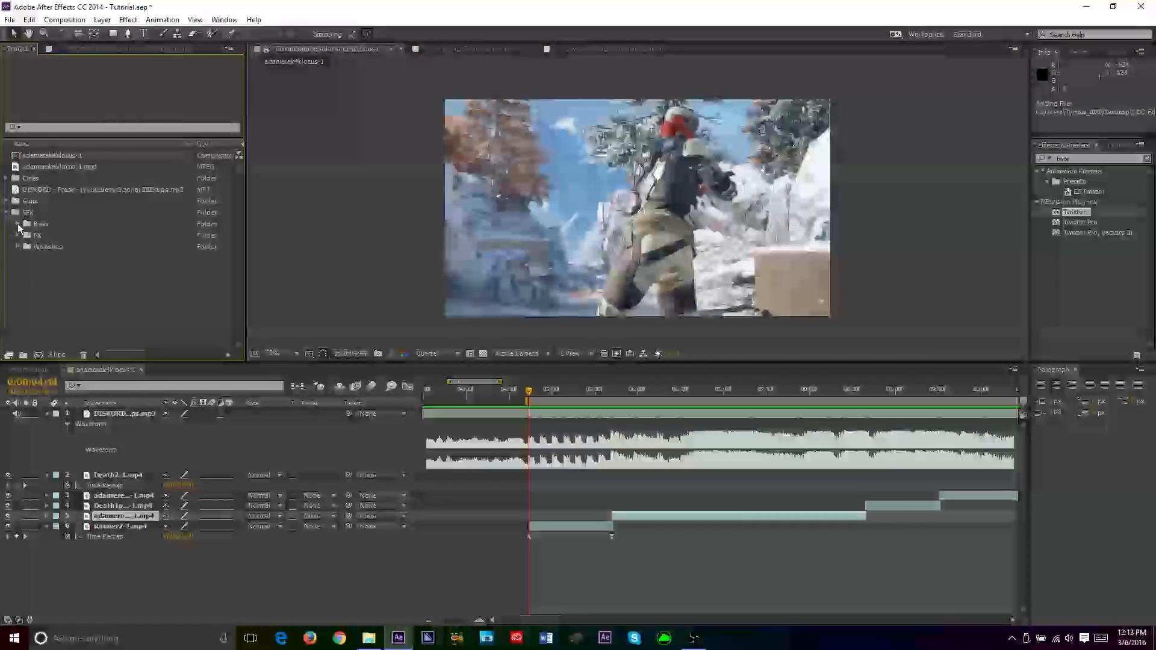
# Expand the Bass, FX and Wooshes folders and review the sound files they contain
pyautogui.click(18, 224)
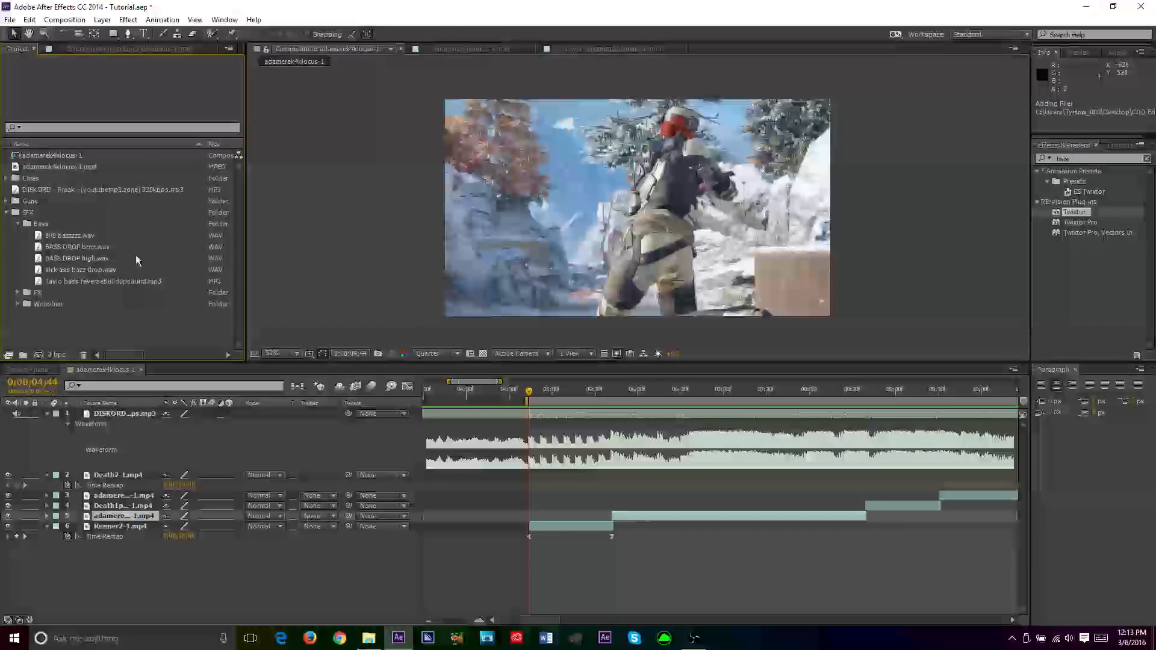
pyautogui.click(18, 293)
pyautogui.scroll(-2, 83, 245)
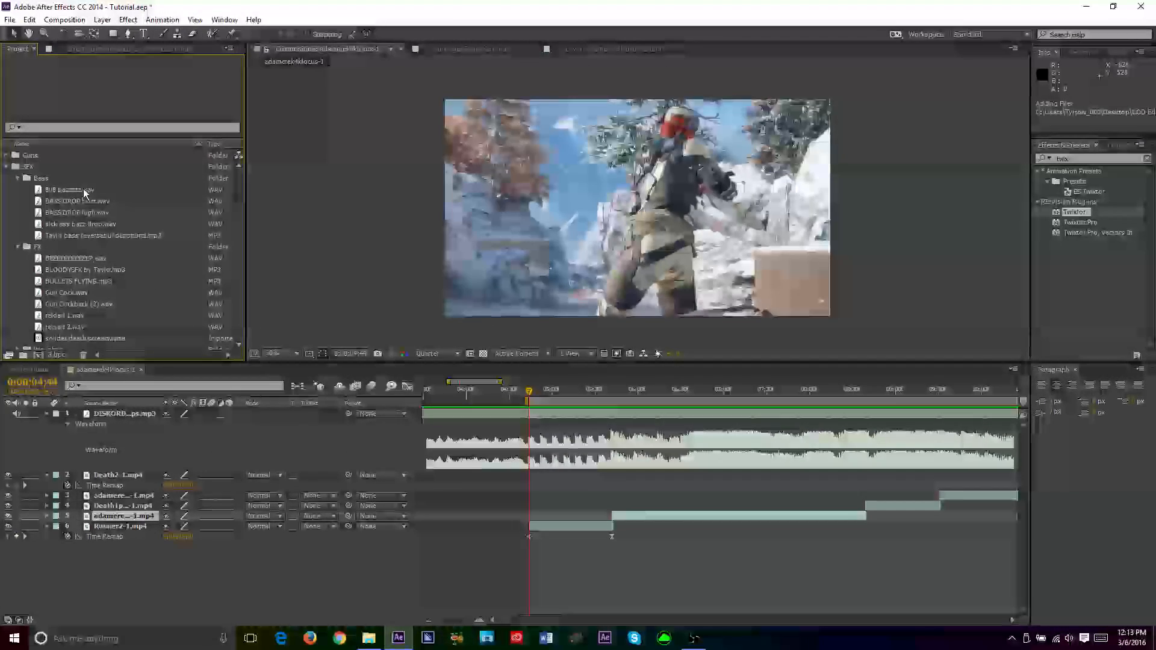
pyautogui.scroll(-1, 72, 271)
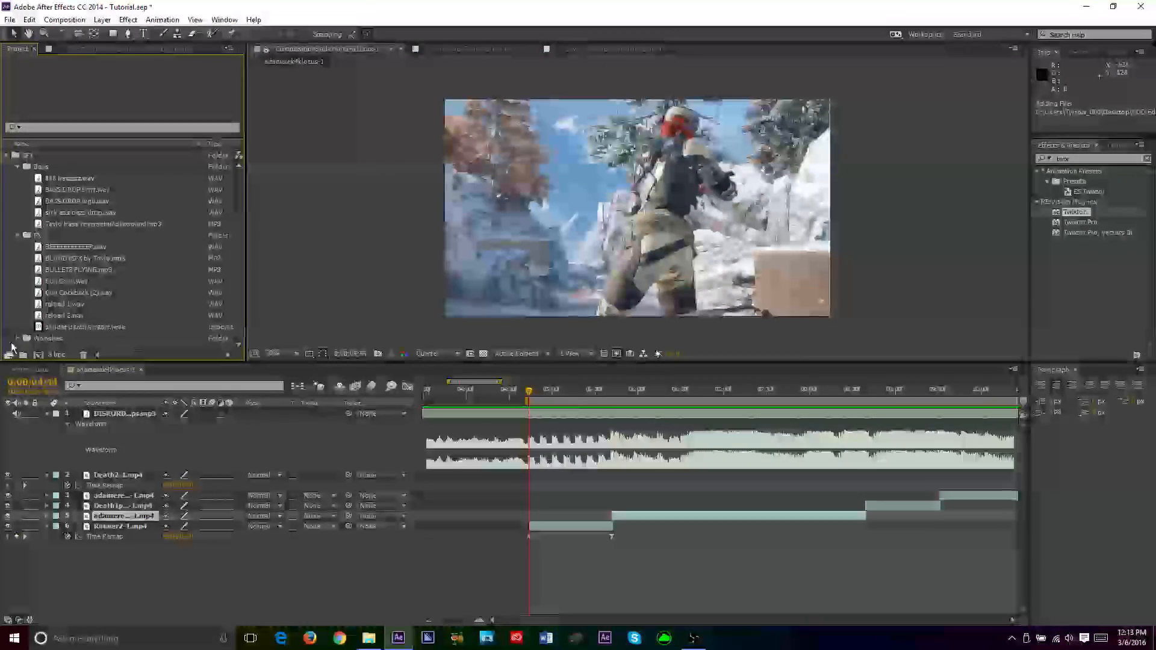
pyautogui.scroll(3, 41, 239)
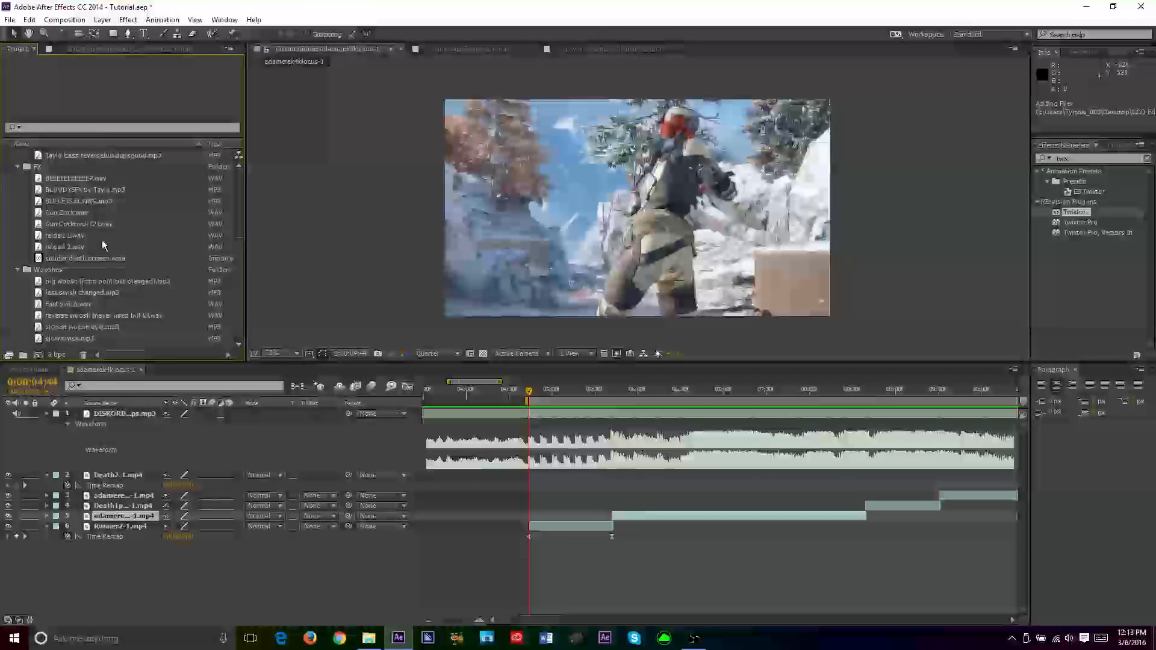
pyautogui.scroll(-3, 107, 273)
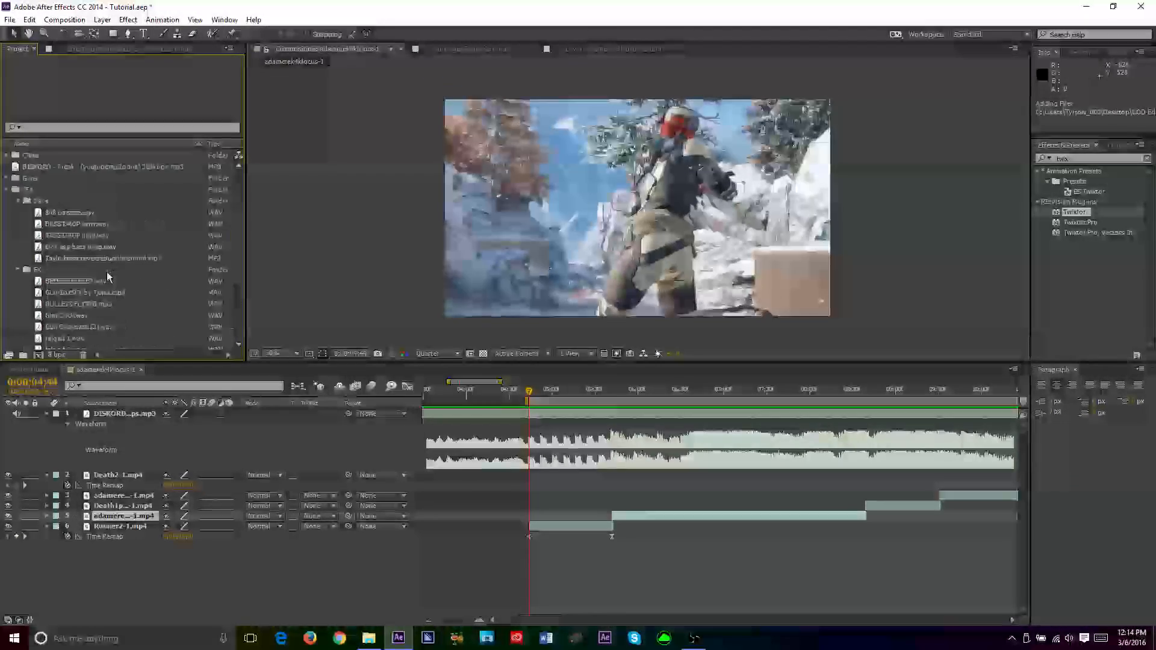
# Collapse the Bass, FX, Wooshes and SFX folders and expand the Guns folder
pyautogui.scroll(3, 108, 276)
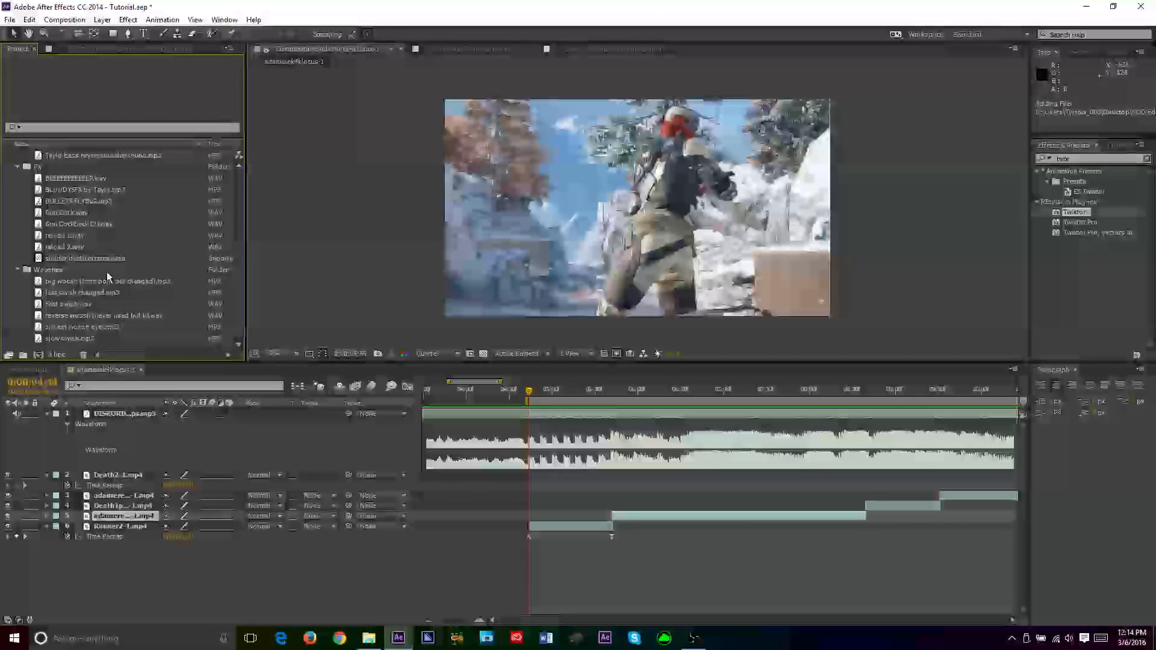
pyautogui.scroll(1, 107, 275)
pyautogui.click(18, 224)
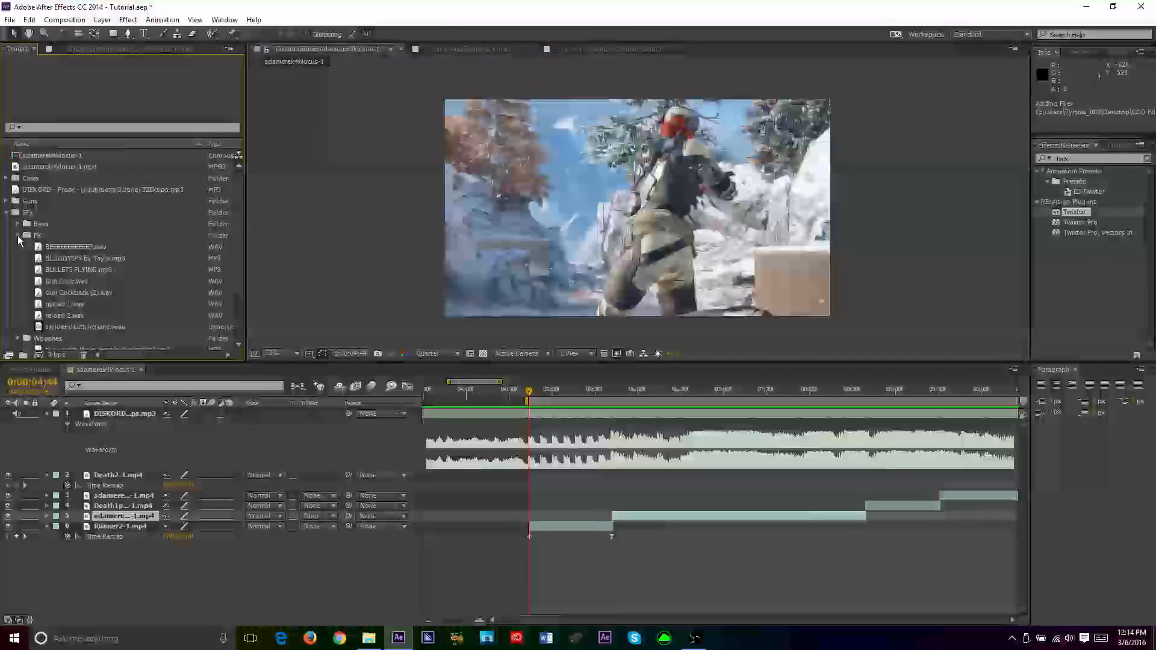
pyautogui.click(18, 235)
pyautogui.click(18, 247)
pyautogui.click(6, 212)
pyautogui.click(7, 200)
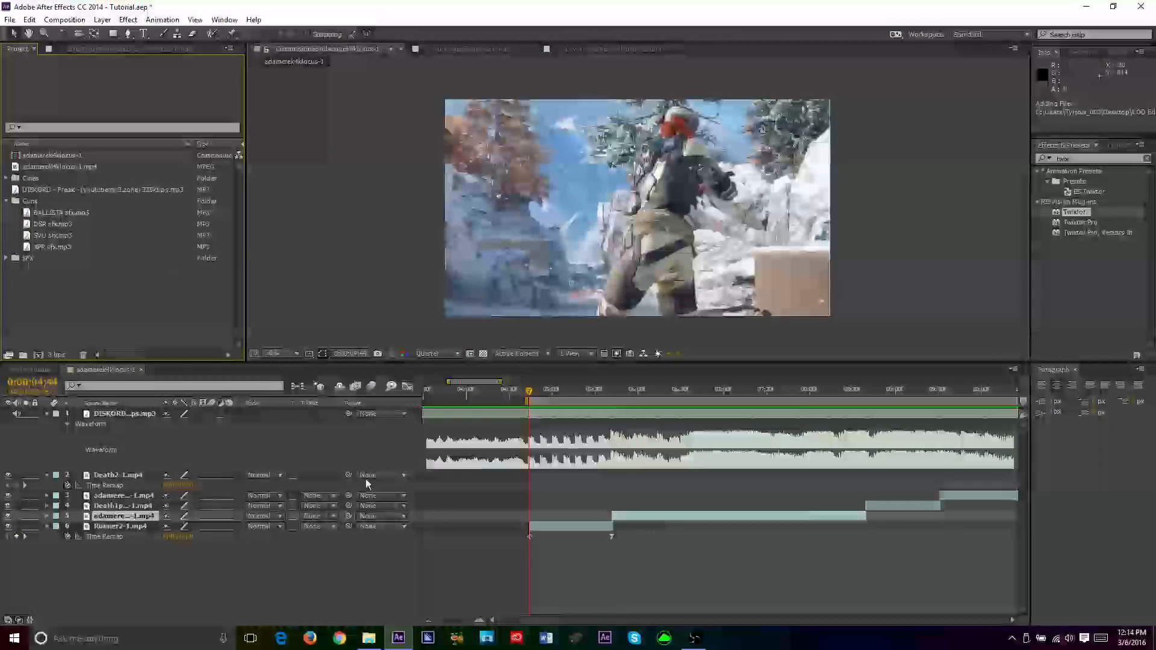
# Import Locus With Bolt.wav and Locus Without Bolt.wav from the file browser into the Guns folder
pyautogui.click(344, 637)
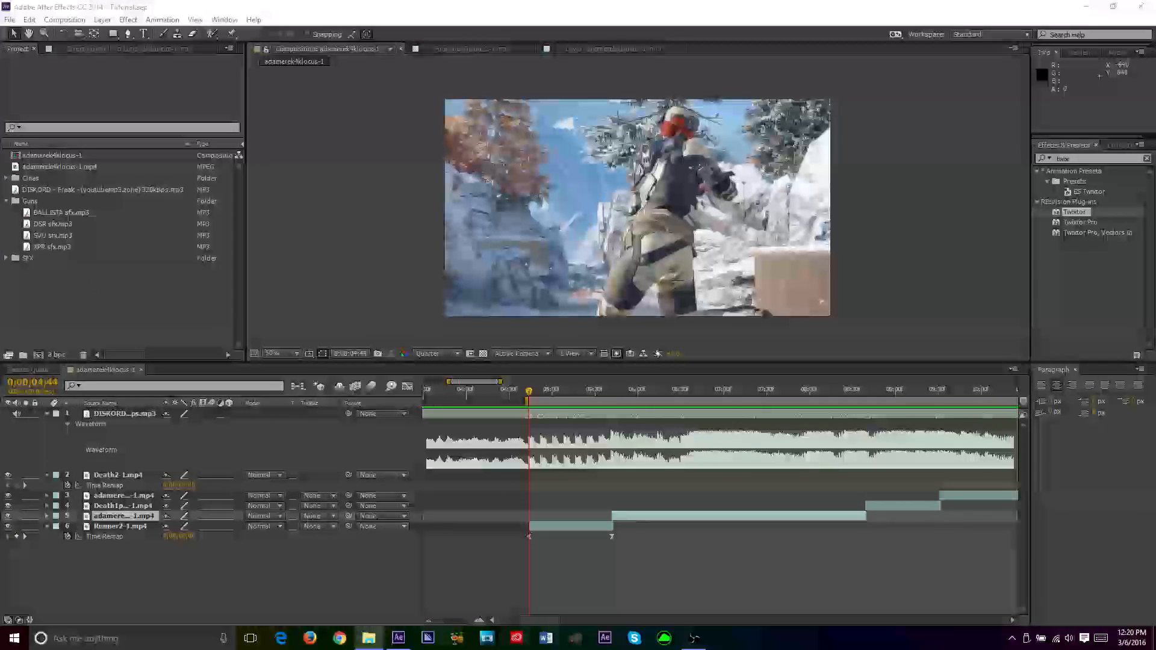
pyautogui.moveTo(0, 203); pyautogui.dragTo(64, 203)
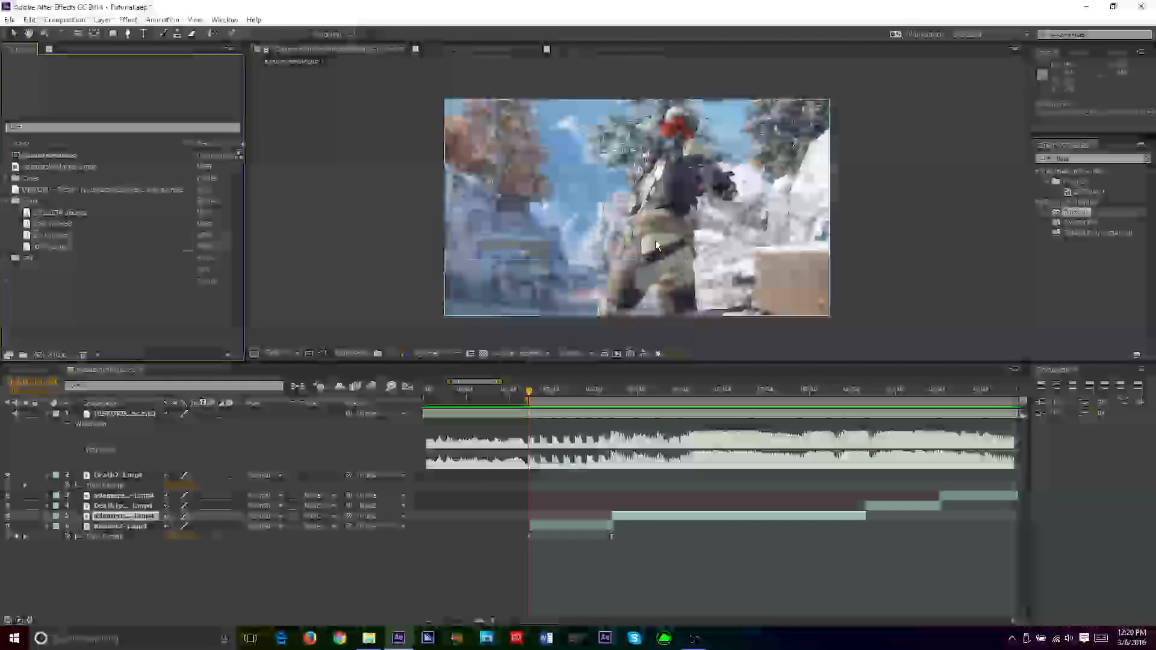
pyautogui.click(56, 316)
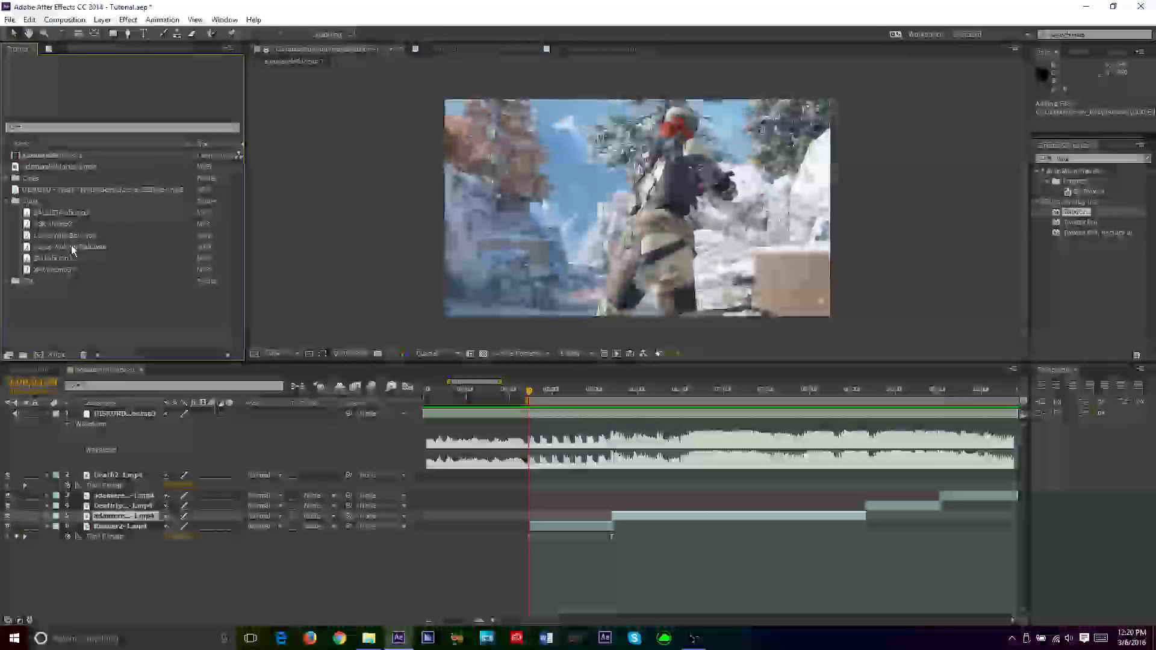
pyautogui.click(68, 236)
pyautogui.click(66, 247)
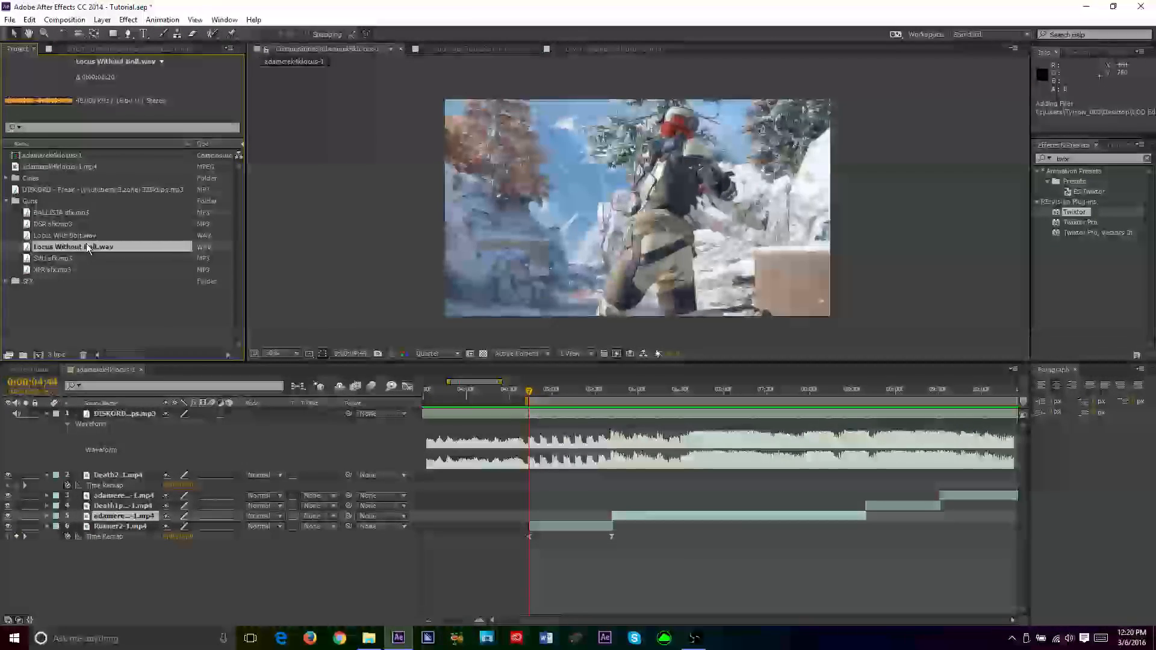
# Preview the montage and place the time indicator on the scoped gunshot frame at 0;00;06;14
pyautogui.click(545, 394)
pyautogui.moveTo(546, 393); pyautogui.dragTo(528, 442)
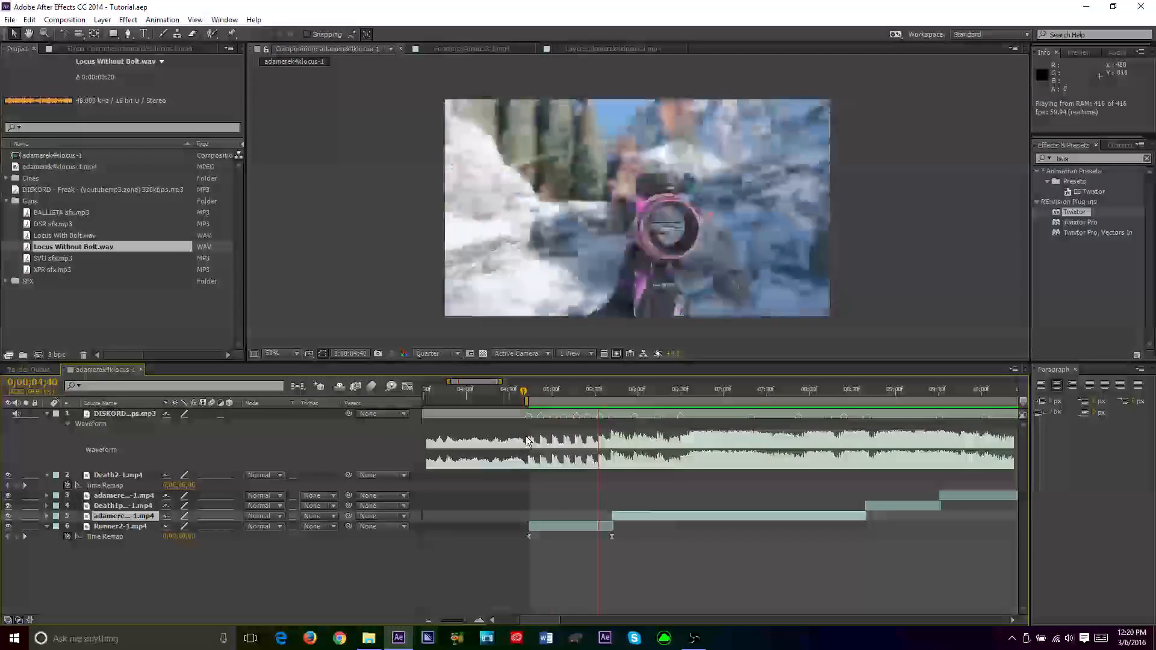
pyautogui.press('space')
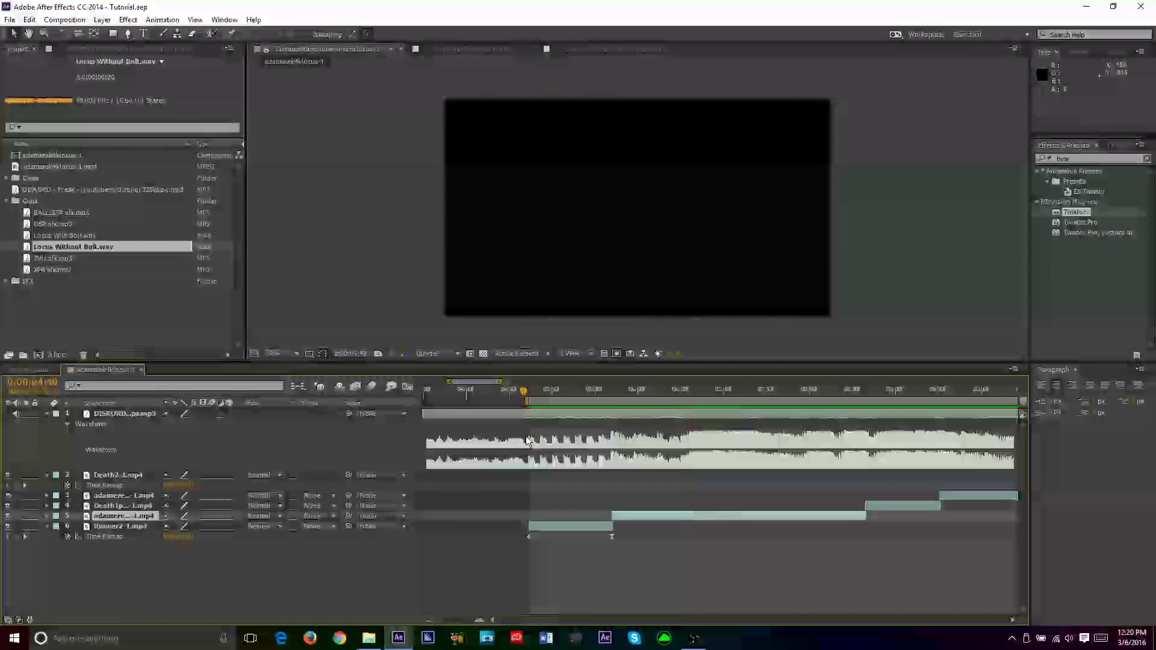
pyautogui.click(612, 391)
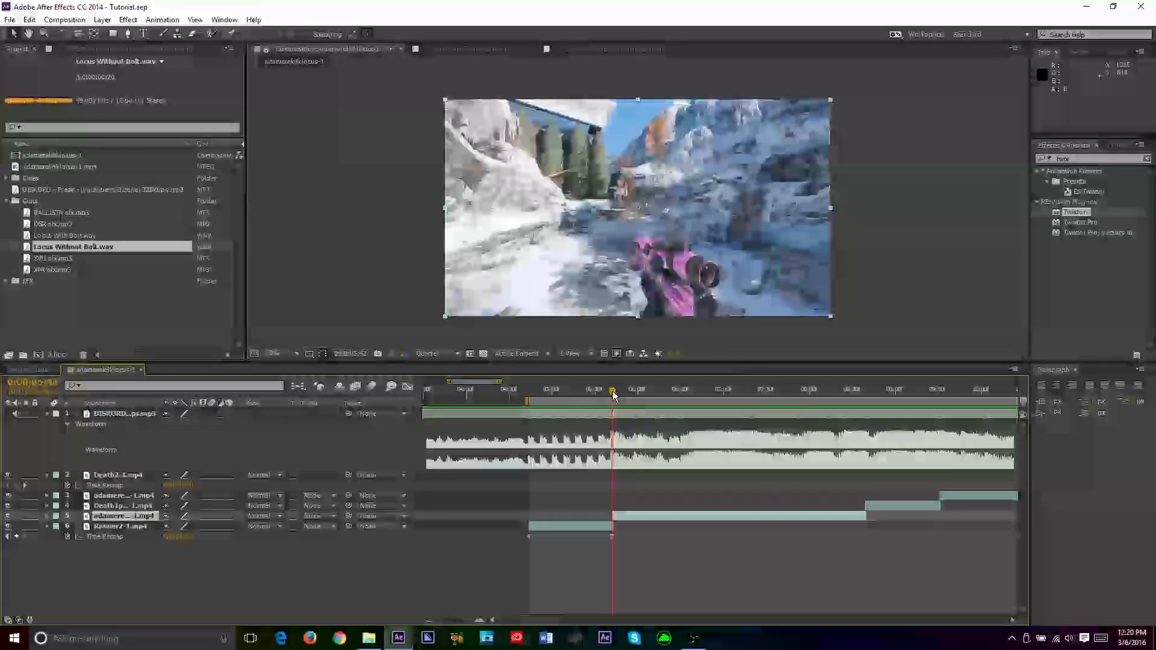
pyautogui.press('KP_Decimal')
pyautogui.press('KP_Decimal')
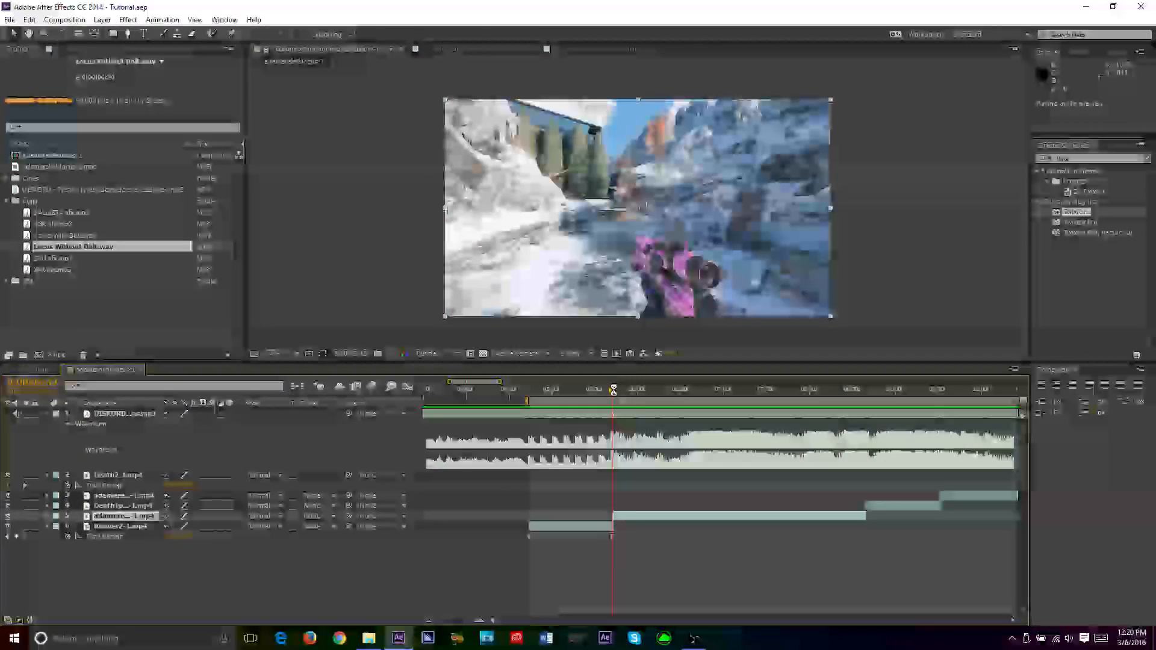
pyautogui.moveTo(626, 393); pyautogui.dragTo(658, 403)
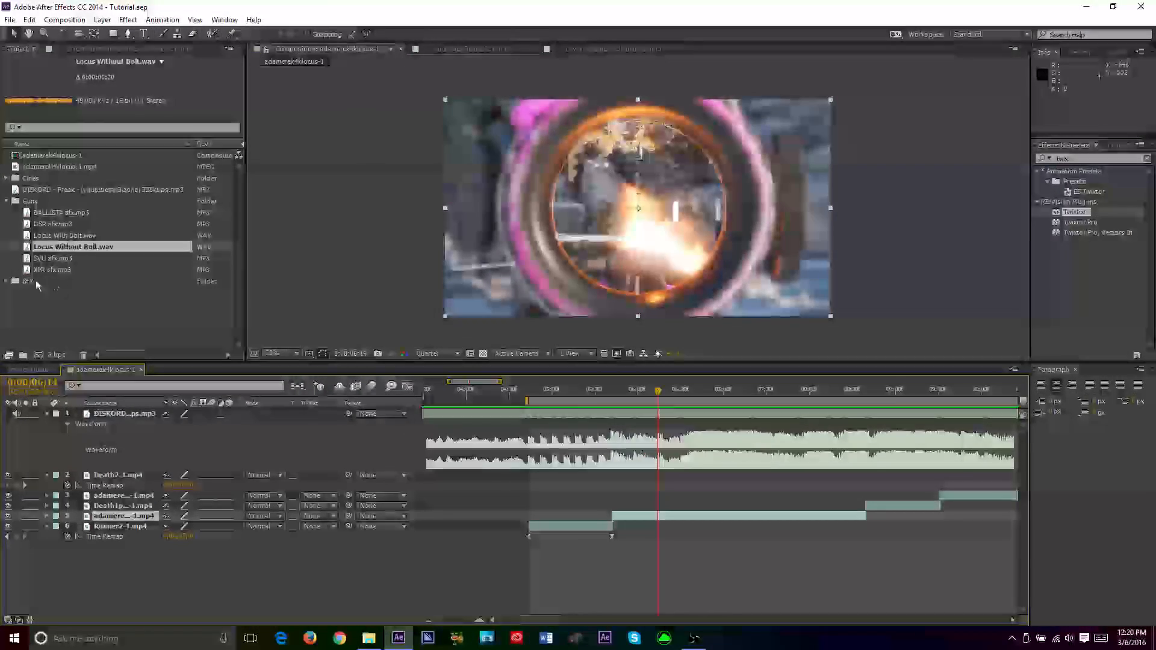
# Add Locus Without Bolt.wav to the timeline below the music and start it at the gunshot frame, 0;00;06;14
pyautogui.click(7, 281)
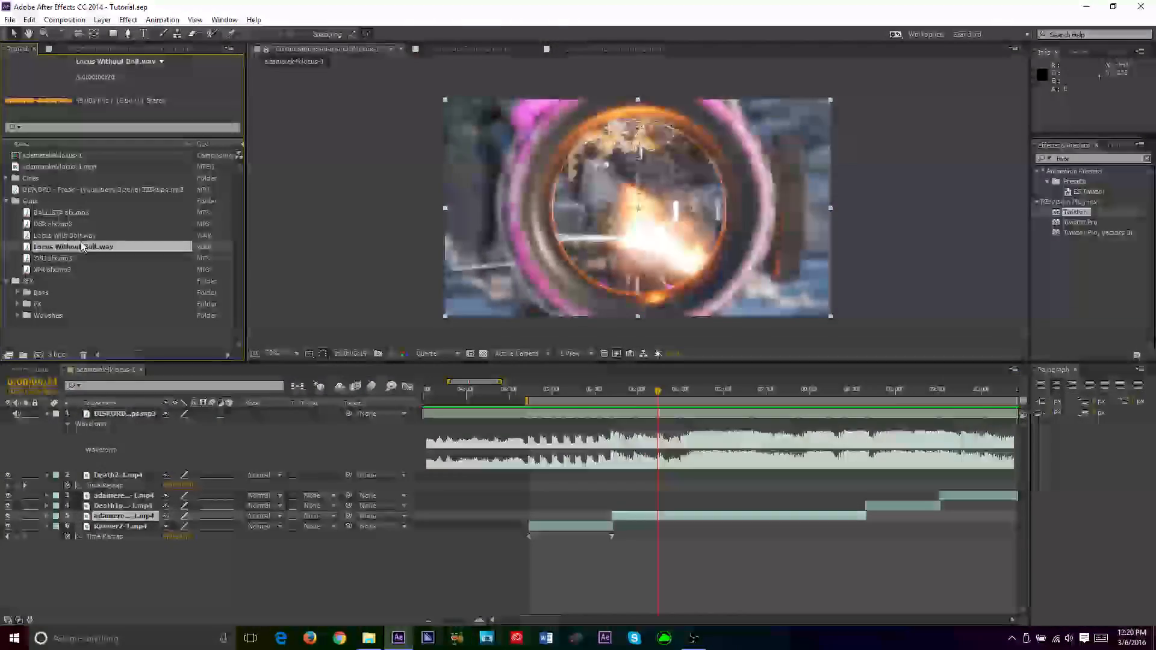
pyautogui.click(75, 238)
pyautogui.click(70, 245)
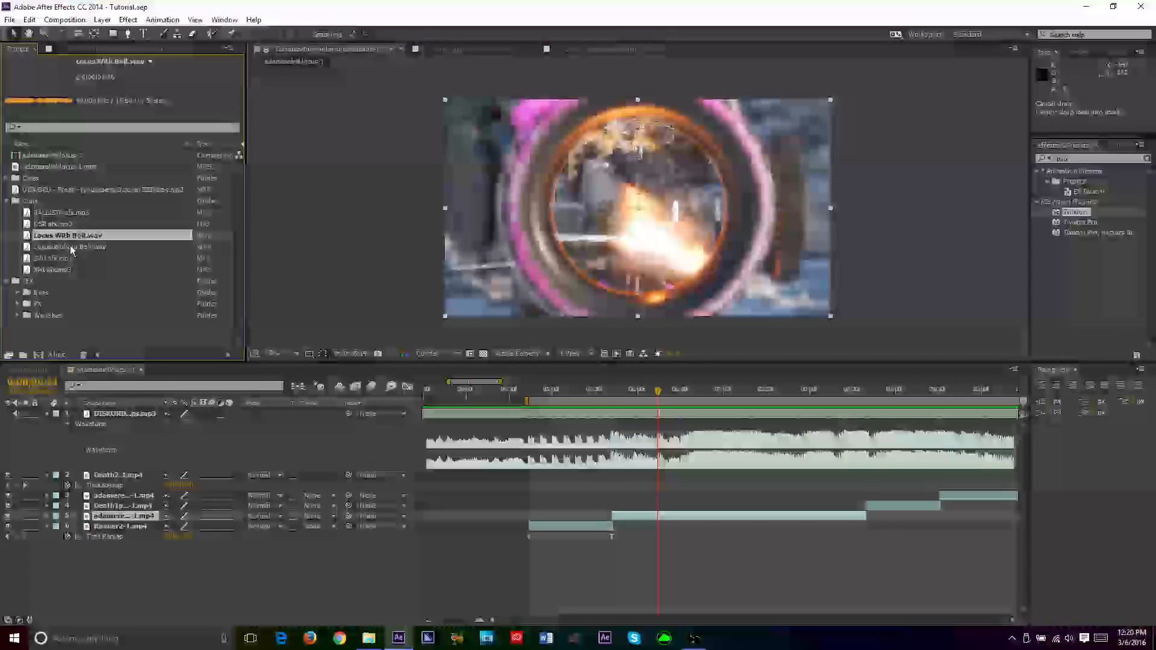
pyautogui.moveTo(452, 423); pyautogui.dragTo(461, 418)
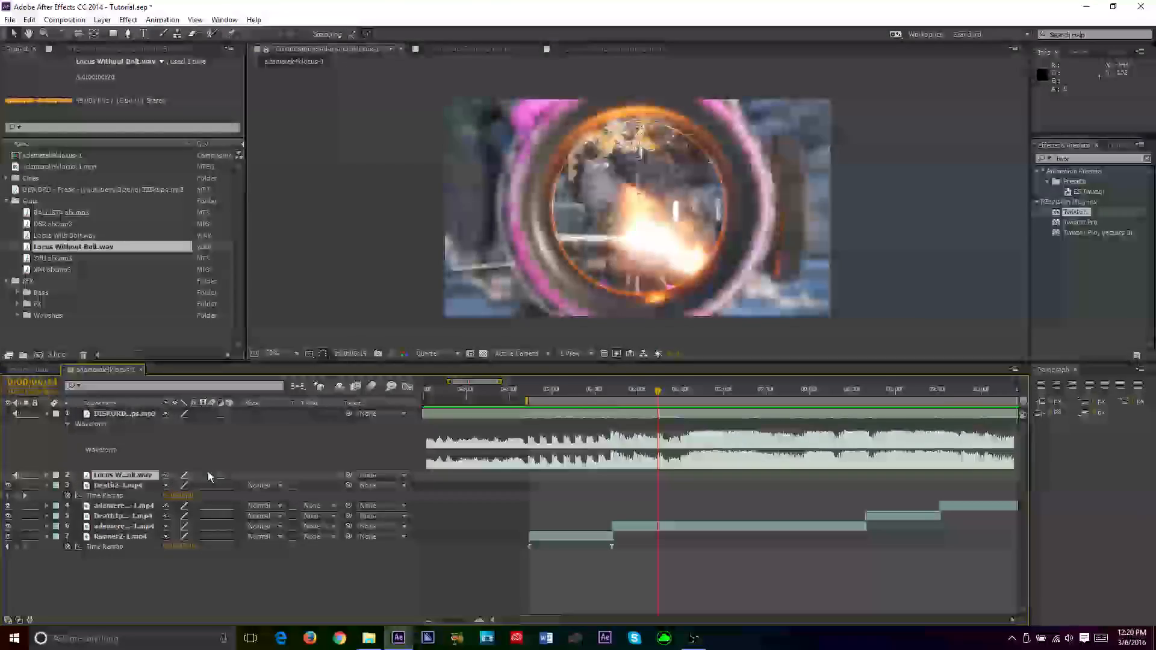
pyautogui.press('[')
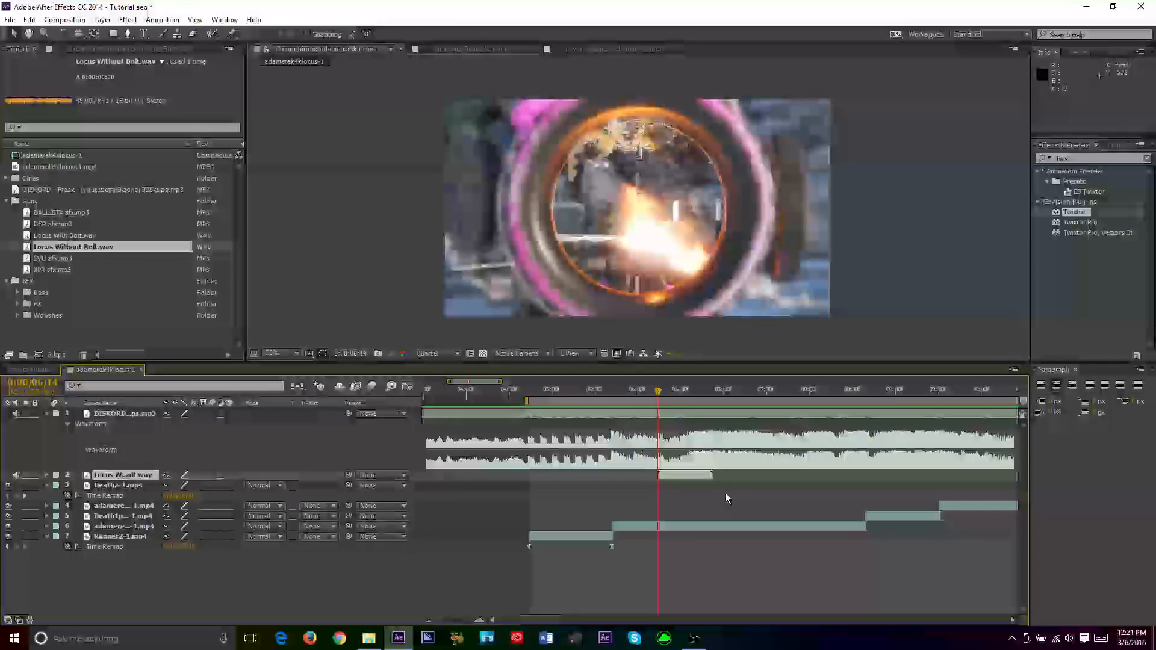
# Show the audio waveform of the Locus Without Bolt.wav layer and enlarge the time scale around the gunshot
pyautogui.press('l')
pyautogui.press('l')
pyautogui.press('l')
pyautogui.press('l')
pyautogui.press('l')
pyautogui.press('l')
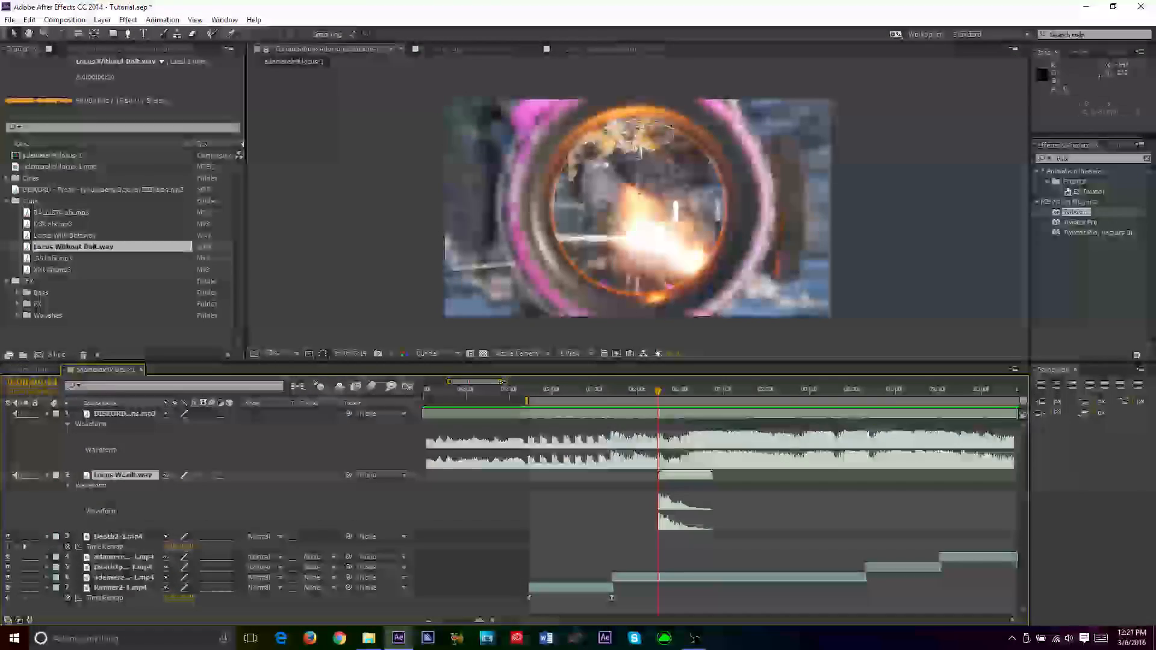
pyautogui.moveTo(502, 381); pyautogui.dragTo(456, 382)
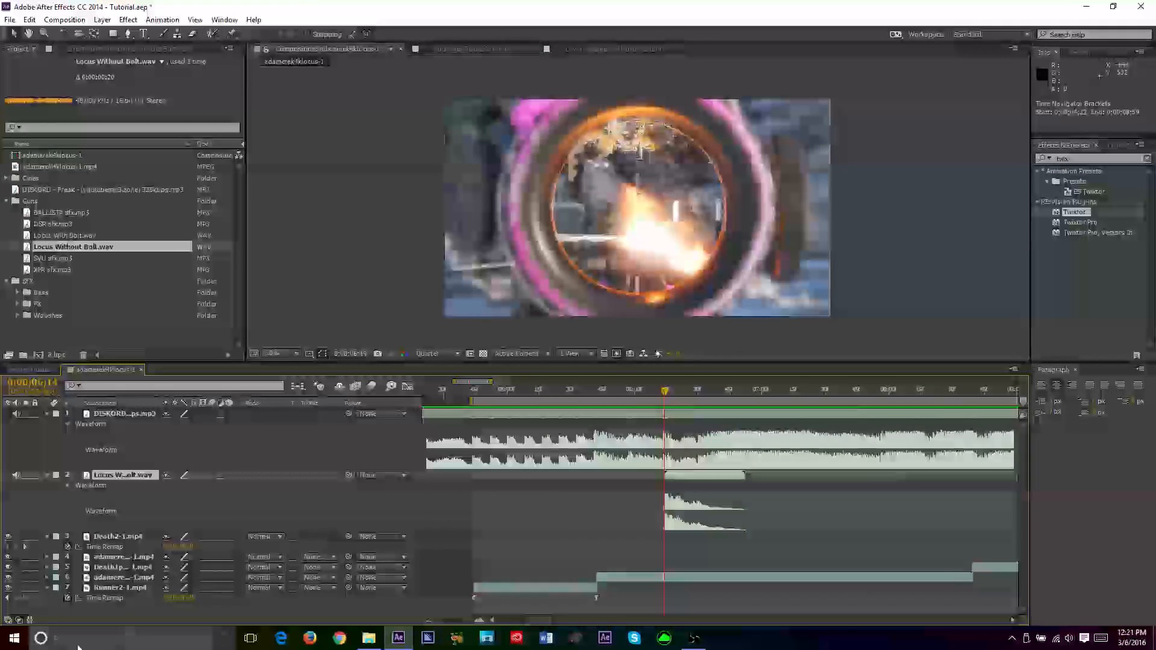
# Collapse the properties of the Runner2-1.mp4 and Death2-1.mp4 layers and save the project
pyautogui.click(48, 588)
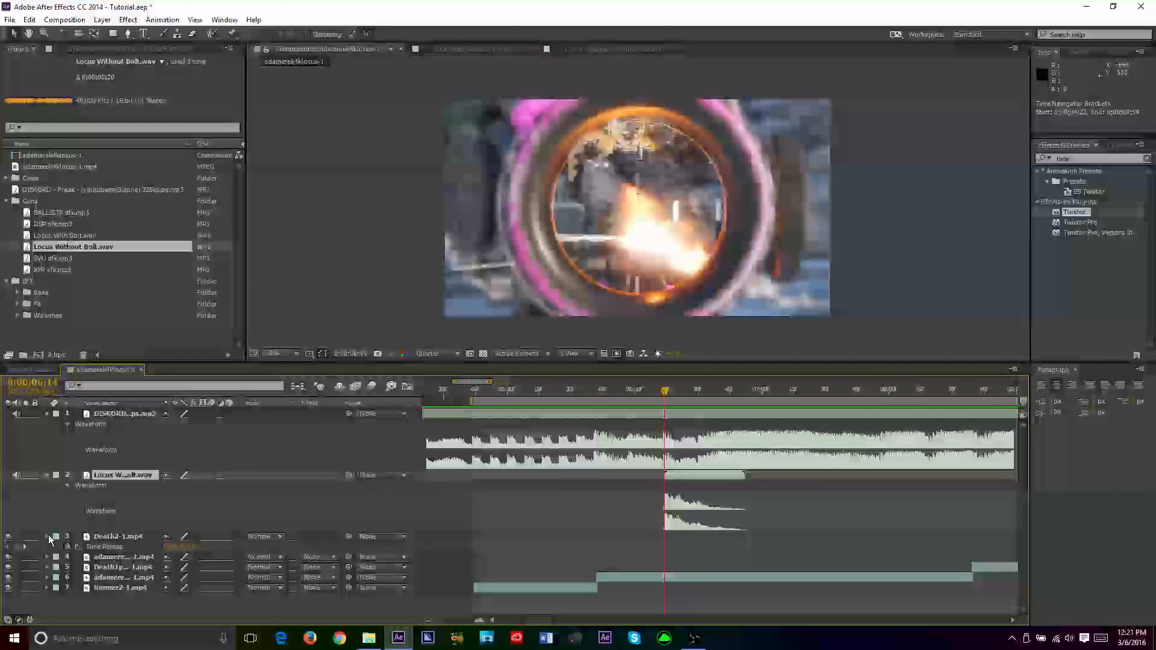
pyautogui.click(46, 537)
pyautogui.hotkey('ctrl', 's')
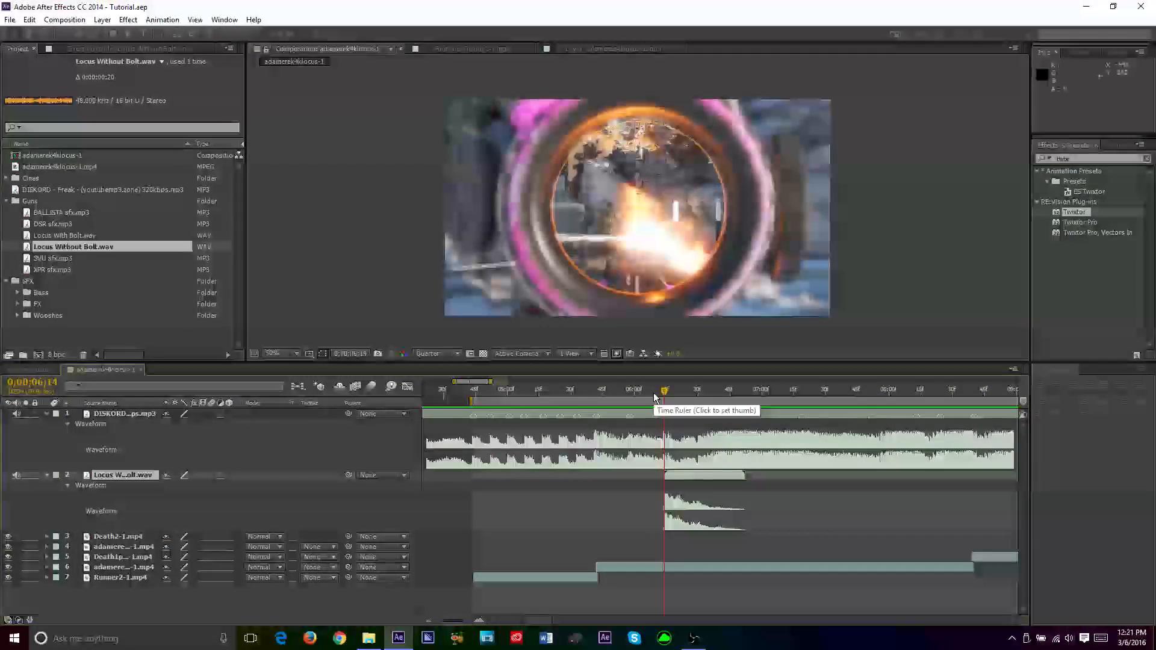
# Shift the Locus Without Bolt.wav layer slightly earlier, to start at 0;00;06;12, previewing its sync with the gunshot
pyautogui.press('KP_0')
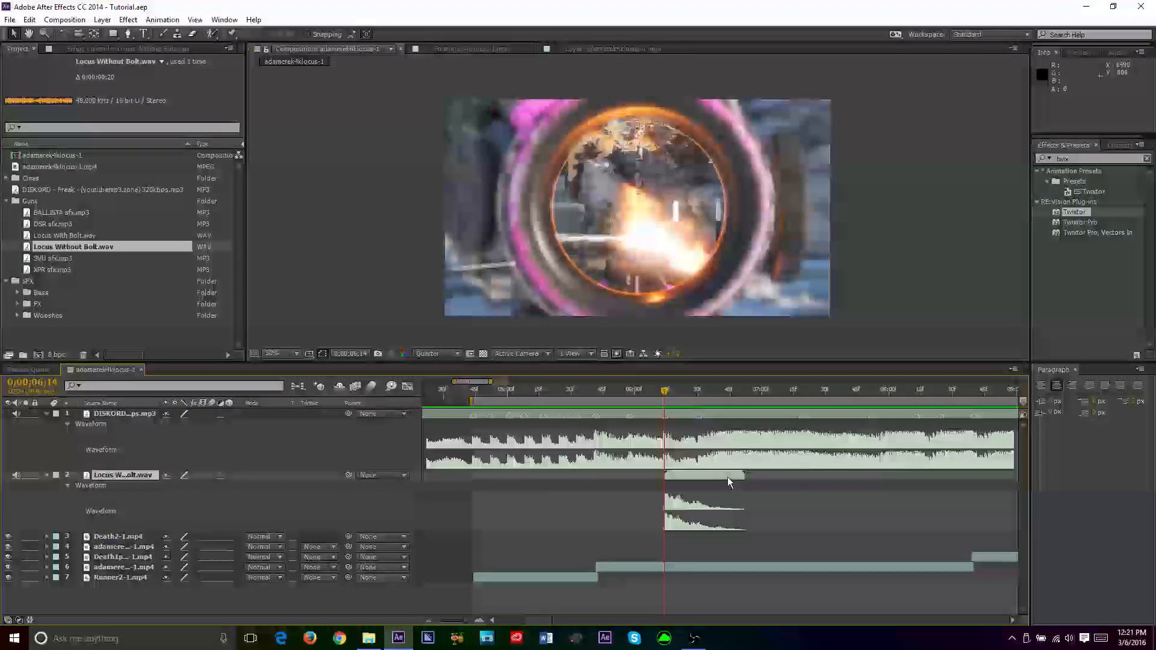
pyautogui.moveTo(730, 476); pyautogui.dragTo(727, 477)
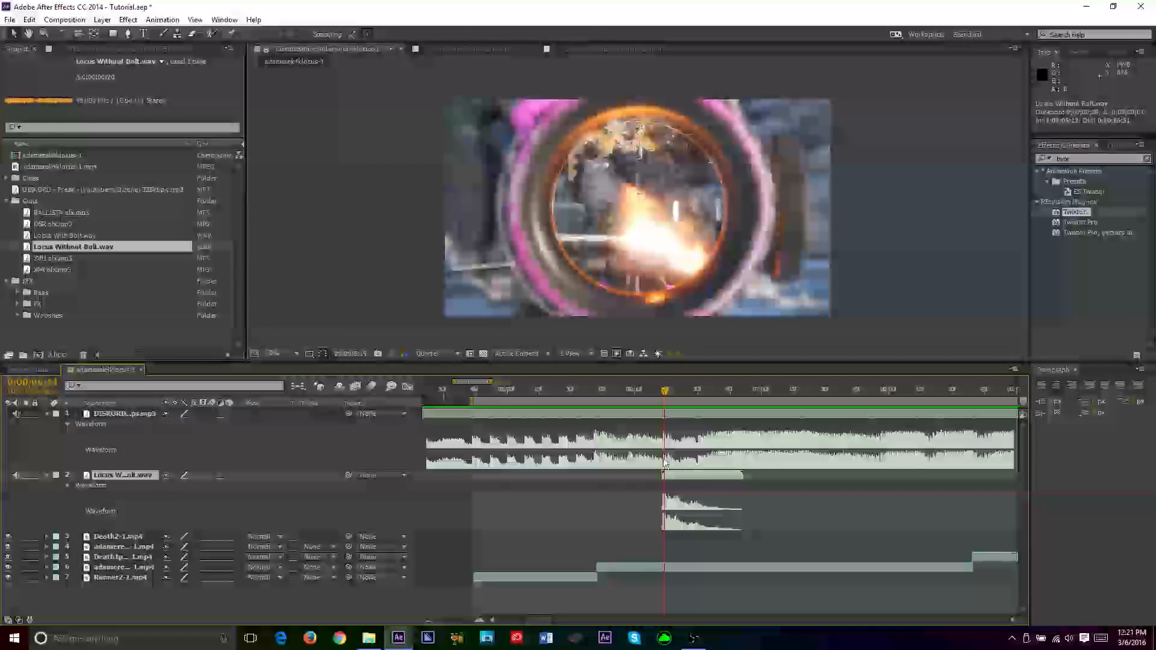
pyautogui.press('KP_0')
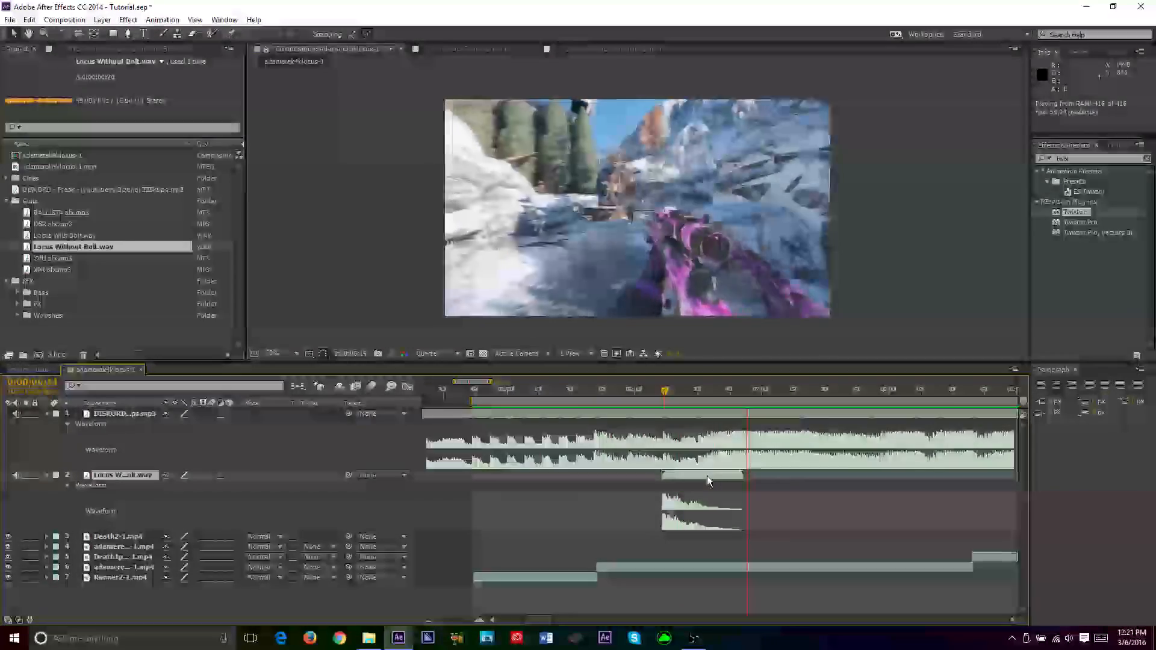
pyautogui.moveTo(707, 475); pyautogui.dragTo(716, 479)
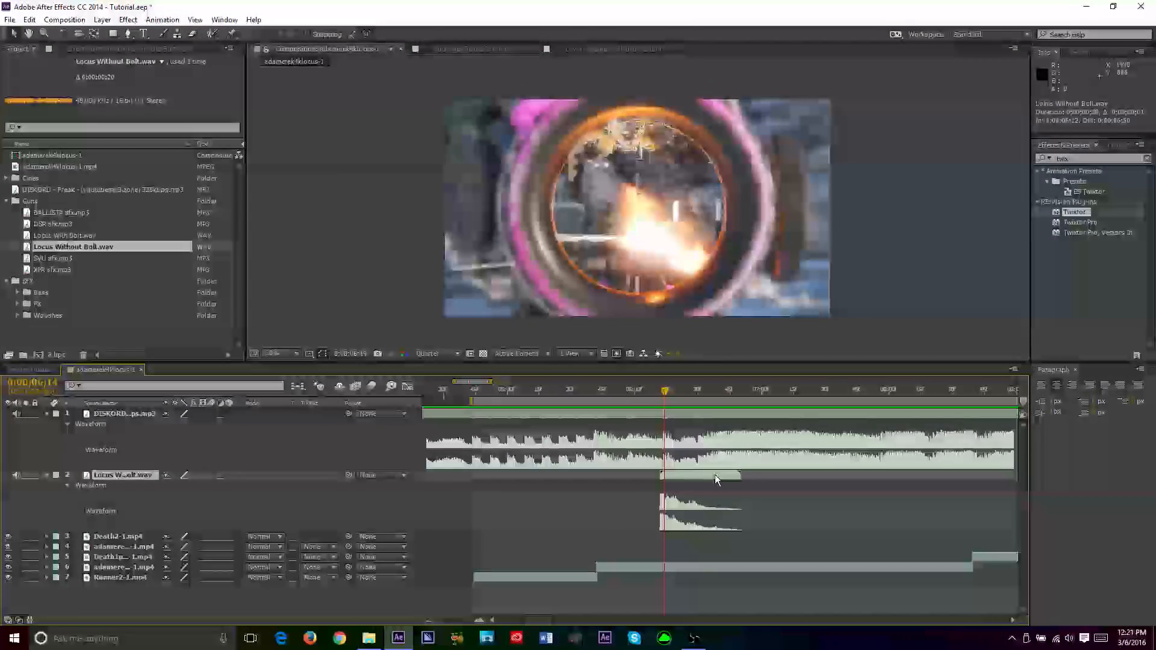
pyautogui.press('KP_0')
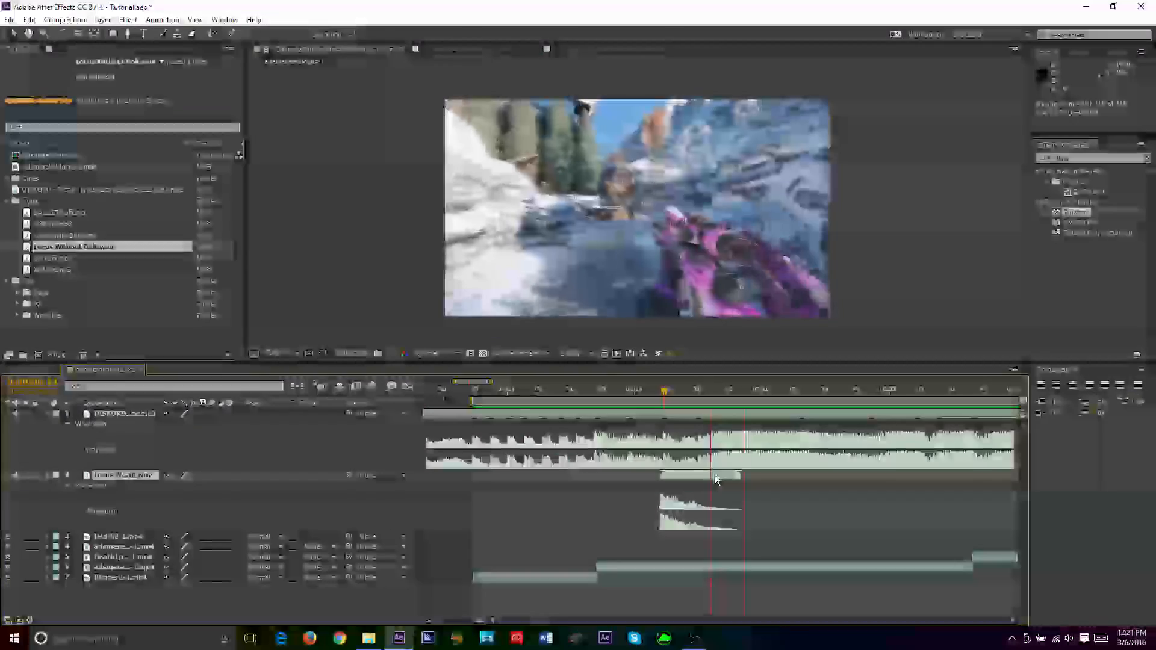
pyautogui.press('space')
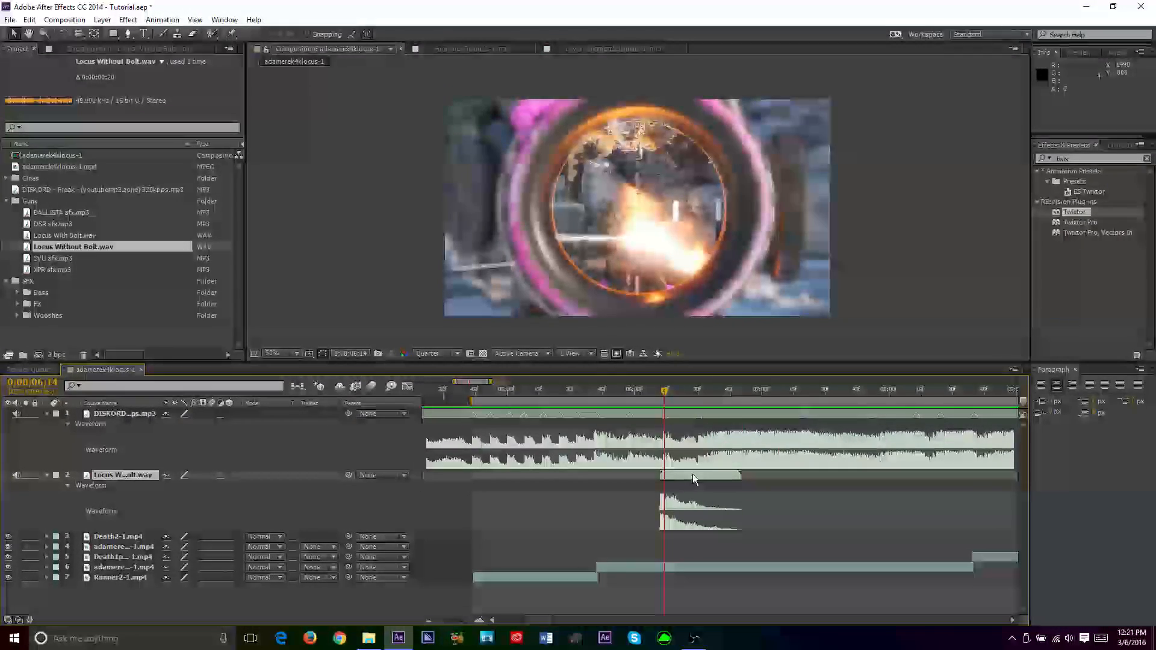
# Select the Locus Without Bolt.wav layer and place the time indicator at its start, 0;00;06;12
pyautogui.rightClick(693, 475)
pyautogui.click(618, 521)
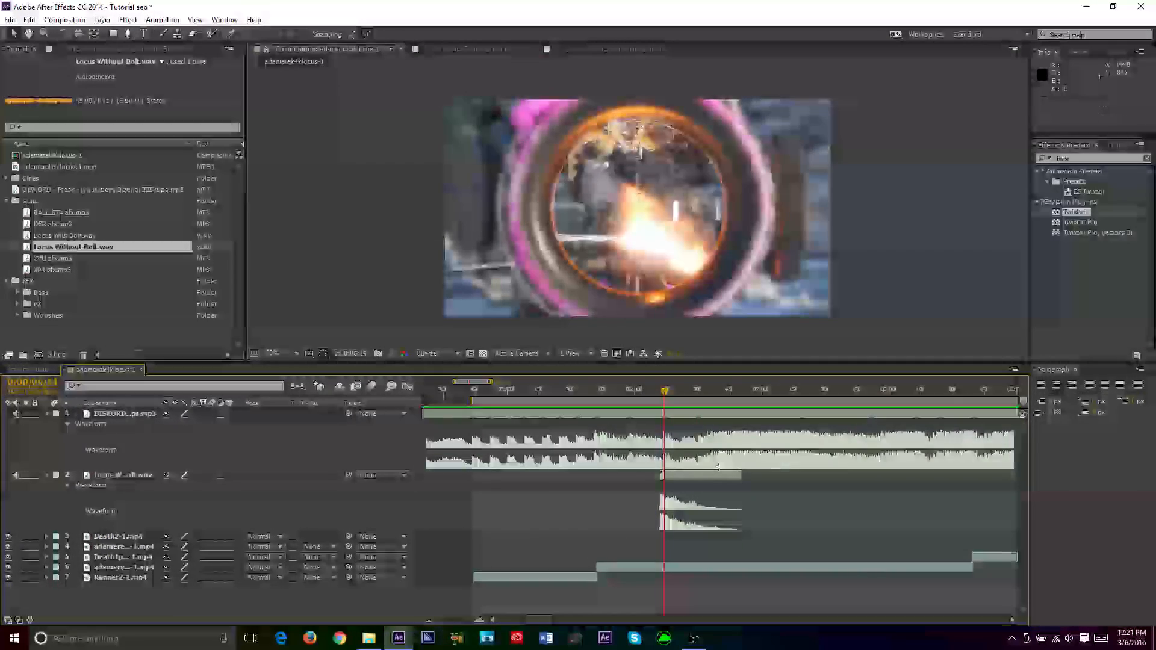
pyautogui.click(714, 475)
pyautogui.moveTo(667, 393); pyautogui.dragTo(664, 393)
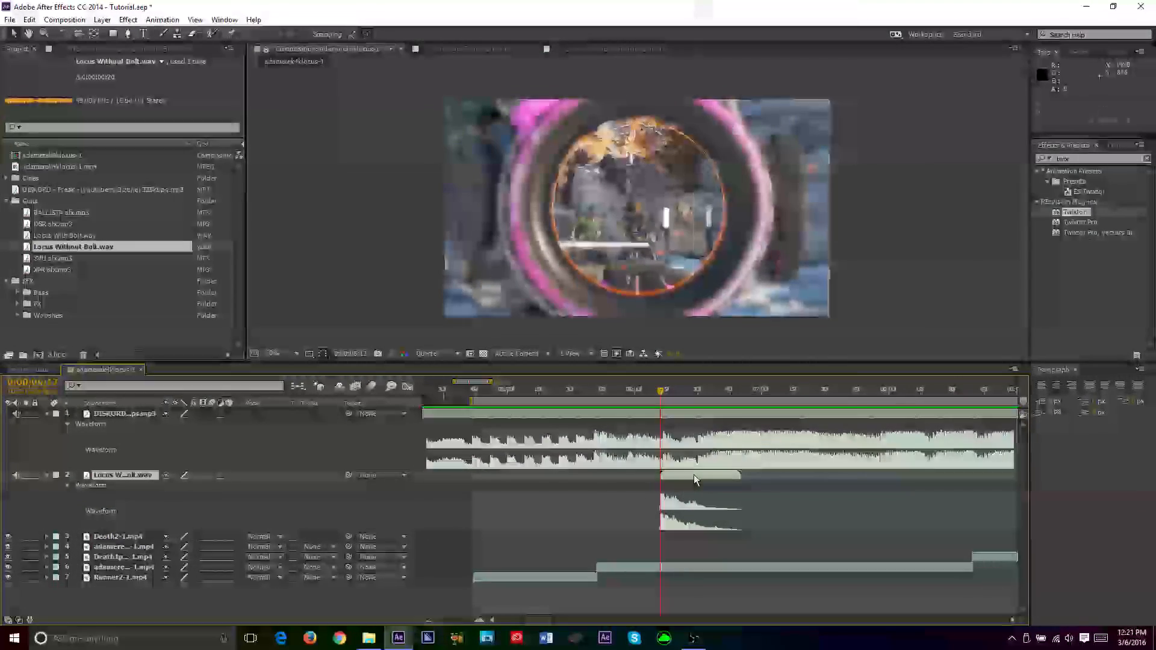
# Pre-compose the gunshot sound layer as Locus, moving all attributes and matching the composition duration to the layer, and save the project
pyautogui.rightClick(693, 475)
pyautogui.click(742, 365)
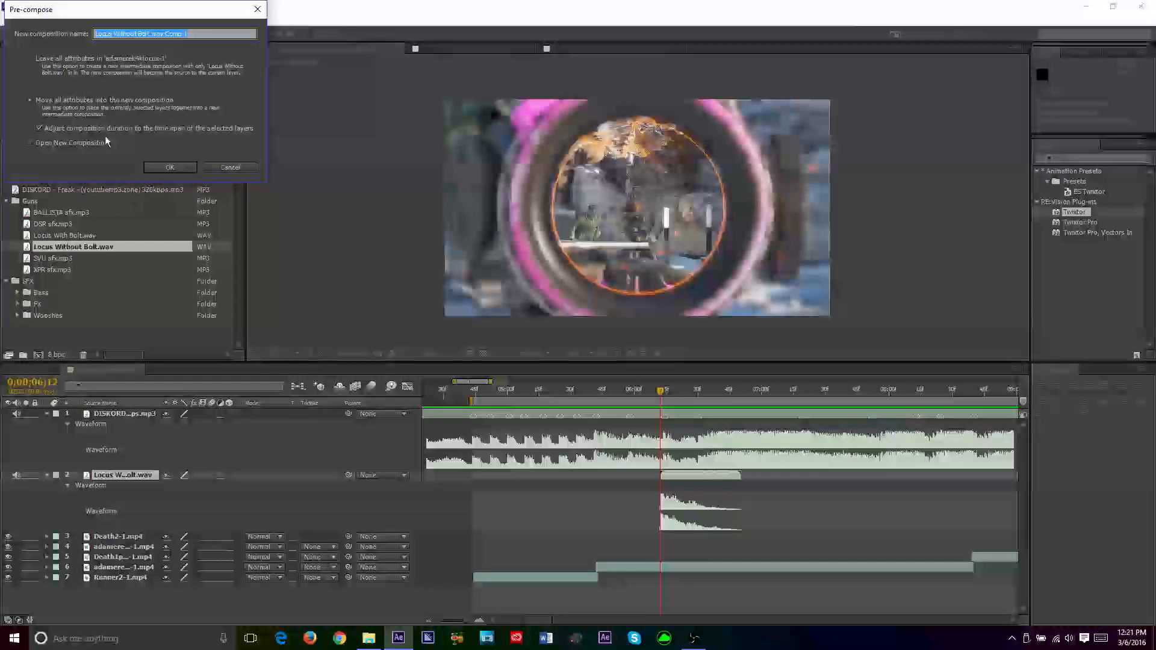
pyautogui.click(42, 100)
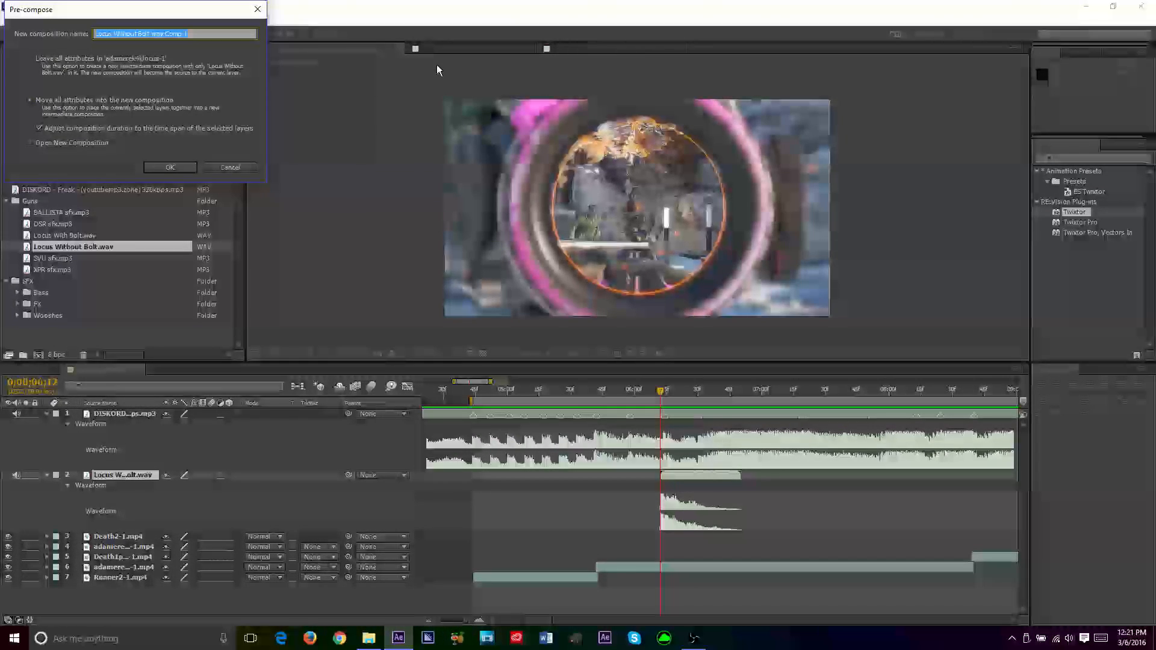
pyautogui.write('Locus')
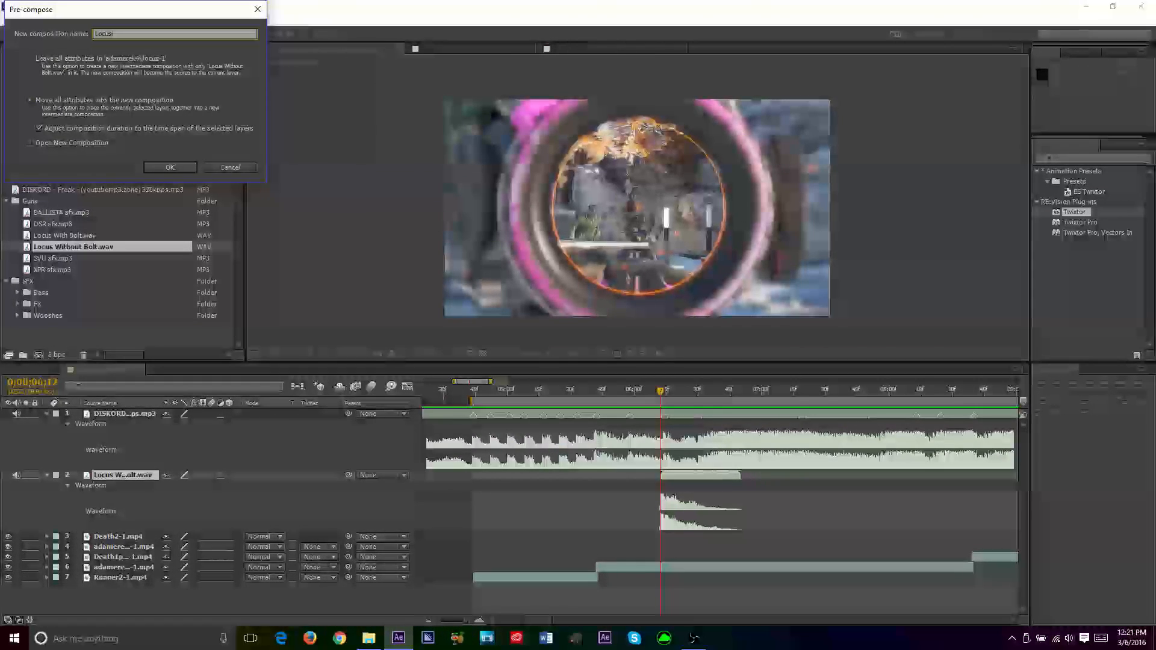
pyautogui.press('Return')
pyautogui.hotkey('ctrl', 's')
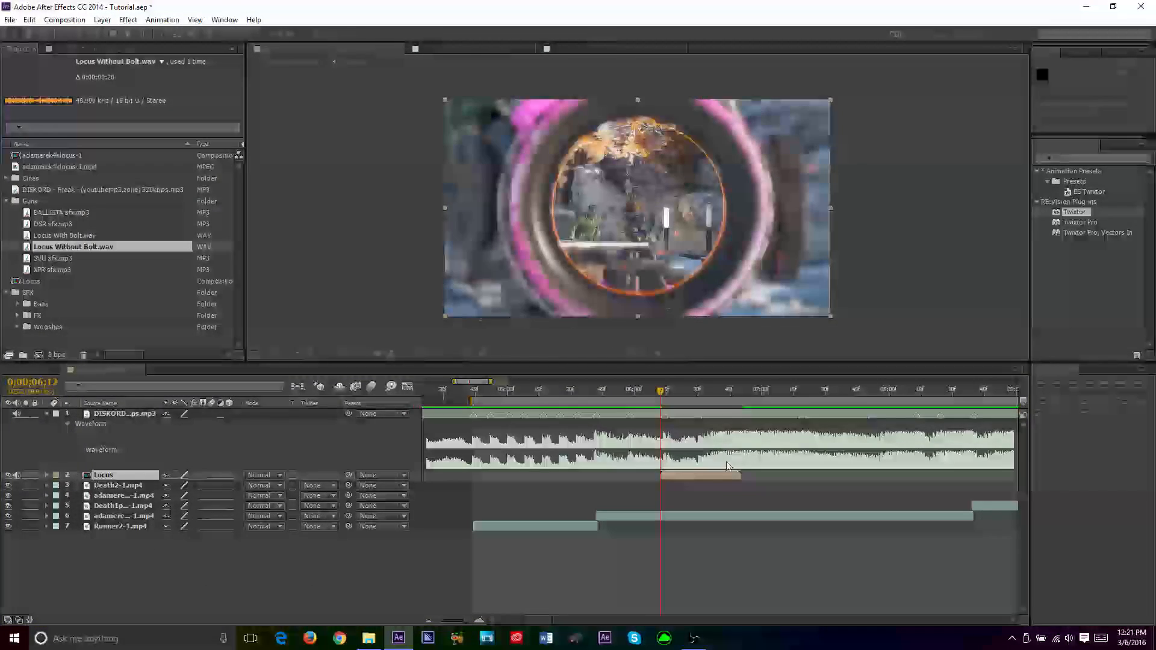
# Open the Locus pre-composition and set its duration to 0;00;01;39 in the composition settings
pyautogui.click(718, 473)
pyautogui.doubleClick(718, 474)
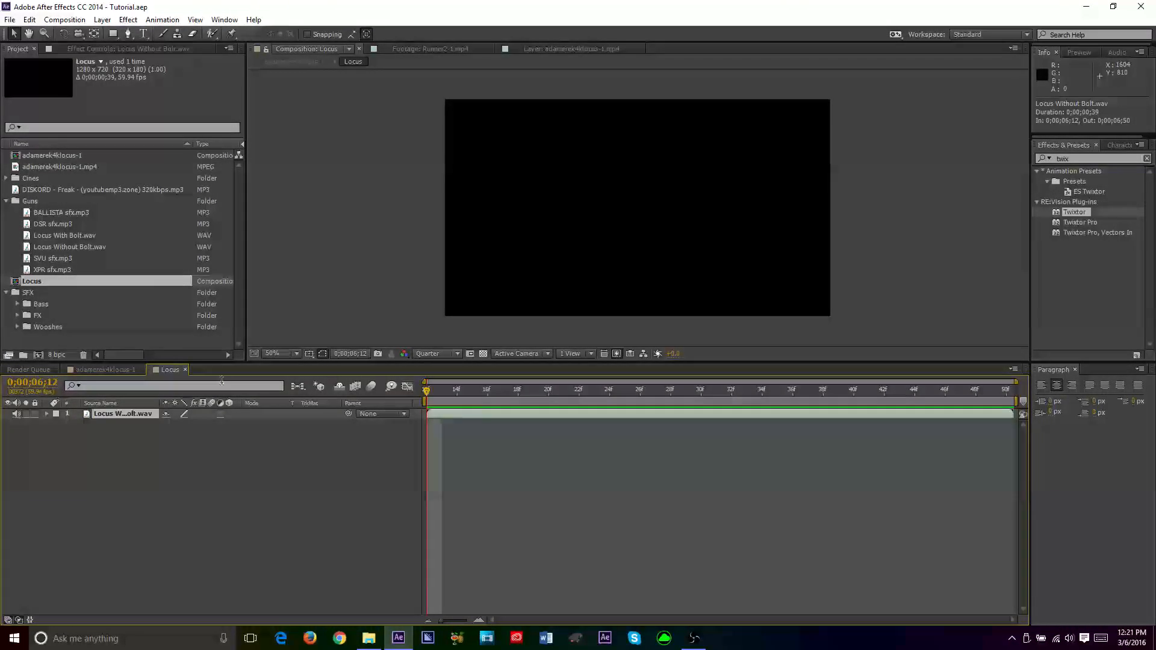
pyautogui.rightClick(172, 369)
pyautogui.click(158, 371)
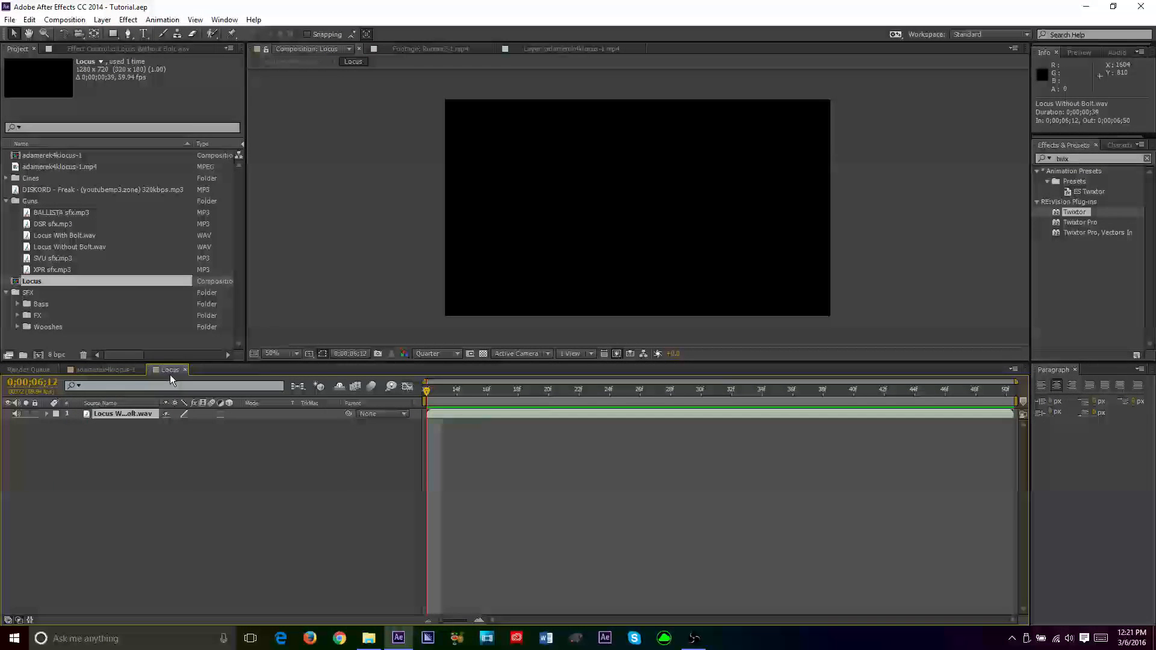
pyautogui.rightClick(170, 377)
pyautogui.click(234, 164)
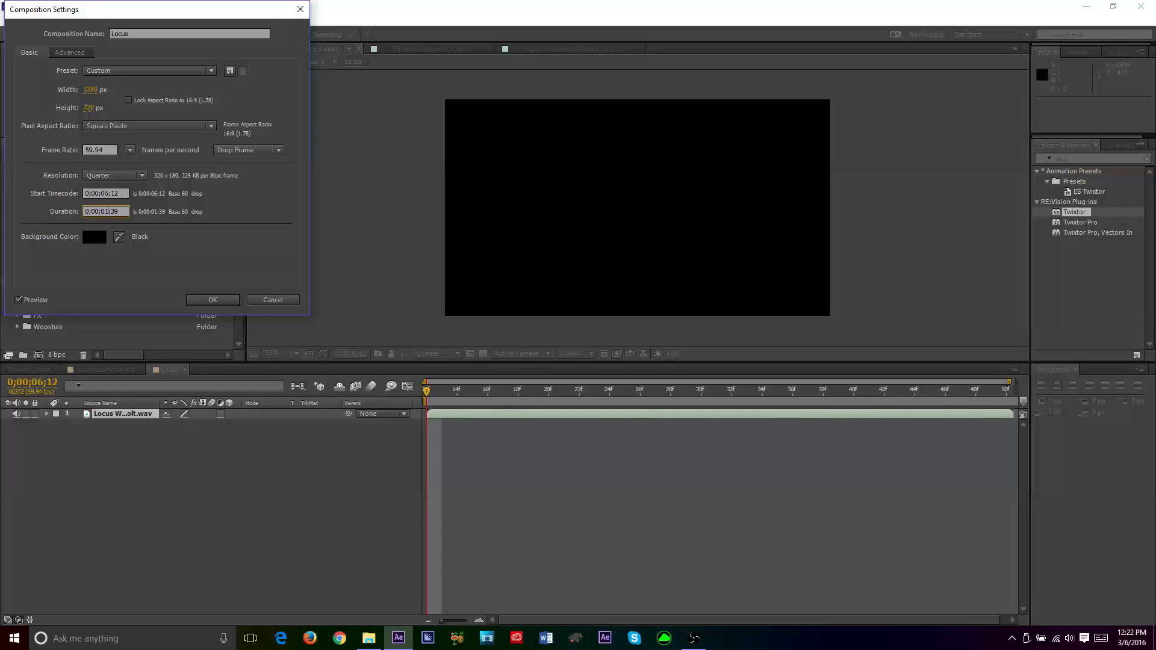
pyautogui.press('Return')
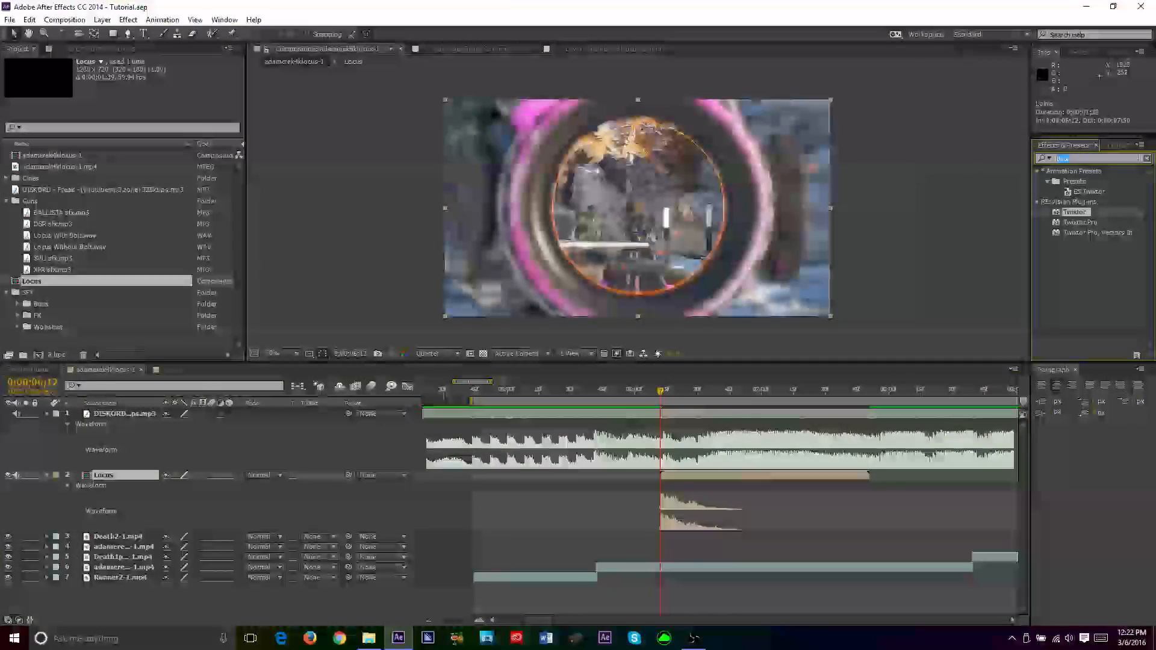
# Apply the Reverb audio effect to the Locus layer in the main composition and preview the sound from 0;00;05;34
pyautogui.write('reverb')
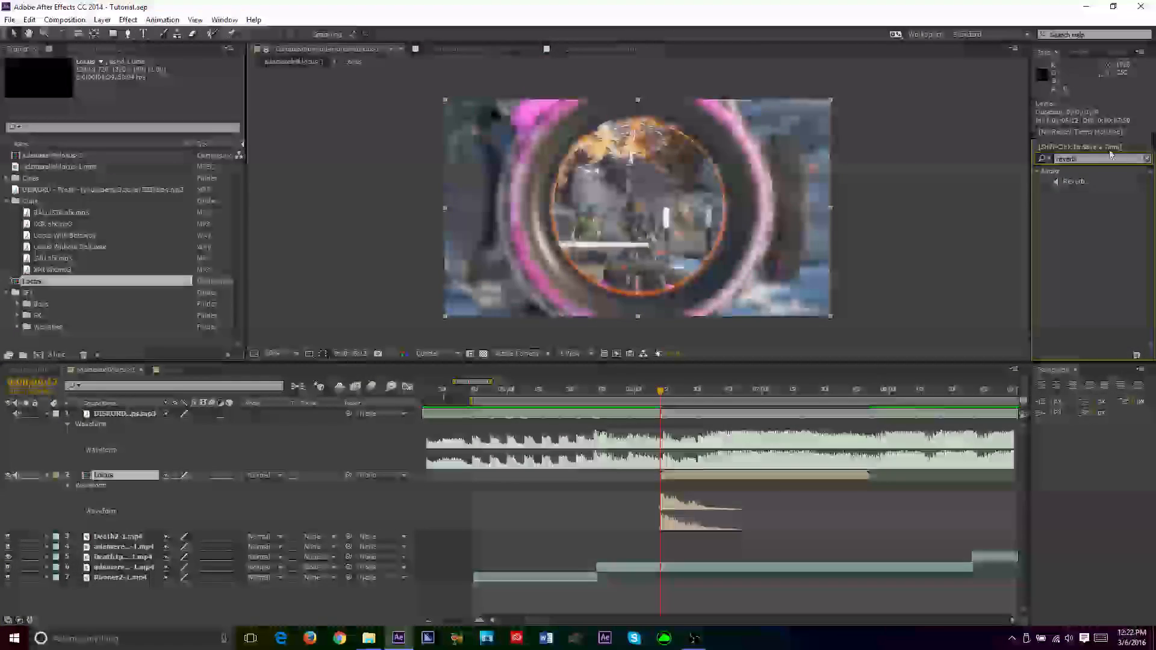
pyautogui.moveTo(1077, 186); pyautogui.dragTo(783, 475)
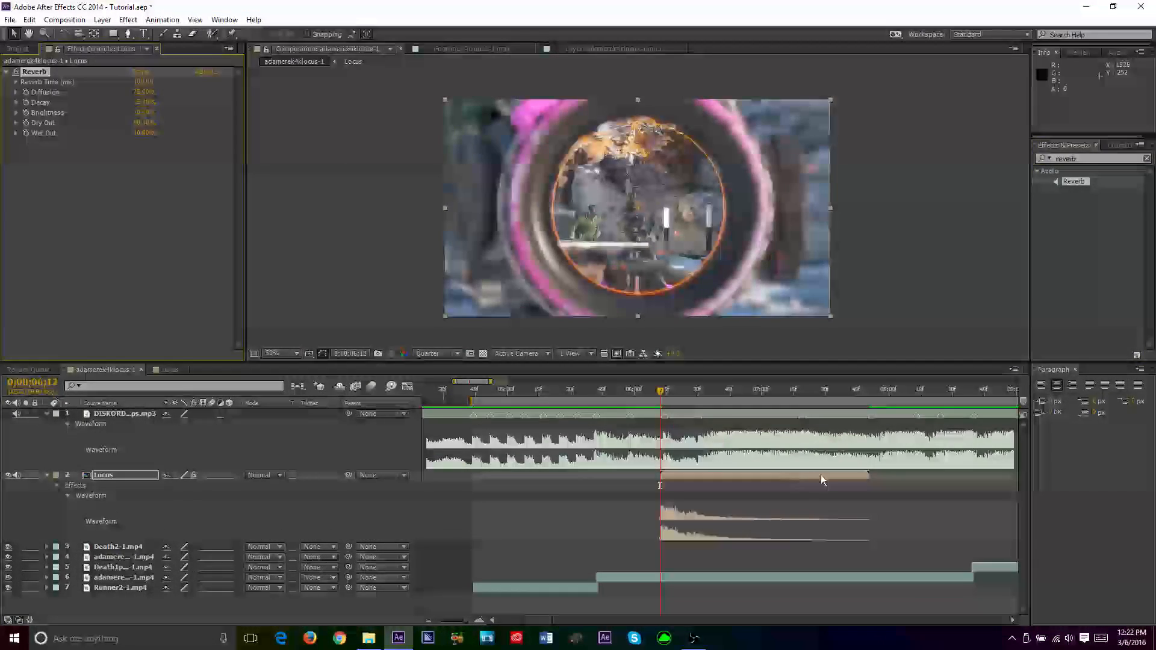
pyautogui.click(580, 391)
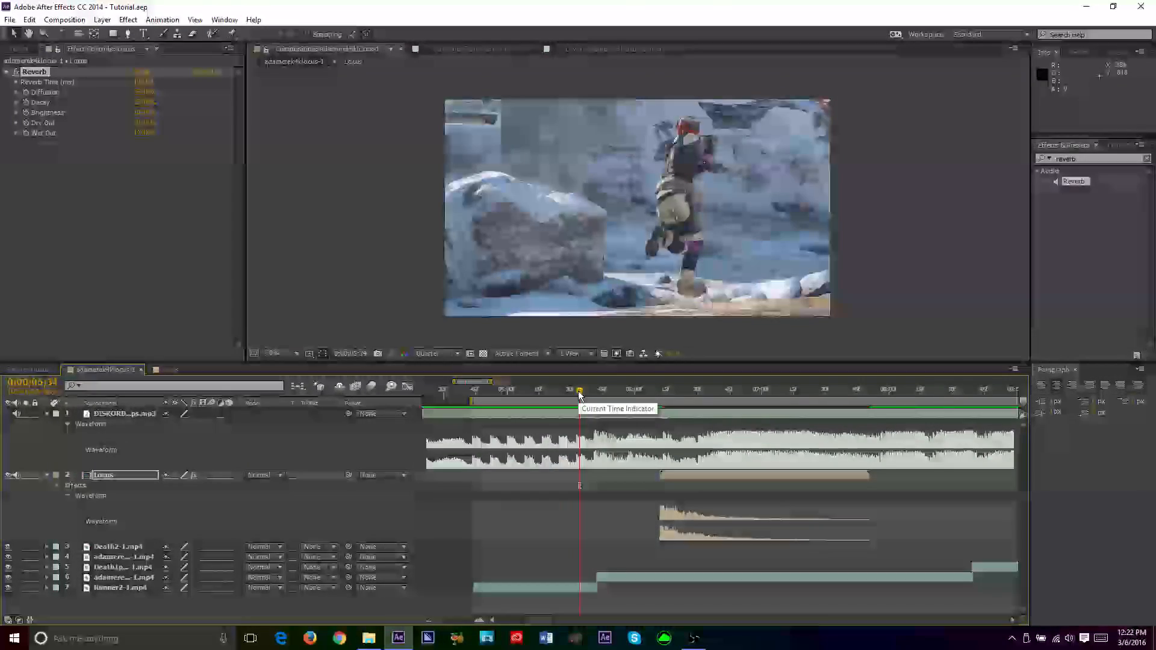
pyautogui.press('KP_Decimal')
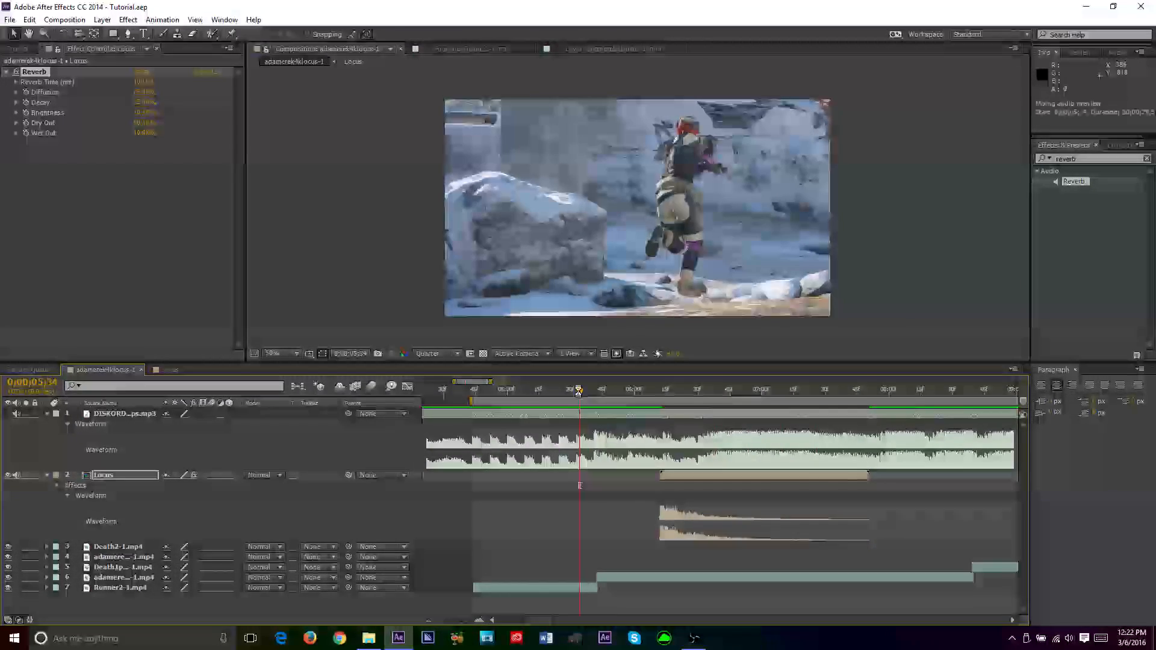
pyautogui.click(579, 393)
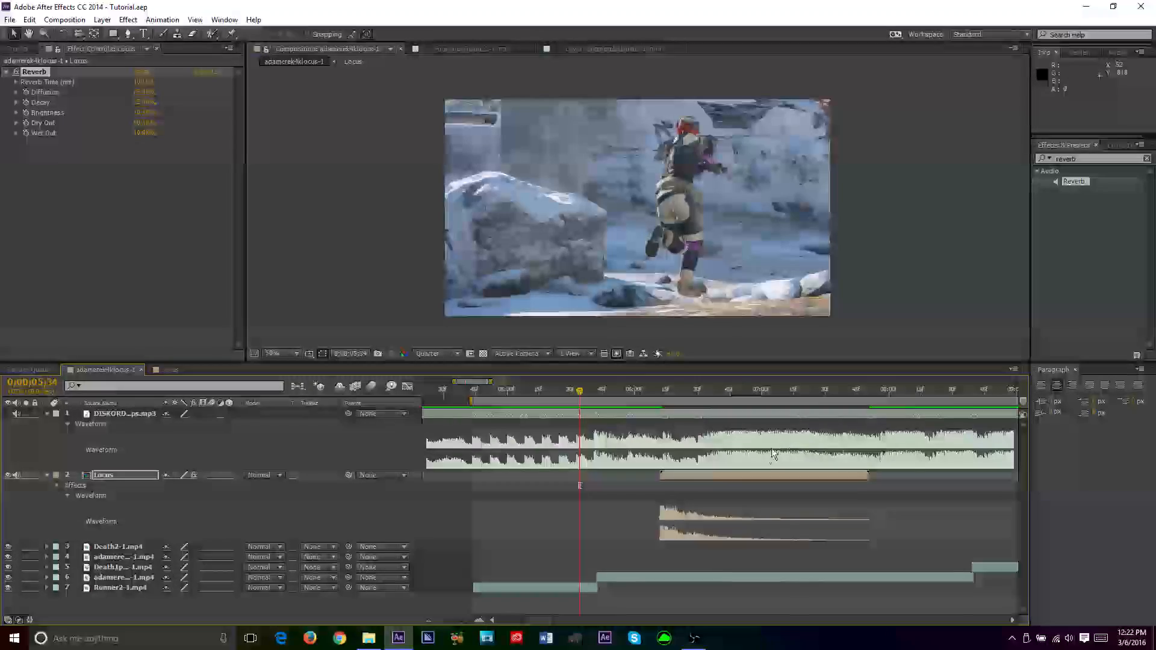
# Add Fast swish.wav from the Wooshes folder above the Locus layer at 0;00;06;14 and reveal its waveform
pyautogui.click(665, 391)
pyautogui.moveTo(666, 391)
pyautogui.mouseDown()
pyautogui.moveTo(732, 399)
pyautogui.moveTo(664, 413)
pyautogui.mouseUp()
pyautogui.click(17, 48)
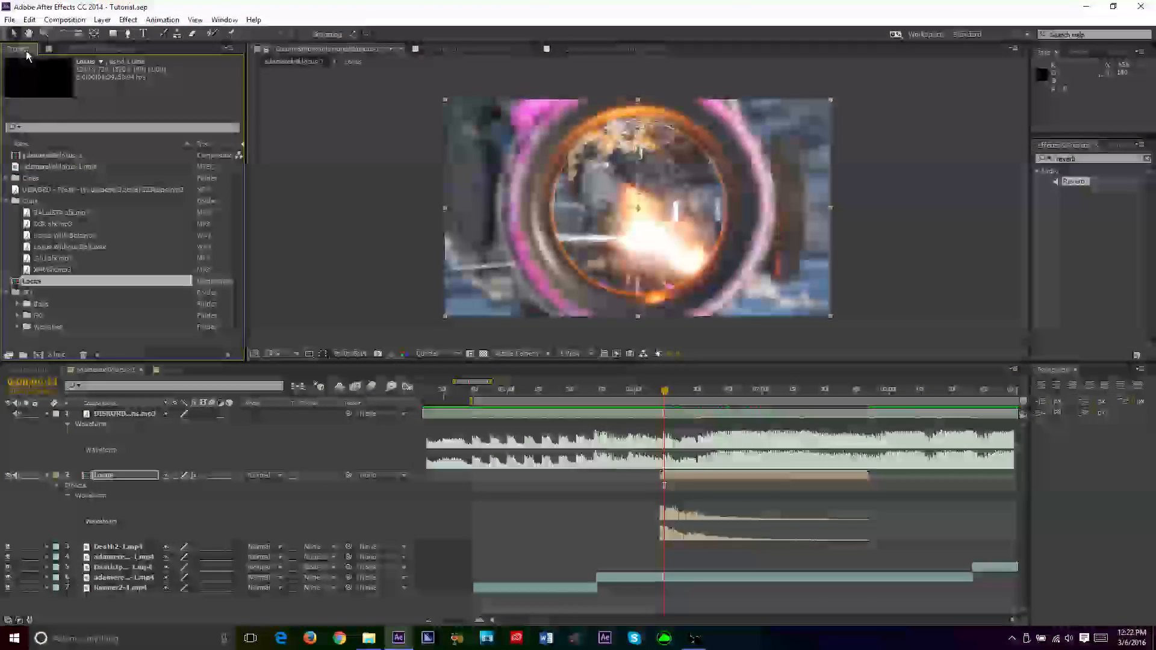
pyautogui.click(17, 327)
pyautogui.scroll(-2, 60, 289)
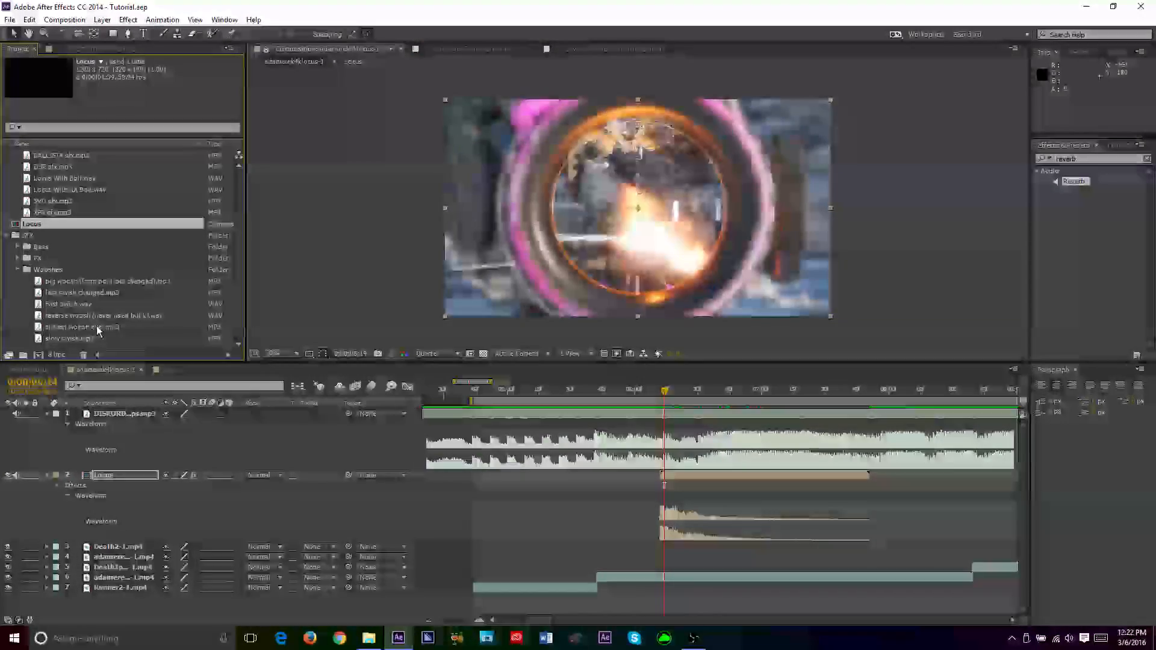
pyautogui.click(70, 304)
pyautogui.hotkey('ctrl', '/')
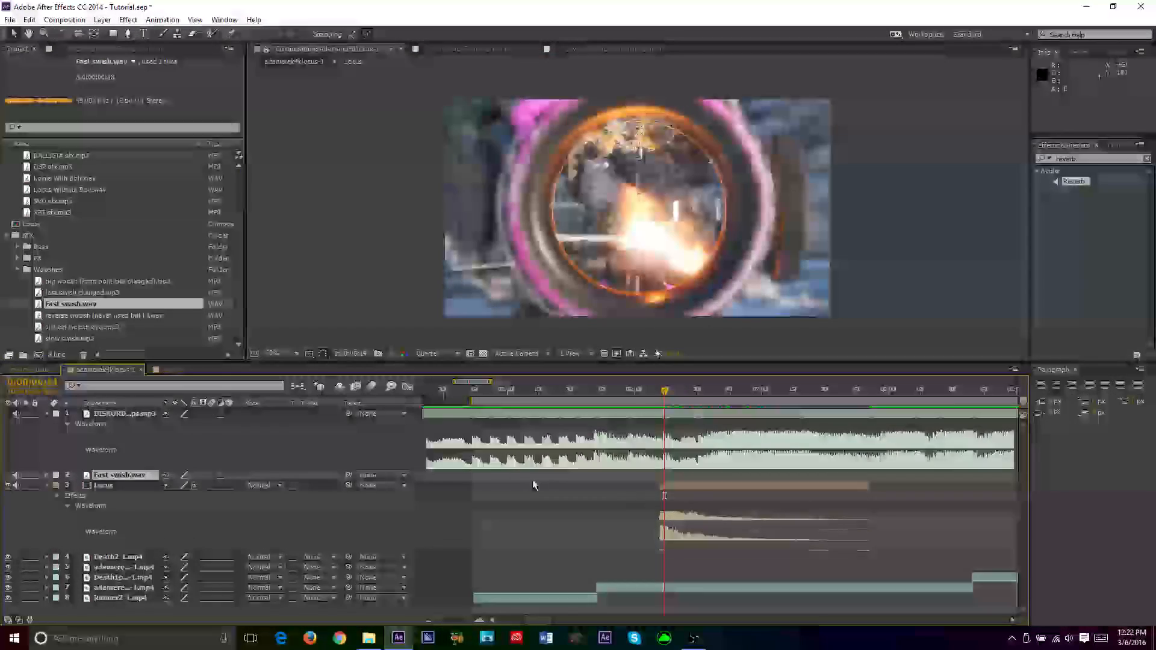
pyautogui.press('l')
pyautogui.press('l')
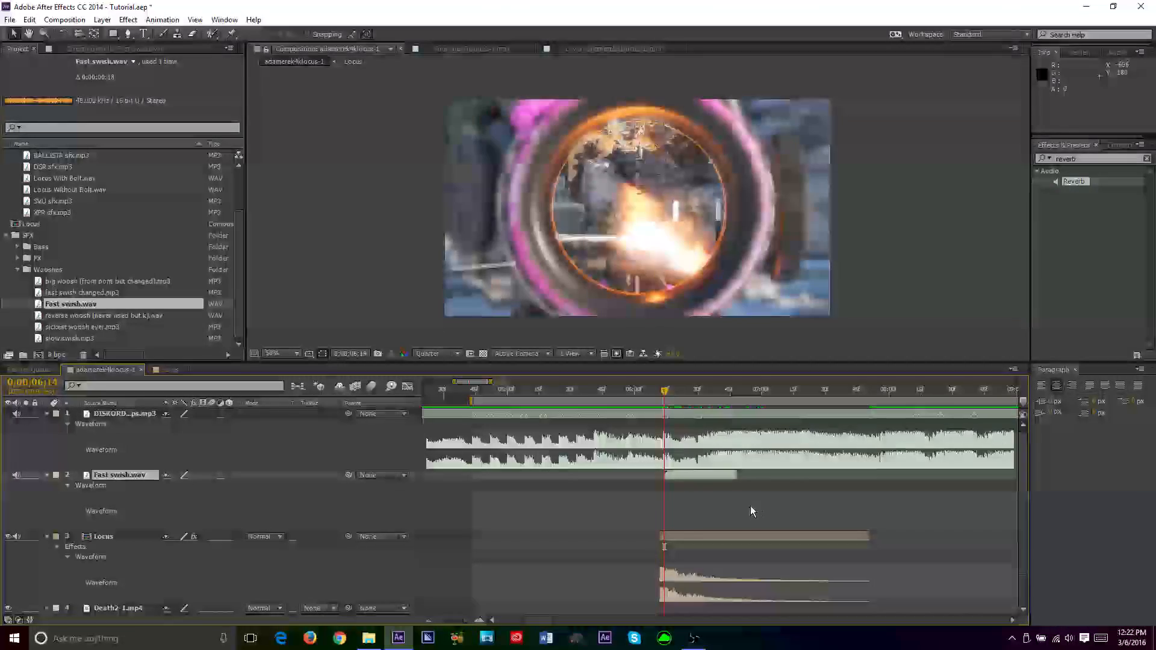
# Shift the Fast swish.wav layer earlier so its waveform peak meets the gunshot, previewing from 0;00;05;43, and save the project
pyautogui.moveTo(719, 475); pyautogui.dragTo(692, 476)
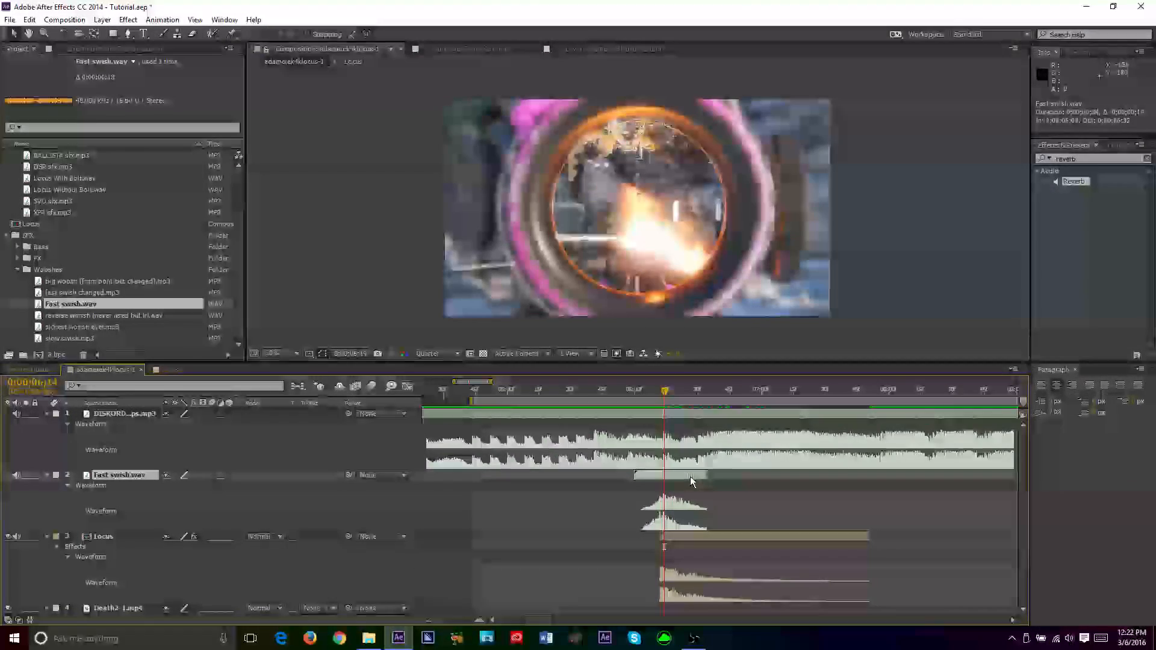
pyautogui.hotkey('ctrl', 's')
pyautogui.click(602, 399)
pyautogui.moveTo(601, 400); pyautogui.dragTo(598, 400)
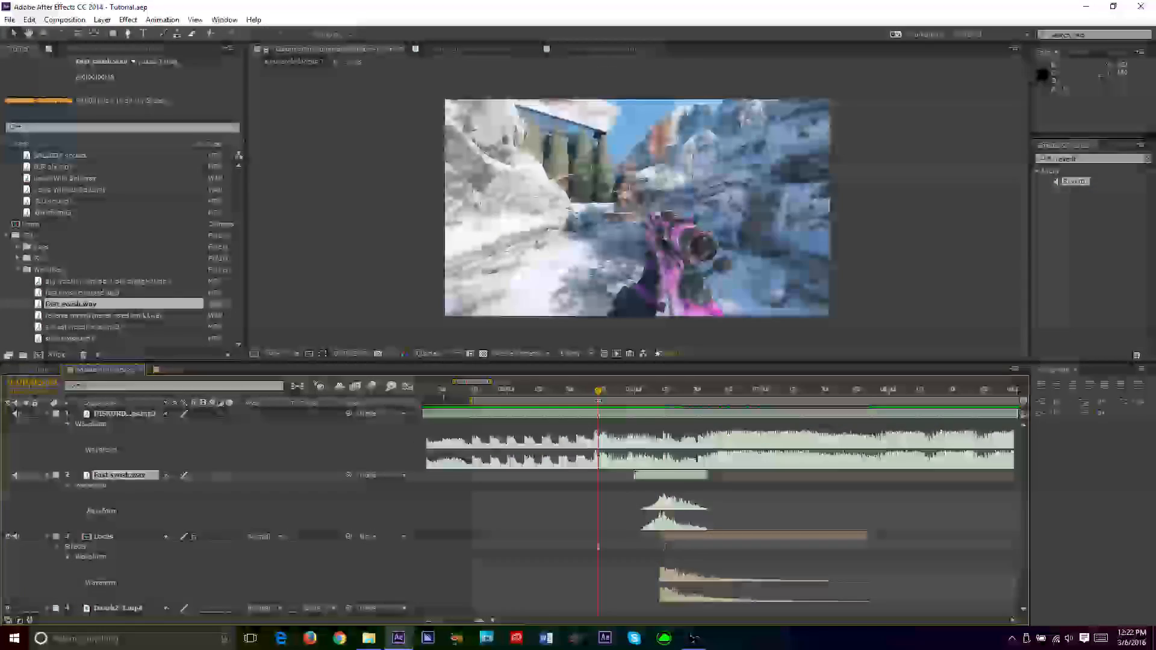
pyautogui.press('KP_Decimal')
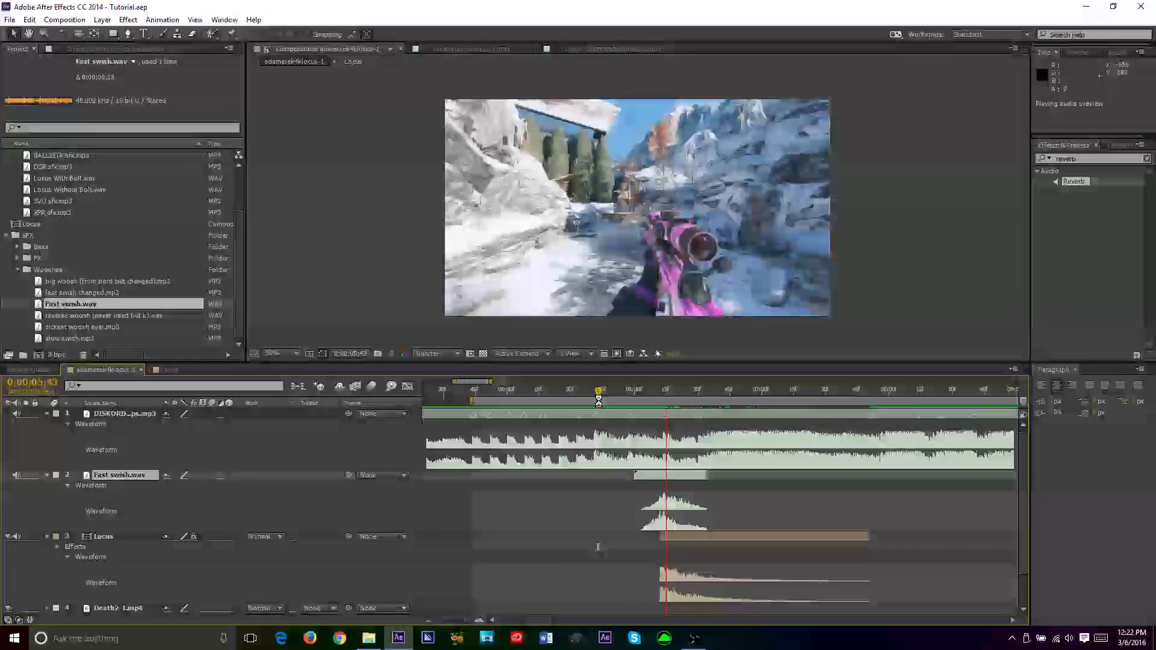
pyautogui.press('KP_Decimal')
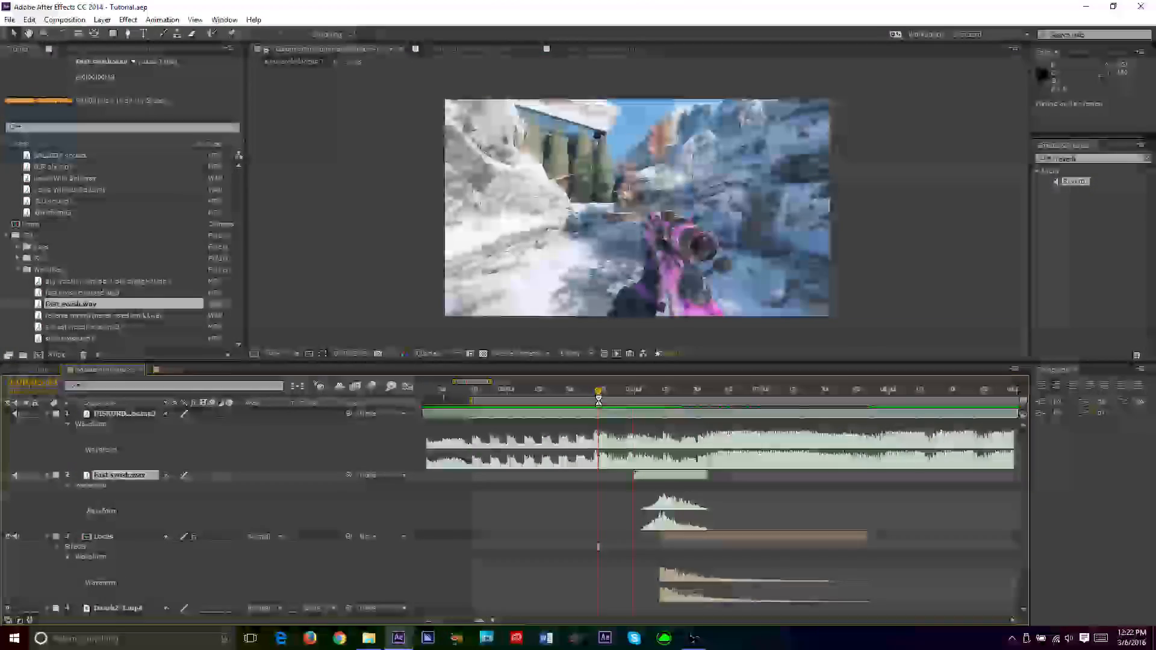
pyautogui.press('KP_Decimal')
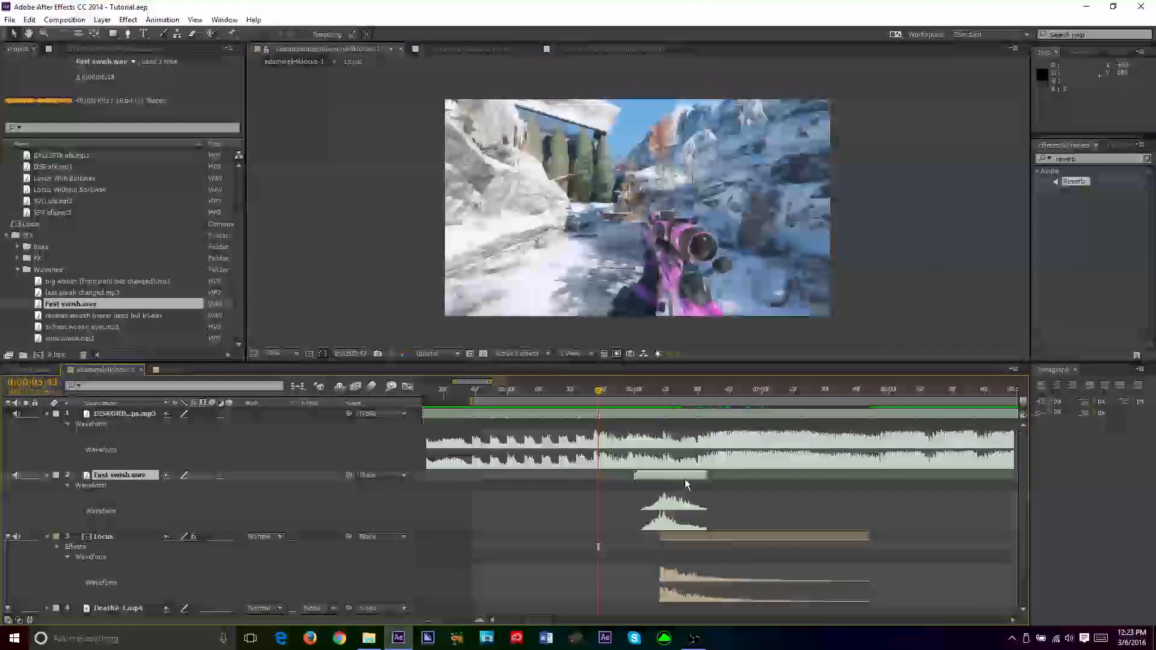
pyautogui.moveTo(692, 476); pyautogui.dragTo(690, 477)
pyautogui.press('KP_Decimal')
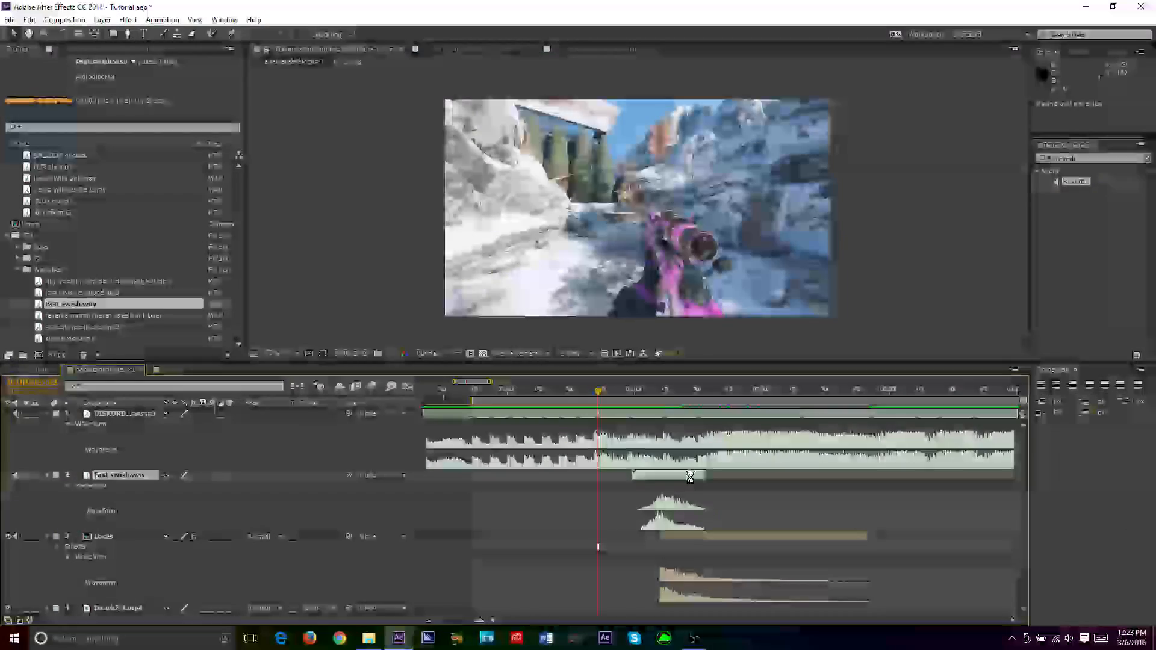
pyautogui.hotkey('ctrl', 's')
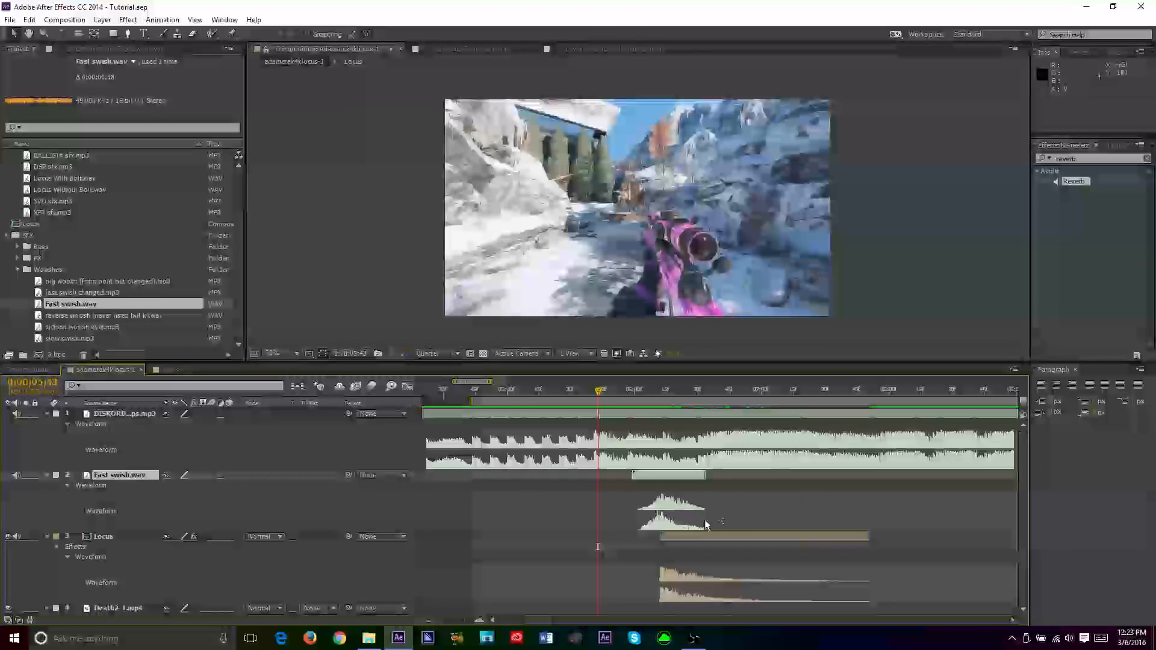
# Collapse the properties of the Fast swish.wav and Locus layers, hide the Locus layer's video, and save the project
pyautogui.press('l')
pyautogui.press('l')
pyautogui.click(775, 487)
pyautogui.press('l')
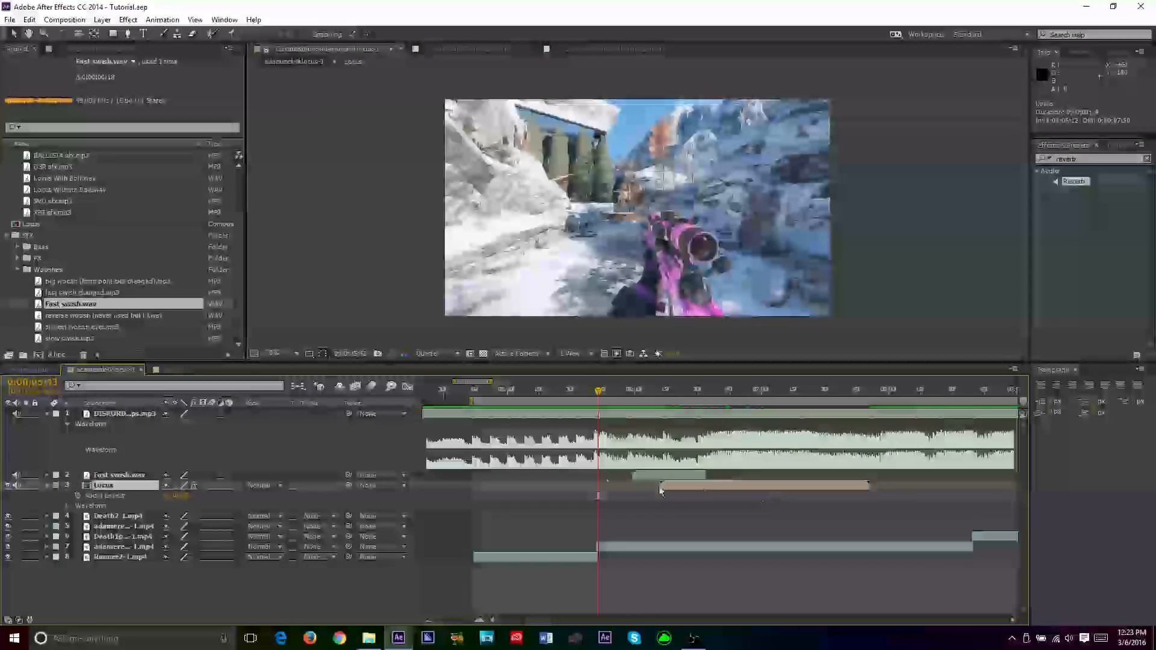
pyautogui.press('l')
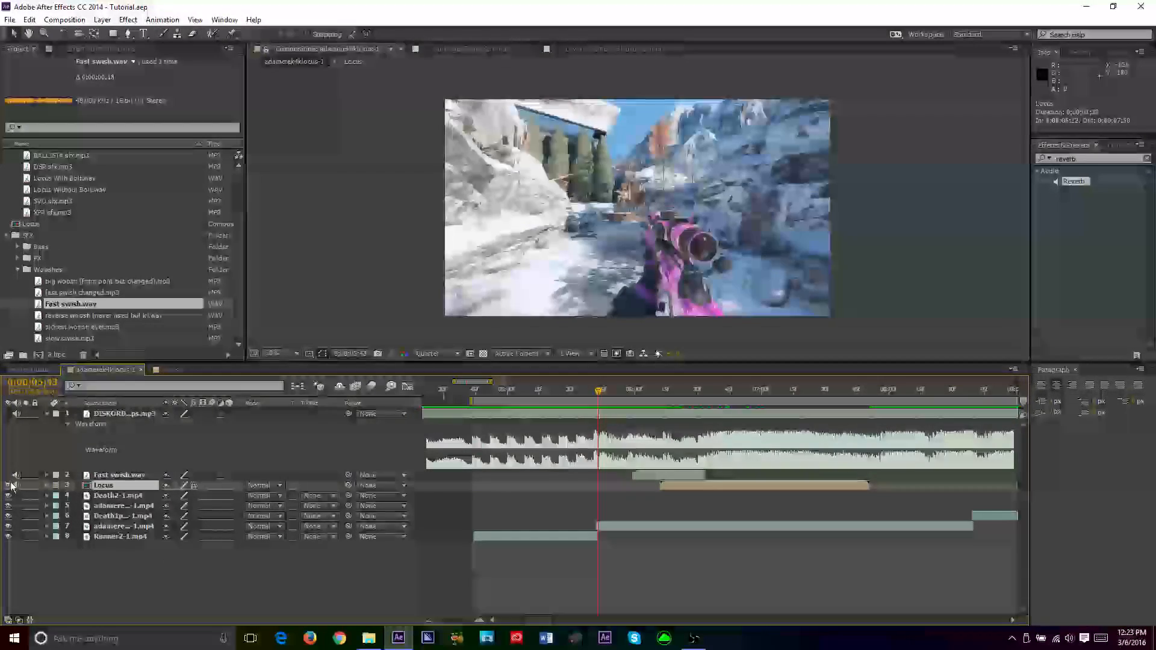
pyautogui.hotkey('ctrl', 's')
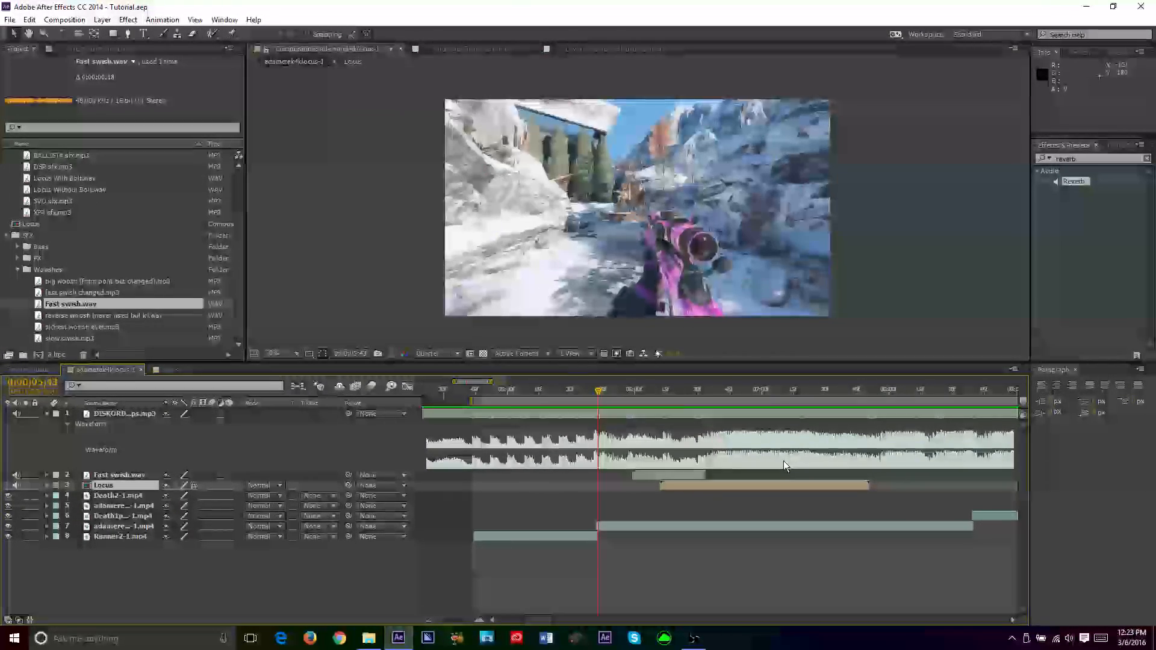
# Preview the combined audio from 0;00;05;43 and place the time indicator at 0;00;06;30
pyautogui.press('KP_Decimal')
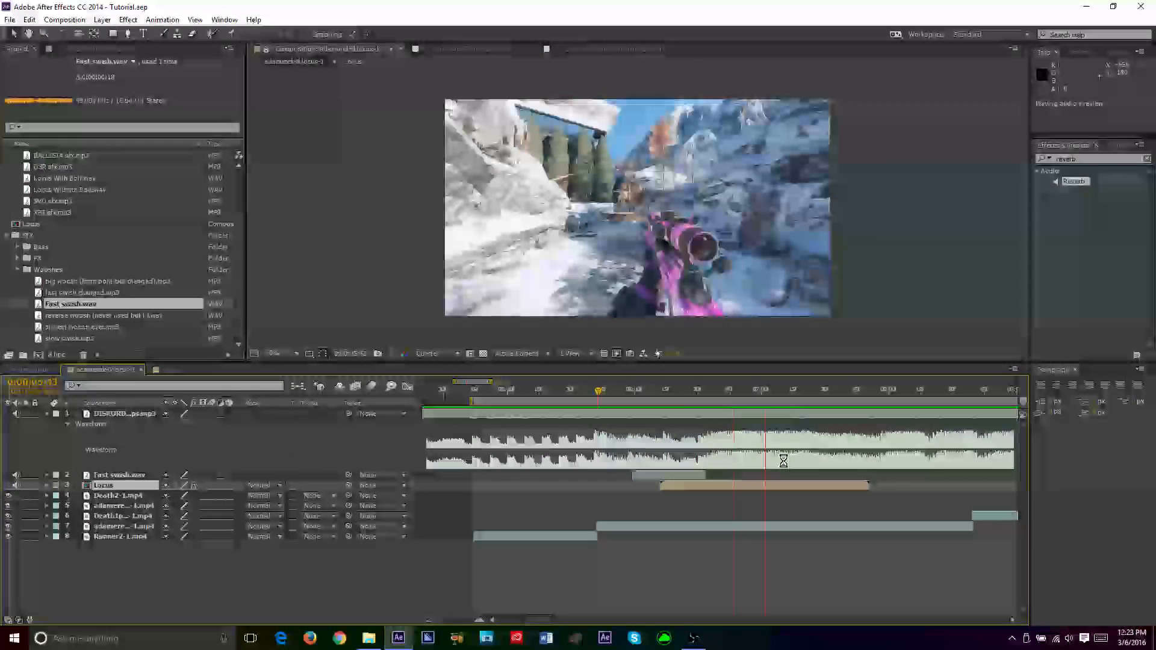
pyautogui.press('KP_Decimal')
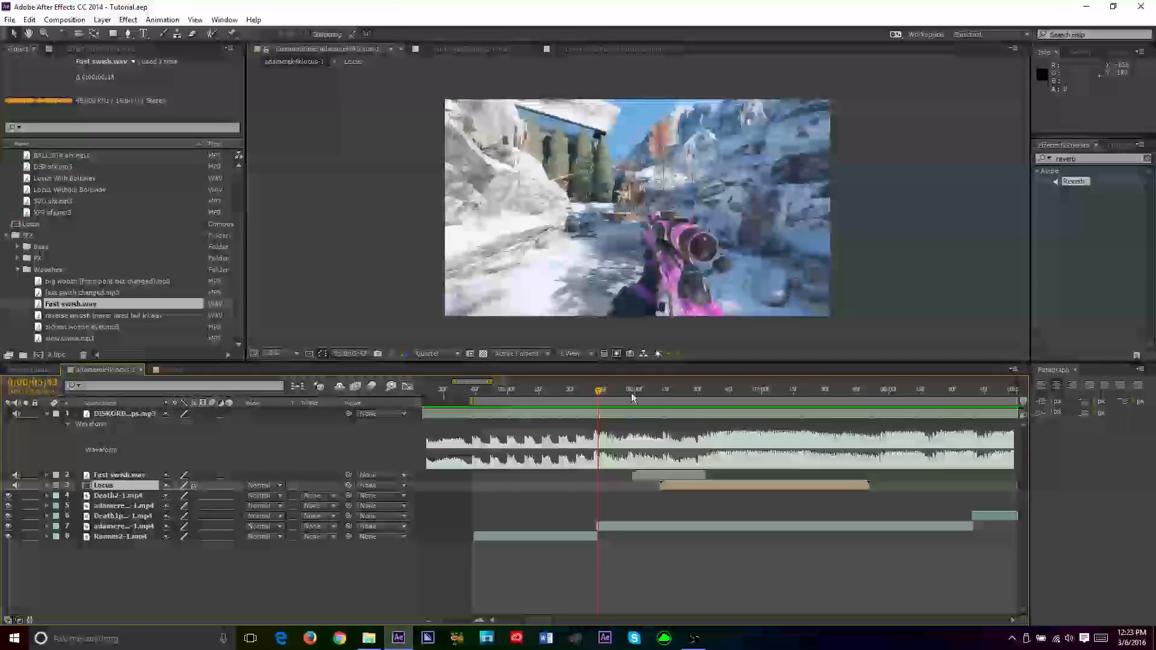
pyautogui.moveTo(631, 396); pyautogui.dragTo(700, 439)
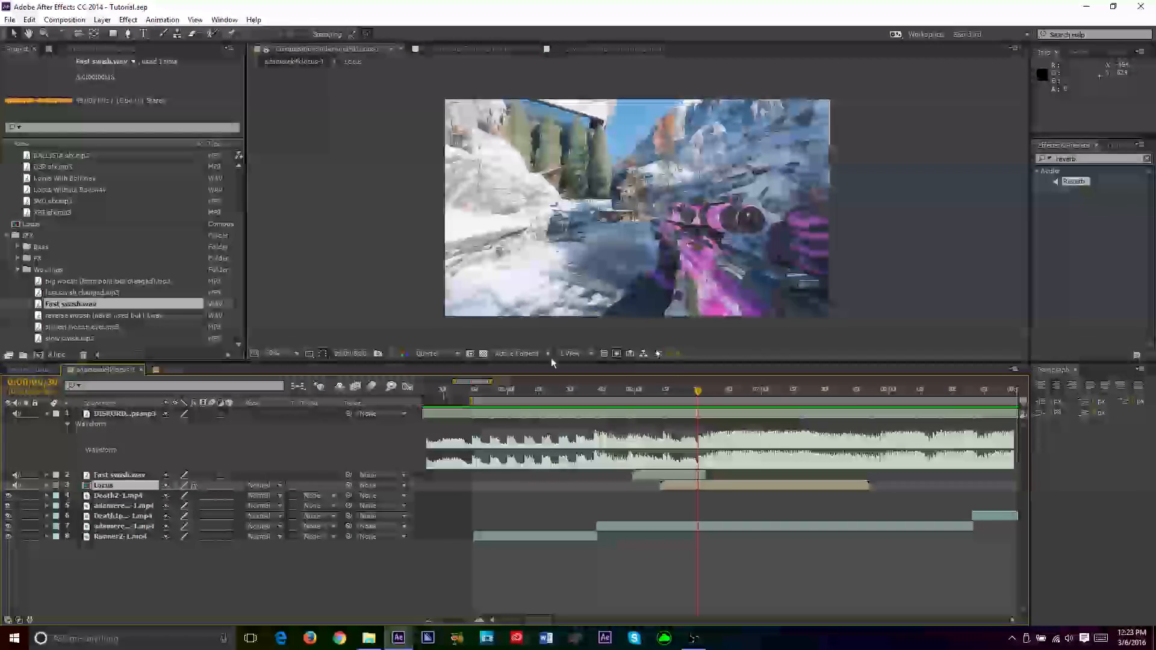
pyautogui.moveTo(685, 389)
pyautogui.mouseDown()
pyautogui.moveTo(655, 390)
pyautogui.moveTo(712, 402)
pyautogui.moveTo(698, 398)
pyautogui.mouseUp()
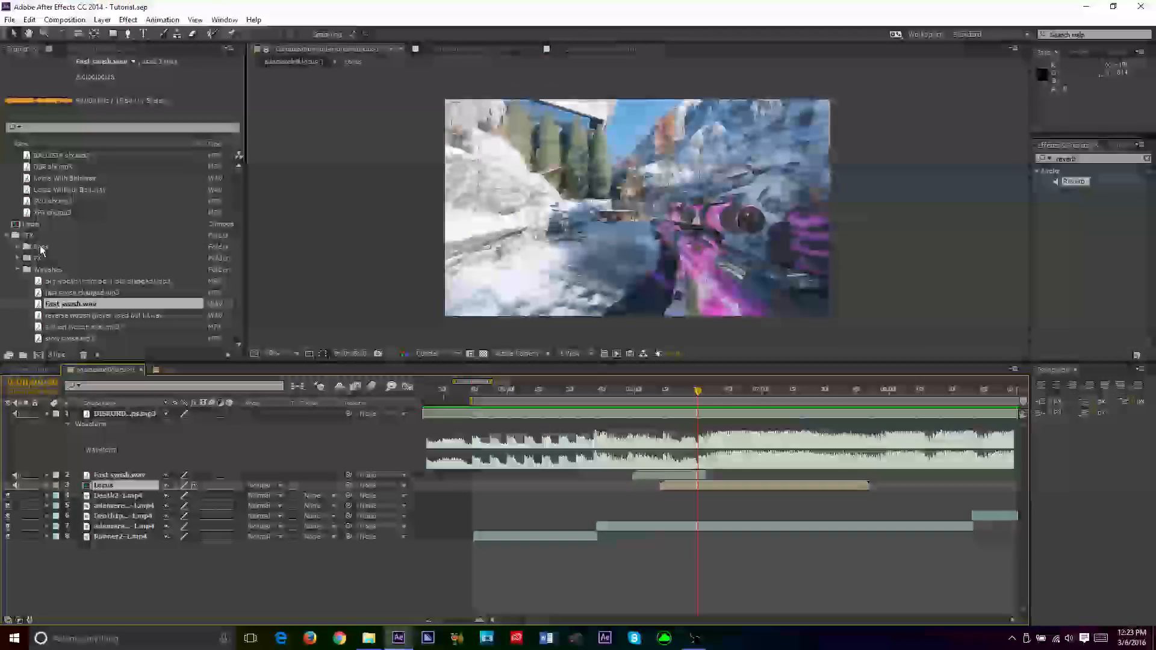
# Add Locus With Bolt.wav from the Guns folder above the Fast swish.wav layer at 0;00;06;30 and reveal its waveform
pyautogui.scroll(3, 49, 238)
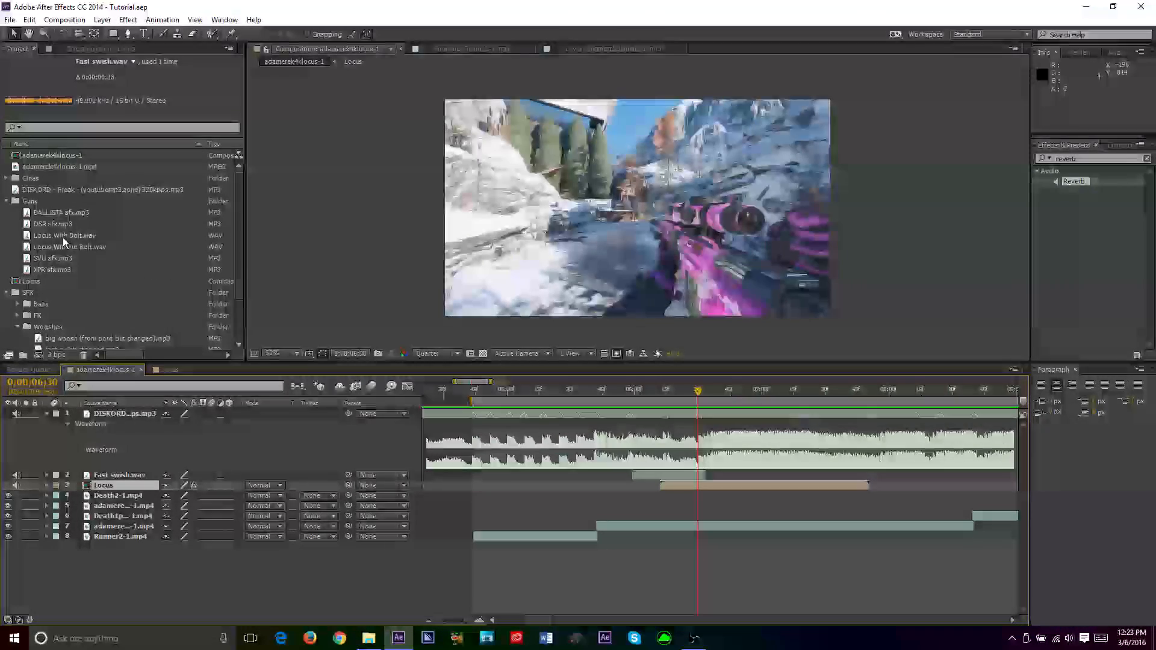
pyautogui.click(63, 237)
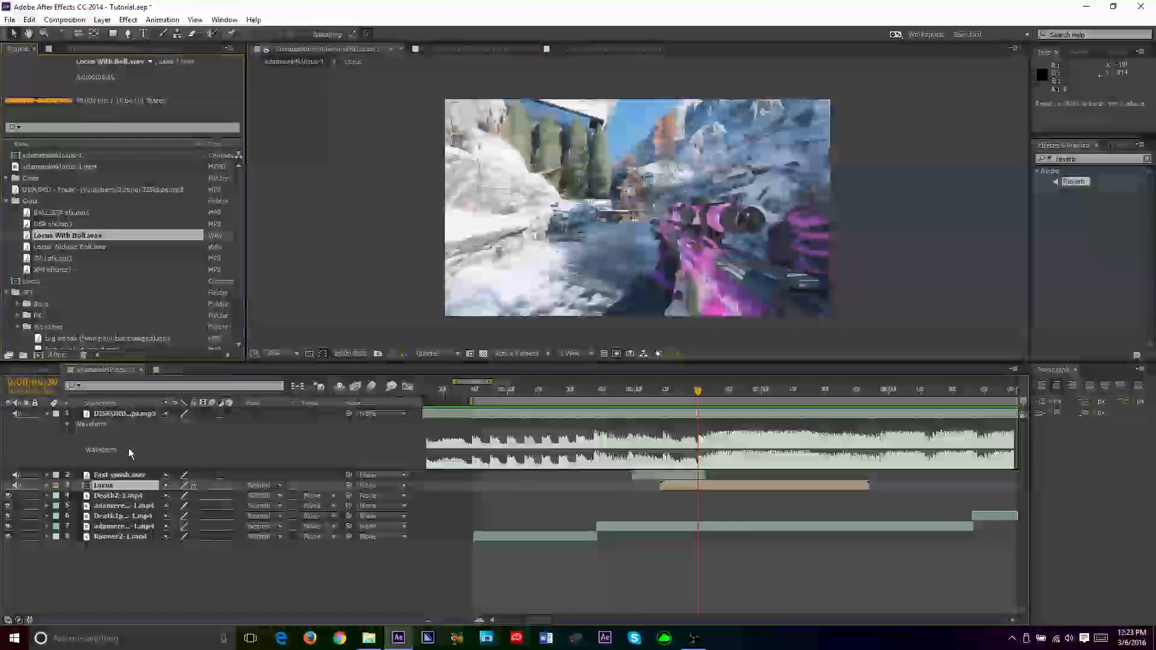
pyautogui.moveTo(128, 448); pyautogui.dragTo(132, 448)
pyautogui.press('l')
pyautogui.press('l')
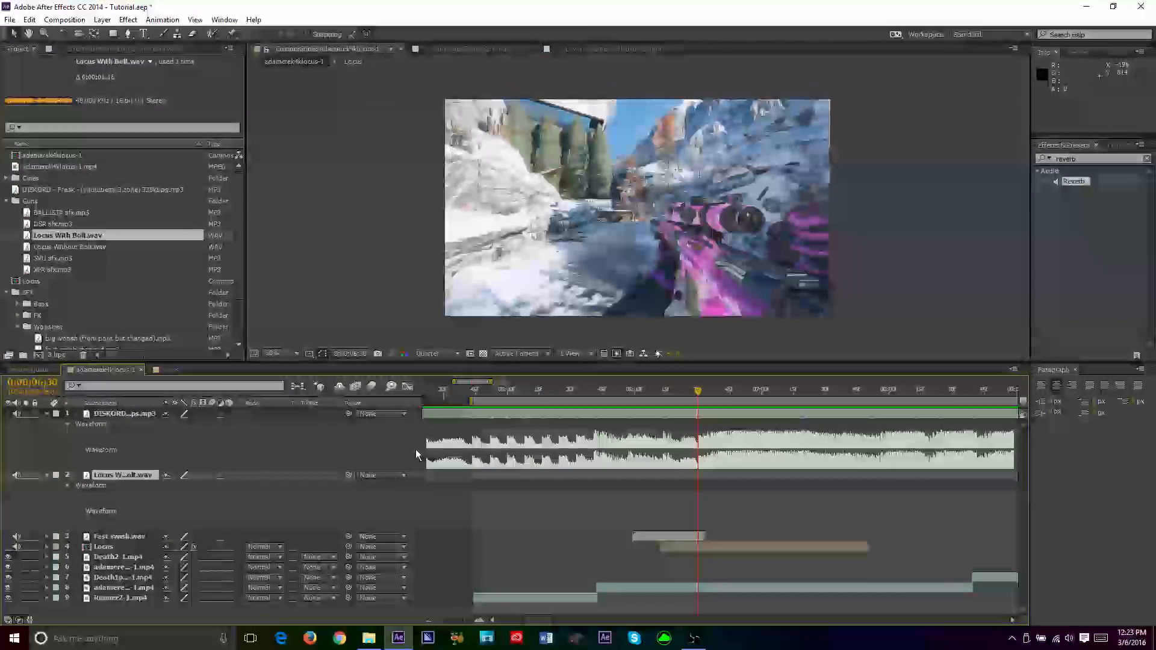
pyautogui.press('[')
# Shift the Locus With Bolt.wav layer earlier, trim its start at 0;00;06;30 to keep only the bolt sound, and save
pyautogui.moveTo(839, 474); pyautogui.dragTo(739, 472)
pyautogui.hotkey('alt', '[')
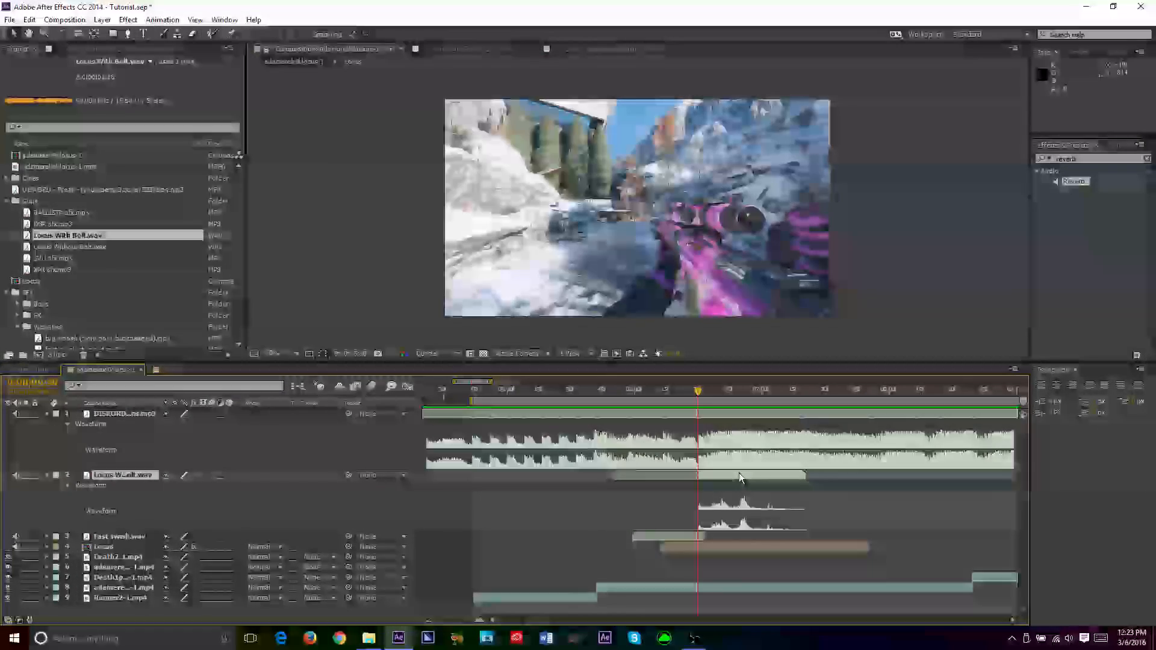
pyautogui.hotkey('ctrl', 's')
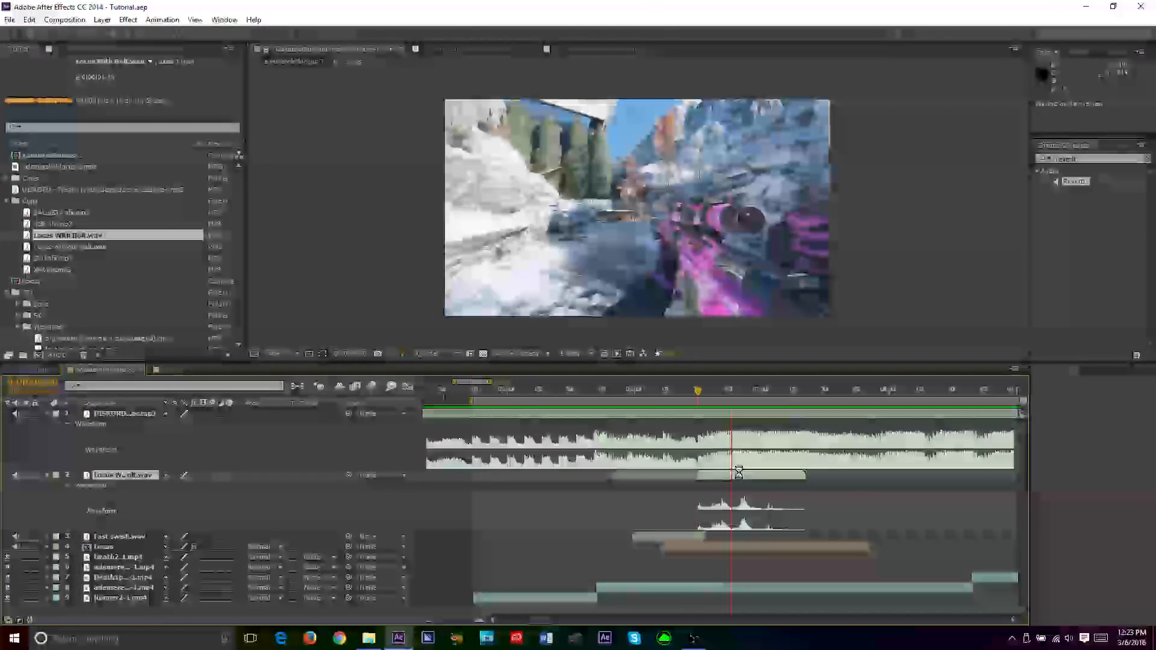
# Shift the trimmed Locus With Bolt.wav layer earlier, save the project, and preview the audio from before the gunshot
pyautogui.press('space')
pyautogui.moveTo(755, 473); pyautogui.dragTo(731, 470)
pyautogui.press('KP_Decimal')
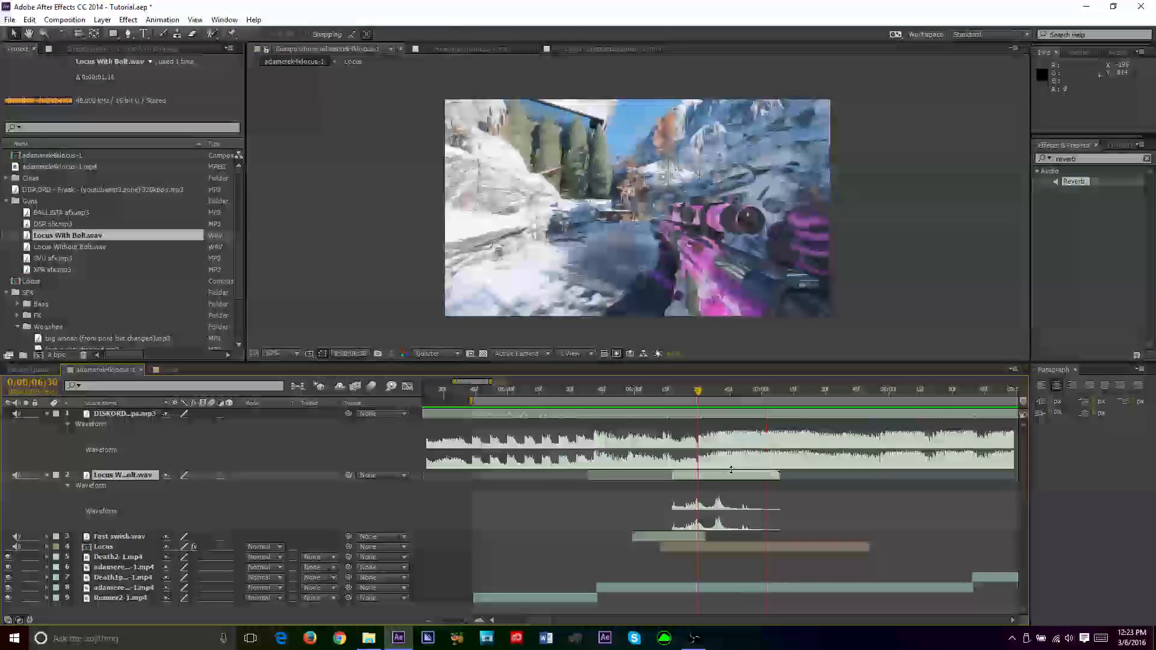
pyautogui.hotkey('ctrl', 's')
pyautogui.click(606, 393)
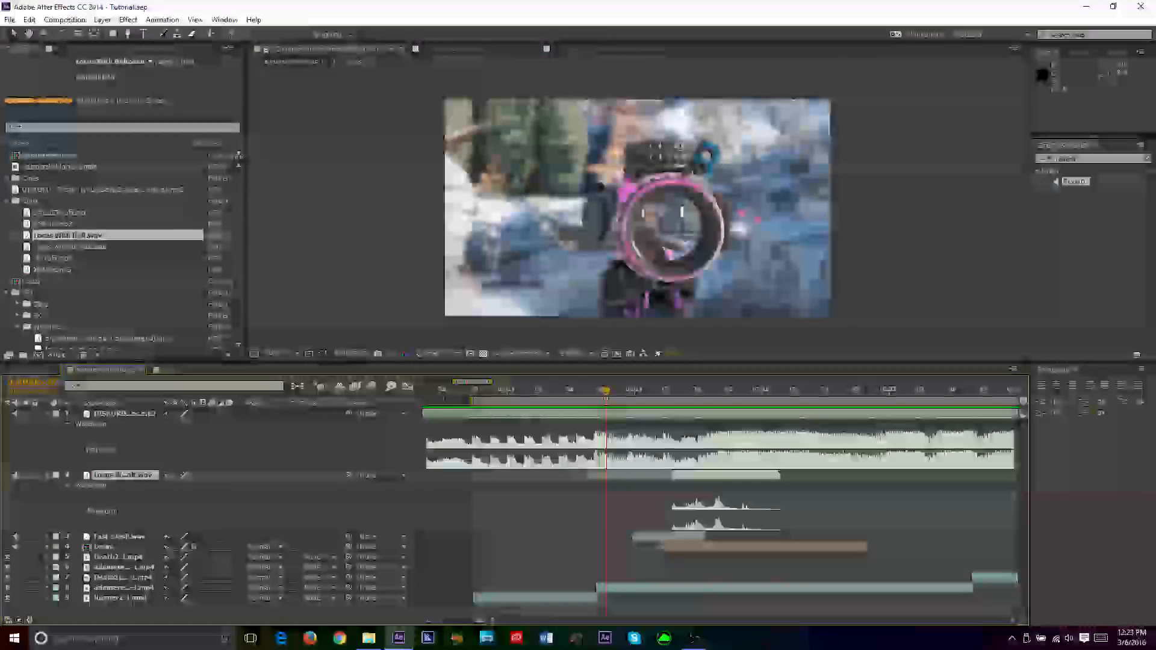
pyautogui.press('KP_Decimal')
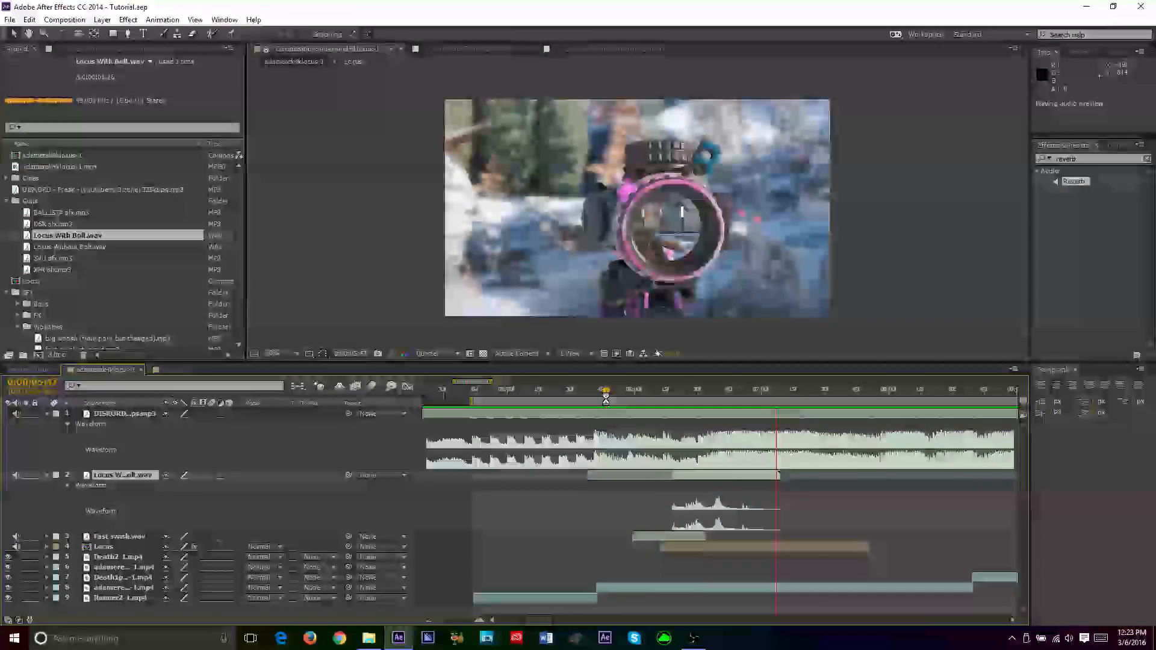
# RAM preview the shot and replay the mixed audio with the trimmed bolt sound
pyautogui.press('KP_Decimal')
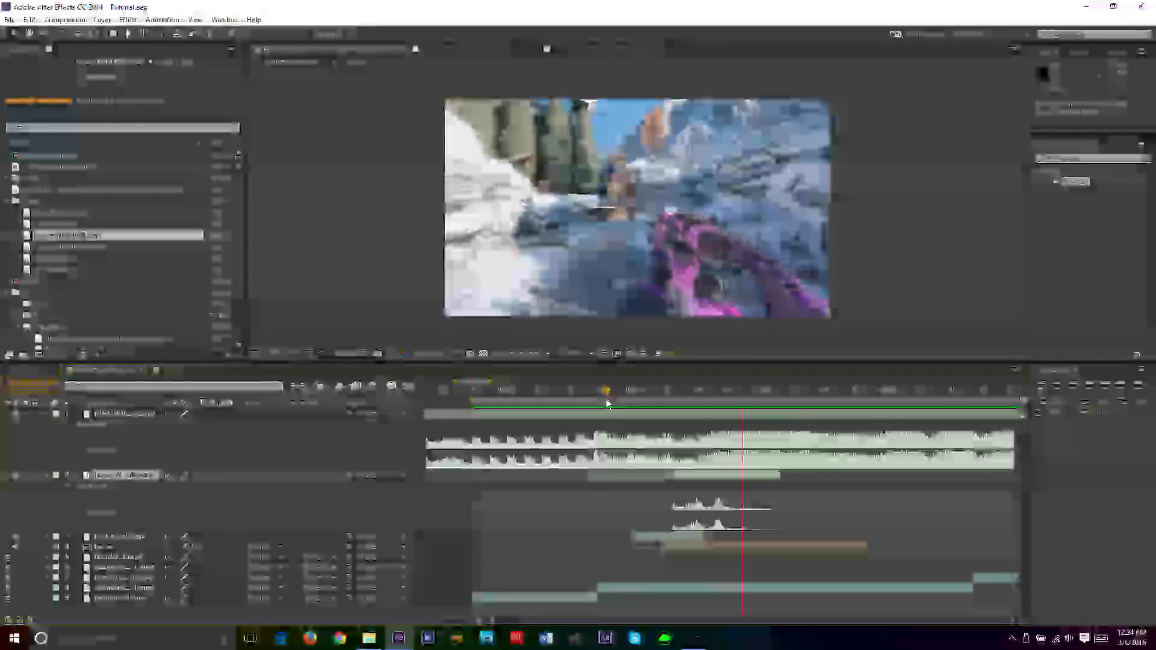
pyautogui.press('KP_0')
pyautogui.press('KP_Decimal')
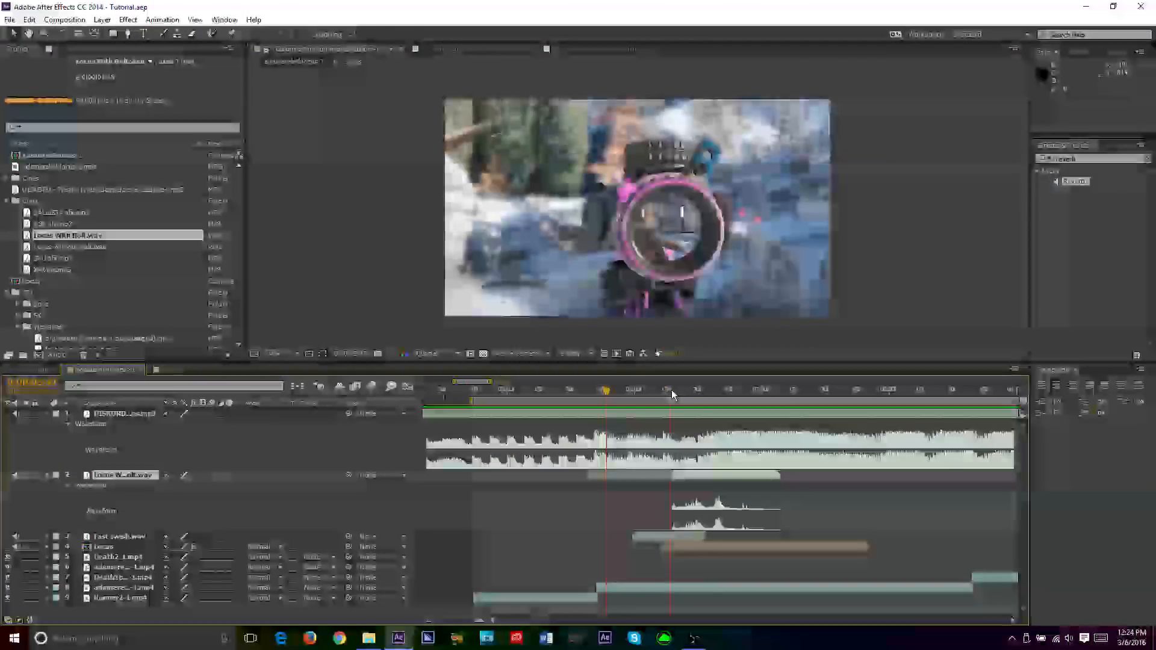
# Trim more off the start of the Locus With Bolt.wav layer, shift the layer slightly earlier, preview it, and save
pyautogui.moveTo(688, 394); pyautogui.dragTo(713, 408)
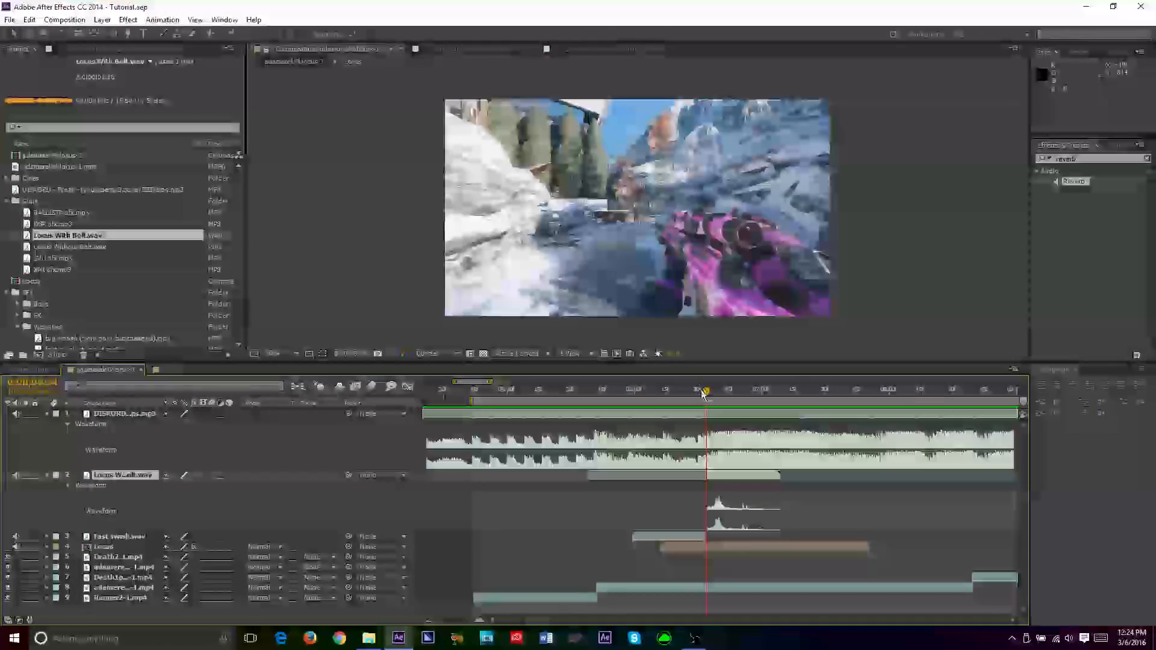
pyautogui.moveTo(703, 395); pyautogui.dragTo(706, 408)
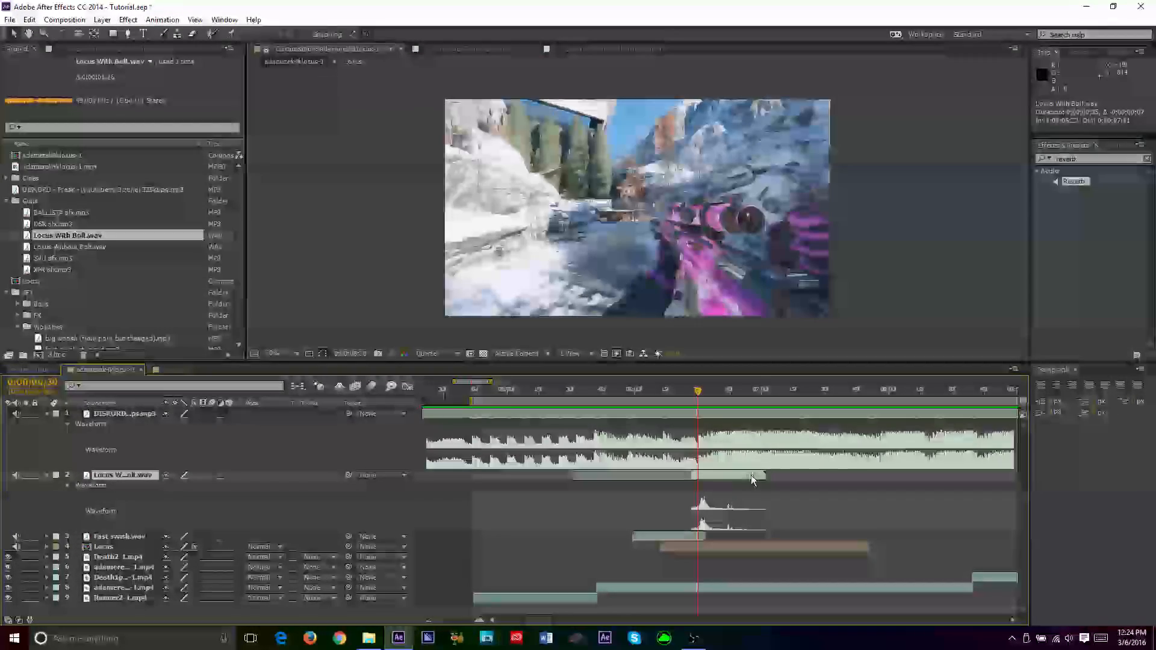
pyautogui.moveTo(745, 479); pyautogui.dragTo(747, 480)
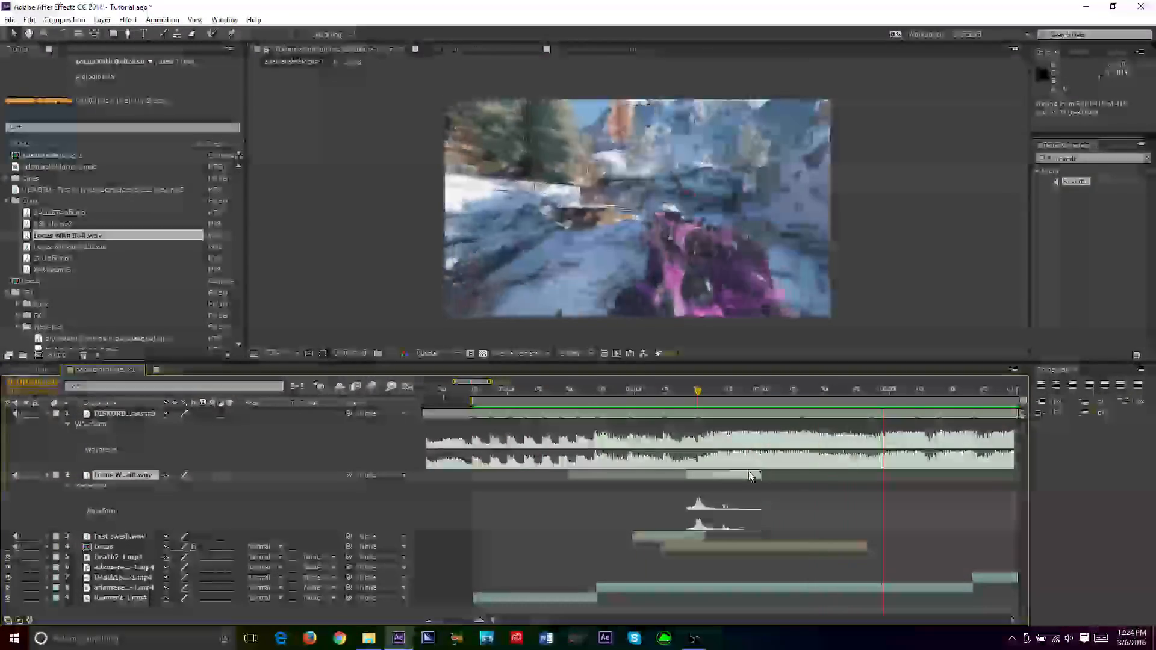
pyautogui.press('space')
pyautogui.hotkey('ctrl', 's')
# Preview from the start of the bolt sound, raise the Locus With Bolt.wav layer's Audio Levels, save, and RAM preview again
pyautogui.moveTo(696, 392)
pyautogui.mouseDown()
pyautogui.moveTo(655, 398)
pyautogui.moveTo(688, 409)
pyautogui.mouseUp()
pyautogui.press('KP_0')
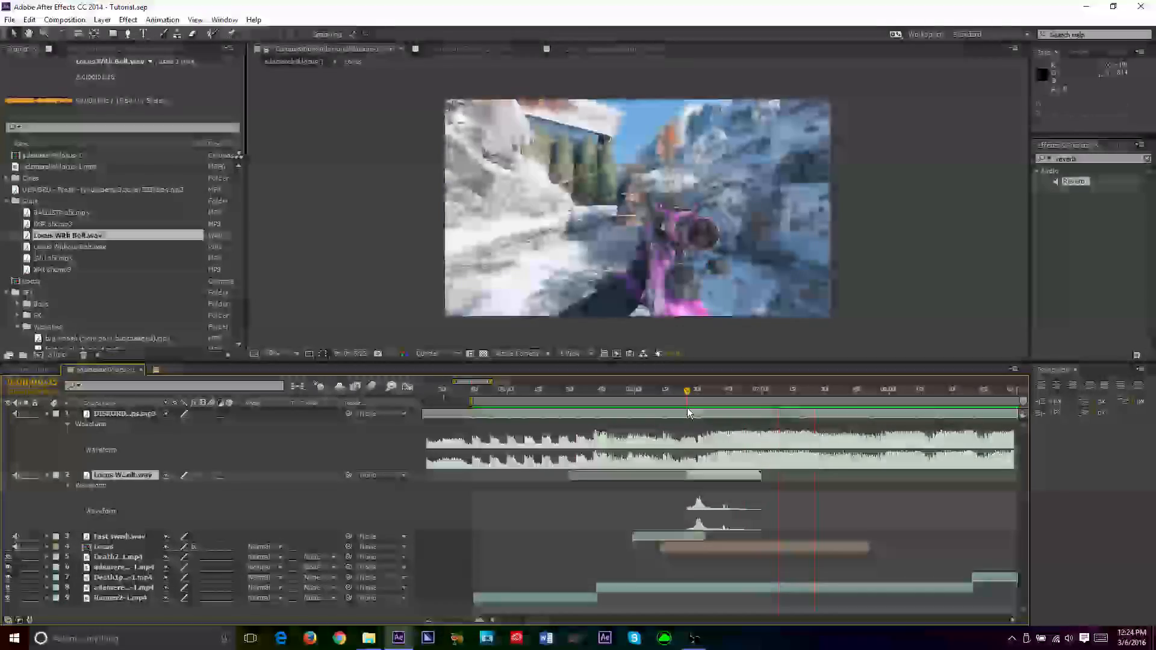
pyautogui.press('l')
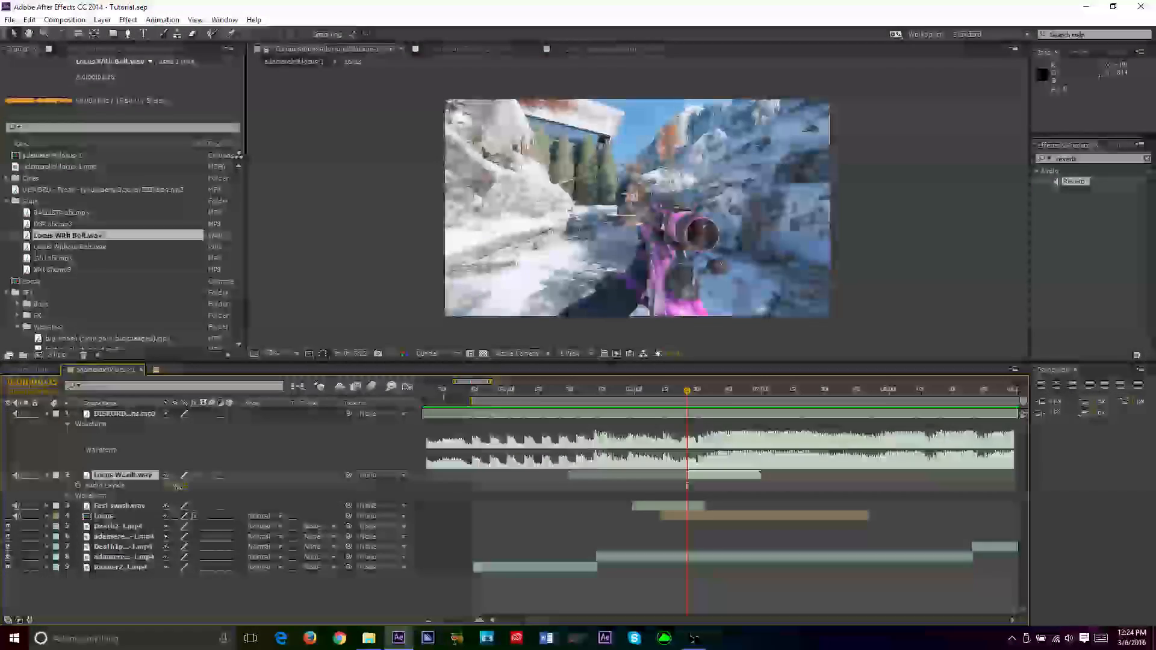
pyautogui.hotkey('ctrl', 's')
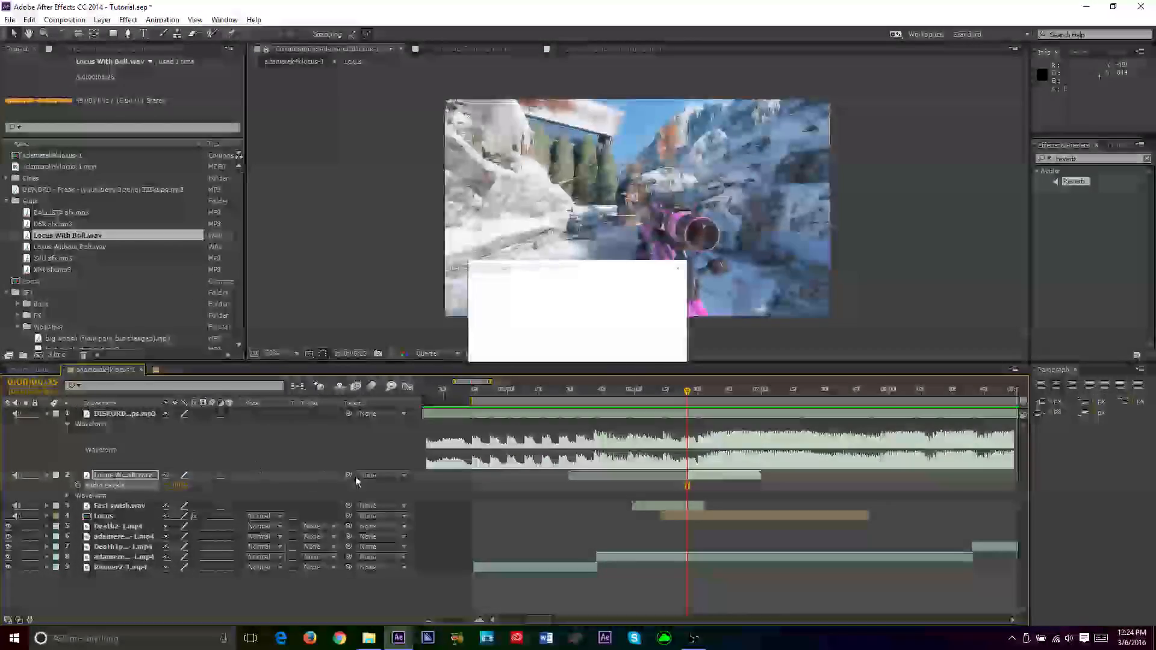
pyautogui.press('KP_0')
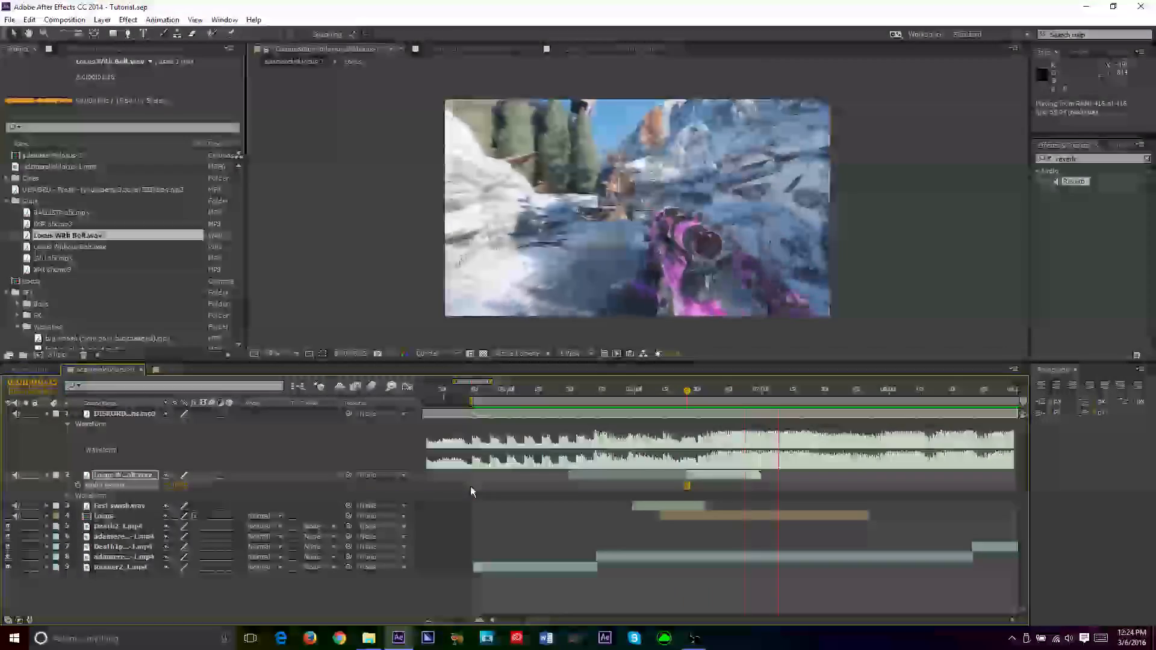
pyautogui.press('space')
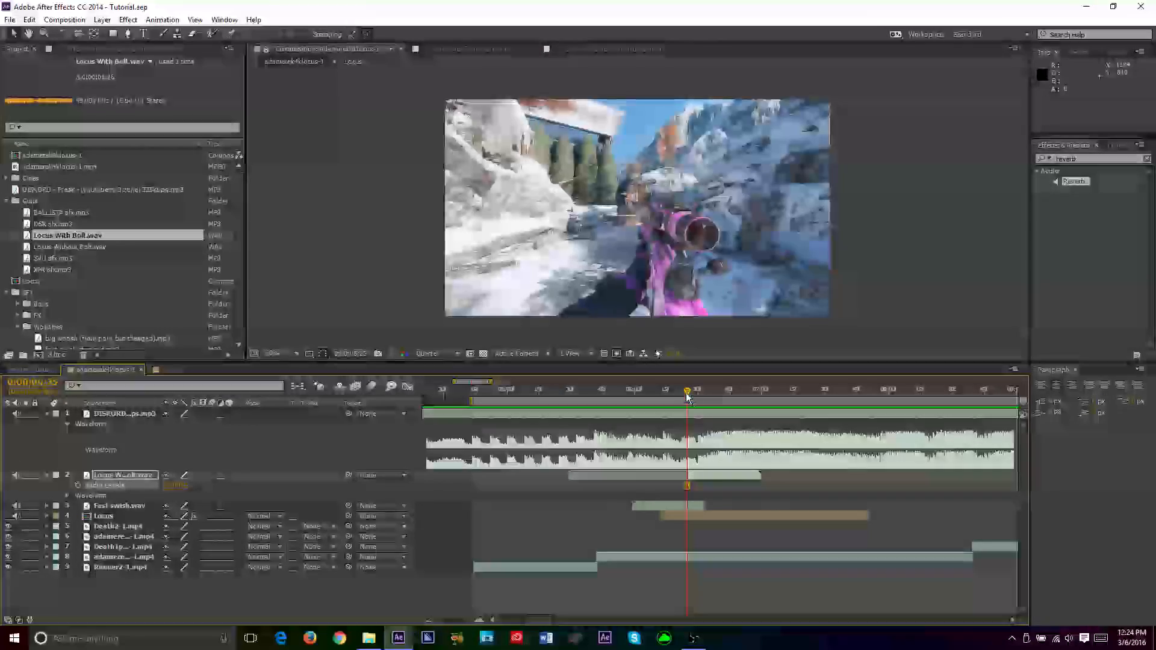
# Duplicate the Locus gunshot layer and start the copy at the second shot's muzzle flash at 0;00;07;19
pyautogui.moveTo(688, 393); pyautogui.dragTo(801, 424)
pyautogui.click(720, 513)
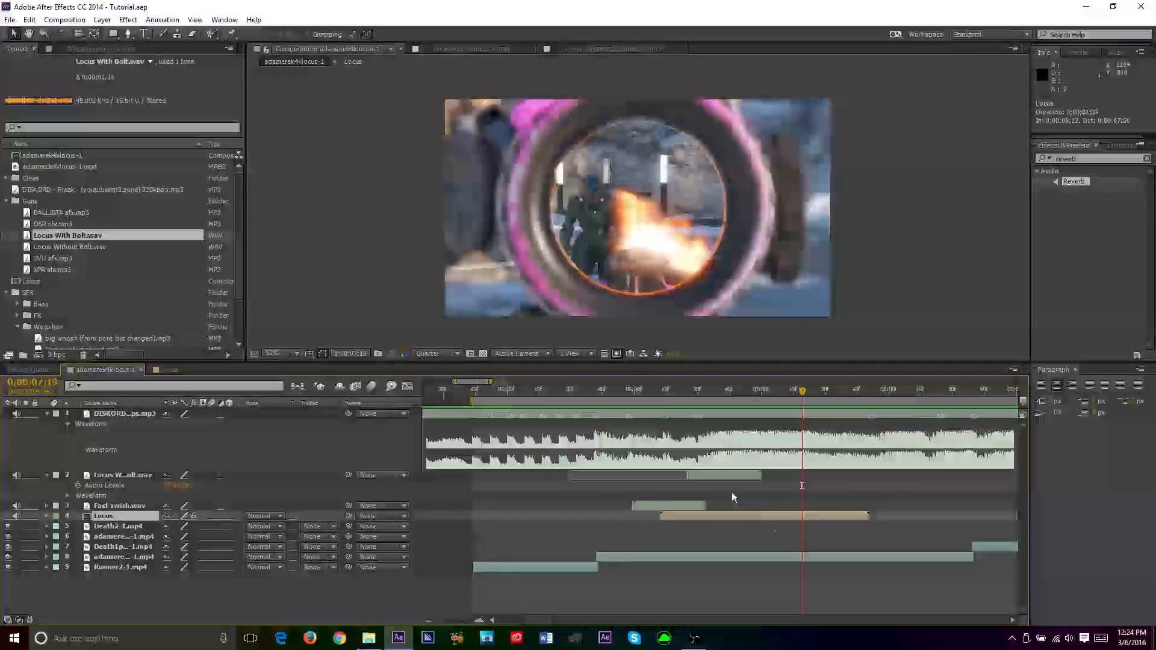
pyautogui.press('l')
pyautogui.press('l')
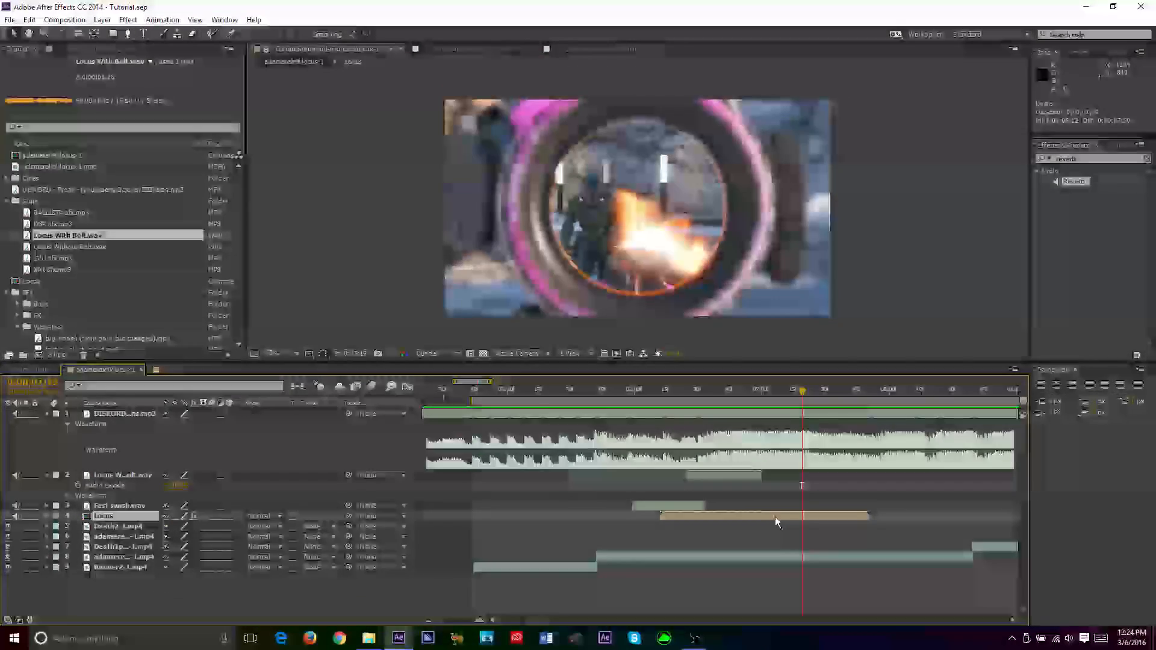
pyautogui.hotkey('ctrl', 'd')
pyautogui.press('[')
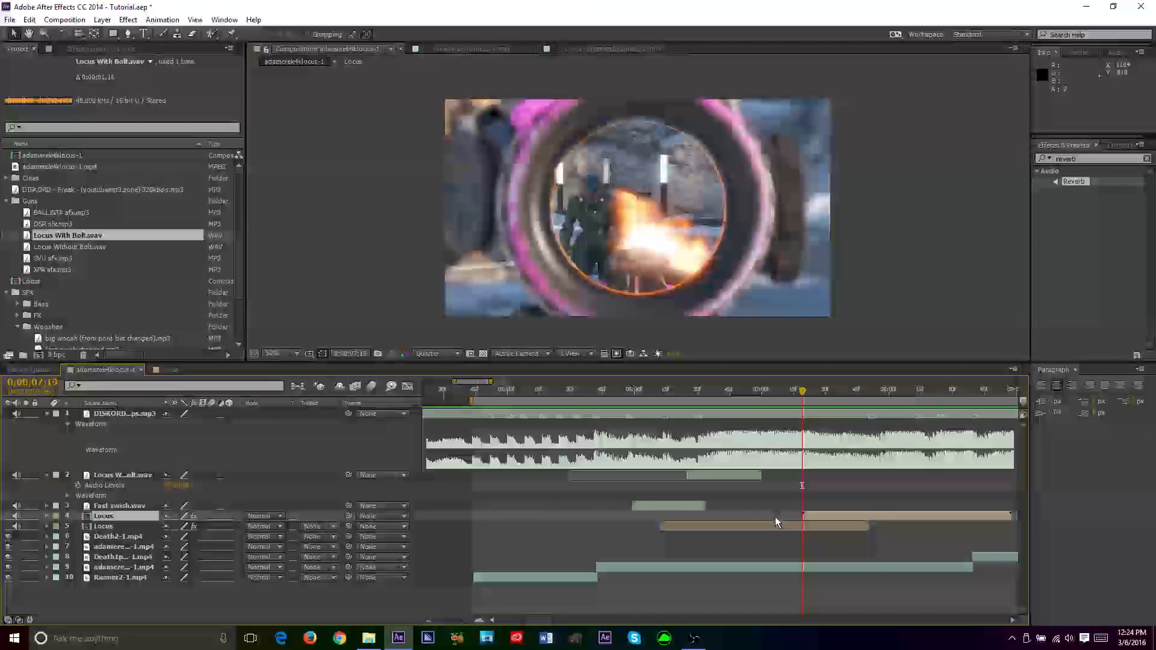
# Check the frames around the second gunshot, RAM preview from 0;00;07;19, and save the project
pyautogui.press('pageup')
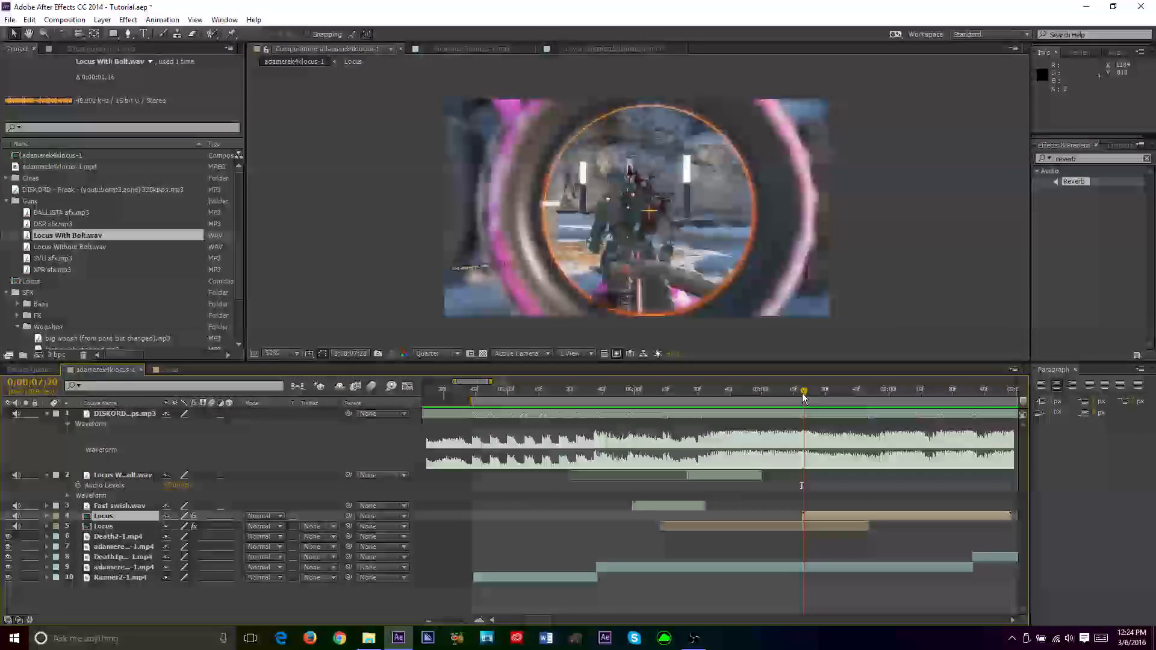
pyautogui.press('pagedown')
pyautogui.press('KP_0')
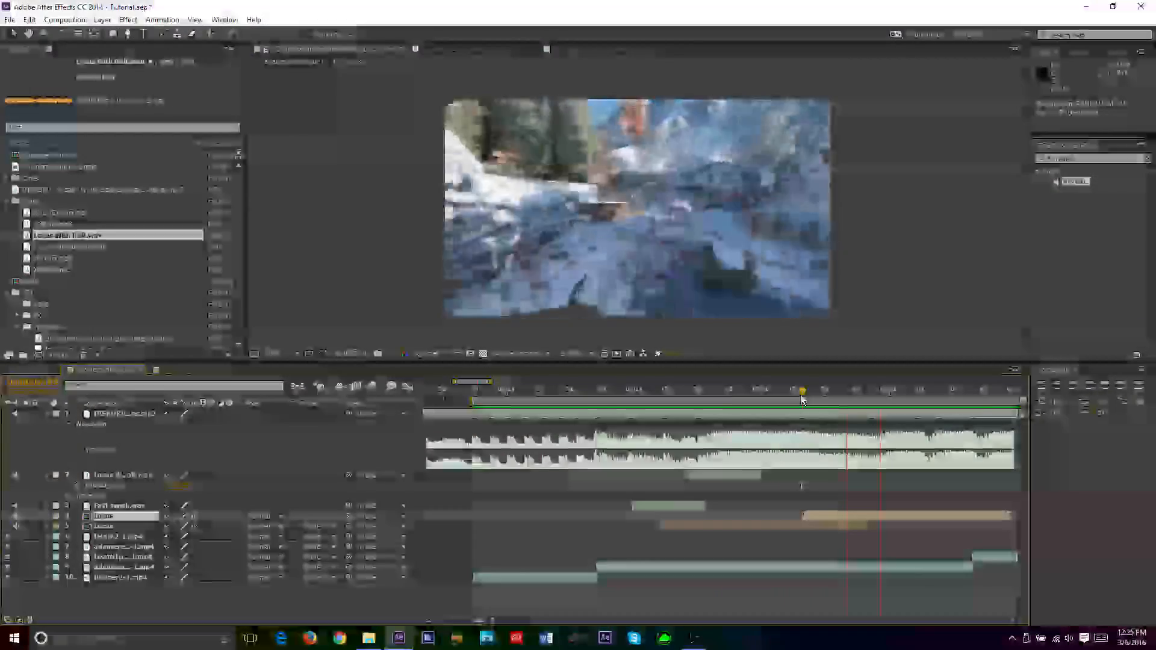
pyautogui.press('space')
pyautogui.hotkey('ctrl', 's')
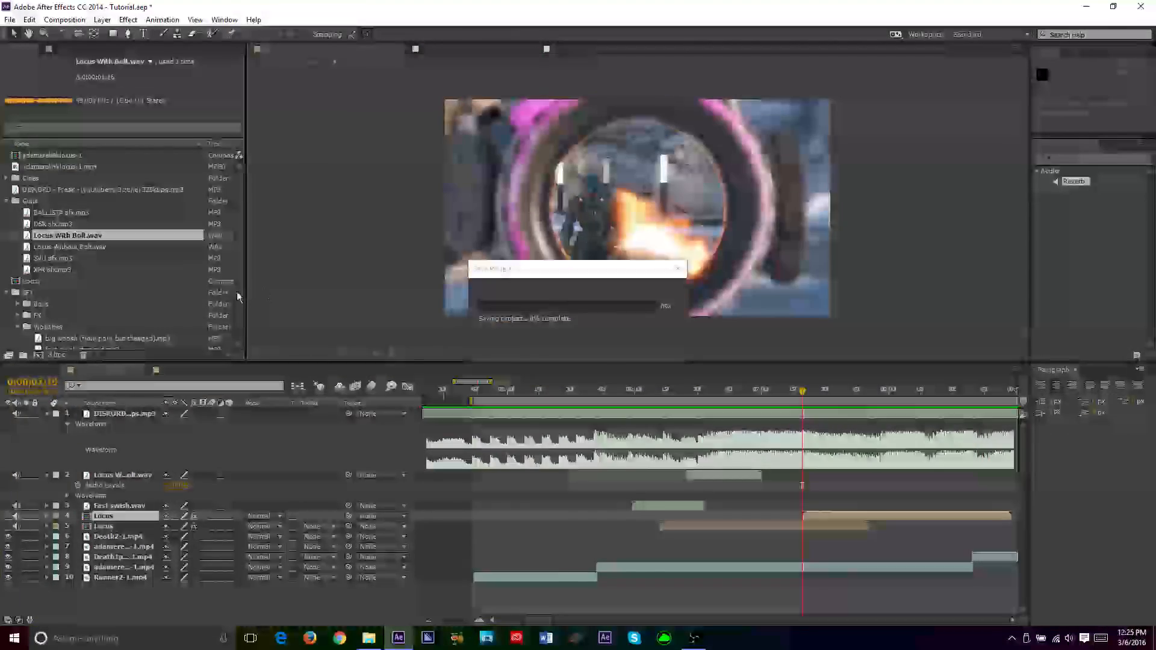
# Add the big woosh MP3 from the Wooshes folder below the music layer at 0;00;07;19 and reveal its waveform
pyautogui.scroll(-2, 65, 281)
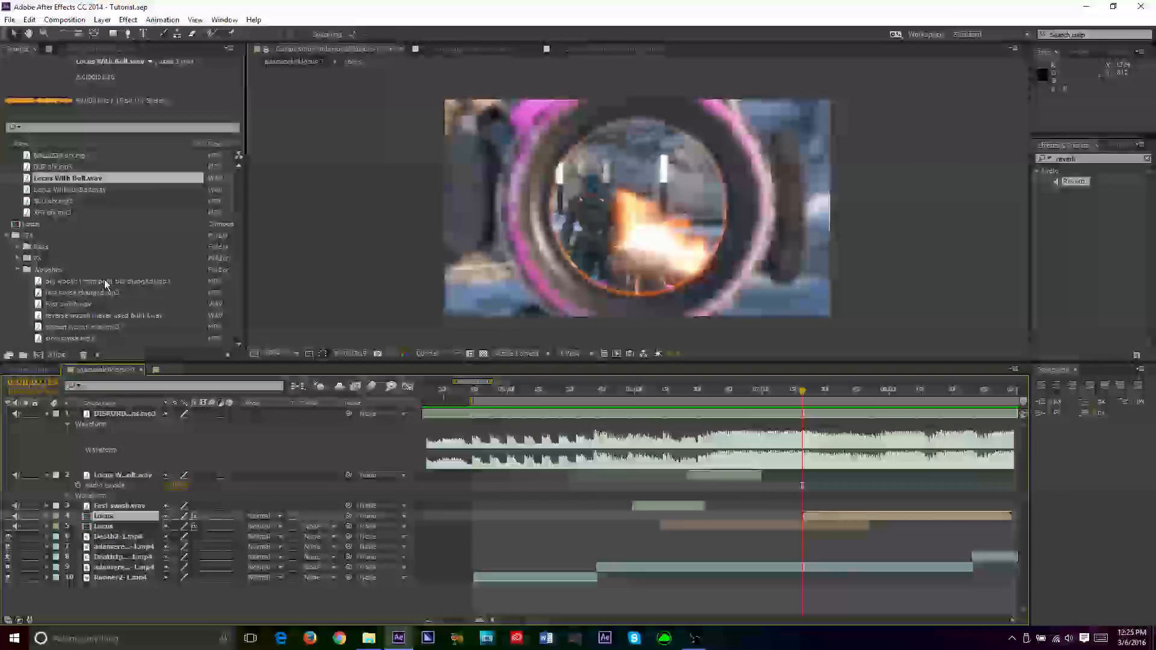
pyautogui.click(104, 281)
pyautogui.moveTo(104, 281); pyautogui.dragTo(117, 453)
pyautogui.press('l')
pyautogui.press('l')
pyautogui.press('[')
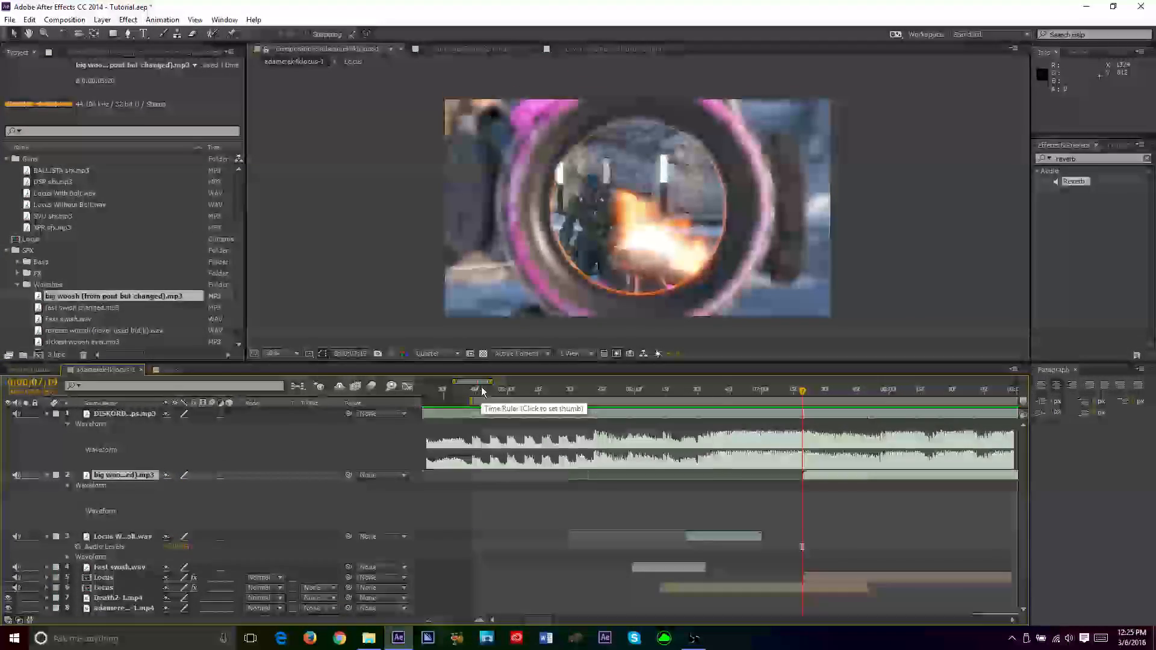
pyautogui.moveTo(487, 382); pyautogui.dragTo(492, 386)
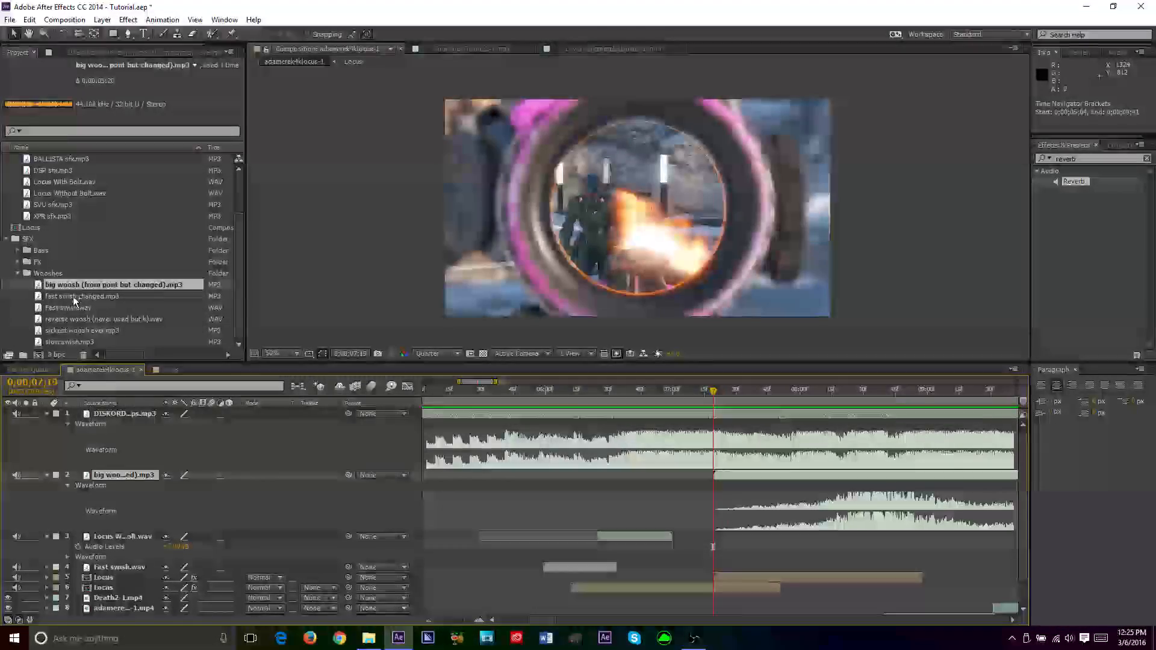
# Compare the other sounds in the Wooshes folder, audition slow swish.mp3, and return to the composition view
pyautogui.scroll(-1, 73, 296)
pyautogui.click(85, 296)
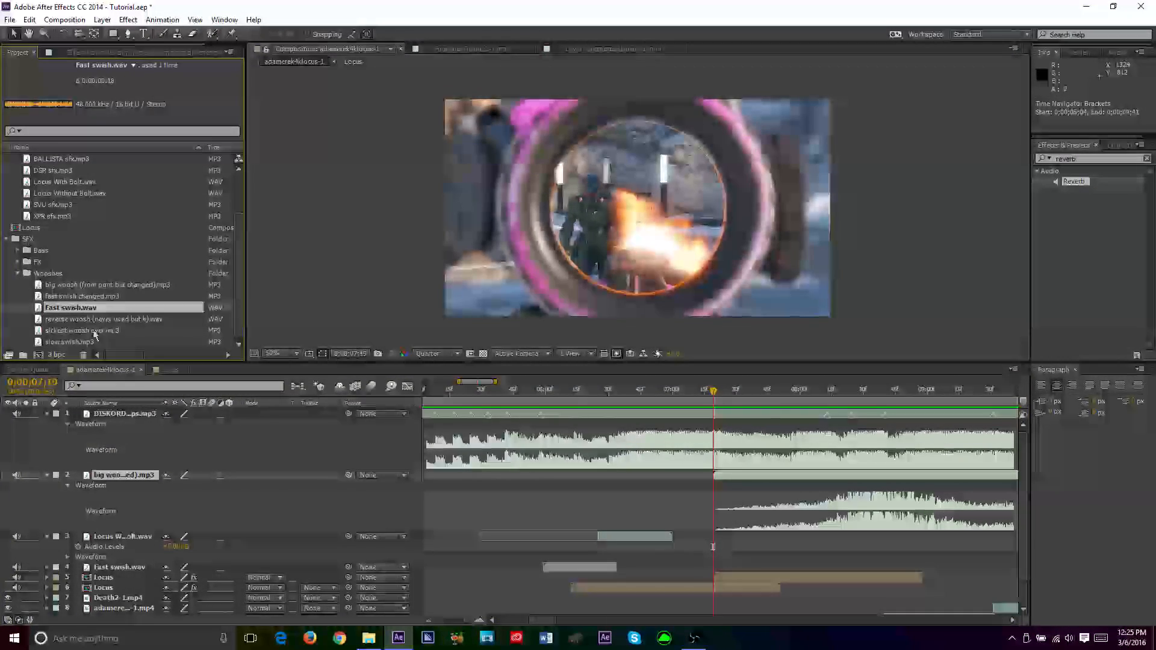
pyautogui.click(74, 331)
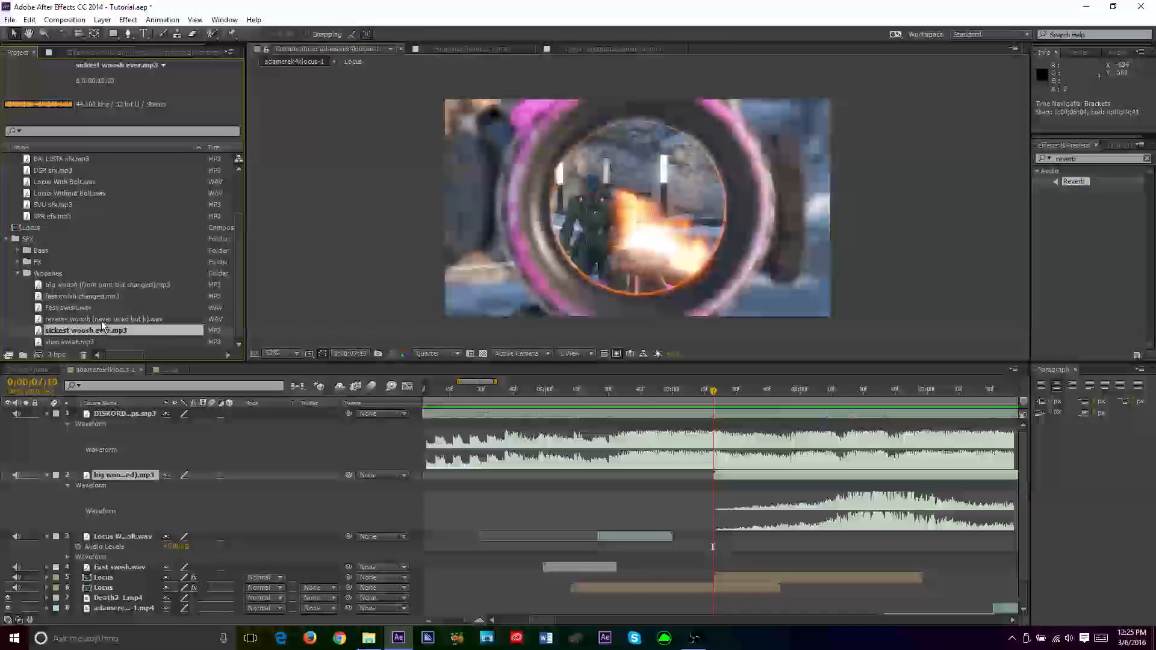
pyautogui.click(84, 319)
pyautogui.click(73, 286)
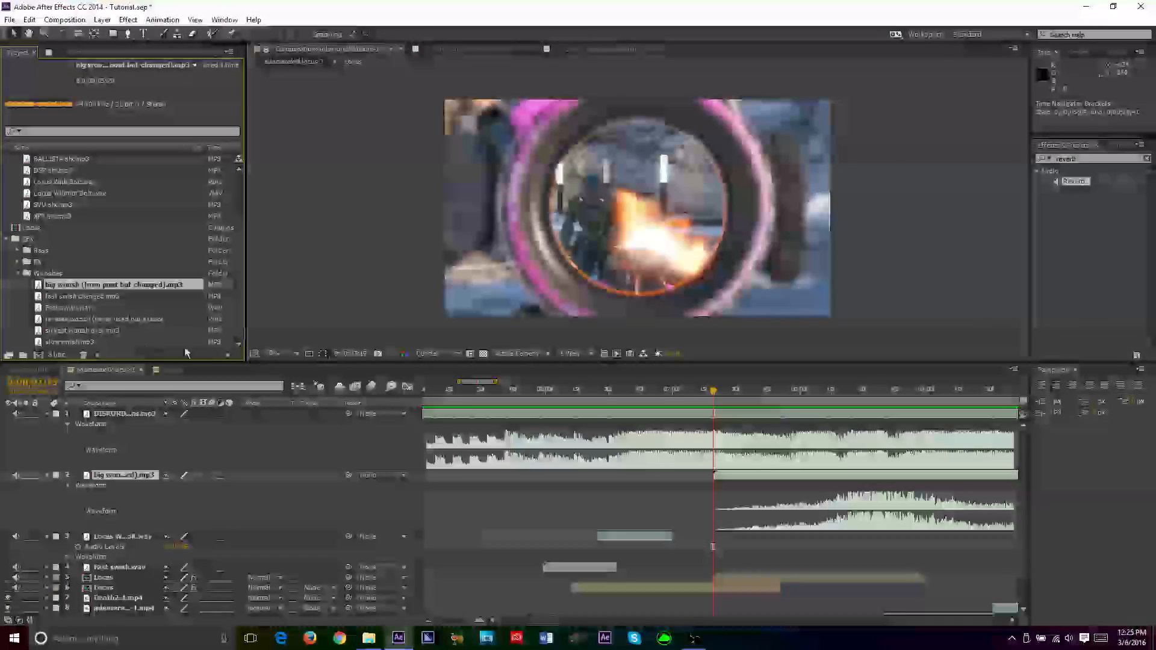
pyautogui.click(80, 342)
pyautogui.doubleClick(78, 342)
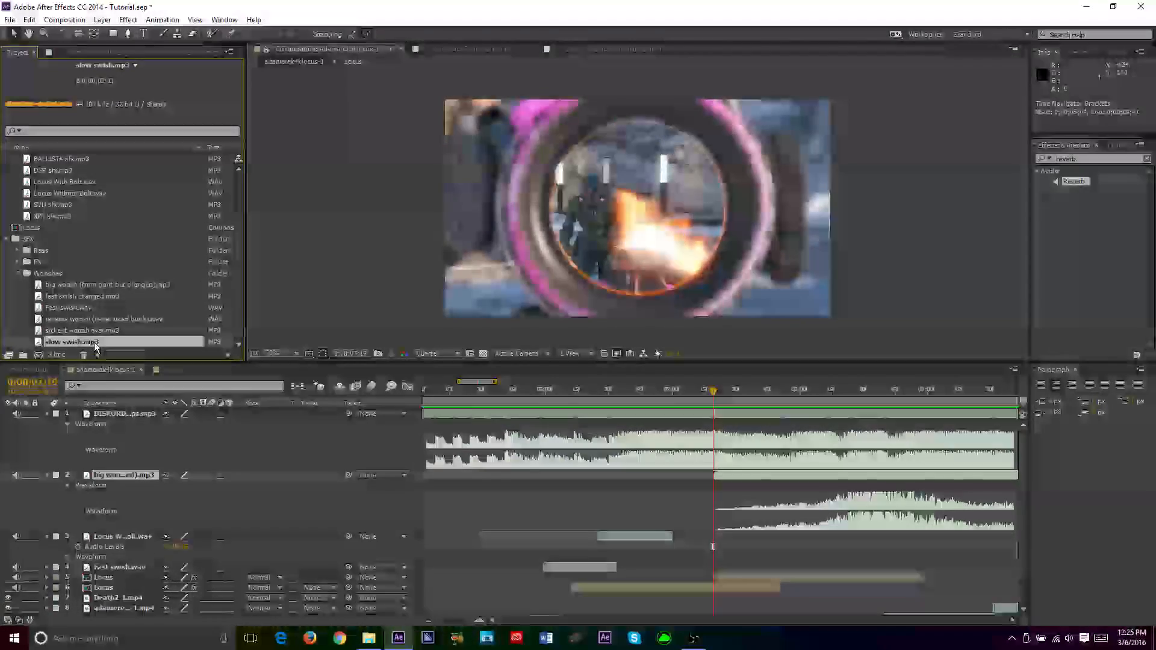
pyautogui.press('KP_Decimal')
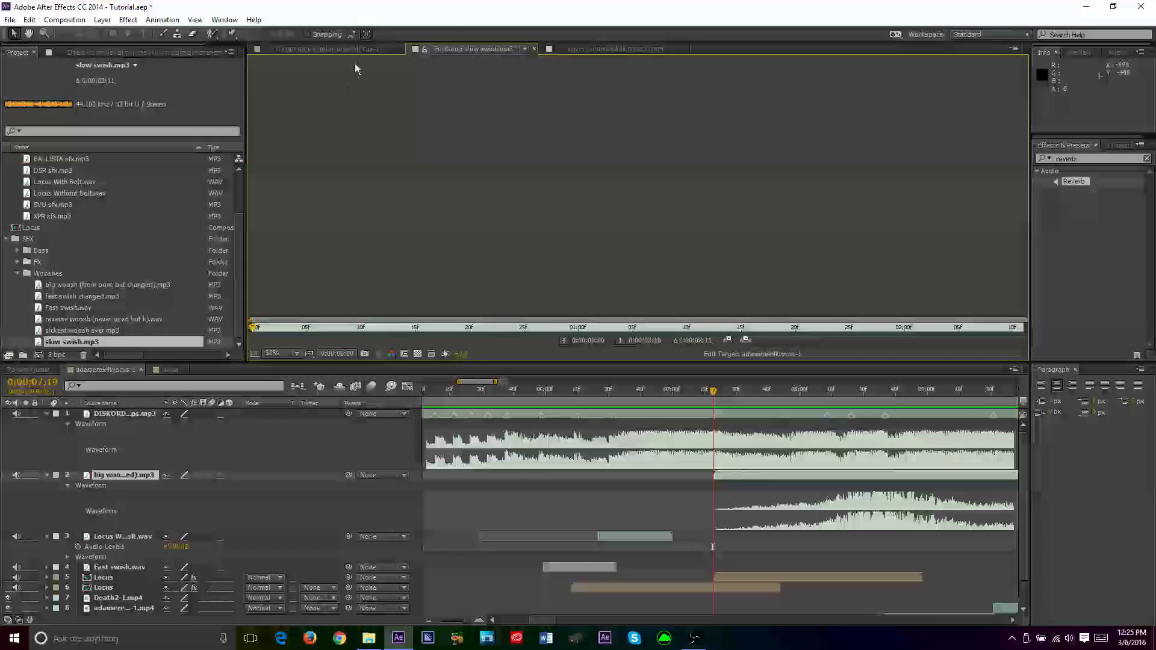
pyautogui.click(356, 52)
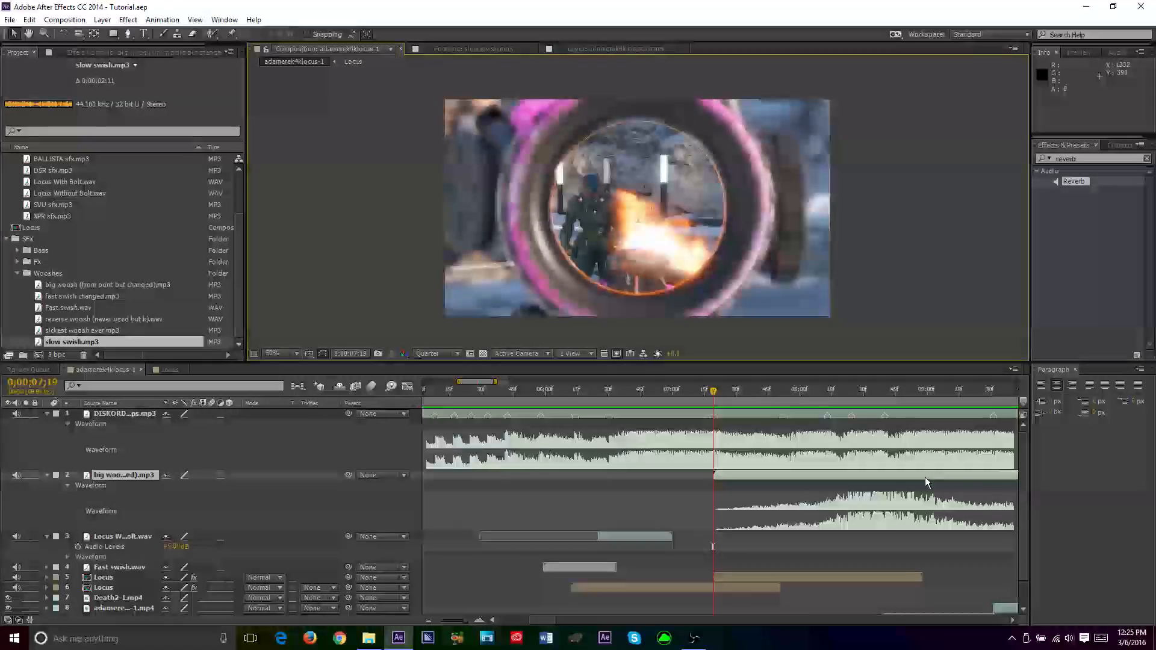
# Shift the big woosh layer earlier so its peak meets the second gunshot, and preview the audio from 0;00;06;11
pyautogui.moveTo(925, 477); pyautogui.dragTo(791, 483)
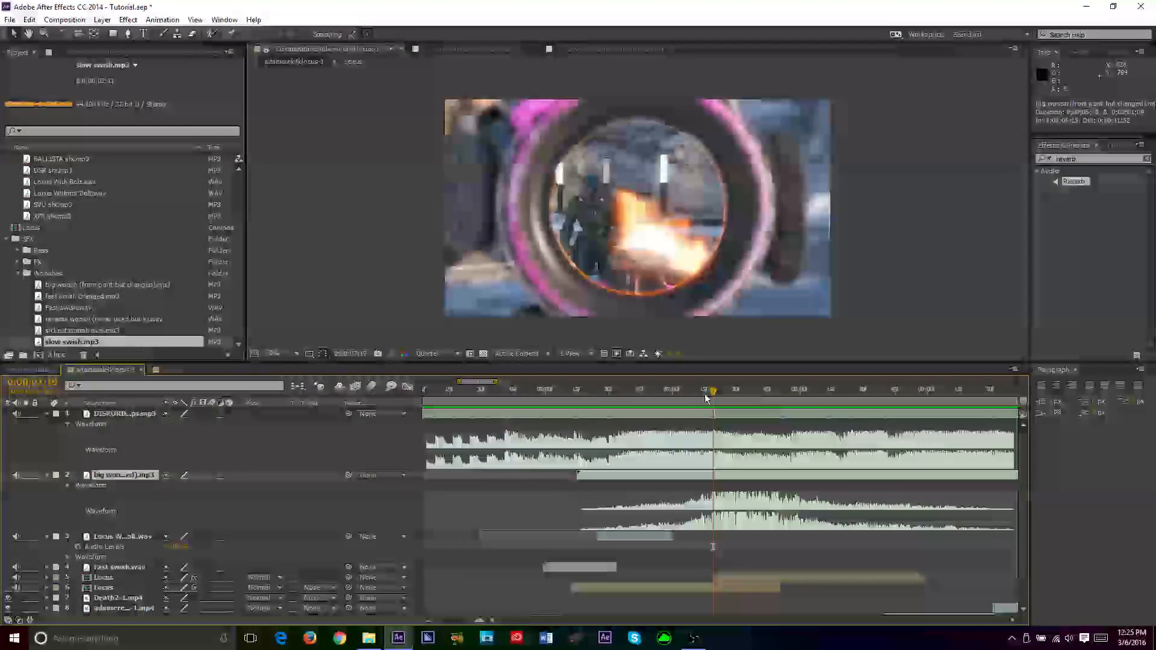
pyautogui.click(575, 394)
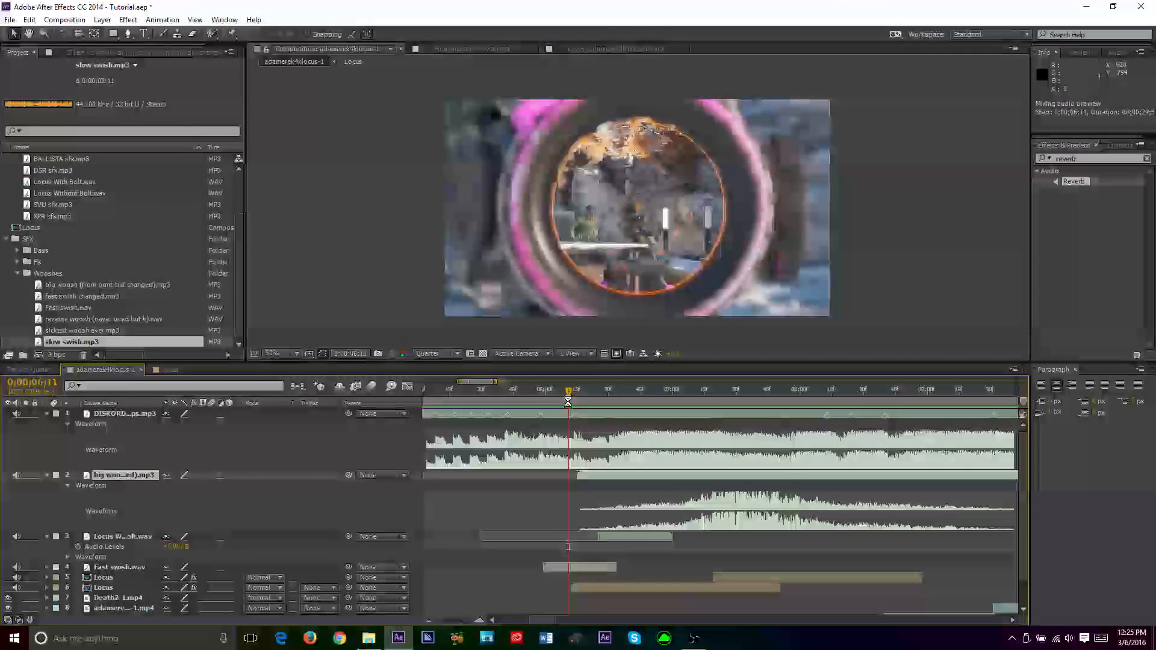
pyautogui.hotkey('ctrl', '.')
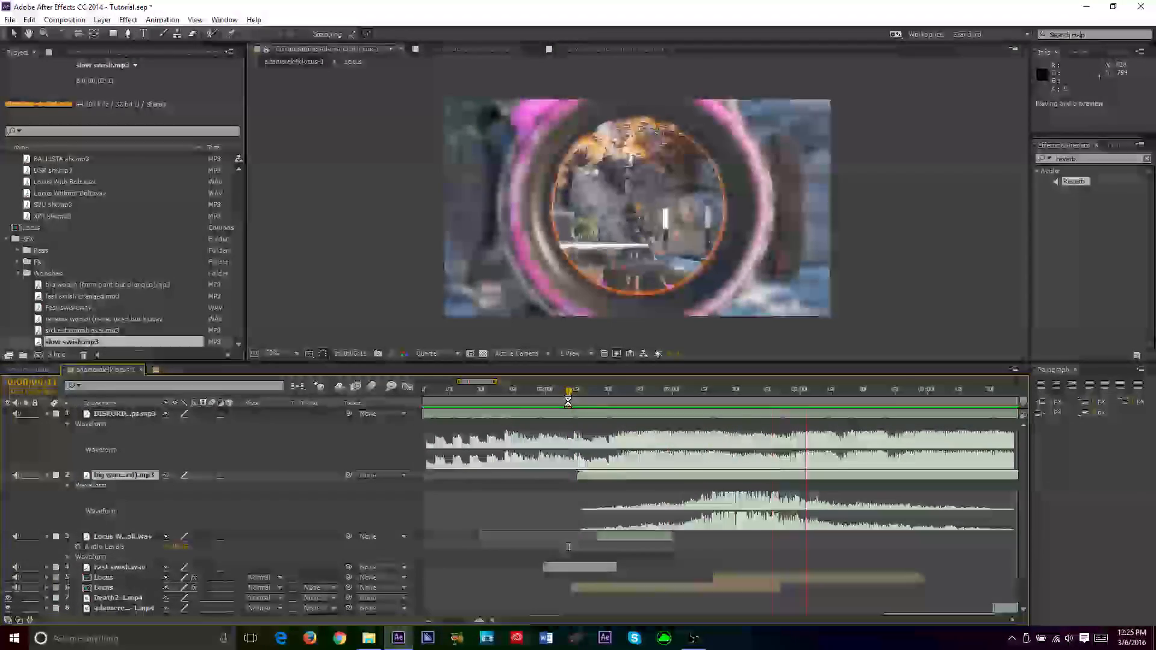
pyautogui.hotkey('ctrl', '.')
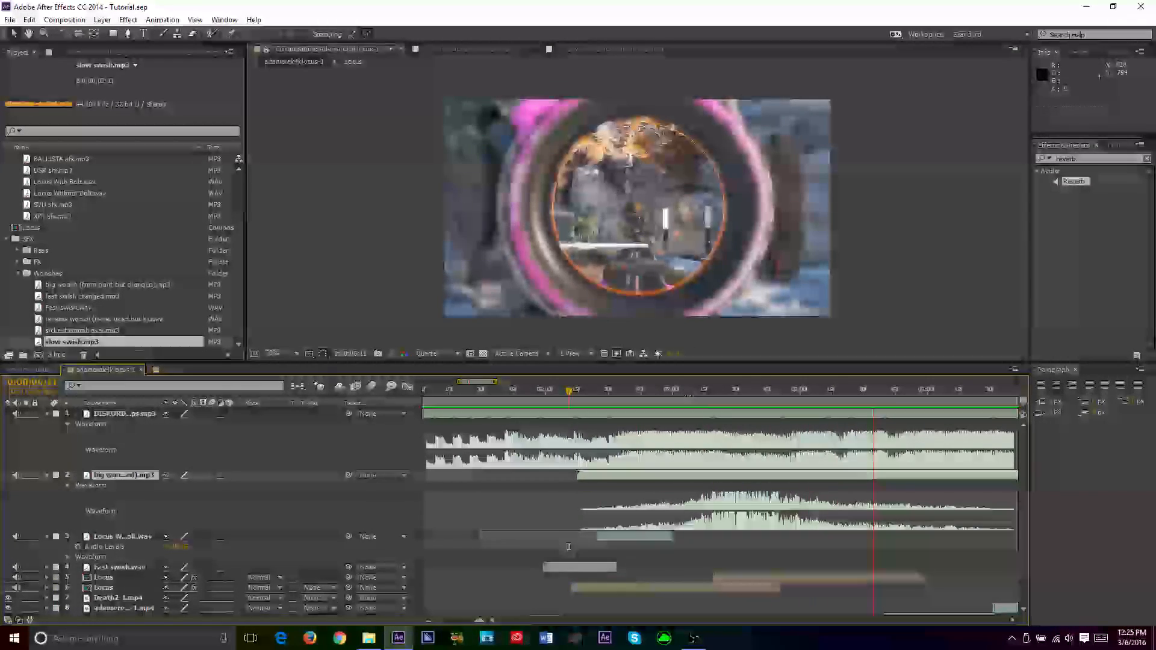
# Place the time indicator at 0;00;07;52, collapse the Wooshes and Guns folders, and expand the FX folder
pyautogui.click(713, 394)
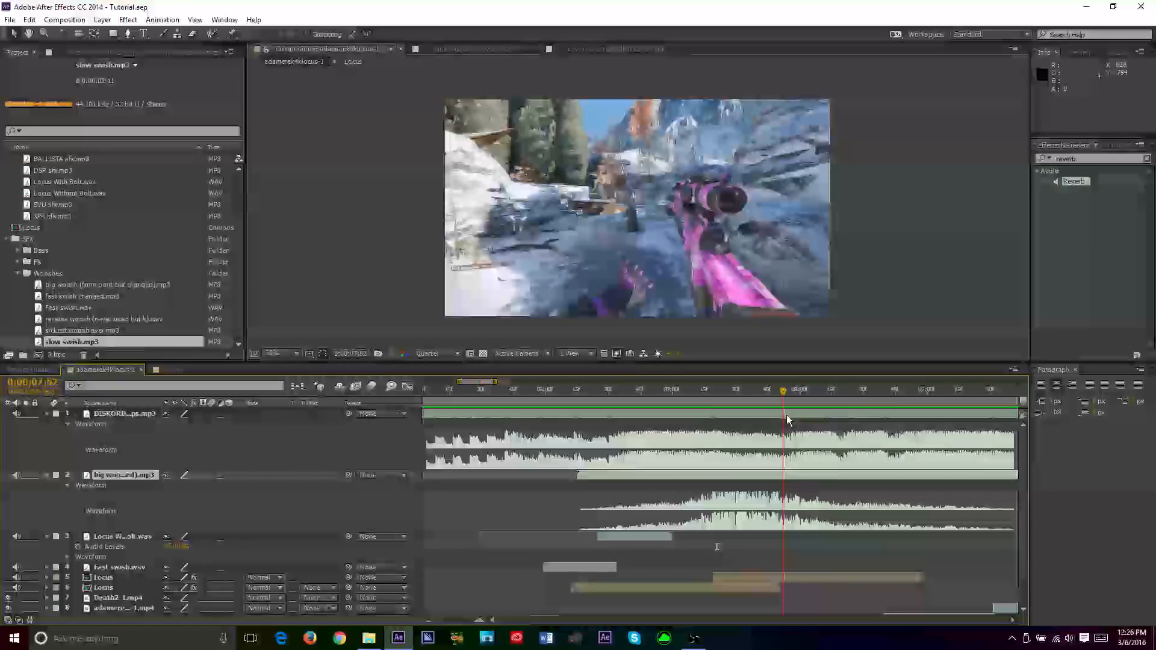
pyautogui.click(18, 273)
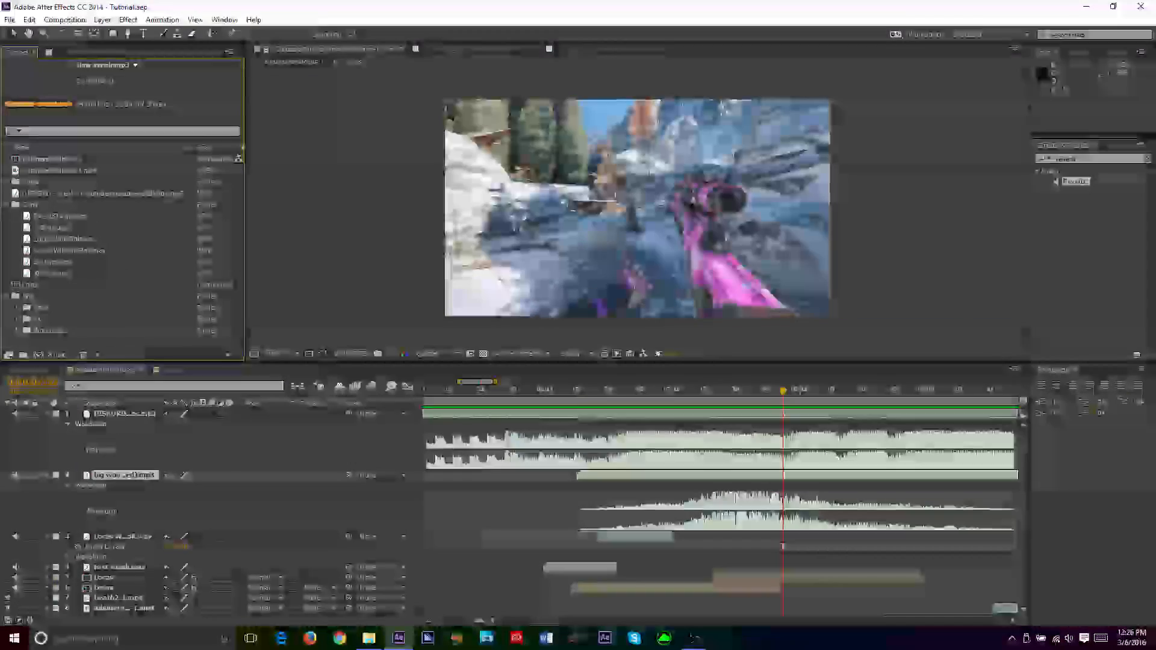
pyautogui.click(6, 204)
pyautogui.click(18, 250)
pyautogui.scroll(-1, 60, 289)
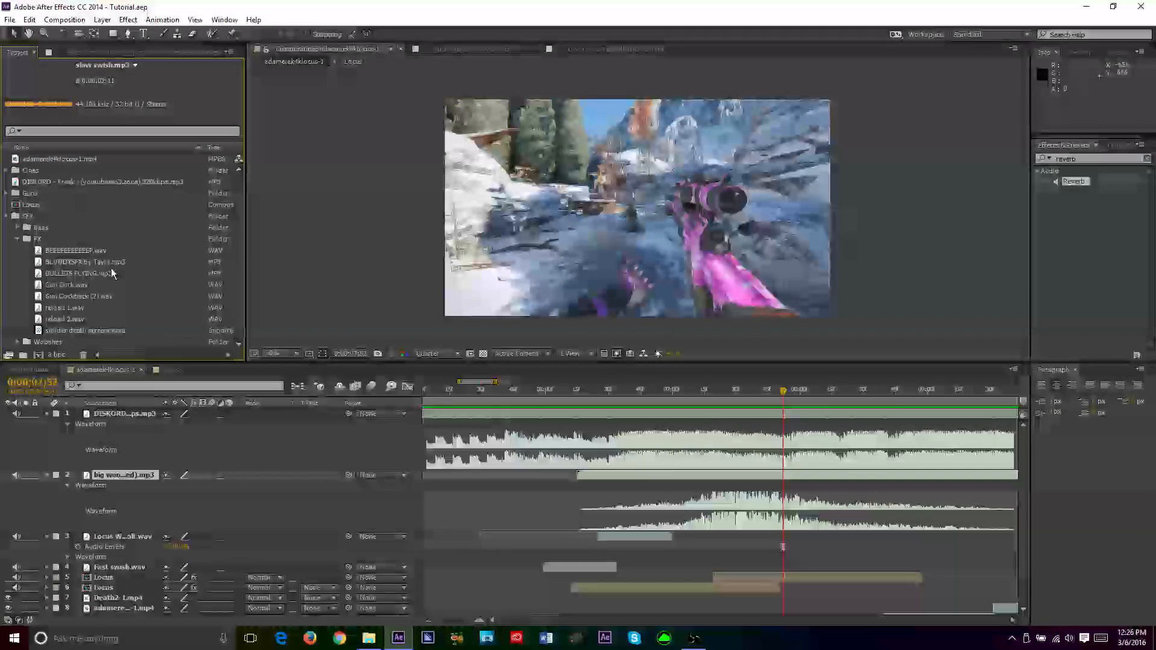
# Open reload 1.wav and reload 2.wav from the FX folder for listening, and close the media player playing awp_clipin
pyautogui.doubleClick(68, 308)
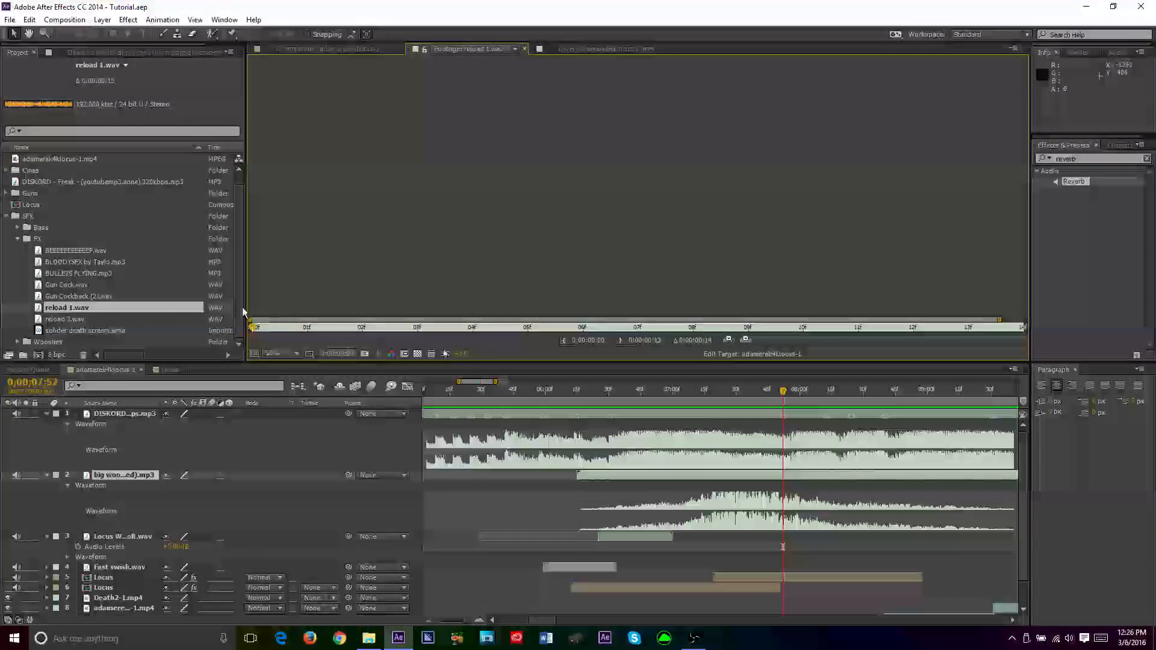
pyautogui.doubleClick(98, 321)
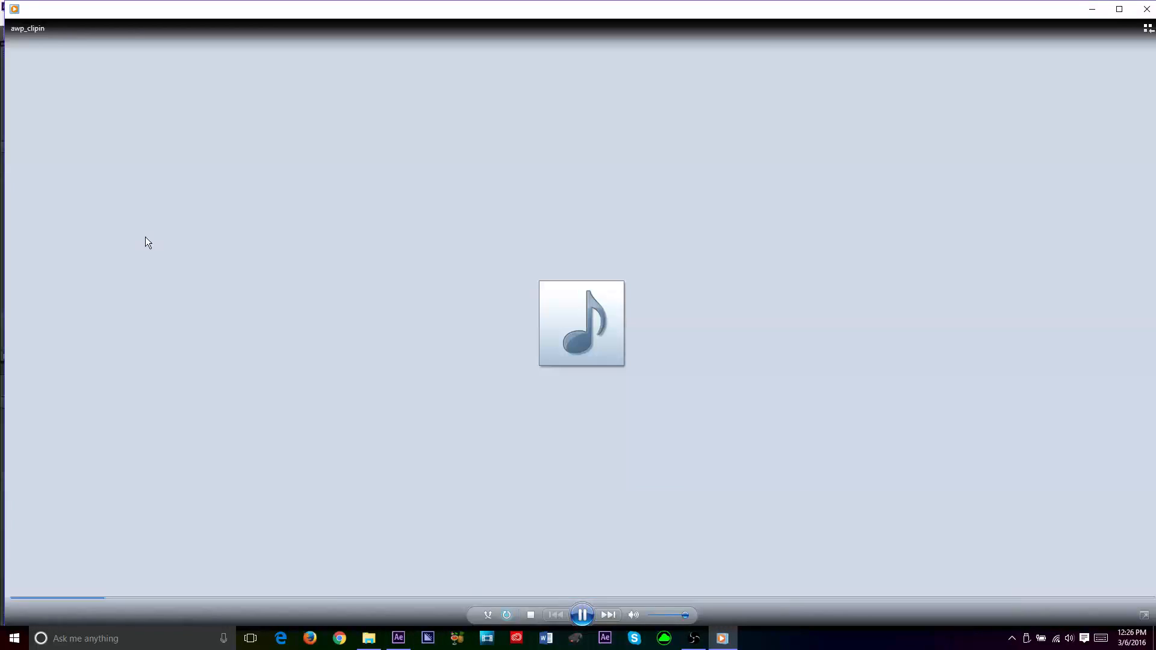
pyautogui.click(1147, 18)
pyautogui.click(1143, 12)
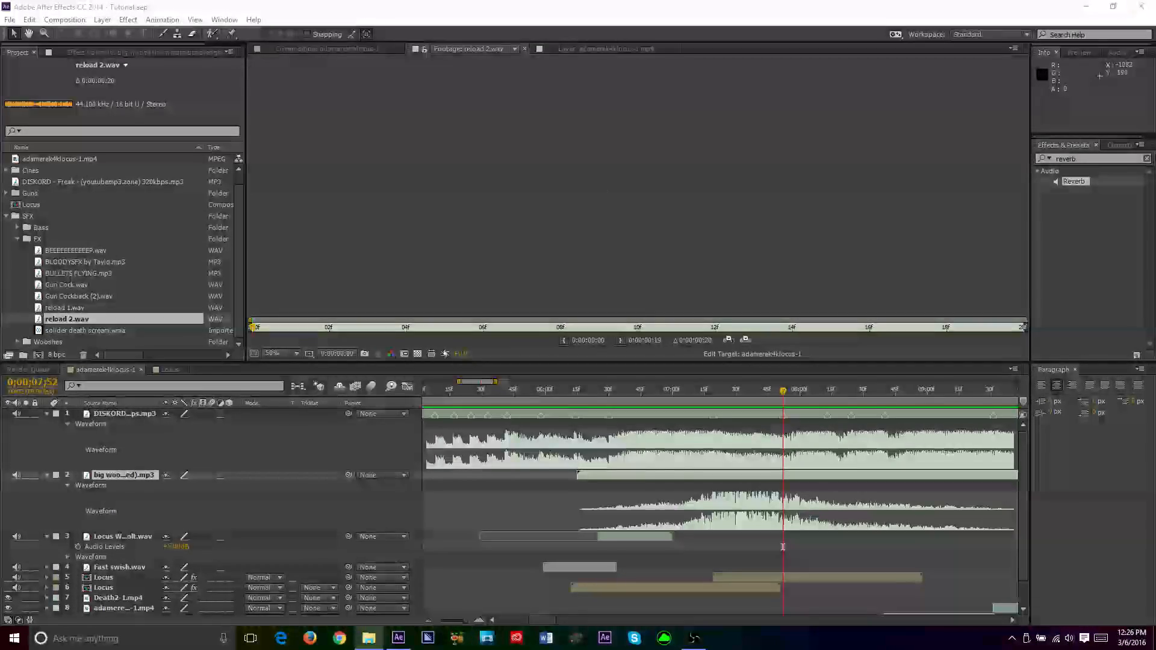
# Import awp_clipout.wav into the FX folder, and audition Gun Cock.wav and Gun Cockback (2).wav before returning to the composition view
pyautogui.moveTo(0, 234); pyautogui.dragTo(181, 277)
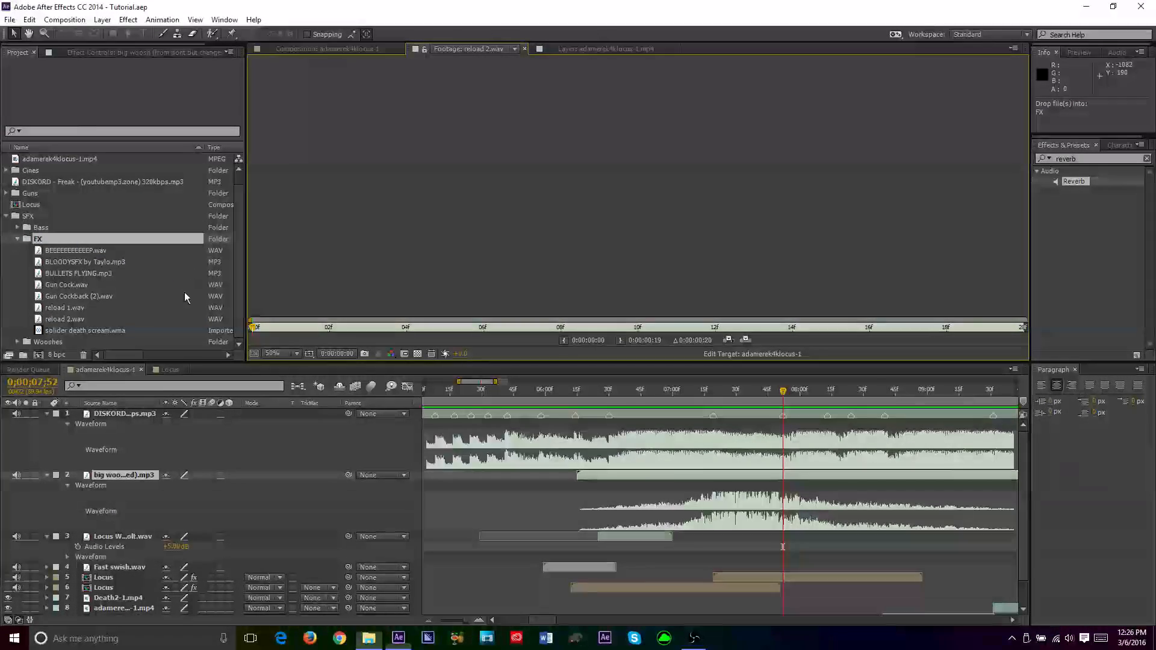
pyautogui.doubleClick(73, 296)
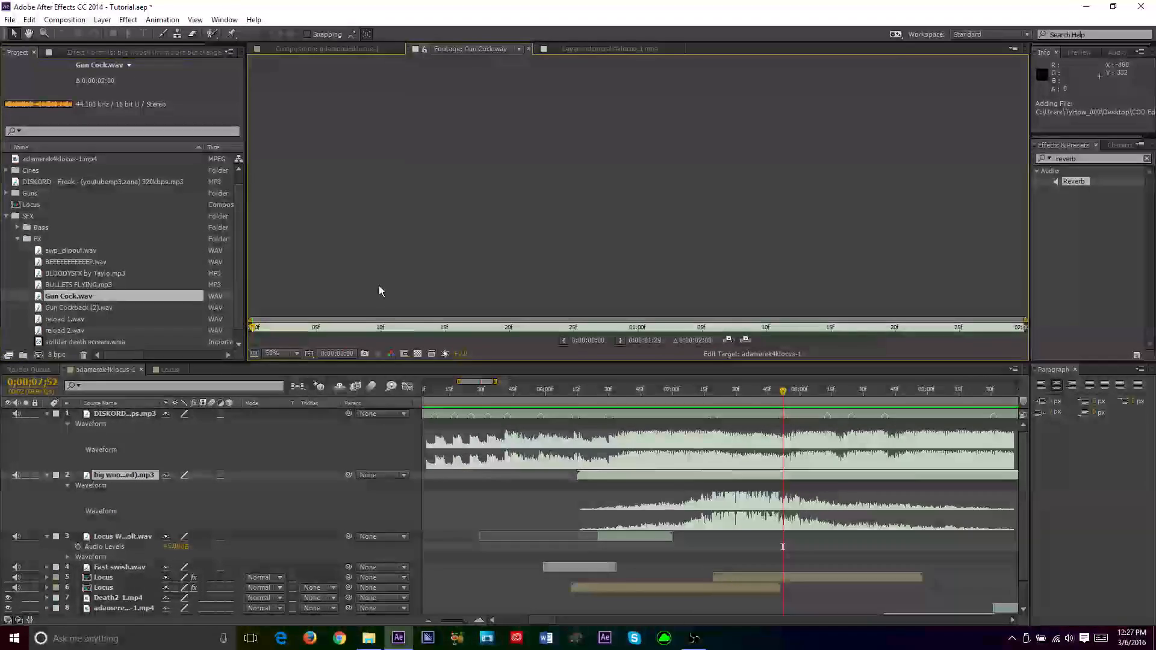
pyautogui.doubleClick(86, 311)
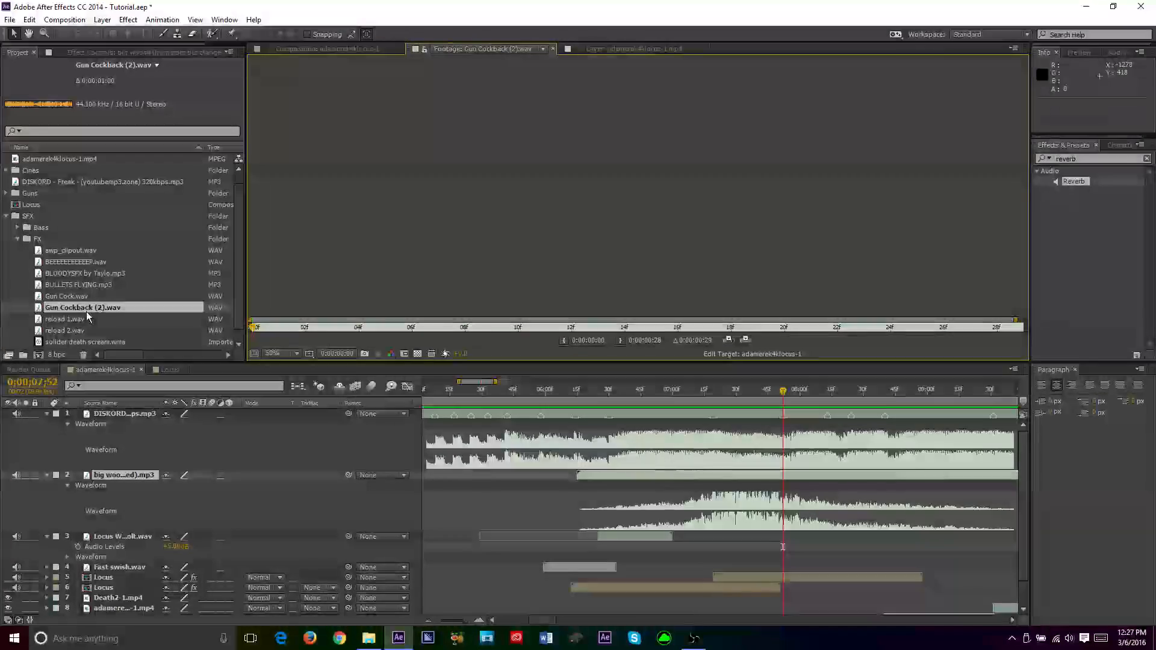
pyautogui.click(360, 50)
pyautogui.hotkey('ctrl', 's')
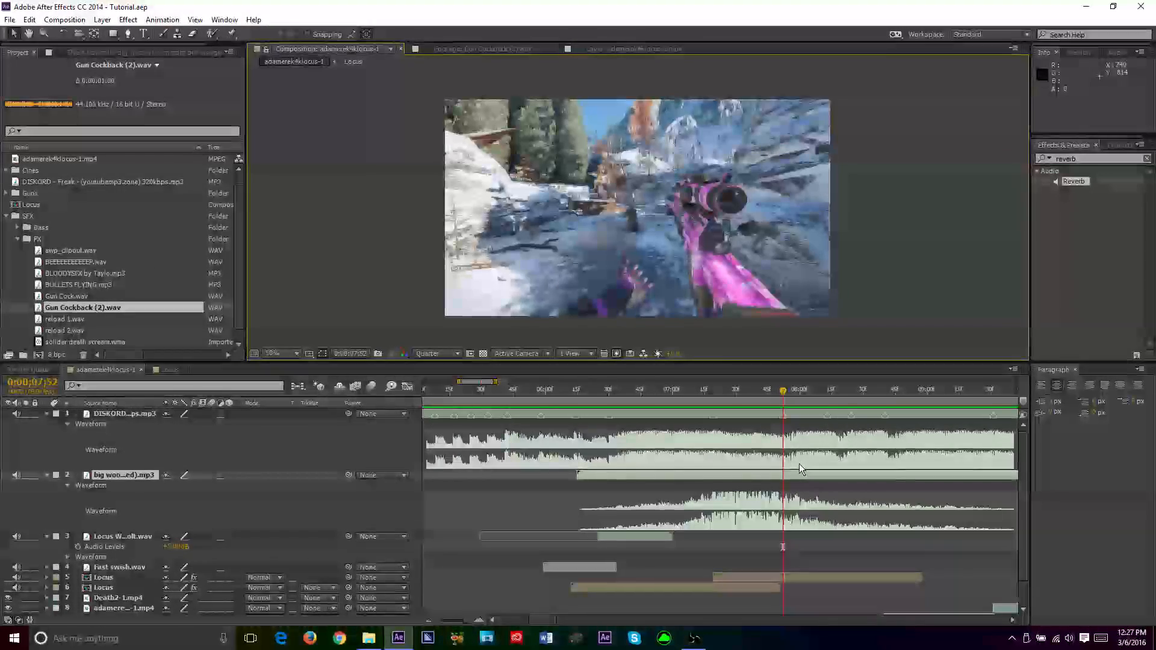
pyautogui.press('l')
pyautogui.press('l')
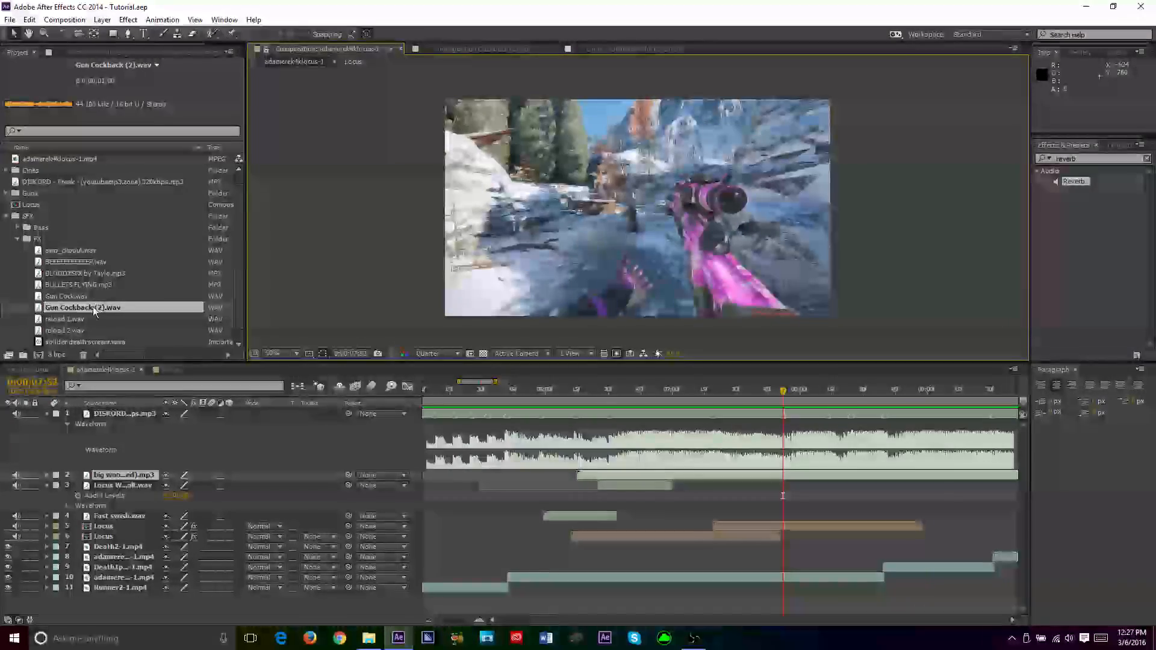
# Look through the awp sound folder in File Explorer, audition awp_cliphit.wav, and switch back to After Effects
pyautogui.moveTo(75, 251); pyautogui.dragTo(48, 248)
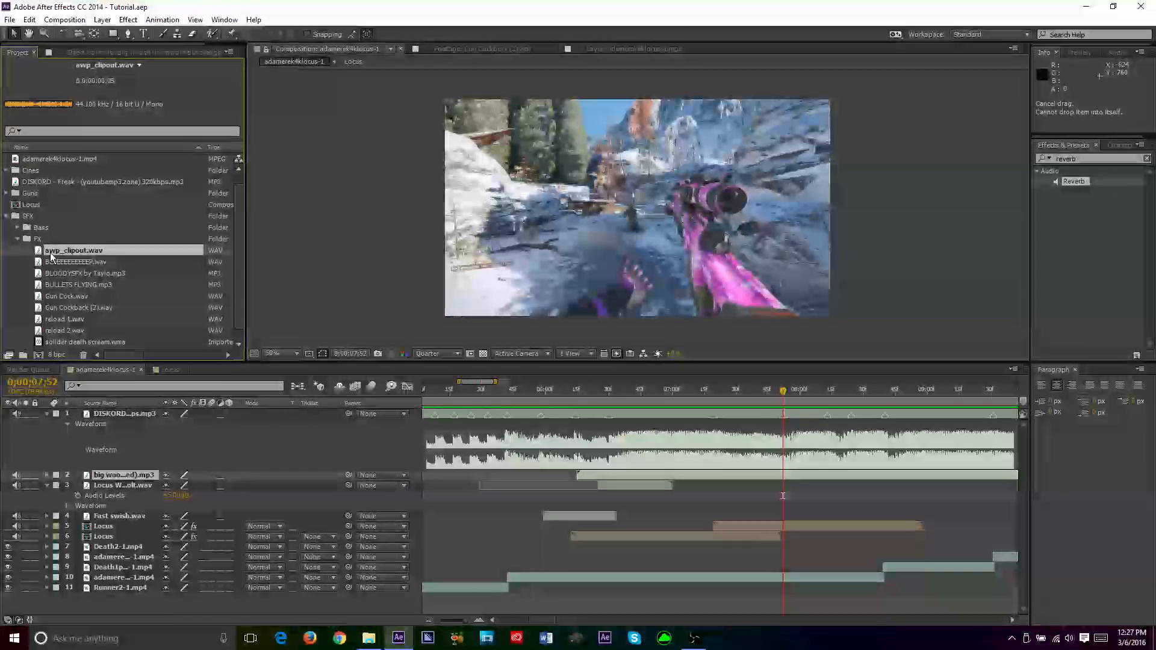
pyautogui.moveTo(0, 63); pyautogui.dragTo(489, 64)
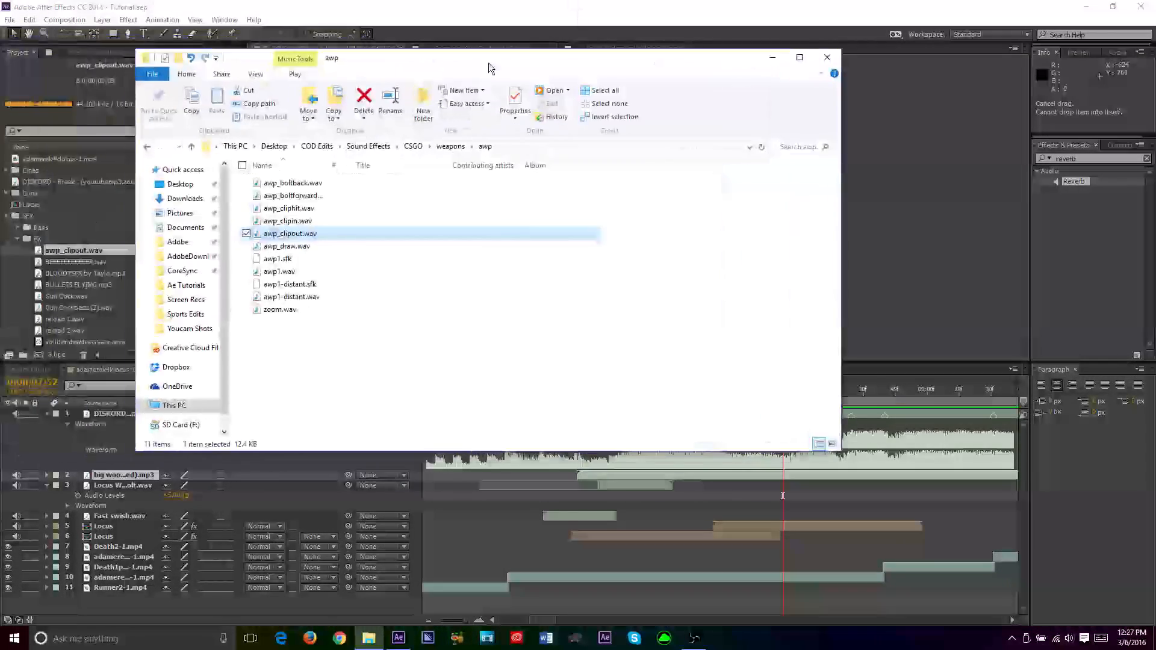
pyautogui.doubleClick(489, 62)
pyautogui.moveTo(192, 307); pyautogui.dragTo(188, 132)
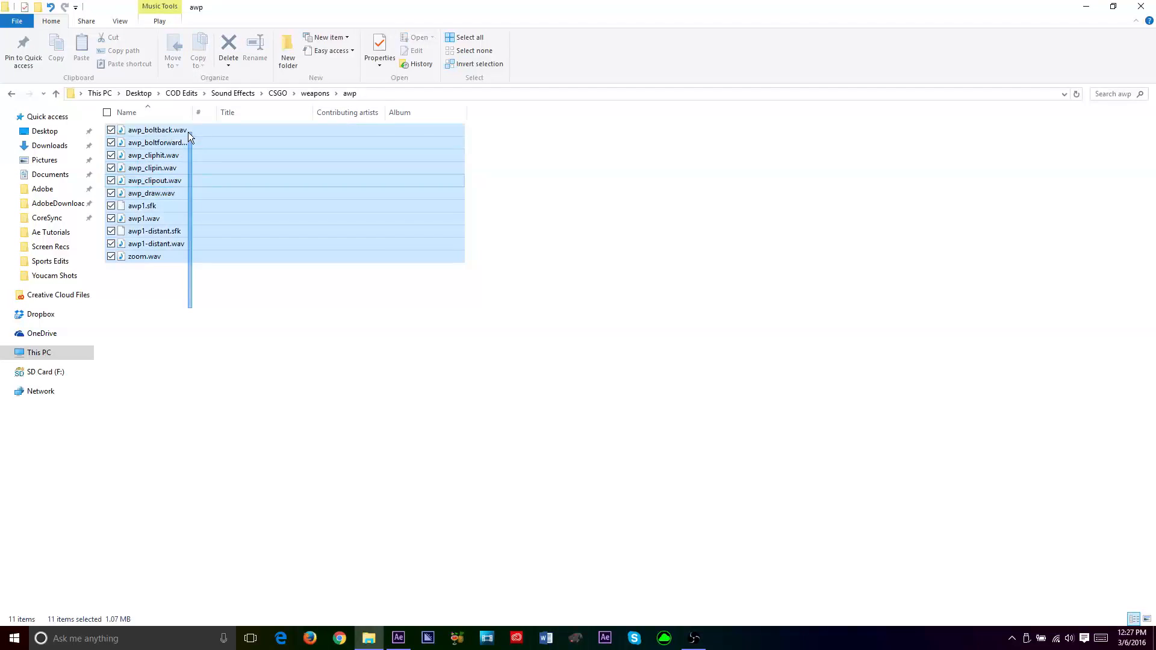
pyautogui.click(257, 284)
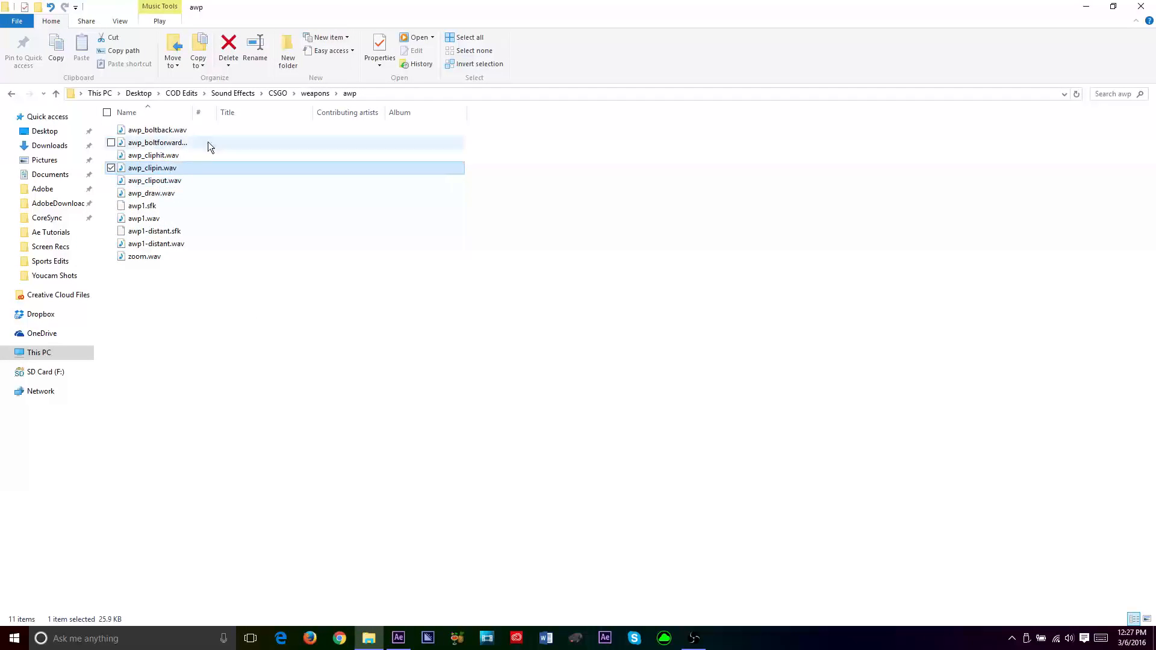
pyautogui.doubleClick(166, 156)
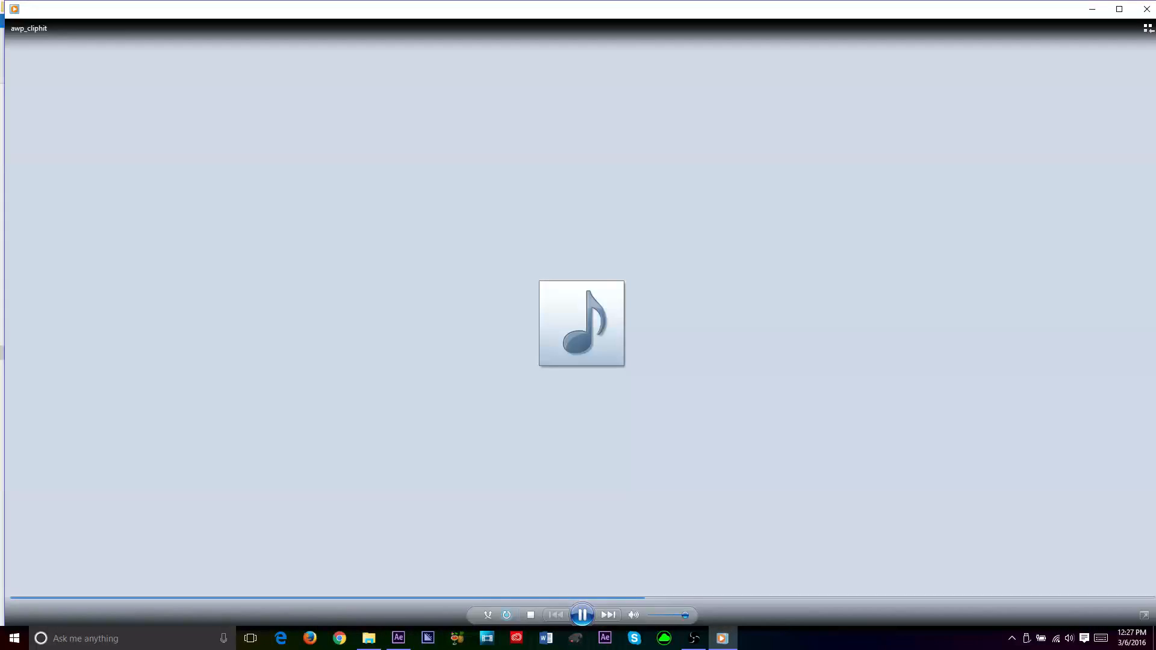
pyautogui.click(1086, 6)
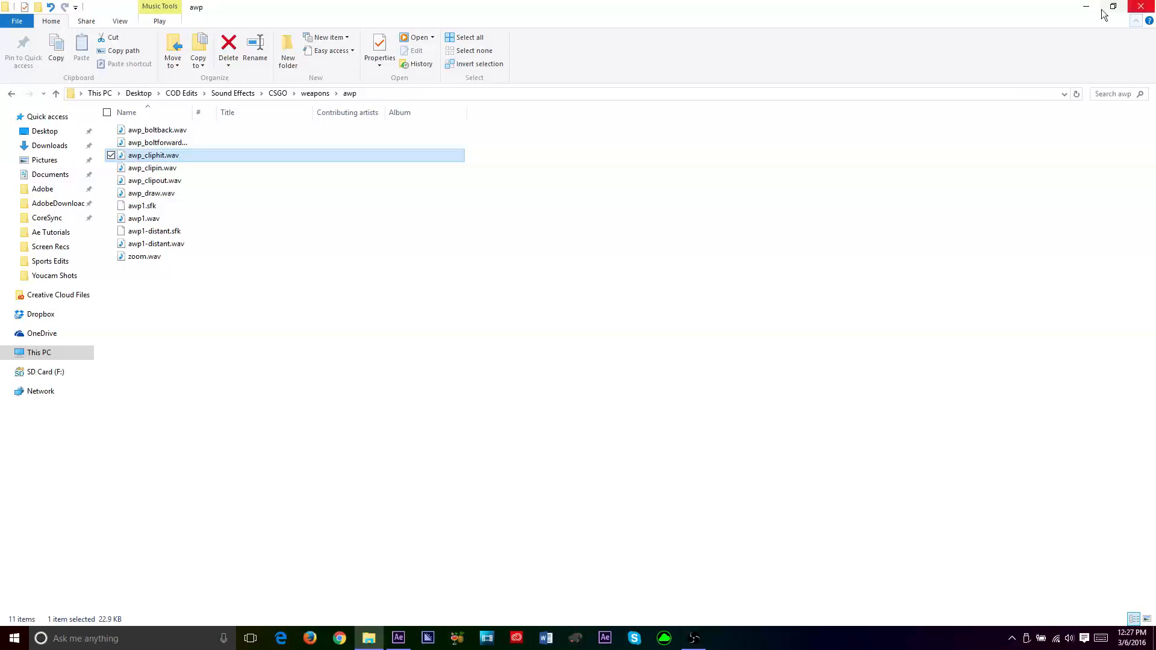
pyautogui.doubleClick(935, 15)
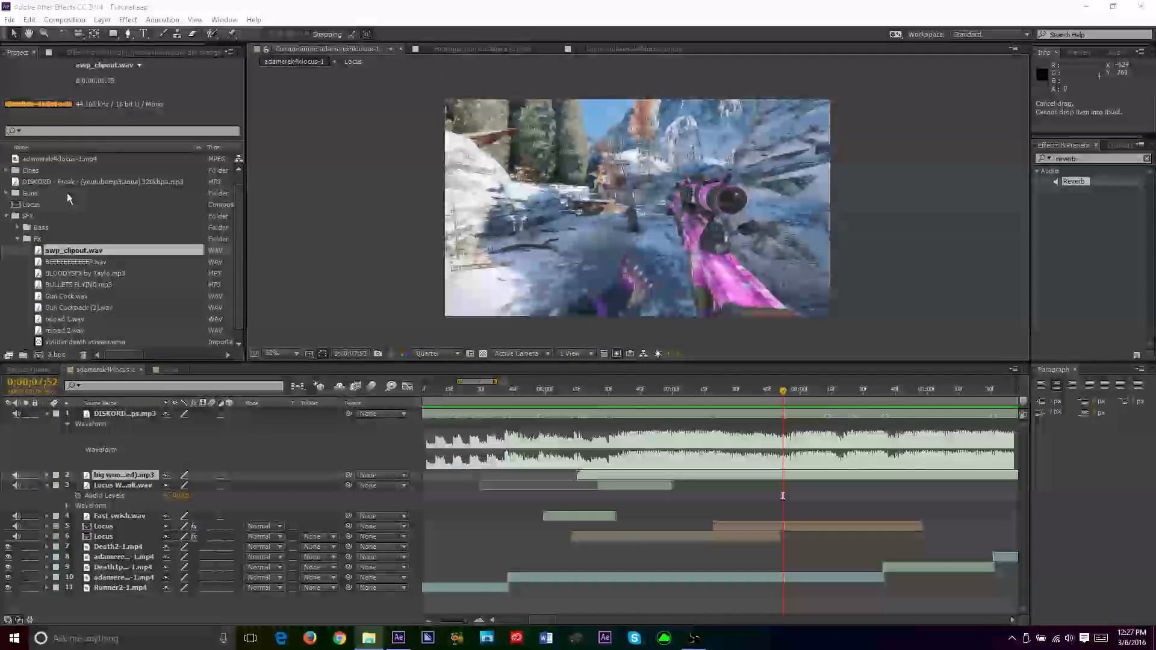
# Add awp_clipout.wav to the timeline starting at 0;00;07;52 and check its waveform
pyautogui.moveTo(71, 255); pyautogui.dragTo(161, 475)
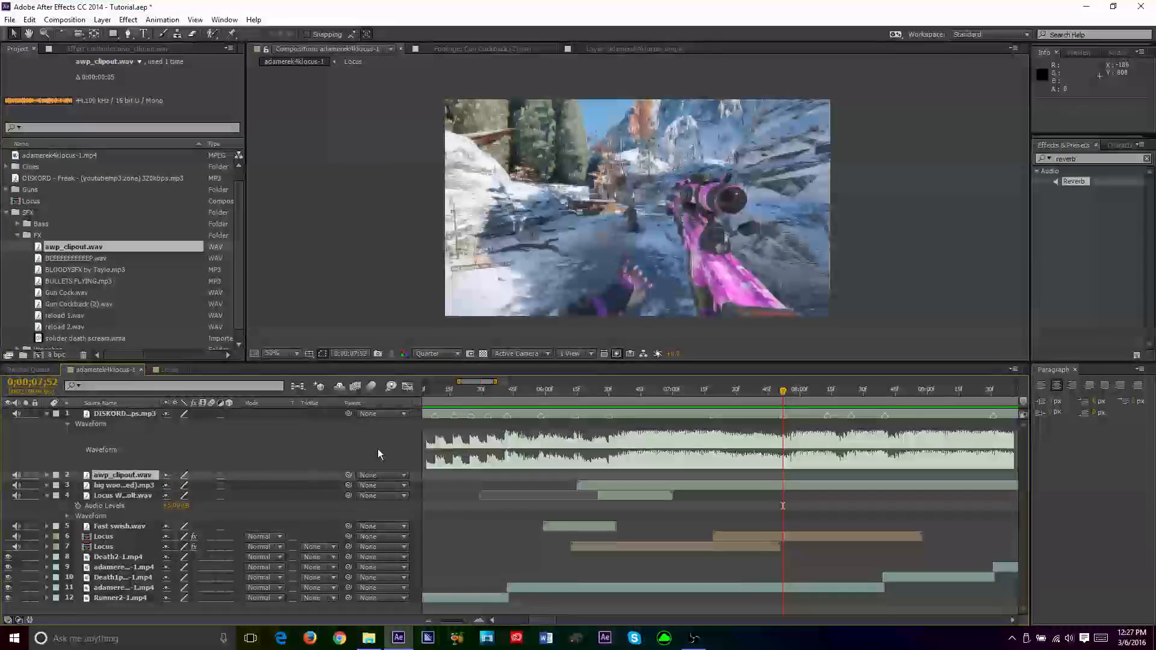
pyautogui.press('l')
pyautogui.press('l')
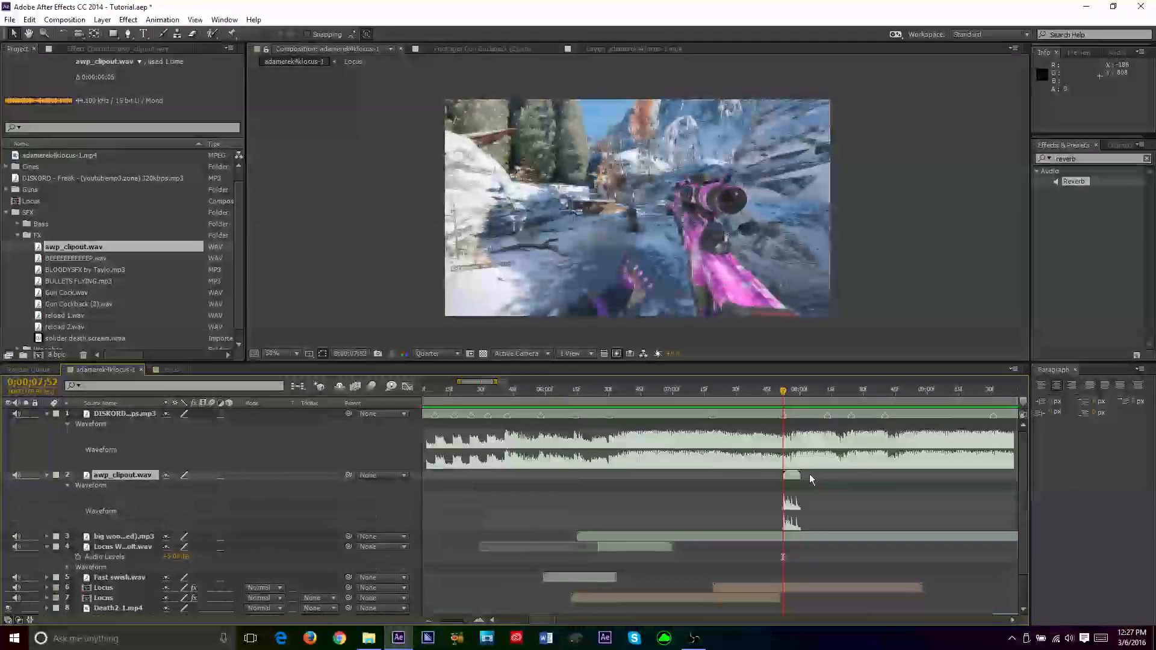
pyautogui.press('l')
pyautogui.press('l')
# Move the awp_clipout.wav layer below the two Locus layers and preview the audio from 0;00;06;35
pyautogui.moveTo(782, 392); pyautogui.dragTo(622, 411)
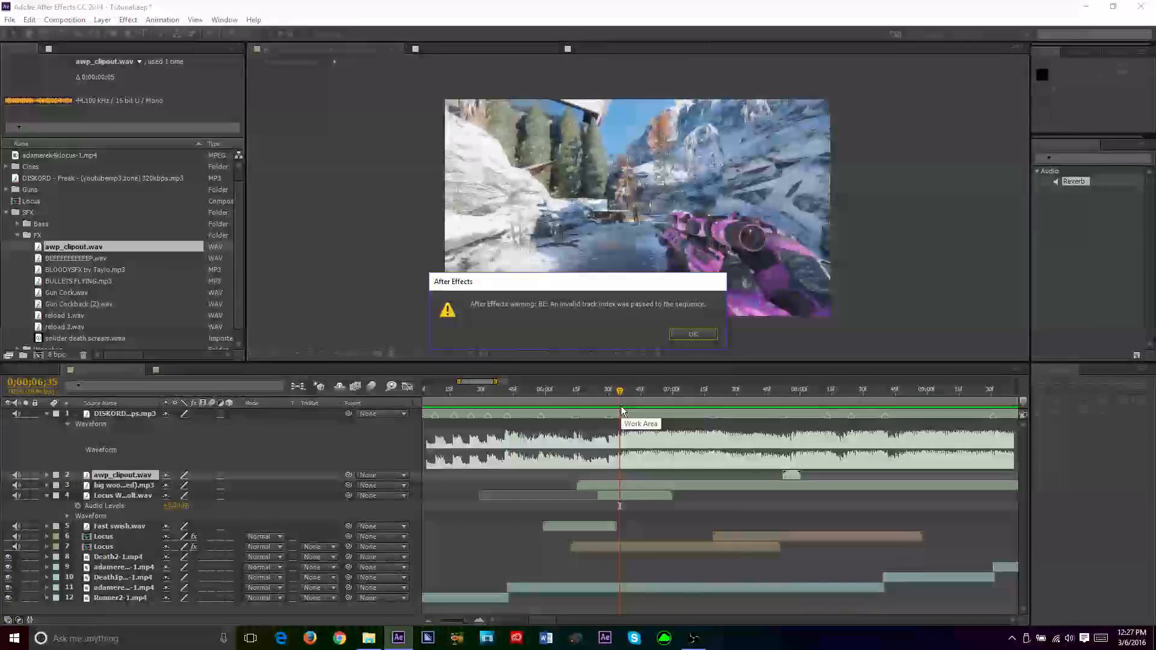
pyautogui.moveTo(123, 475); pyautogui.dragTo(125, 550)
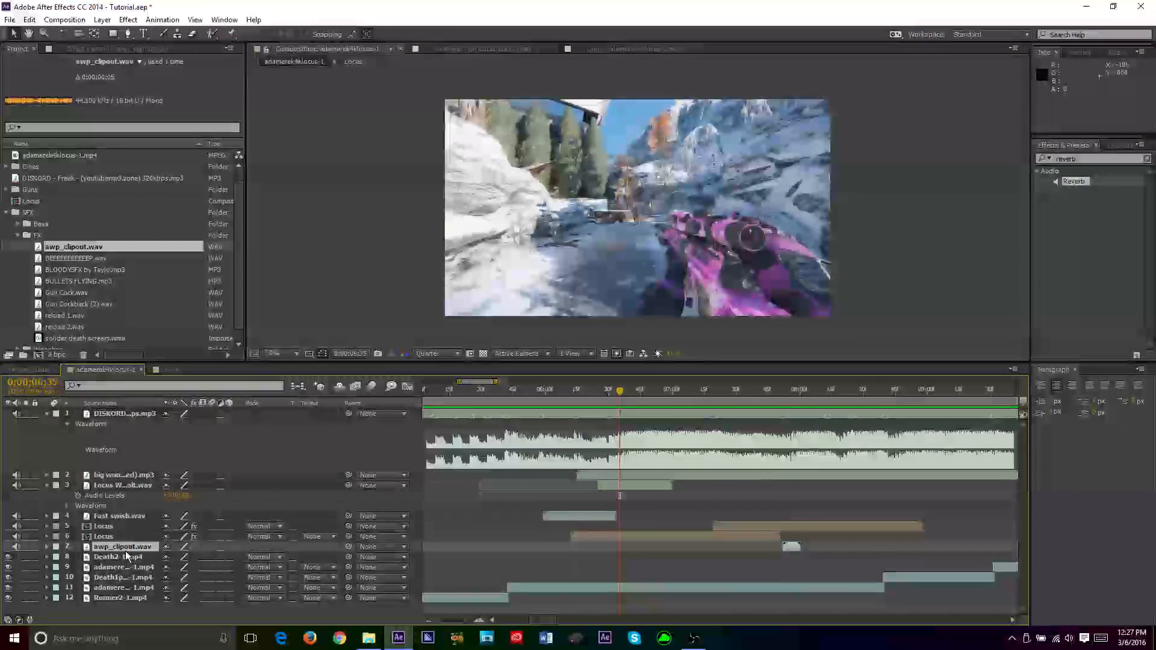
pyautogui.press('KP_Decimal')
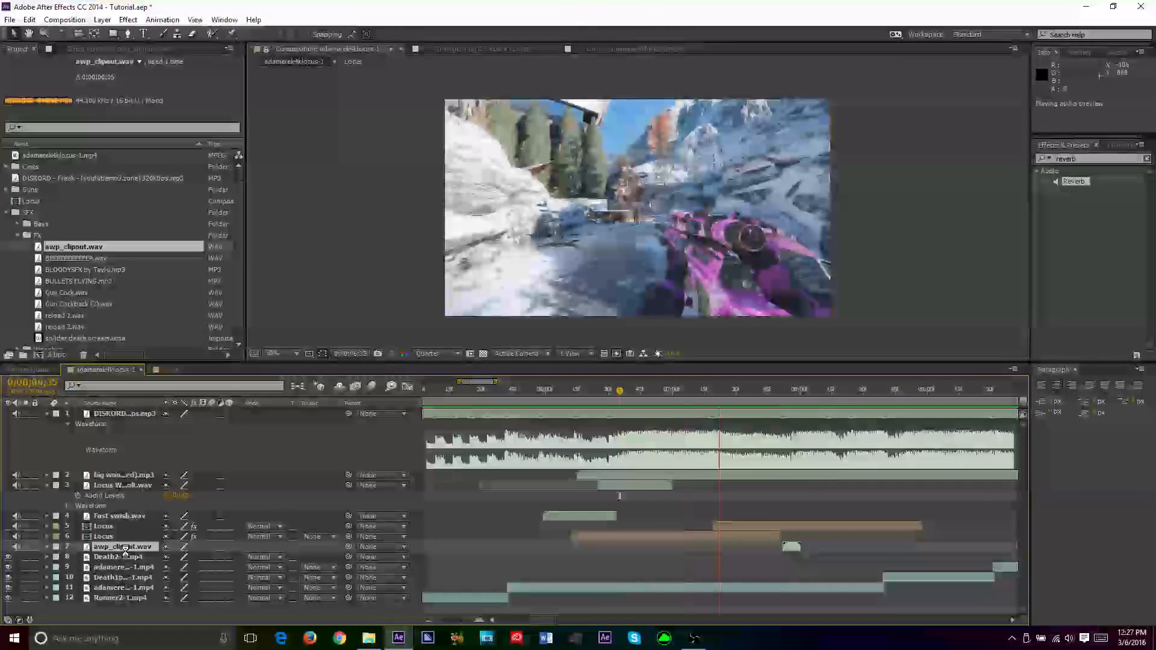
pyautogui.press('KP_Decimal')
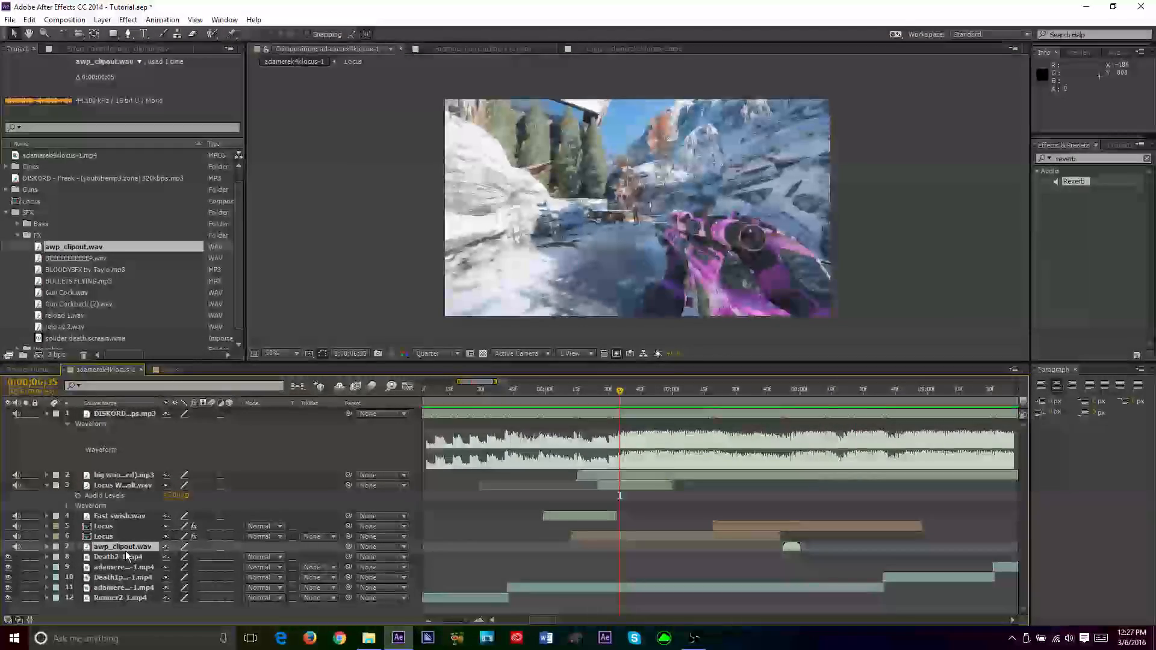
# Raise the awp_clipout.wav layer's audio level, and pre-compose it as Clip with all attributes moved into the new composition
pyautogui.press('l')
pyautogui.moveTo(175, 557); pyautogui.dragTo(178, 557)
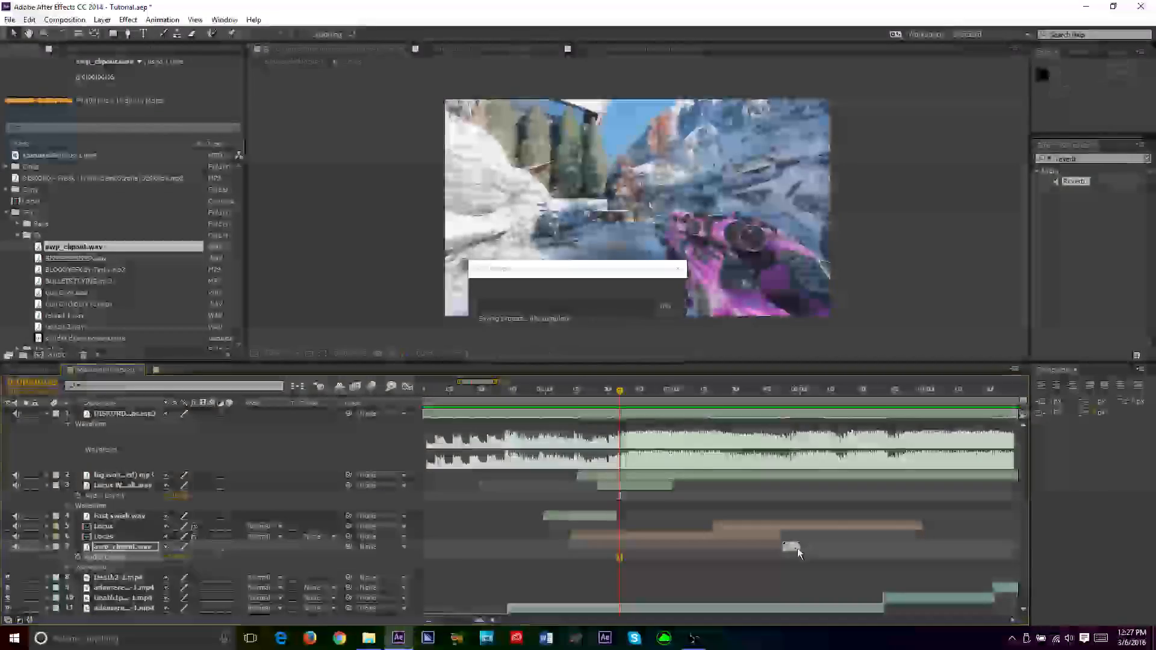
pyautogui.rightClick(794, 548)
pyautogui.click(837, 440)
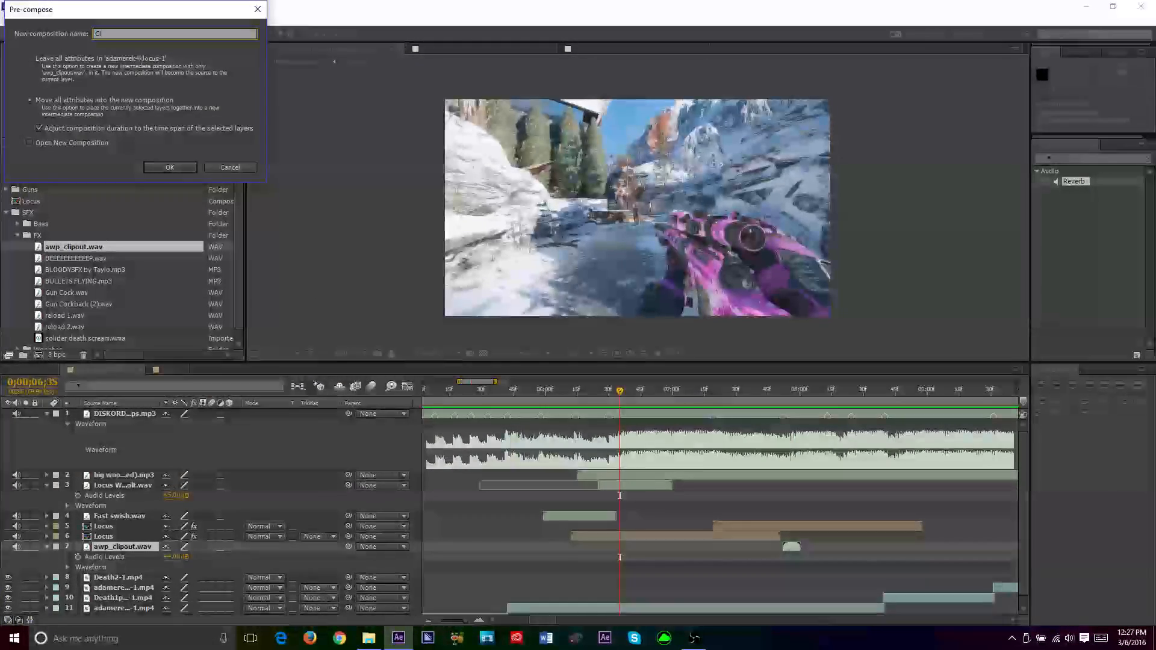
pyautogui.write('Clip')
pyautogui.press('Return')
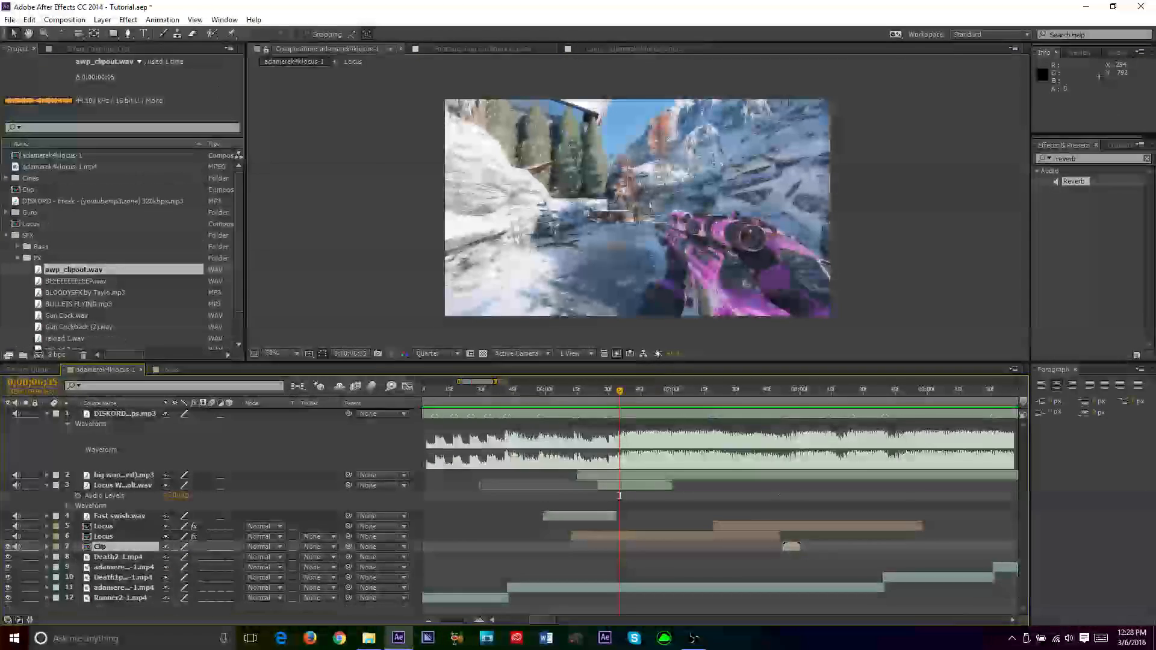
# Set the Clip composition's duration to 0;00;00;39 and extend its layer to the new length in the main composition
pyautogui.doubleClick(793, 546)
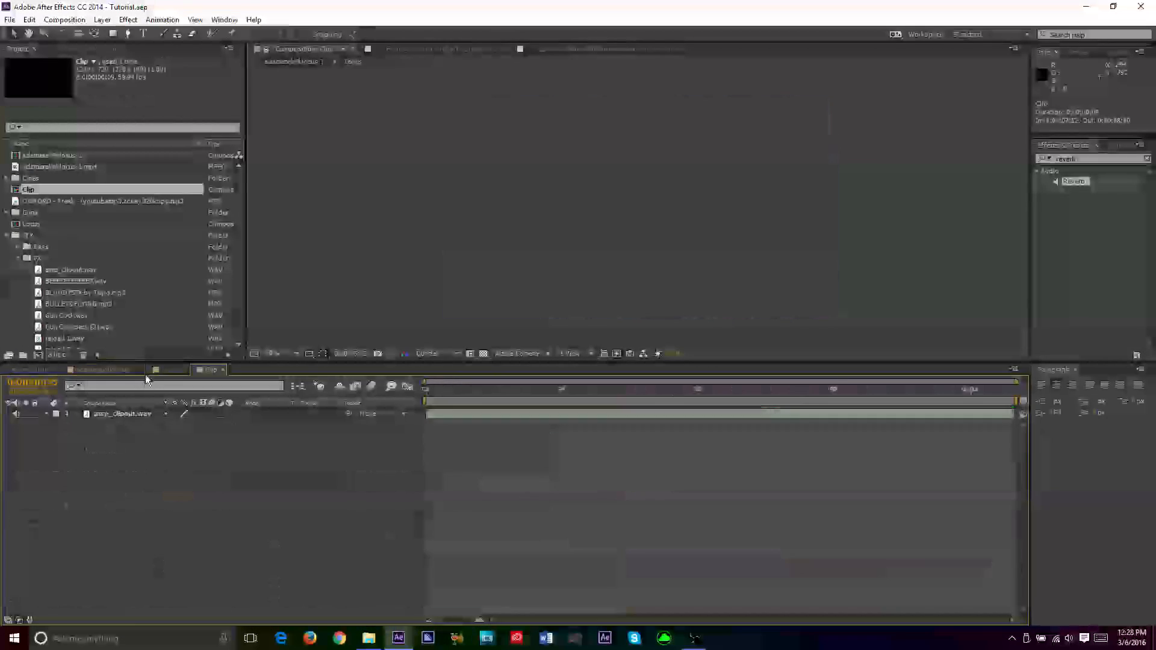
pyautogui.rightClick(205, 372)
pyautogui.click(325, 164)
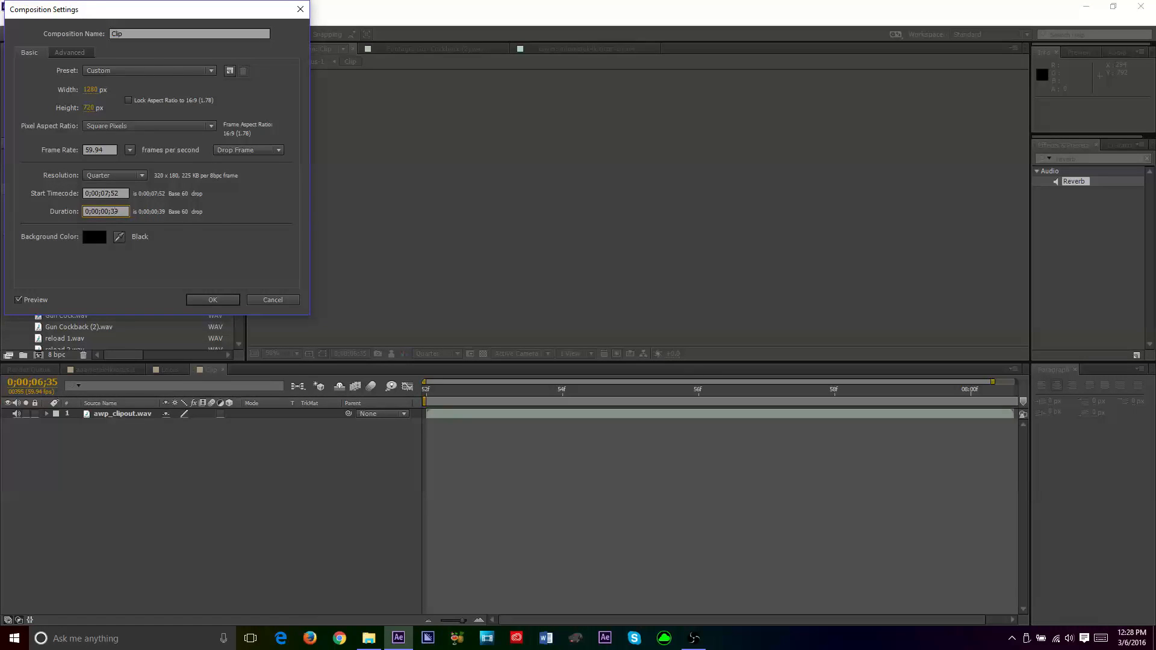
pyautogui.press('Return')
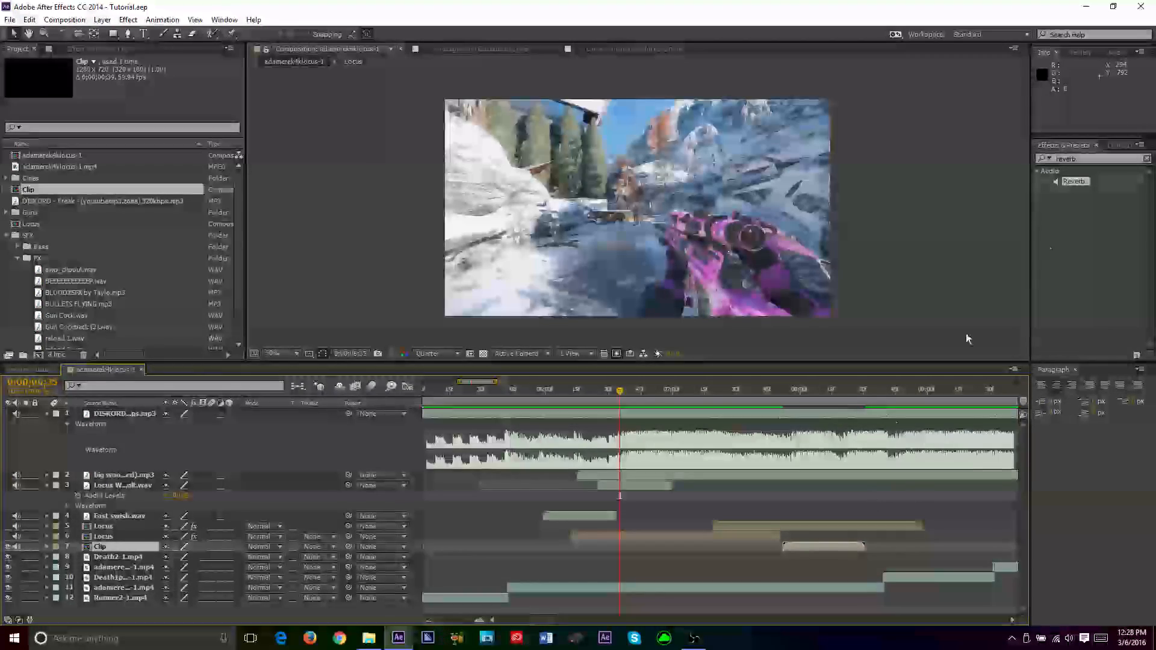
# Apply the Reverb effect to the Clip layer and preview the audio from 0;00;06;35
pyautogui.moveTo(981, 364); pyautogui.dragTo(842, 547)
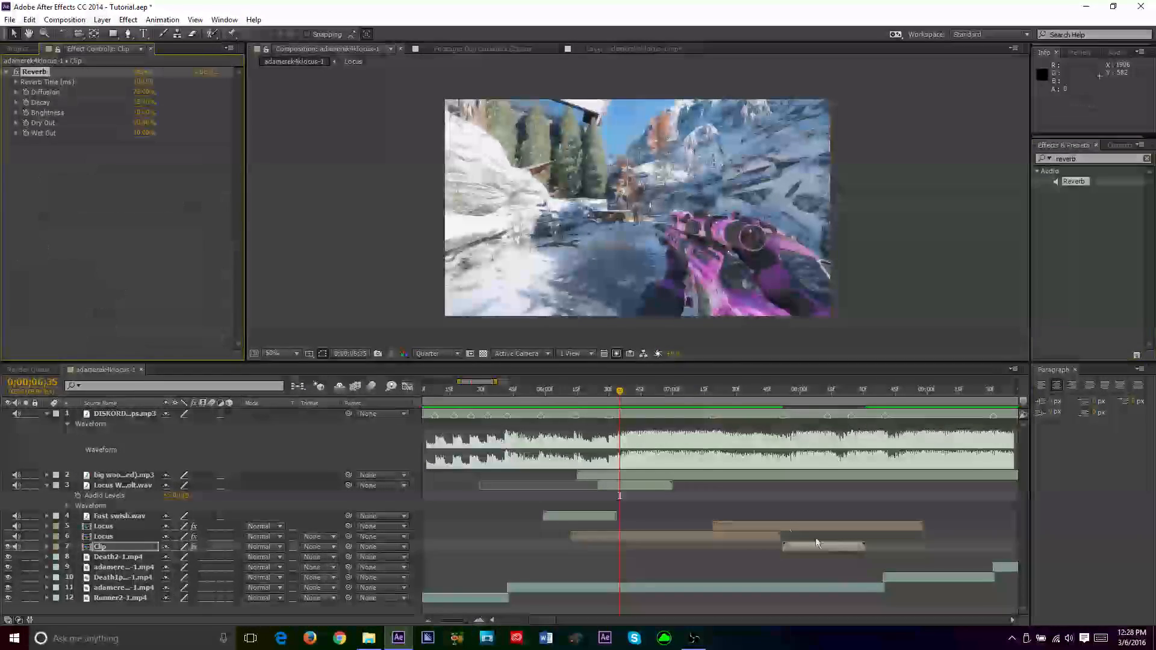
pyautogui.press('KP_Decimal')
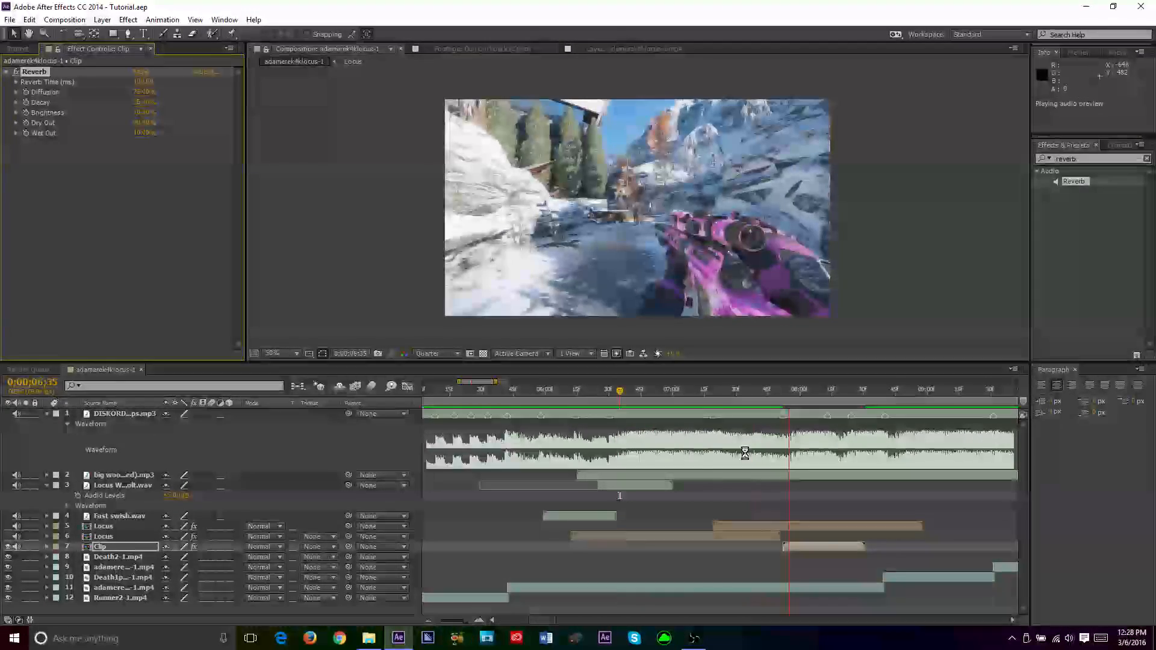
pyautogui.press('KP_Decimal')
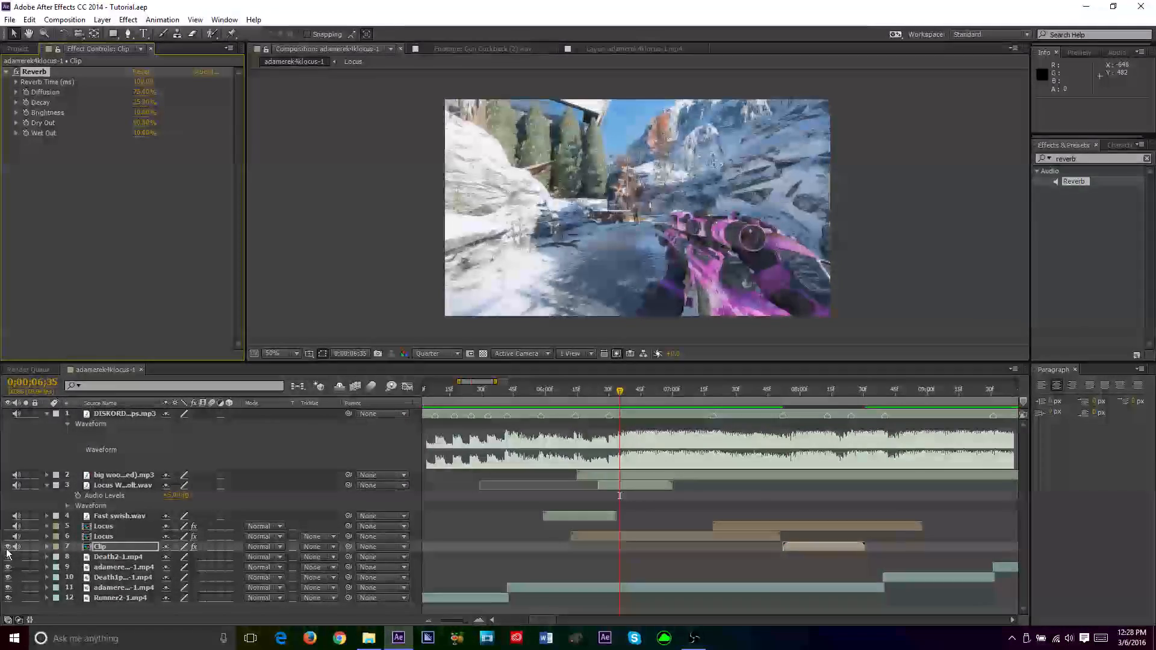
# Turn off the Clip layer's video visibility and check the Reverb settings on the two Locus layers
pyautogui.click(7, 547)
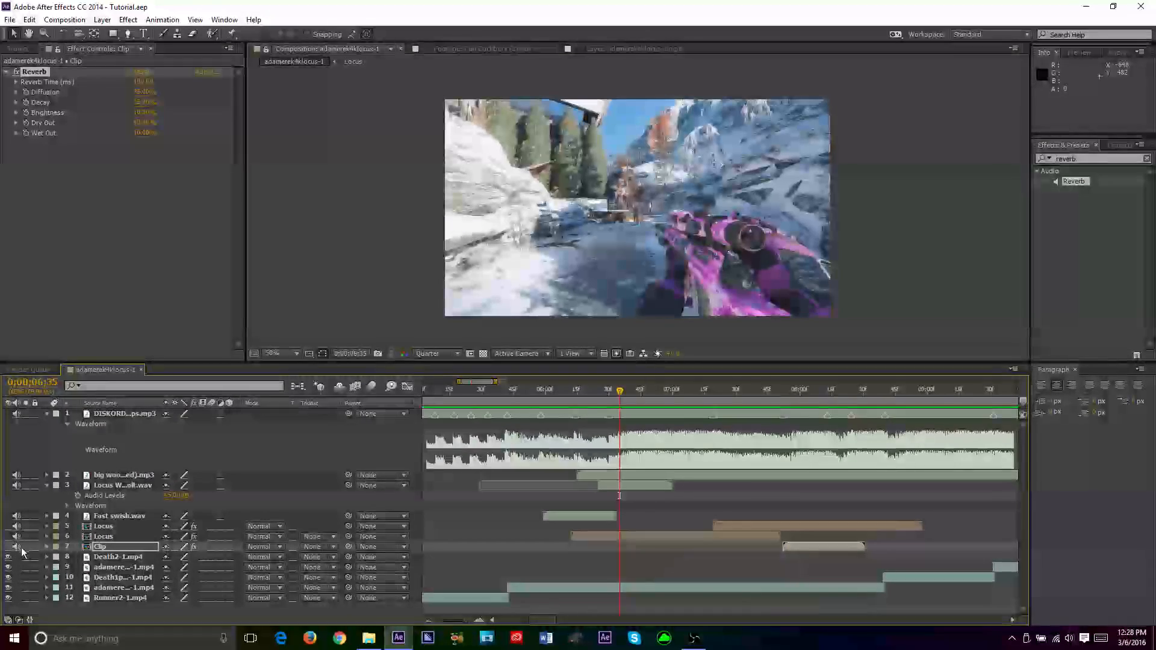
pyautogui.click(120, 545)
pyautogui.click(115, 525)
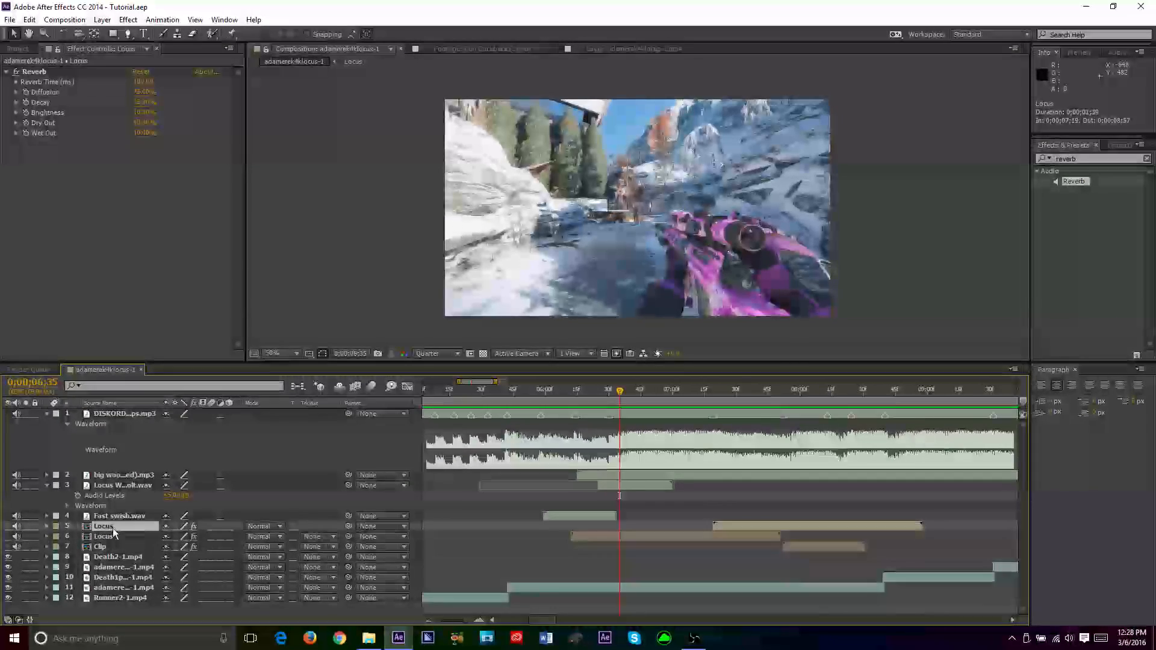
pyautogui.click(746, 535)
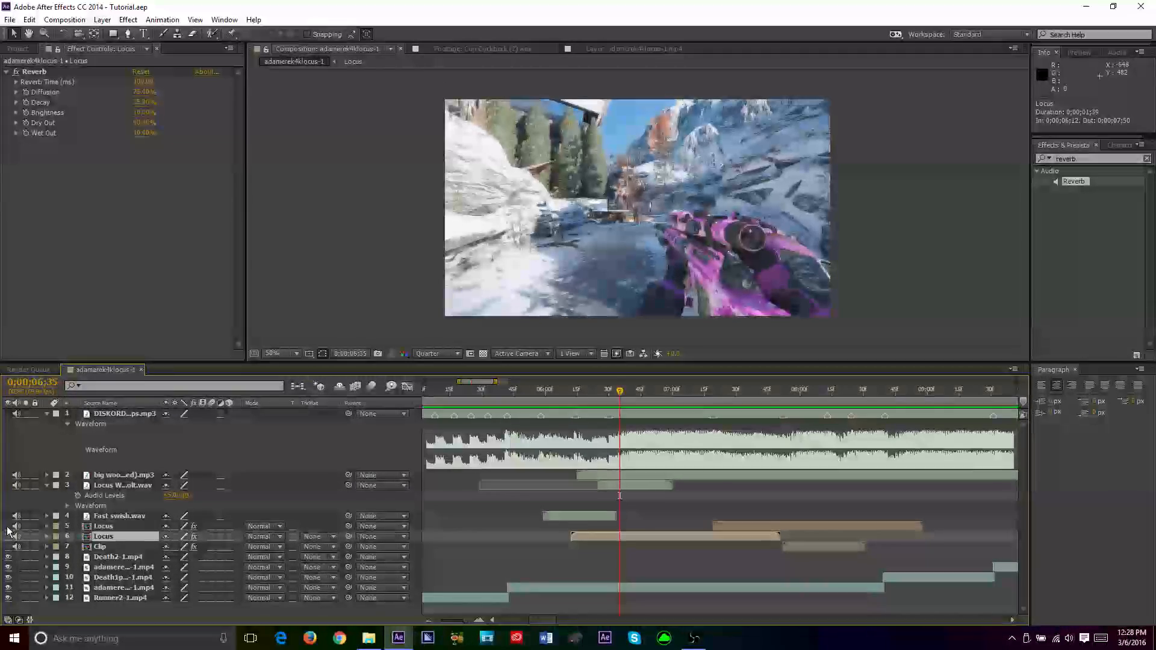
# Save the project, preview the sequence from 0;00;06;53, and place the time indicator at 0;00;08;24
pyautogui.moveTo(777, 389); pyautogui.dragTo(658, 428)
pyautogui.click(8, 547)
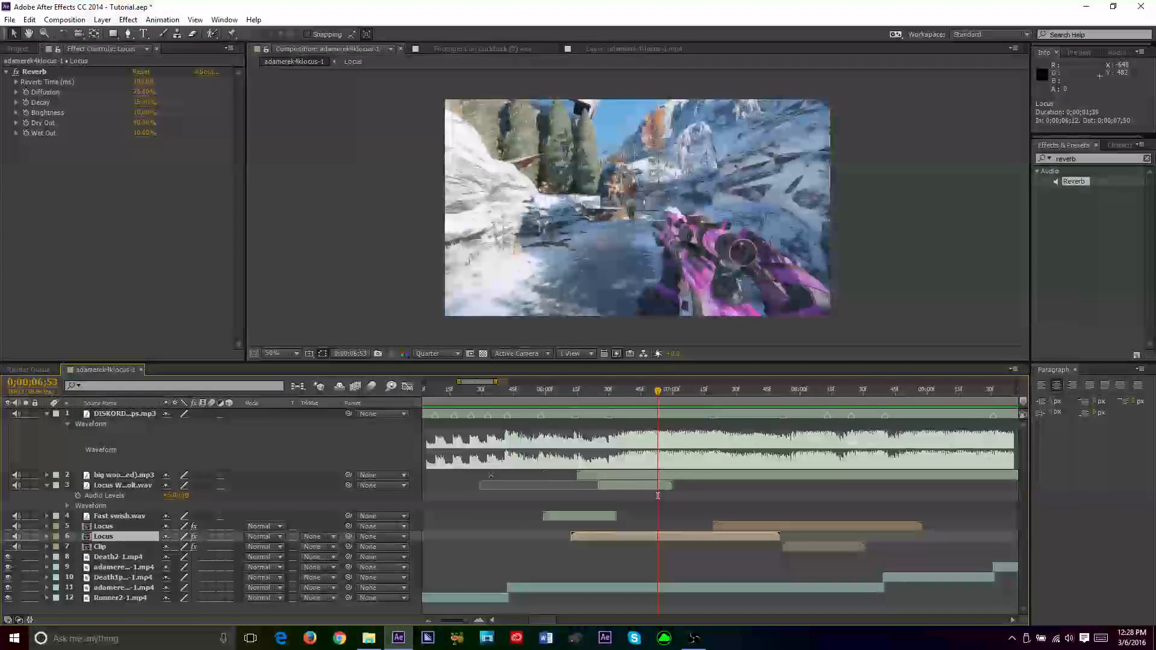
pyautogui.hotkey('ctrl', 's')
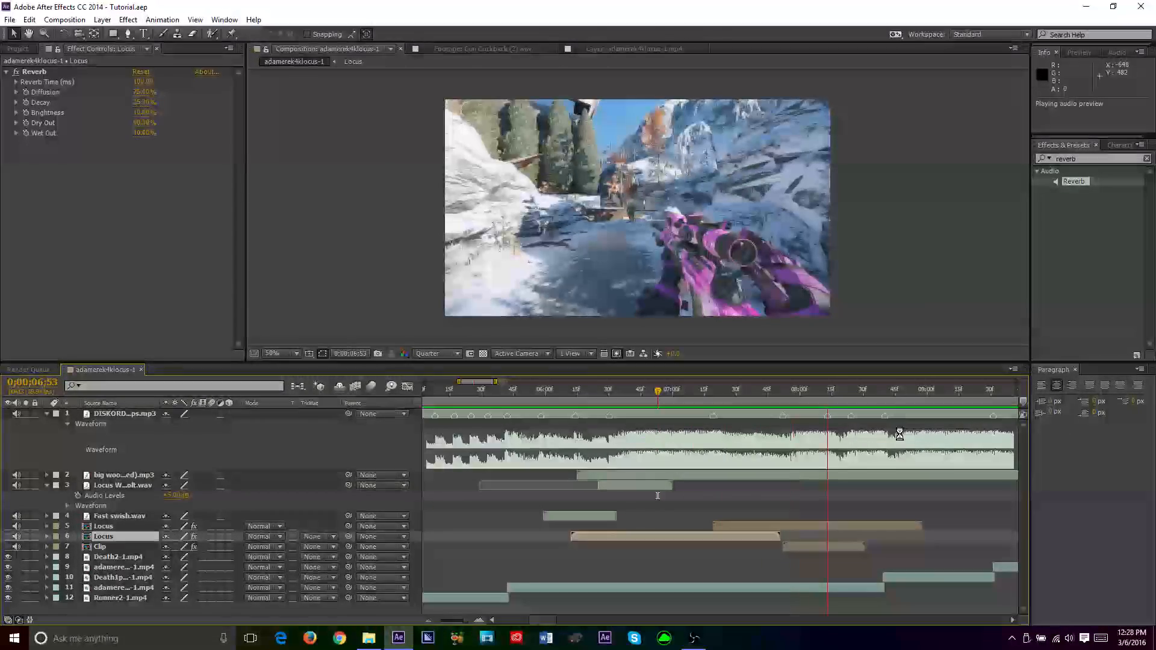
pyautogui.press('KP_Decimal')
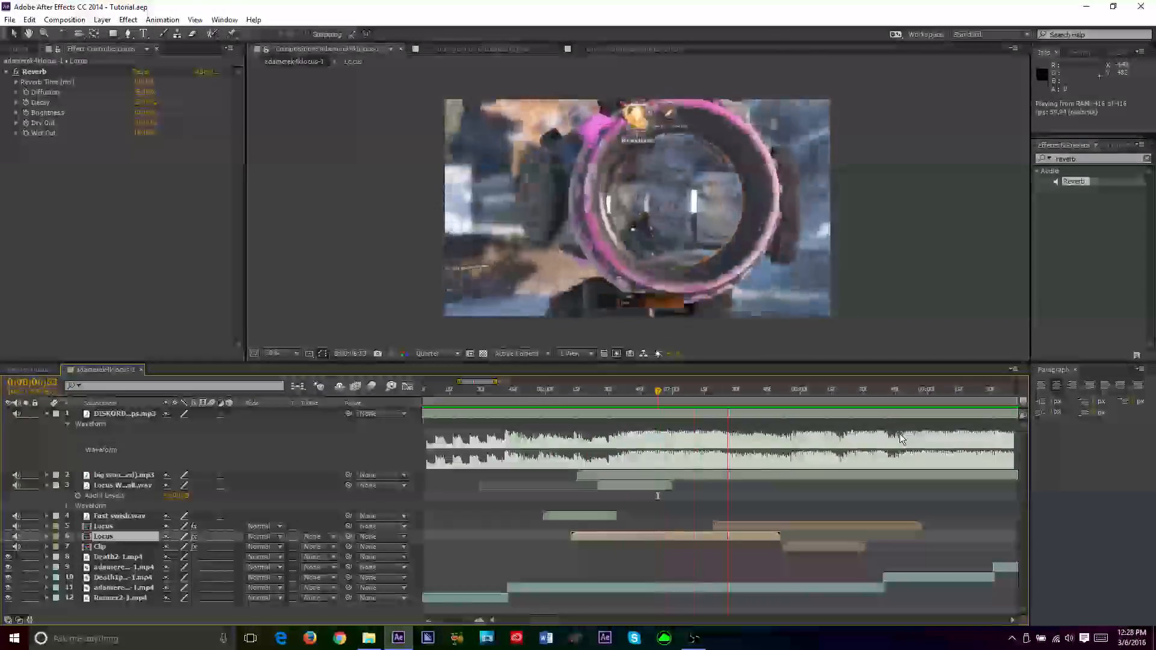
pyautogui.press('space')
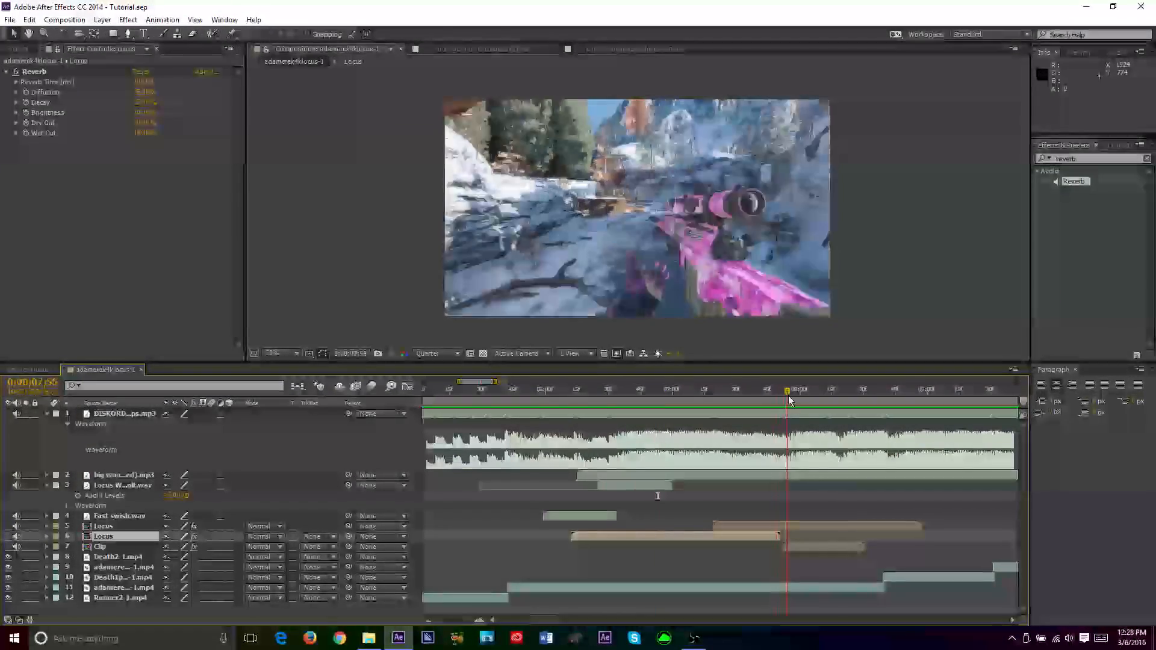
pyautogui.moveTo(789, 399); pyautogui.dragTo(852, 433)
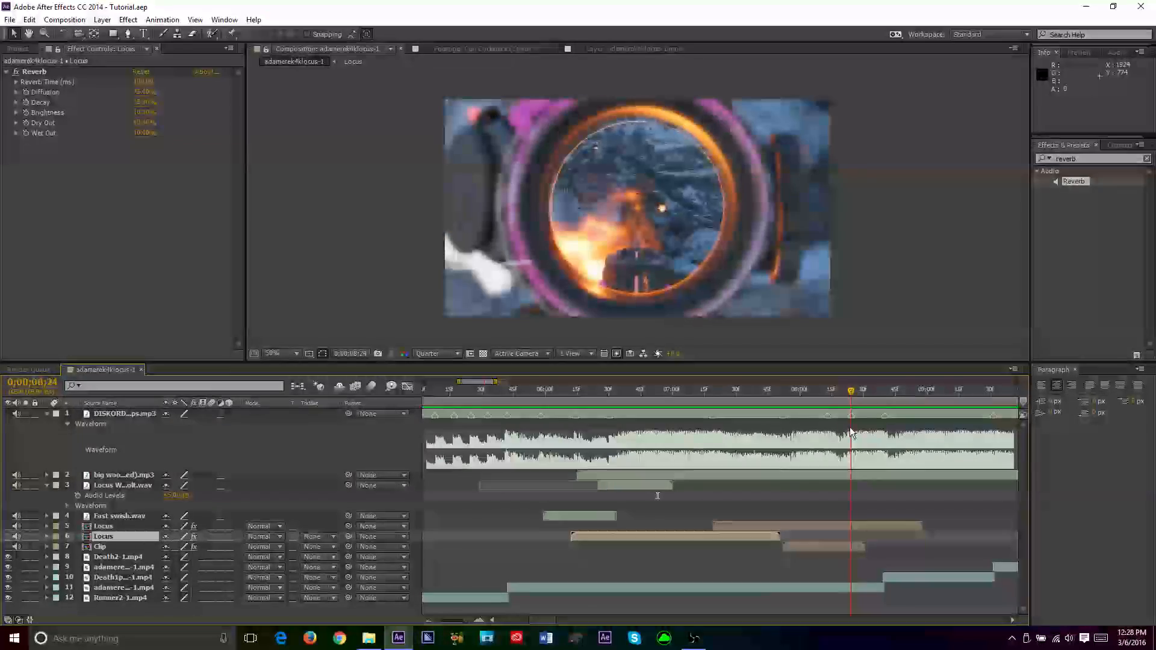
# Duplicate the later Locus gunshot layer and move the copy's start to 0;00;08;24
pyautogui.click(818, 527)
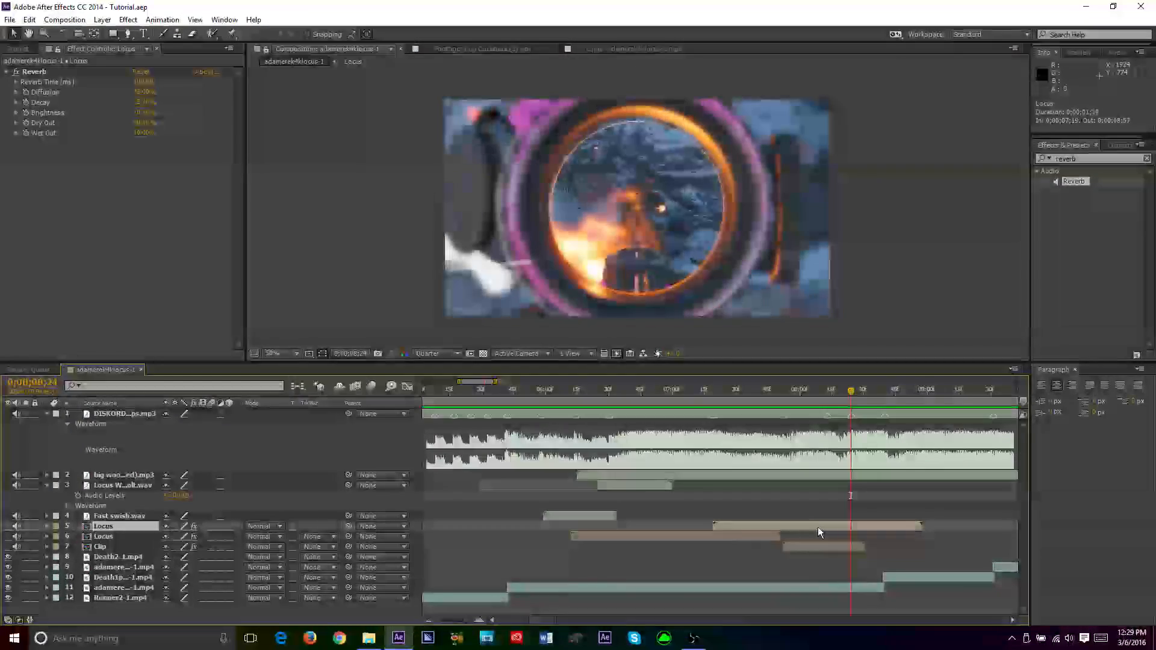
pyautogui.hotkey('ctrl', 'd')
pyautogui.press('[')
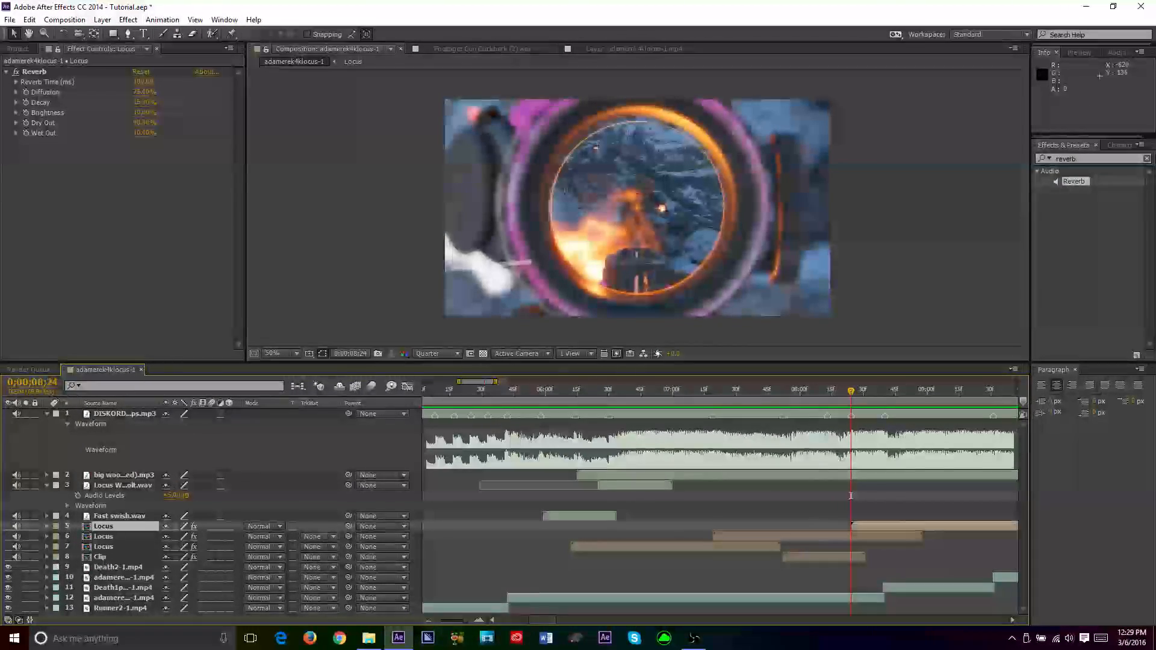
# Audition the long beep WAV from the project's FX folder and return to the main composition view
pyautogui.click(18, 48)
pyautogui.scroll(-3, 103, 311)
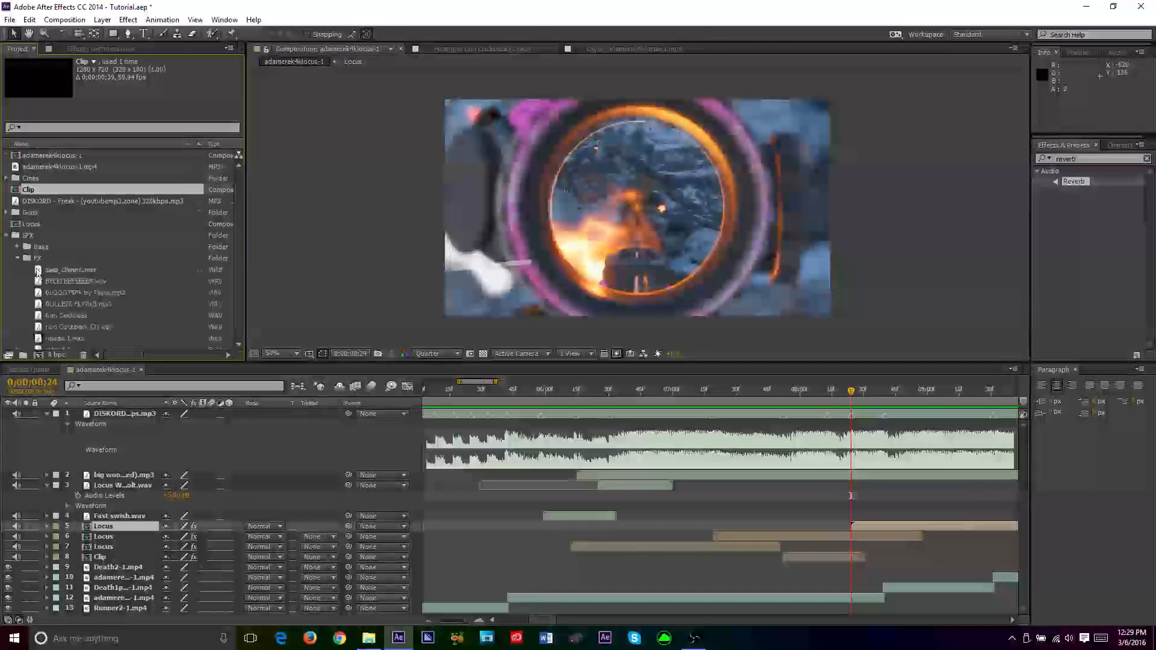
pyautogui.scroll(1, 145, 278)
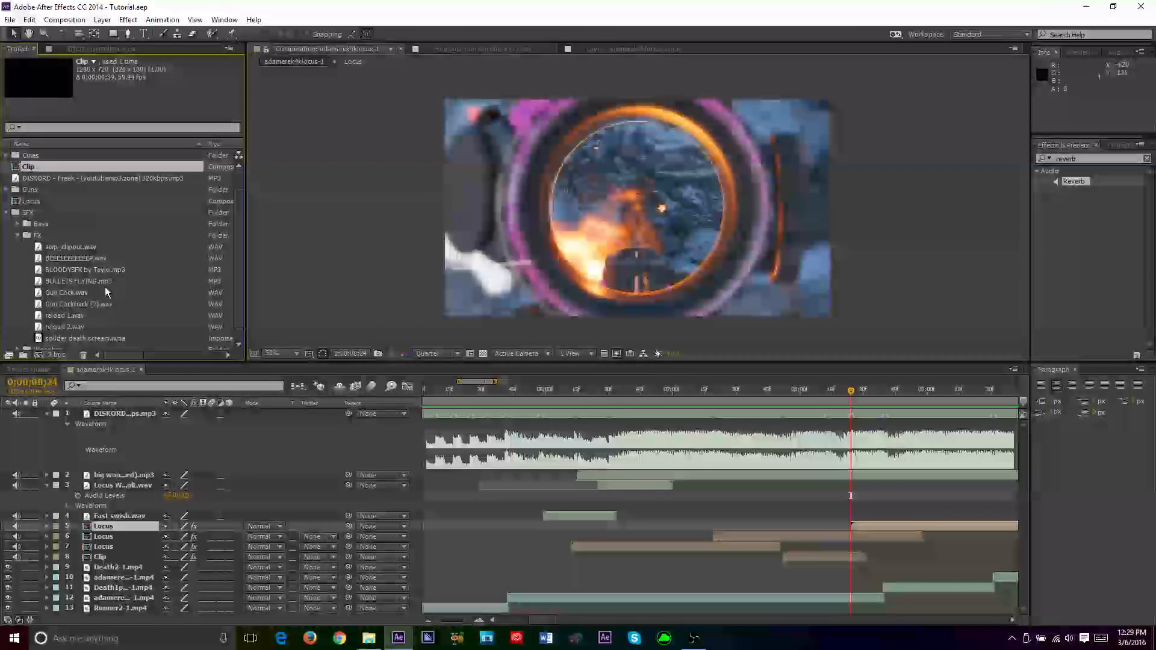
pyautogui.doubleClick(100, 258)
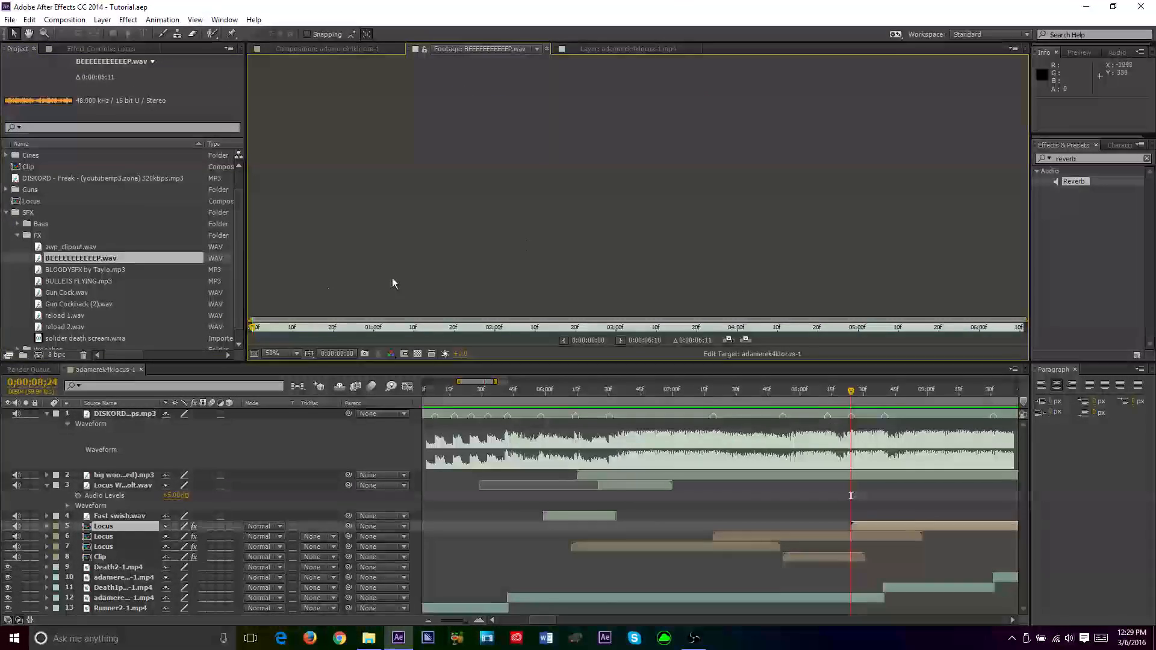
pyautogui.press('space')
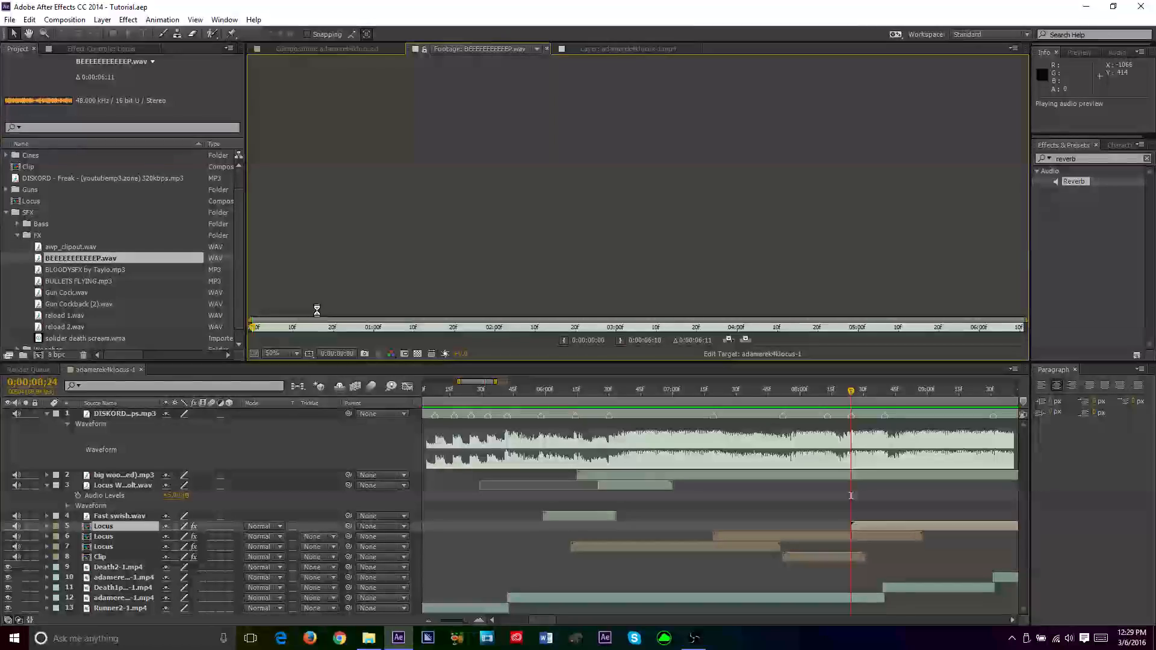
pyautogui.click(331, 49)
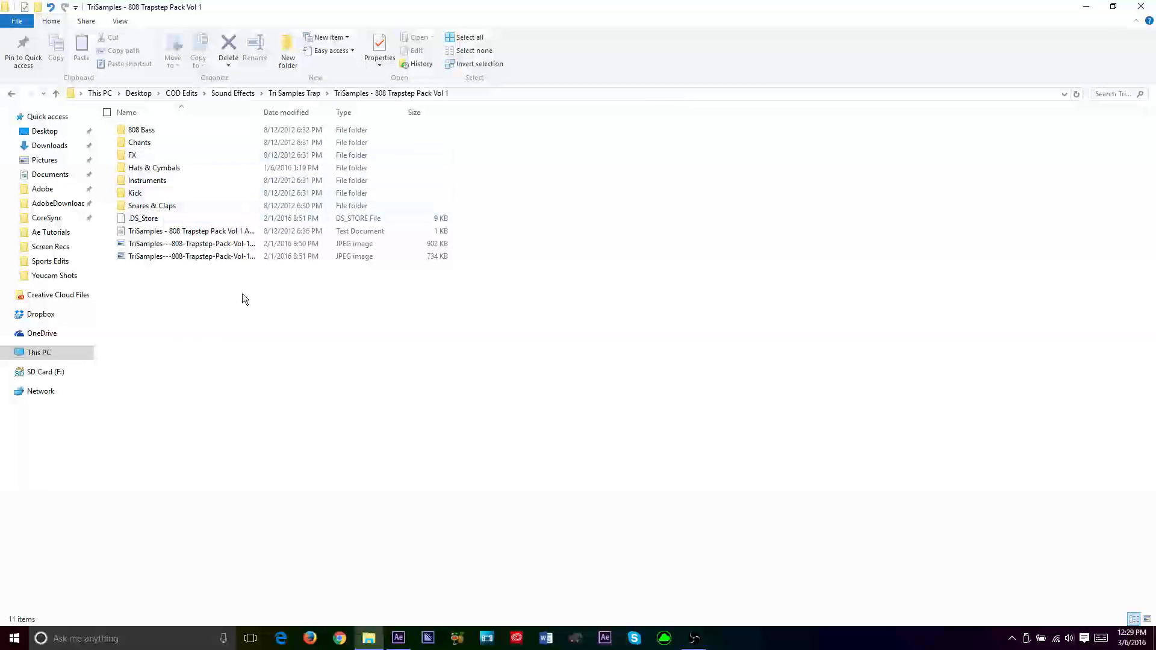
# In File Explorer, look into the Trapstep pack's FX folder and audition several samples from its 808 Bass folder
pyautogui.doubleClick(226, 154)
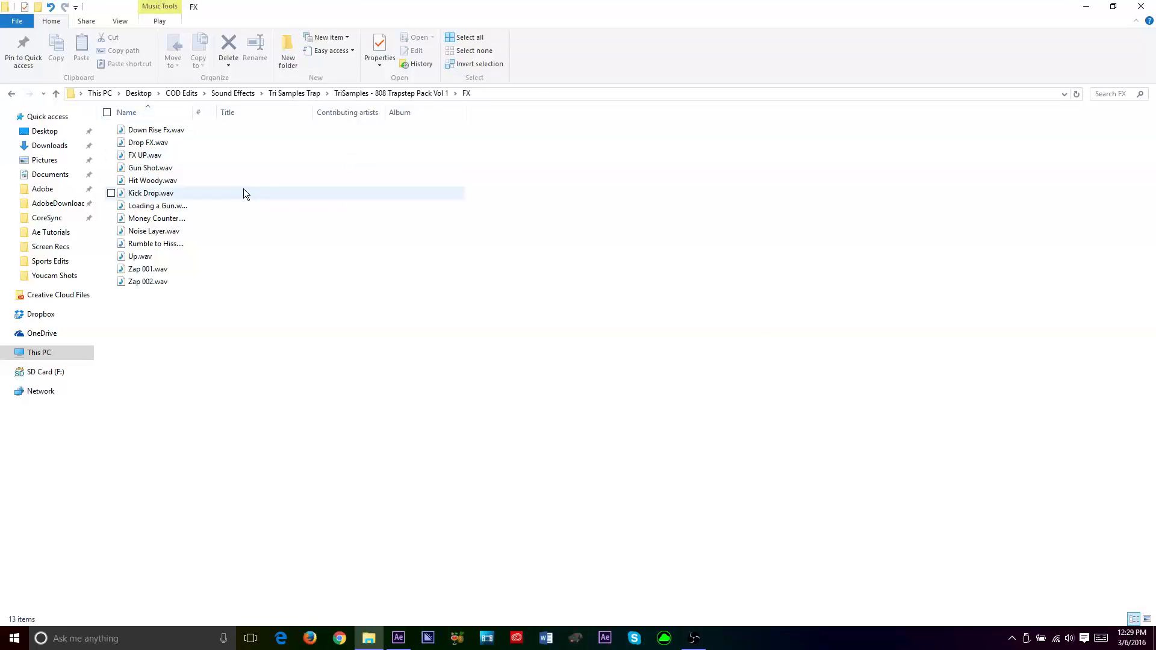
pyautogui.press('BackSpace')
pyautogui.doubleClick(183, 135)
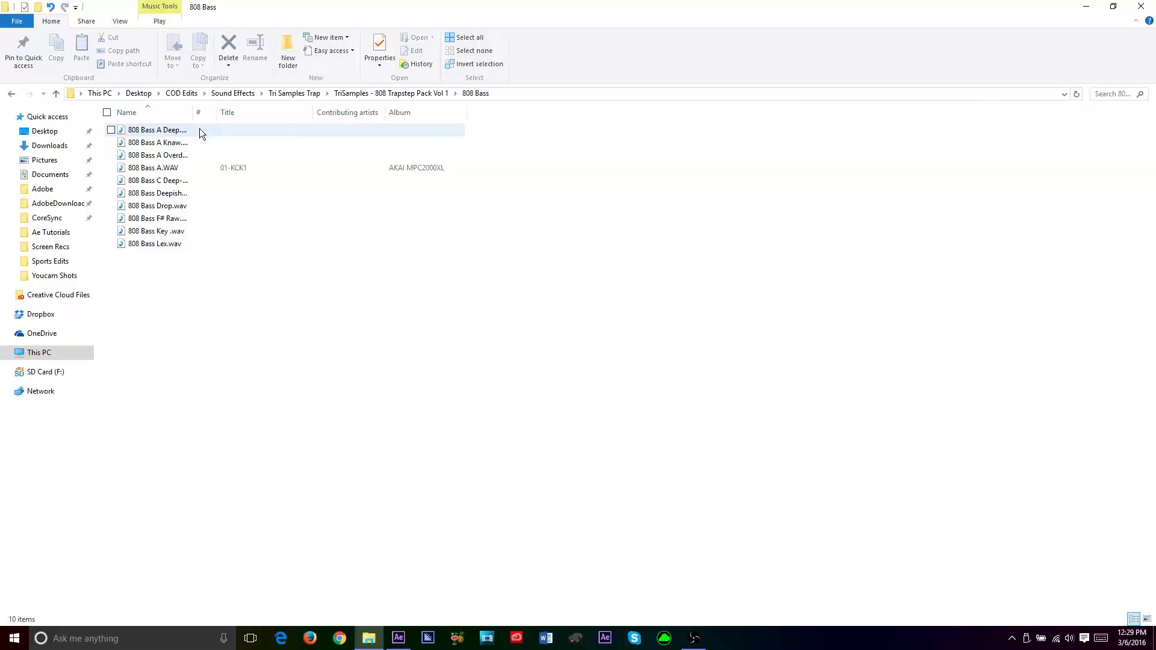
pyautogui.click(200, 128)
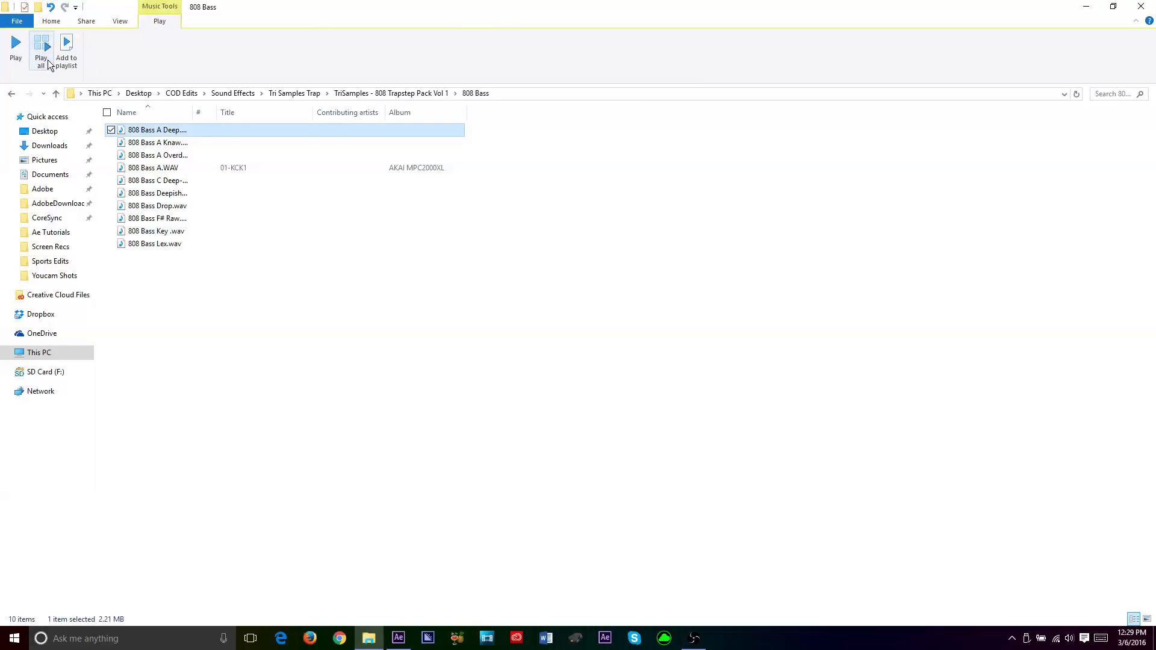
pyautogui.click(48, 60)
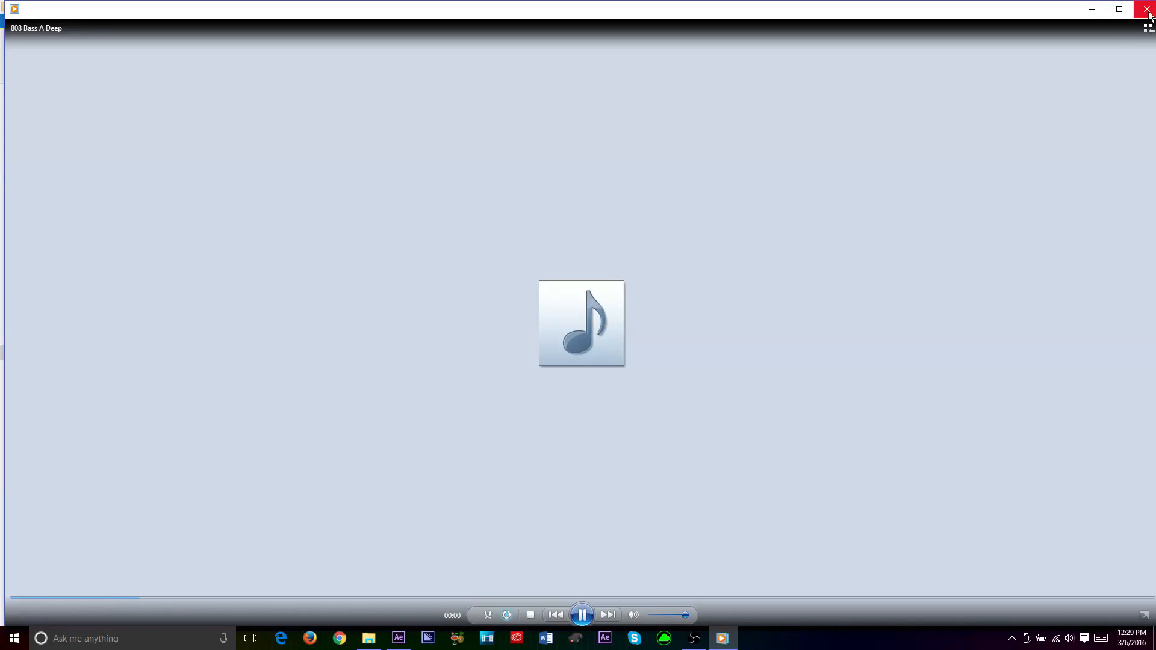
pyautogui.click(611, 616)
pyautogui.click(612, 616)
pyautogui.click(611, 615)
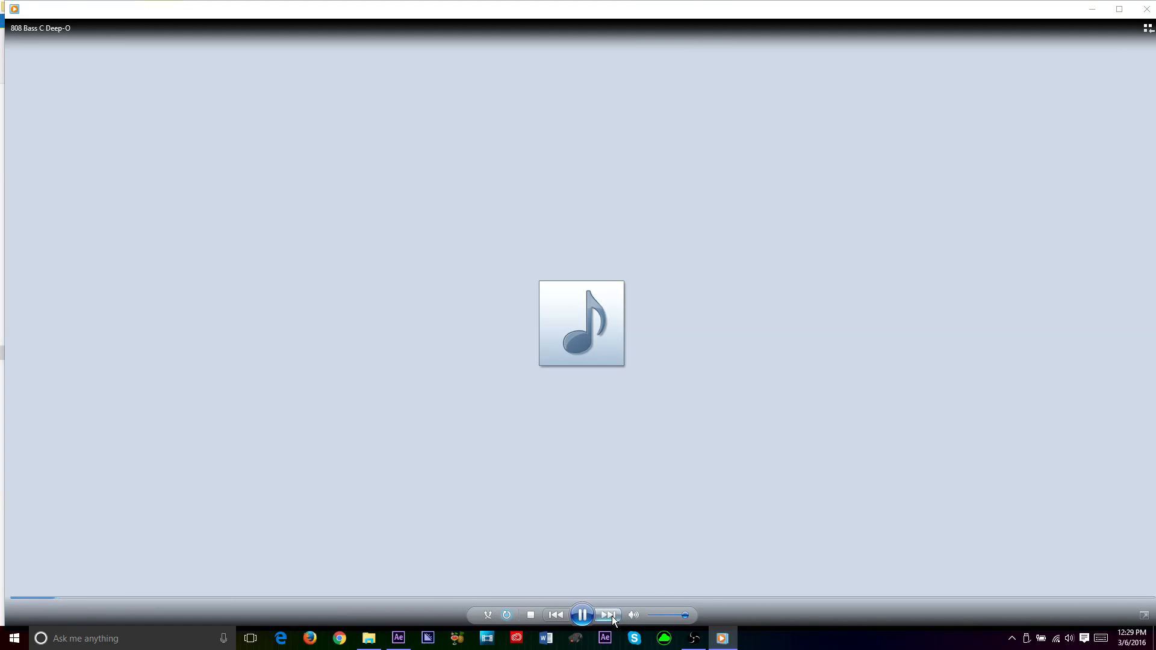
pyautogui.click(612, 616)
pyautogui.click(1146, 9)
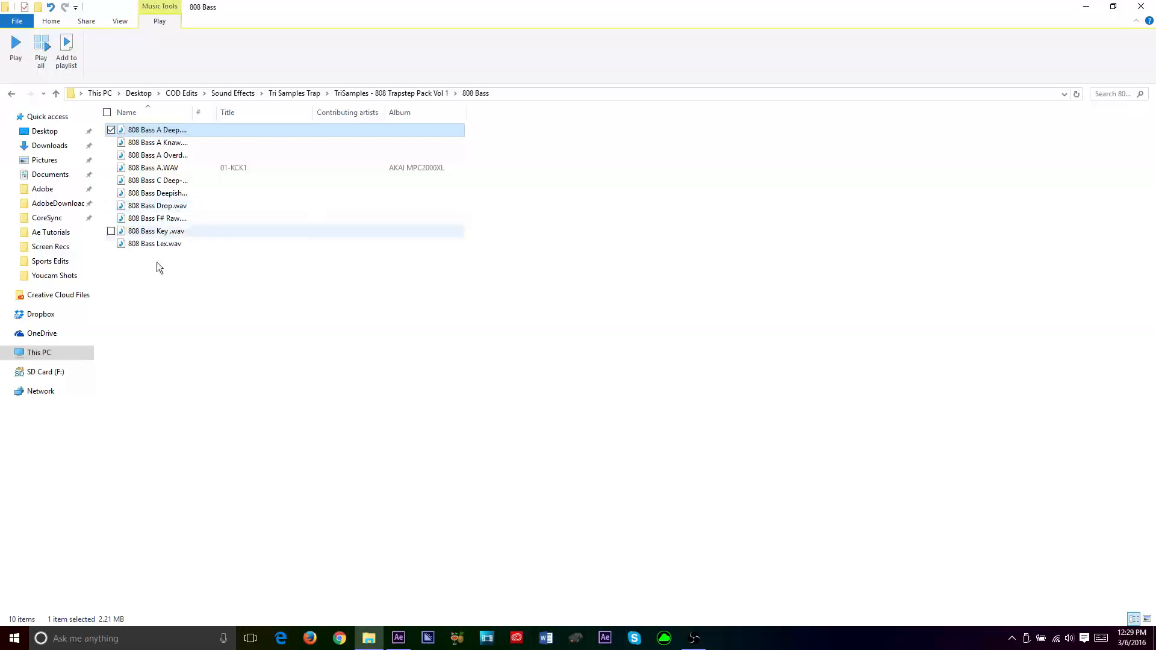
# Audition FX UP.wav from the Trapstep pack's FX folder and close the player
pyautogui.press('BackSpace')
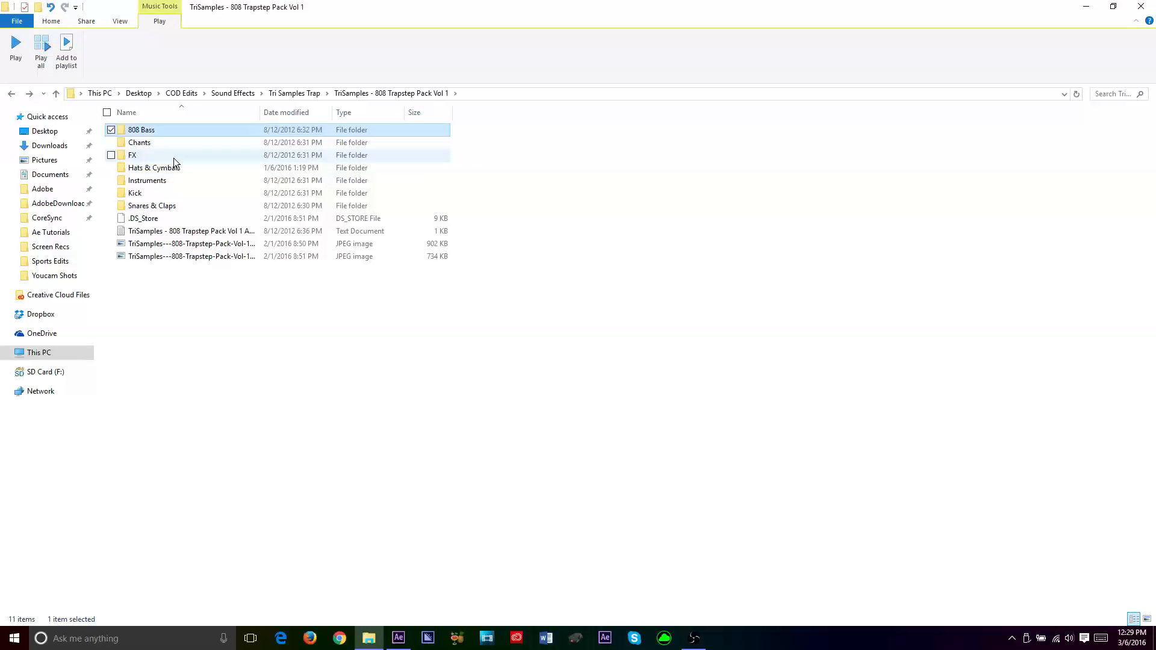
pyautogui.doubleClick(173, 158)
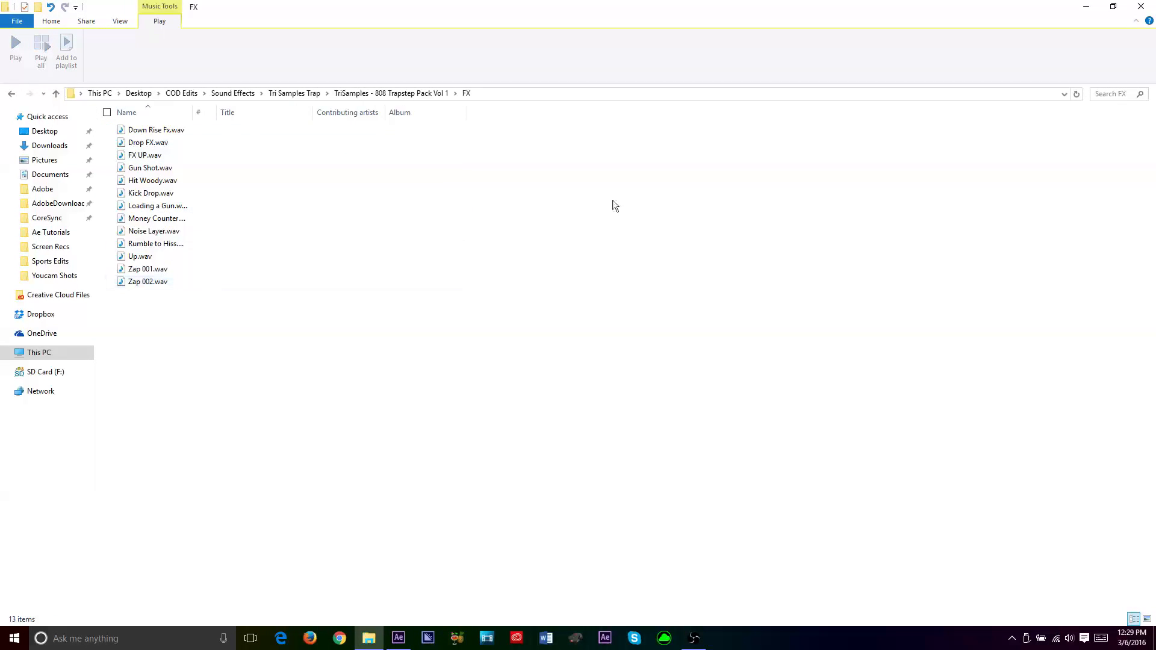
pyautogui.doubleClick(201, 155)
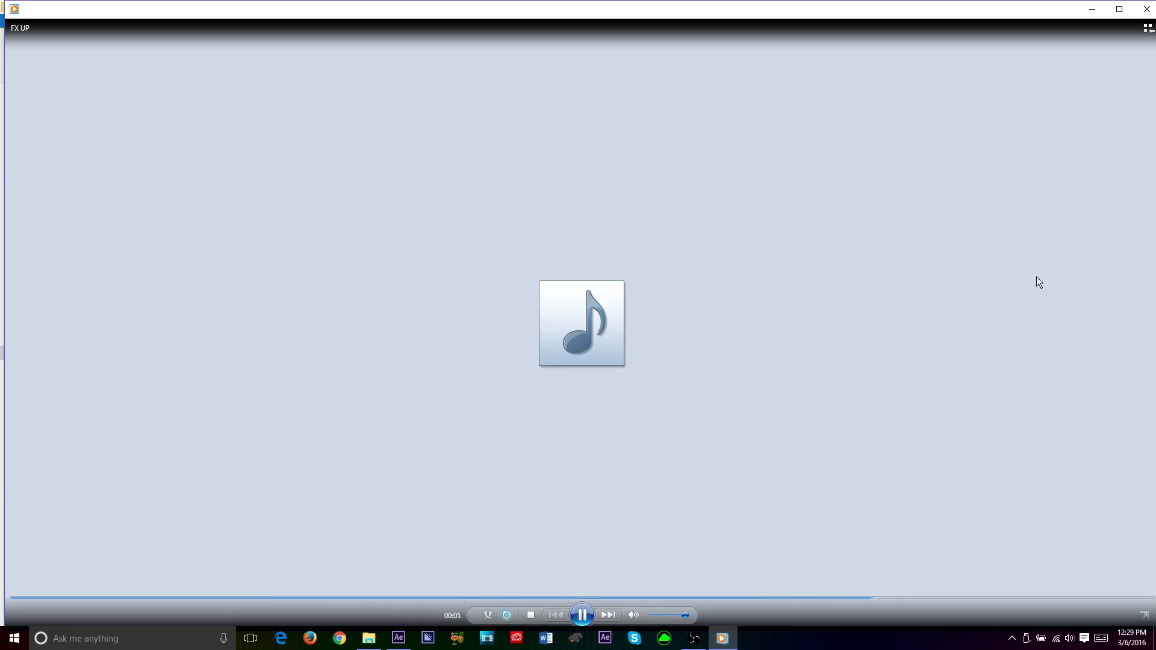
pyautogui.click(1148, 9)
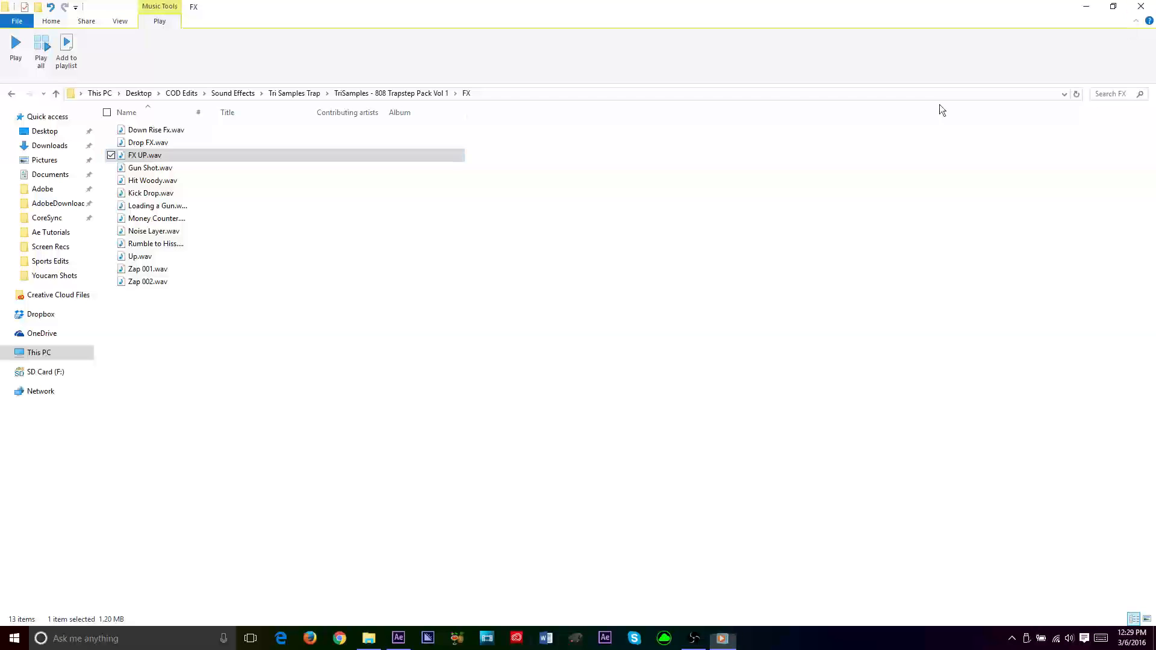
# Return to After Effects, collapse the project's FX folder and expand the Wooshes folder
pyautogui.click(1112, 6)
pyautogui.moveTo(1012, 31); pyautogui.dragTo(0, 142)
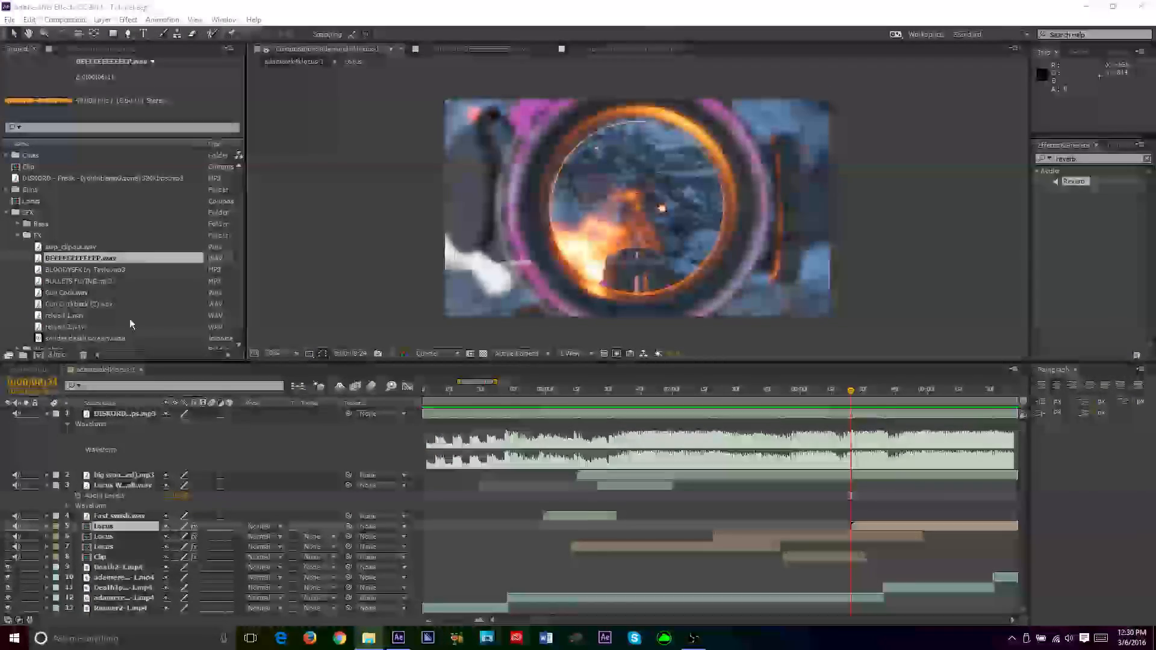
pyautogui.scroll(-1, 110, 301)
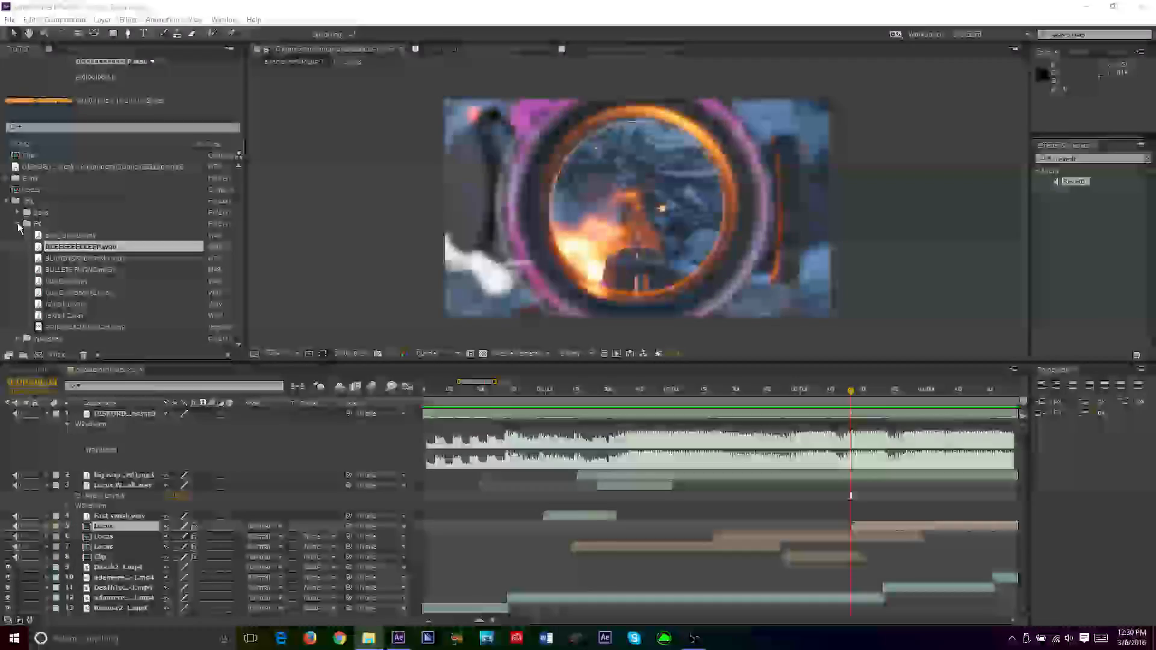
pyautogui.click(18, 224)
pyautogui.click(18, 270)
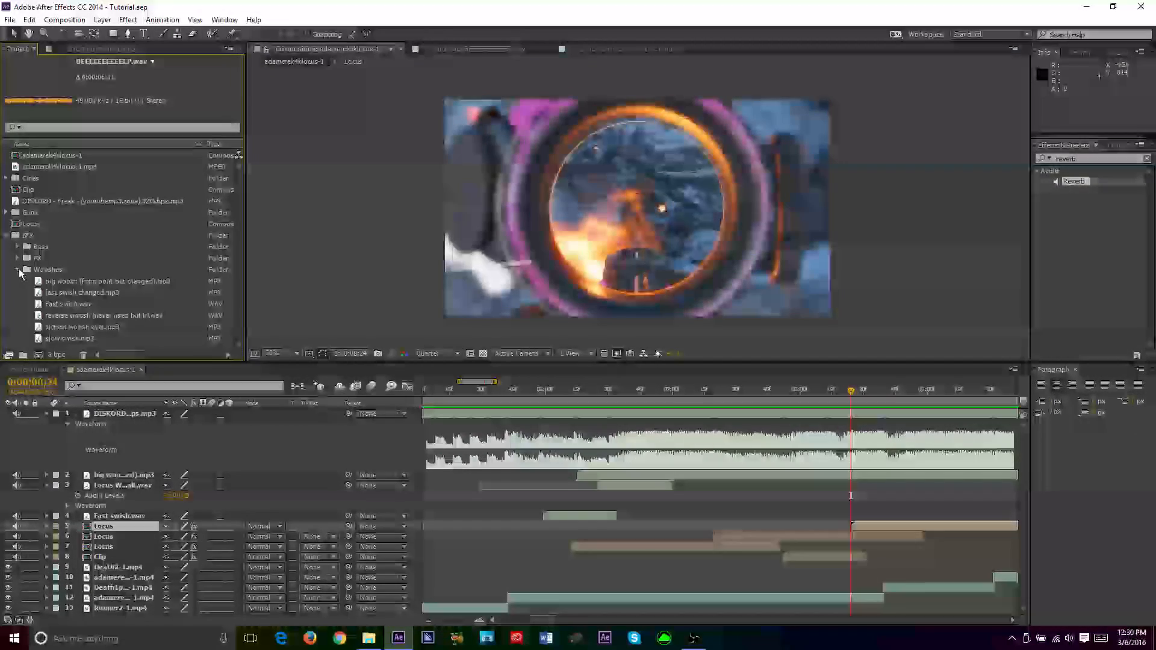
# Try layering the sickest woosh ever.mp3 sound so that its peak lands at 0;00;08;24, remove it and save
pyautogui.moveTo(103, 327); pyautogui.dragTo(270, 511)
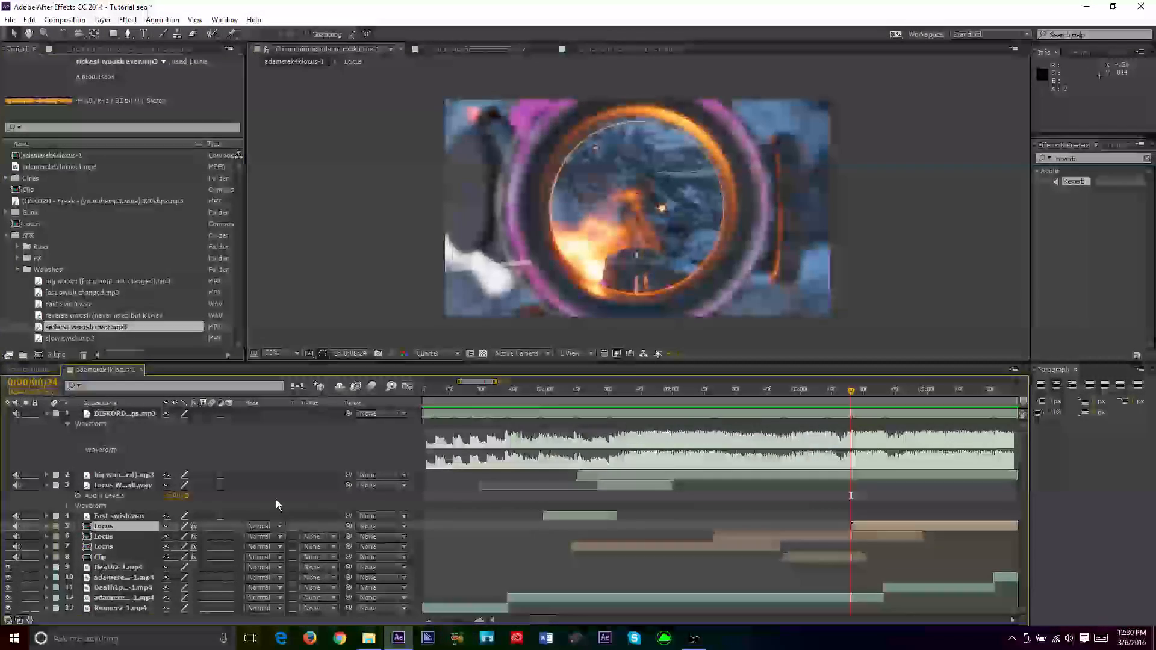
pyautogui.press('l')
pyautogui.press('l')
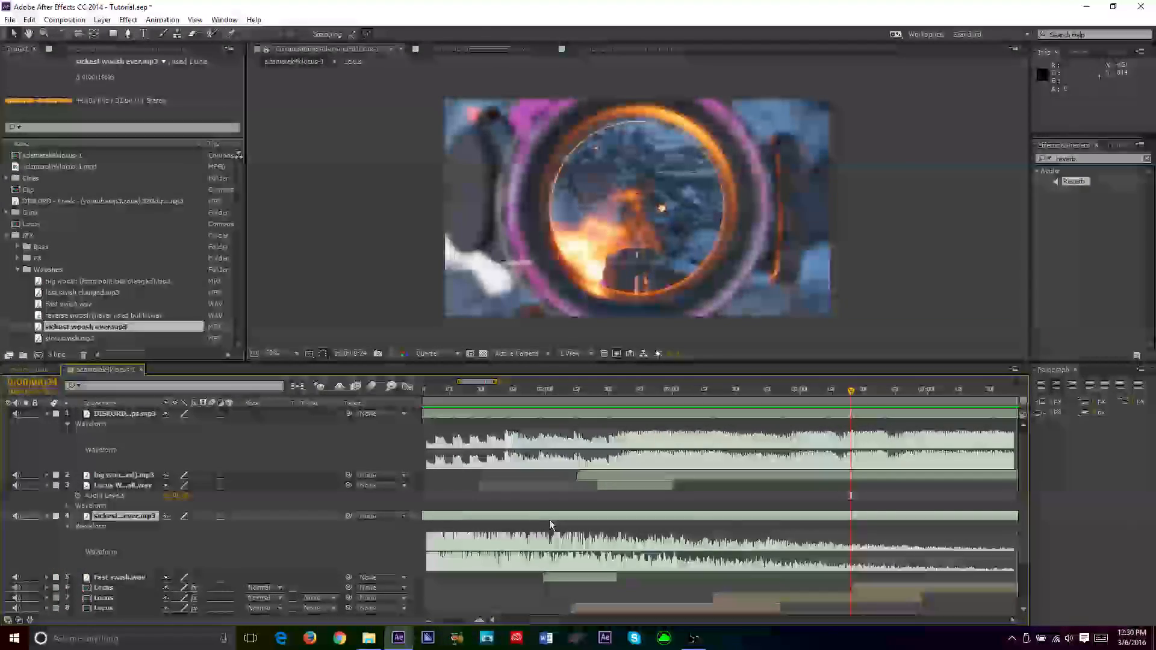
pyautogui.moveTo(990, 526); pyautogui.dragTo(949, 519)
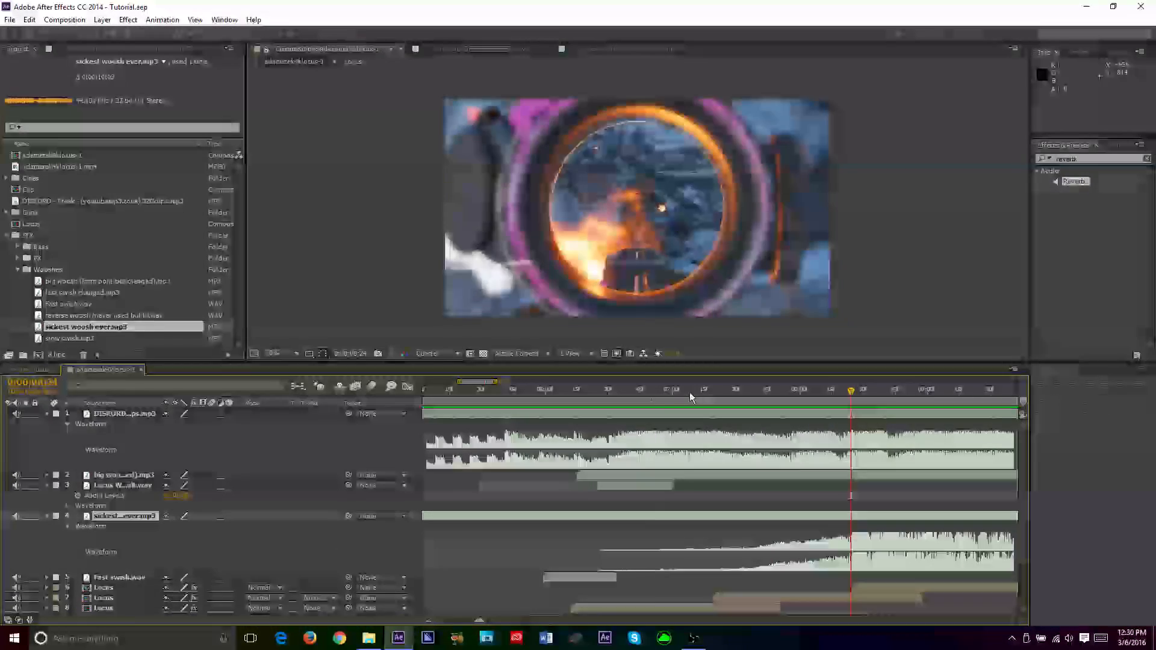
pyautogui.moveTo(689, 392); pyautogui.dragTo(652, 399)
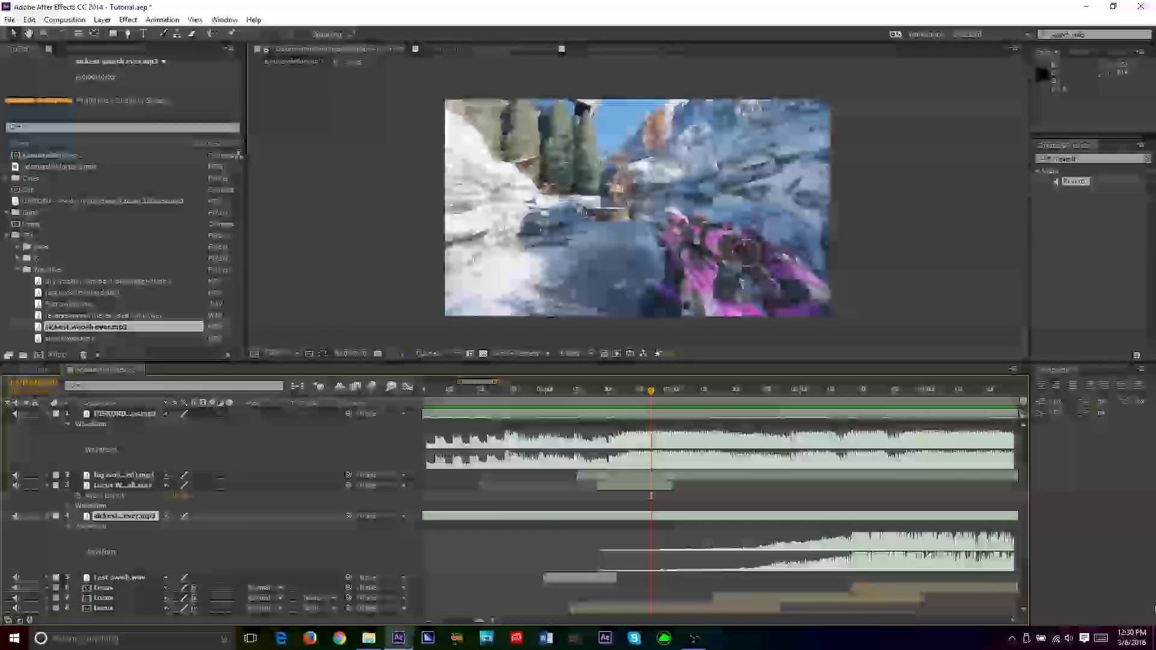
pyautogui.press('Delete')
pyautogui.click(849, 394)
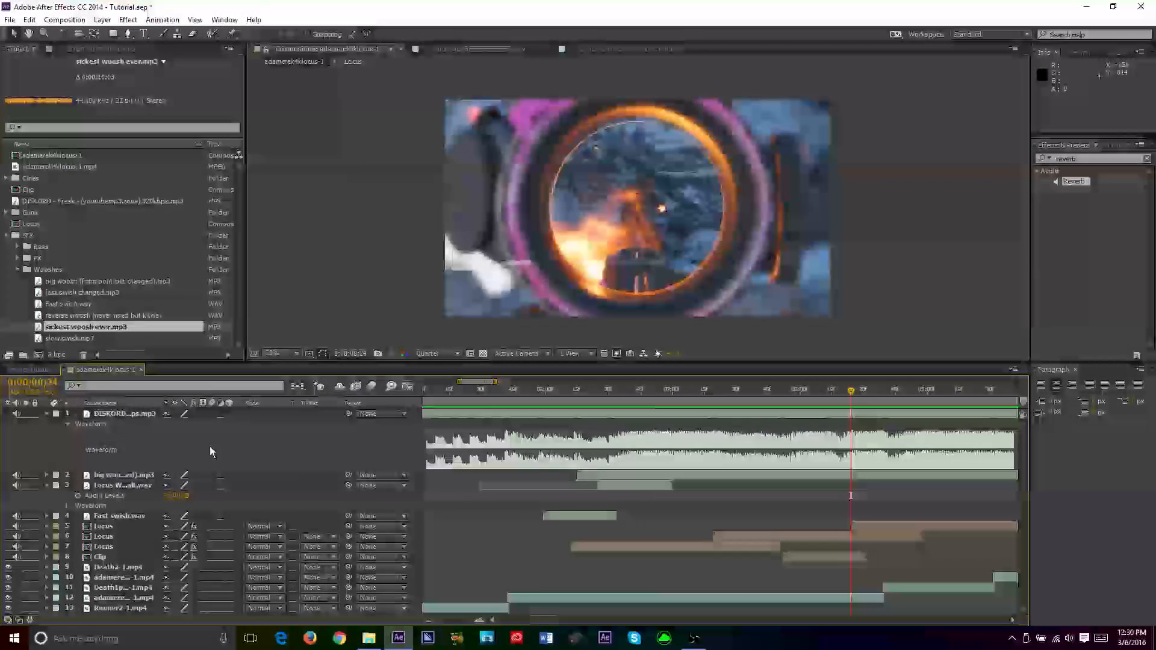
pyautogui.hotkey('ctrl', 's')
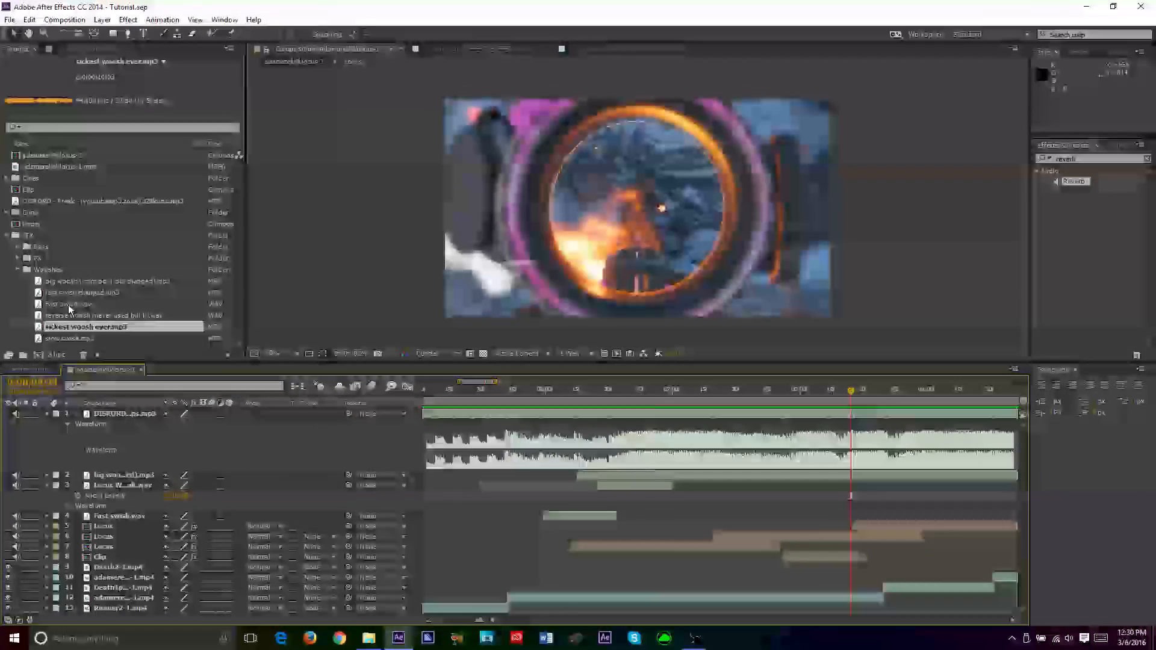
# Add fast swish changed.mp3 above the Fast swish layer, align its peak with 0;00;08;24 using the waveform, and save the project
pyautogui.moveTo(74, 295); pyautogui.dragTo(99, 509)
pyautogui.press('[')
pyautogui.press('l')
pyautogui.press('l')
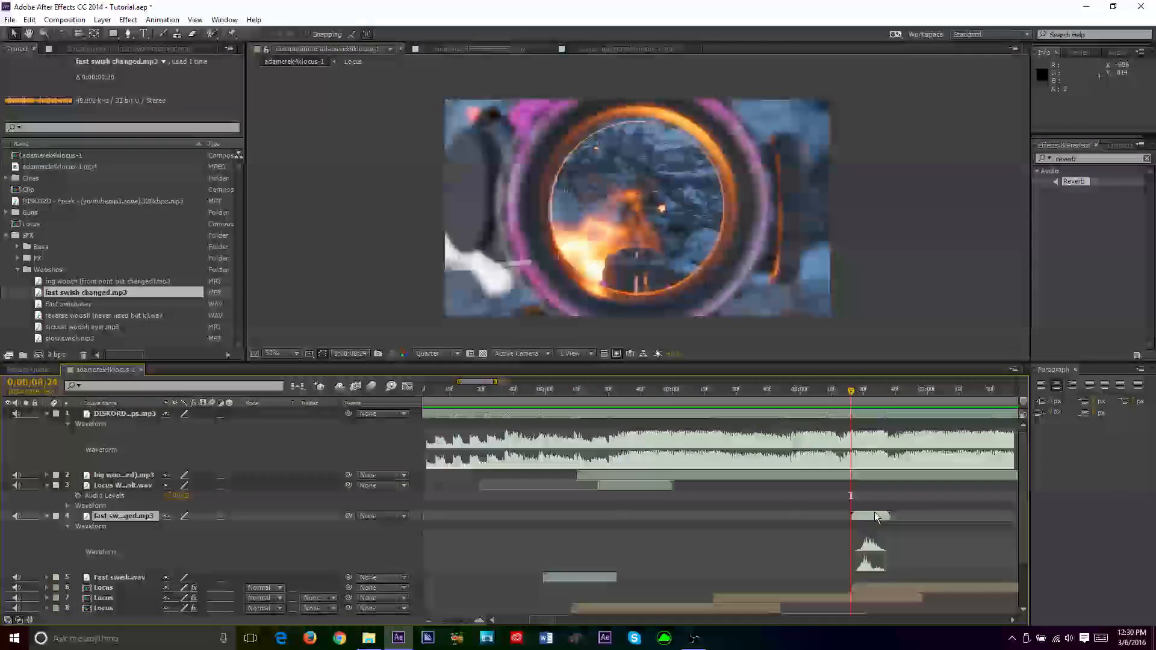
pyautogui.moveTo(869, 520); pyautogui.dragTo(854, 520)
pyautogui.press('l')
pyautogui.press('l')
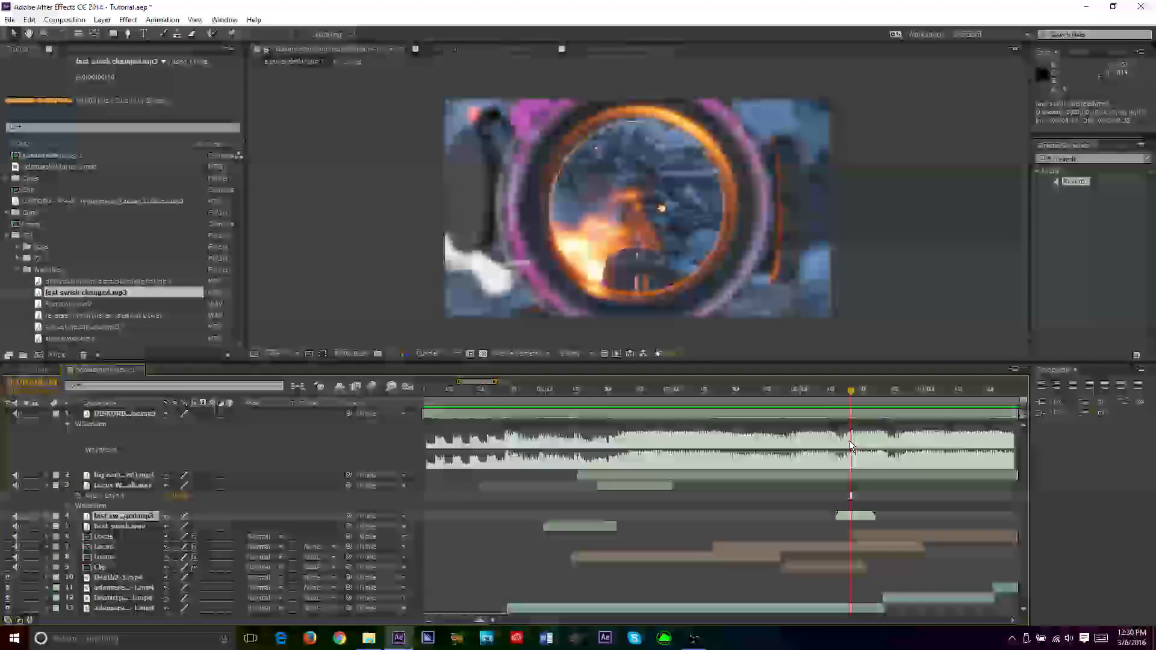
pyautogui.hotkey('ctrl', 's')
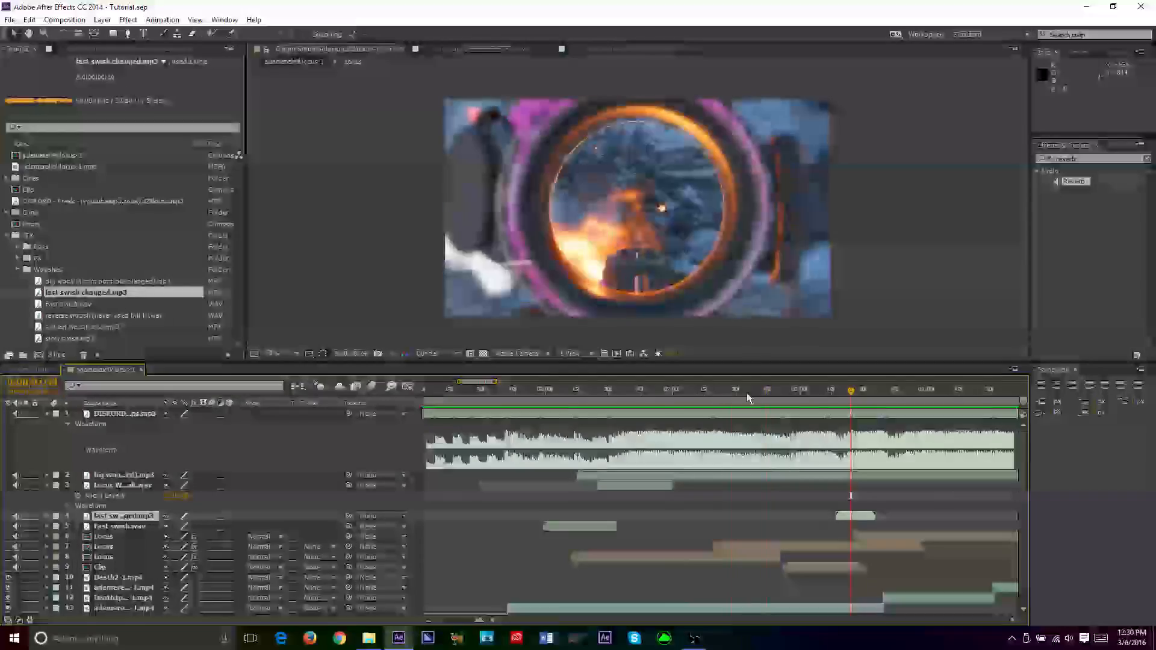
# Fine-tune the new swish's timing around the last Locus shot with audio previews, save, and collapse the Locus bolt layer's properties
pyautogui.click(659, 397)
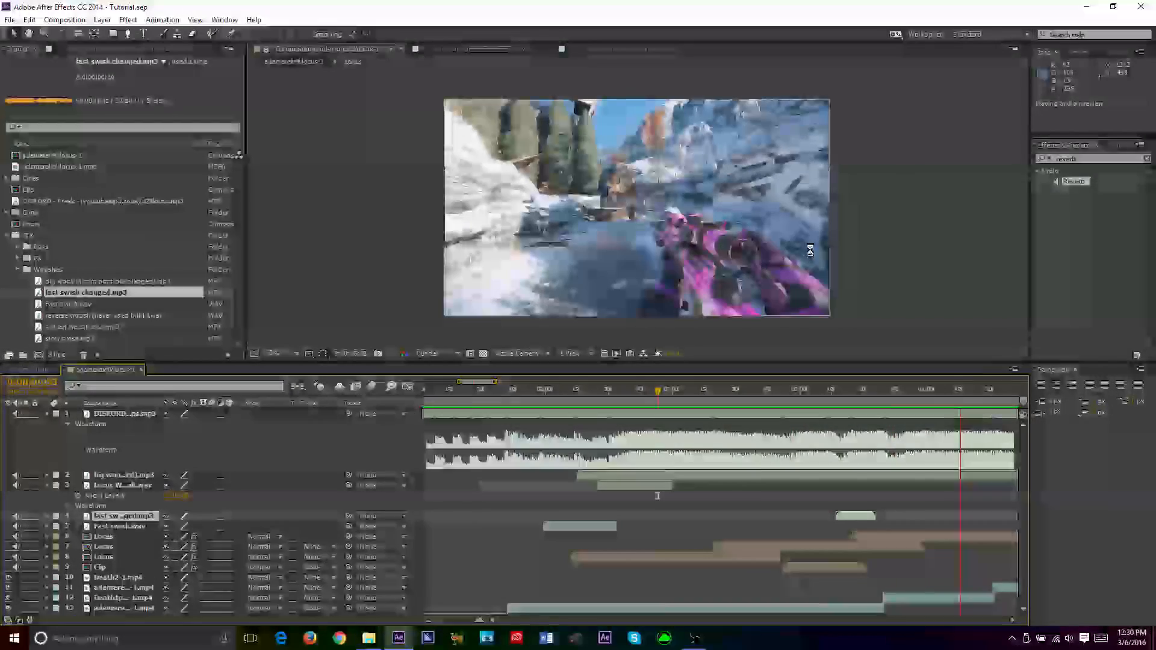
pyautogui.moveTo(858, 516); pyautogui.dragTo(852, 517)
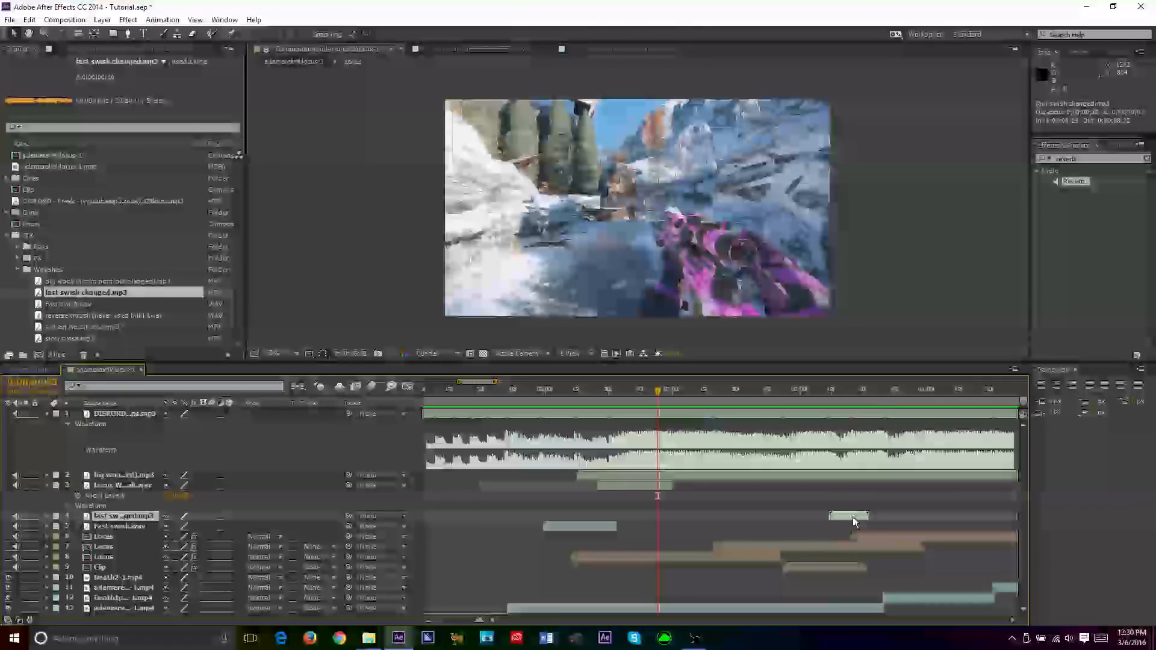
pyautogui.press('KP_Decimal')
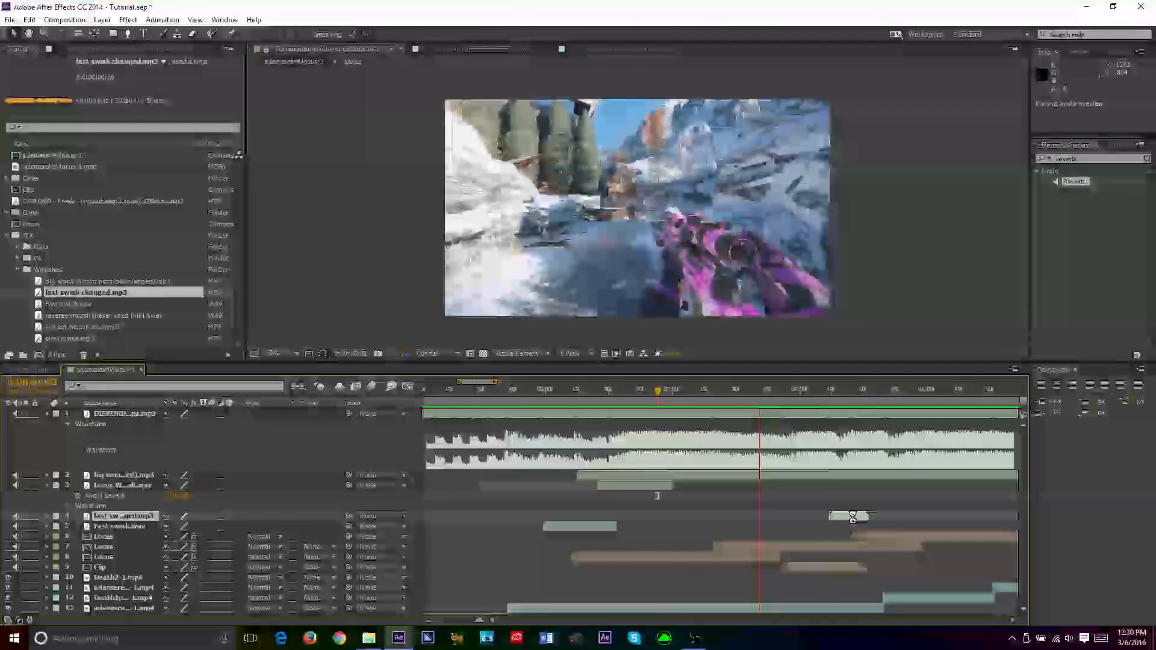
pyautogui.moveTo(852, 516); pyautogui.dragTo(858, 519)
pyautogui.press('KP_Decimal')
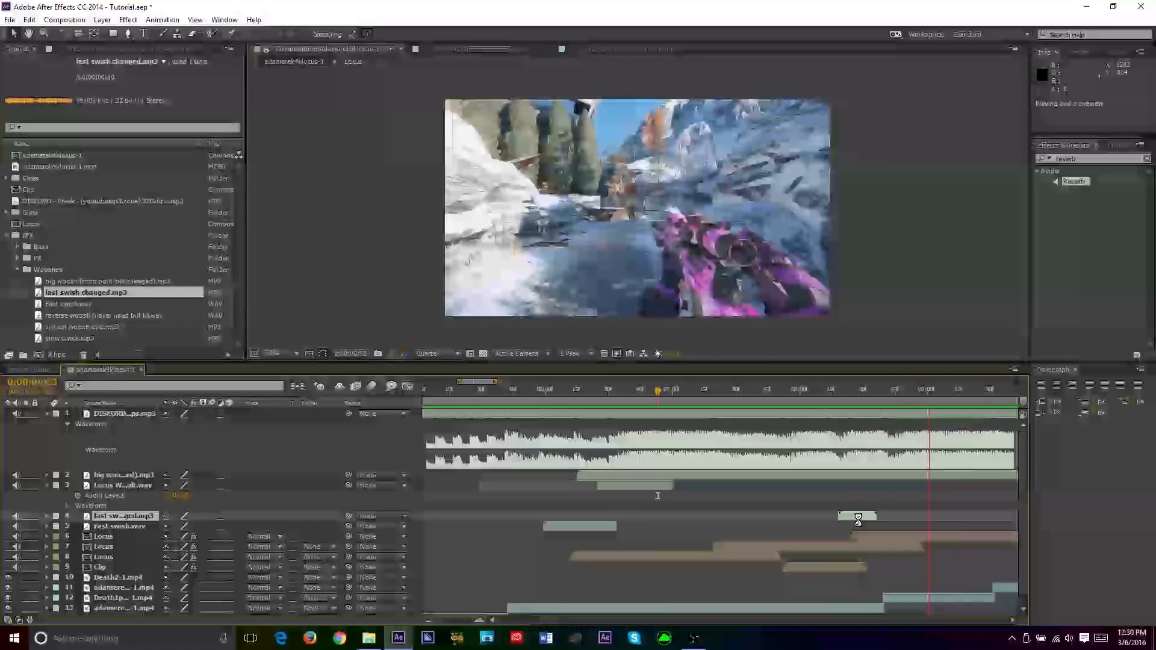
pyautogui.hotkey('ctrl', 's')
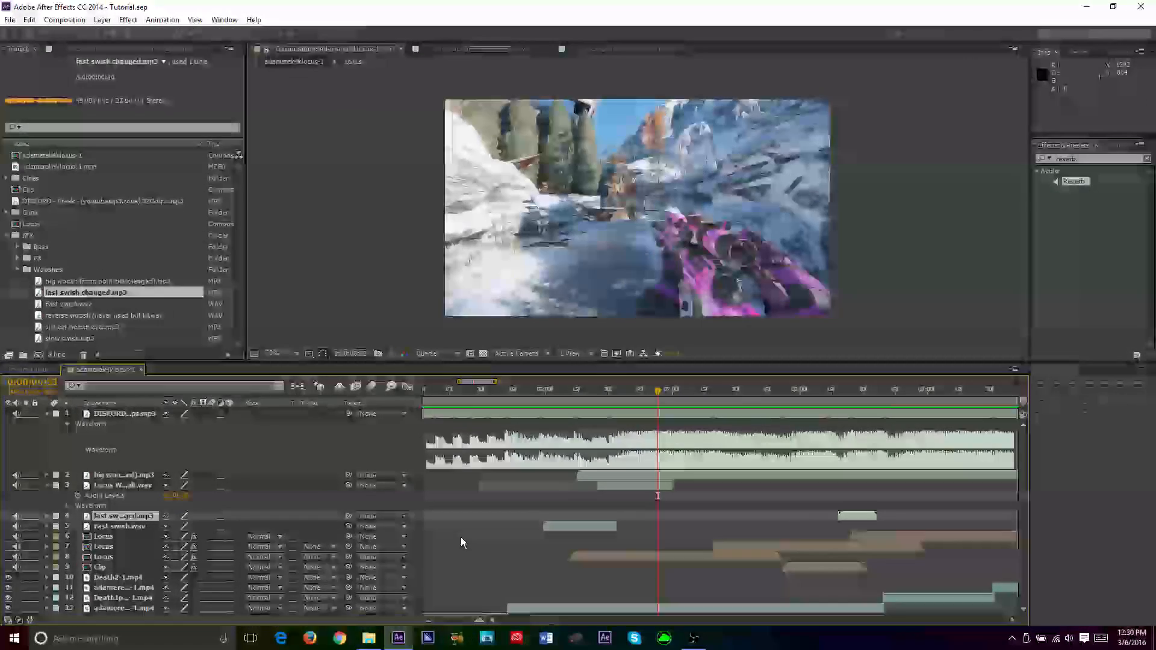
pyautogui.click(46, 485)
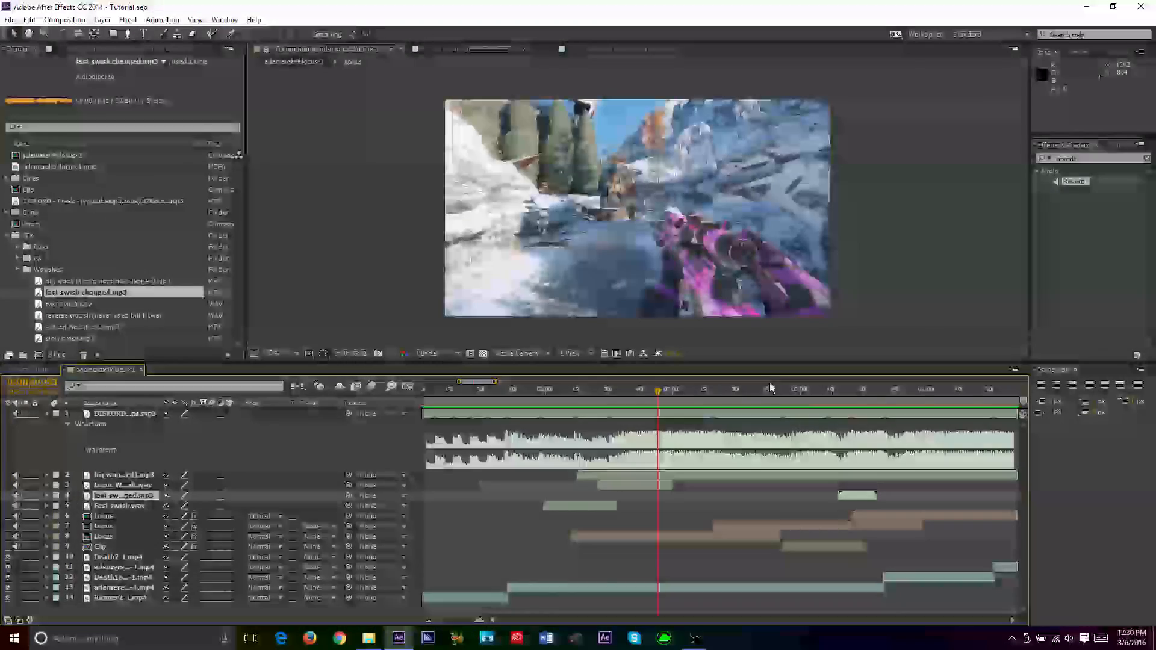
# Scrub to the cut at the first death clip, open solider death scream.wma from the FX folder, and return to the composition view
pyautogui.moveTo(818, 396); pyautogui.dragTo(886, 416)
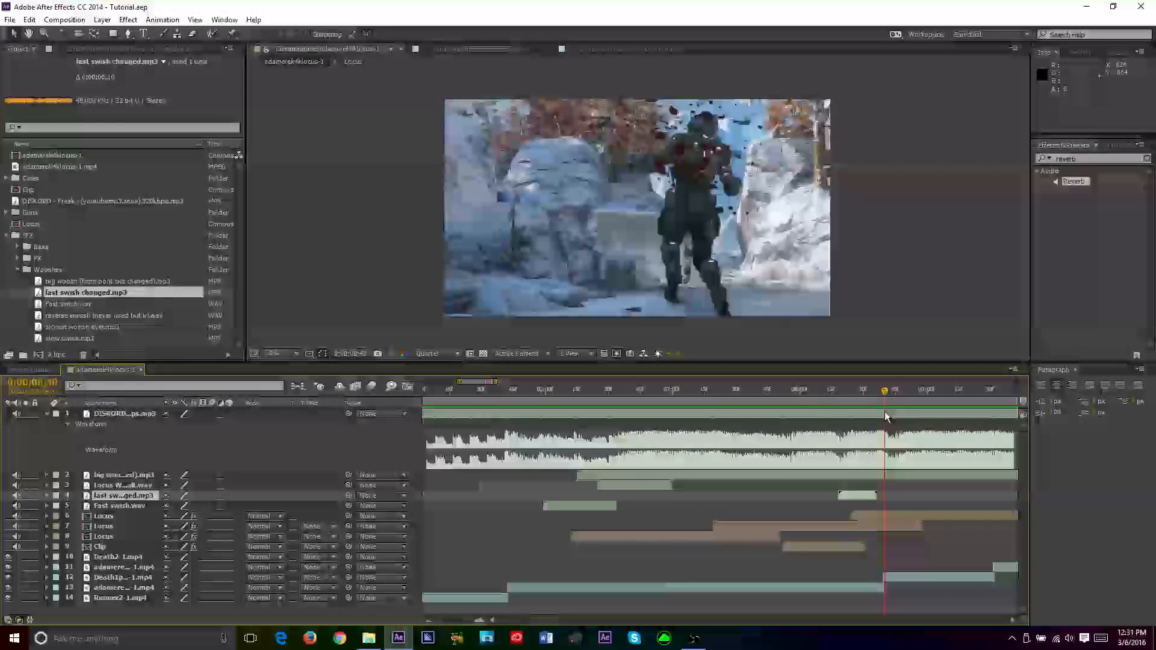
pyautogui.moveTo(495, 382); pyautogui.dragTo(463, 381)
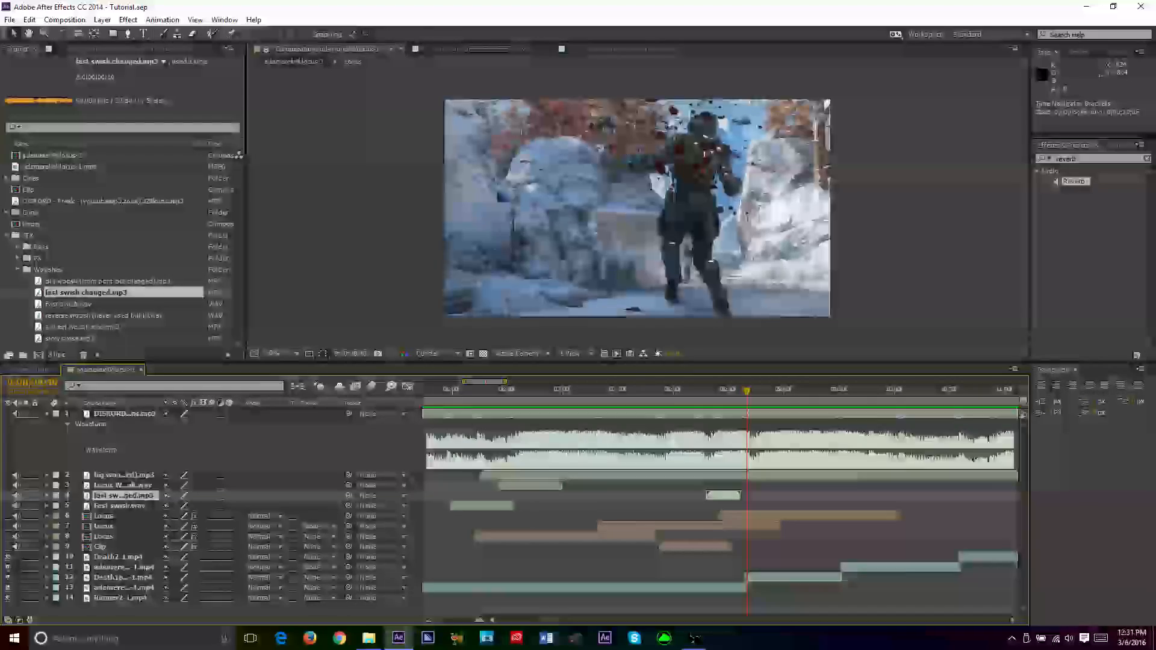
pyautogui.click(17, 259)
pyautogui.scroll(-2, 25, 261)
pyautogui.doubleClick(109, 339)
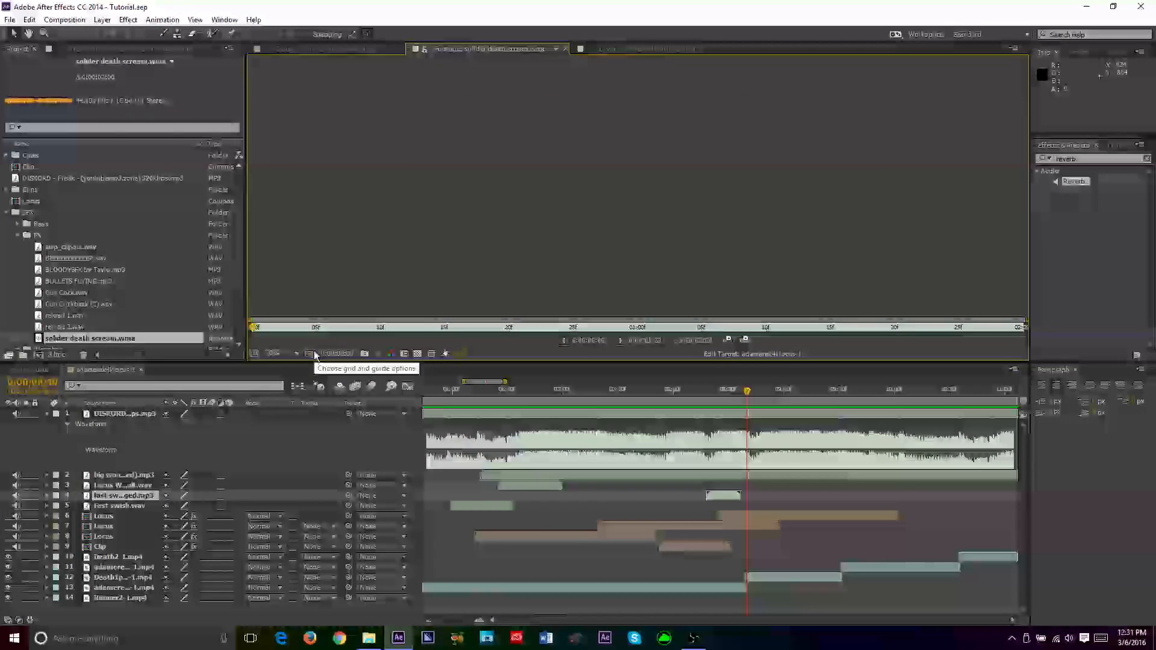
pyautogui.click(340, 48)
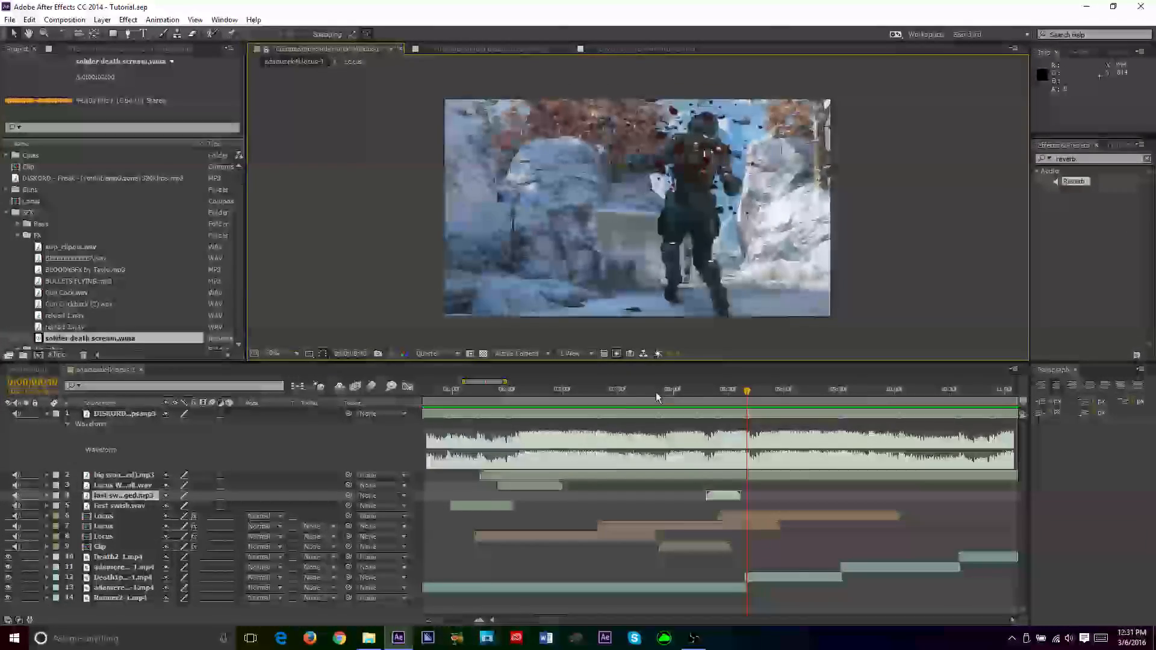
# Place the playhead on the last frame of the gameplay clip, just before the first death clip starts
pyautogui.moveTo(506, 382); pyautogui.dragTo(523, 383)
pyautogui.moveTo(650, 392); pyautogui.dragTo(650, 573)
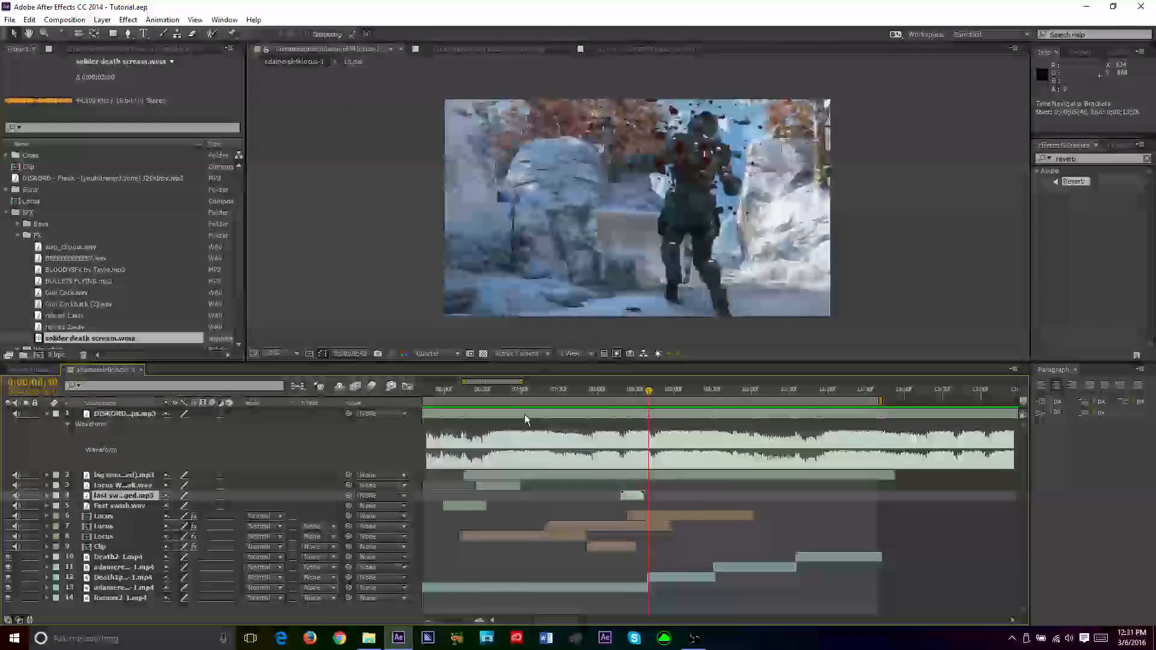
pyautogui.moveTo(521, 382); pyautogui.dragTo(473, 381)
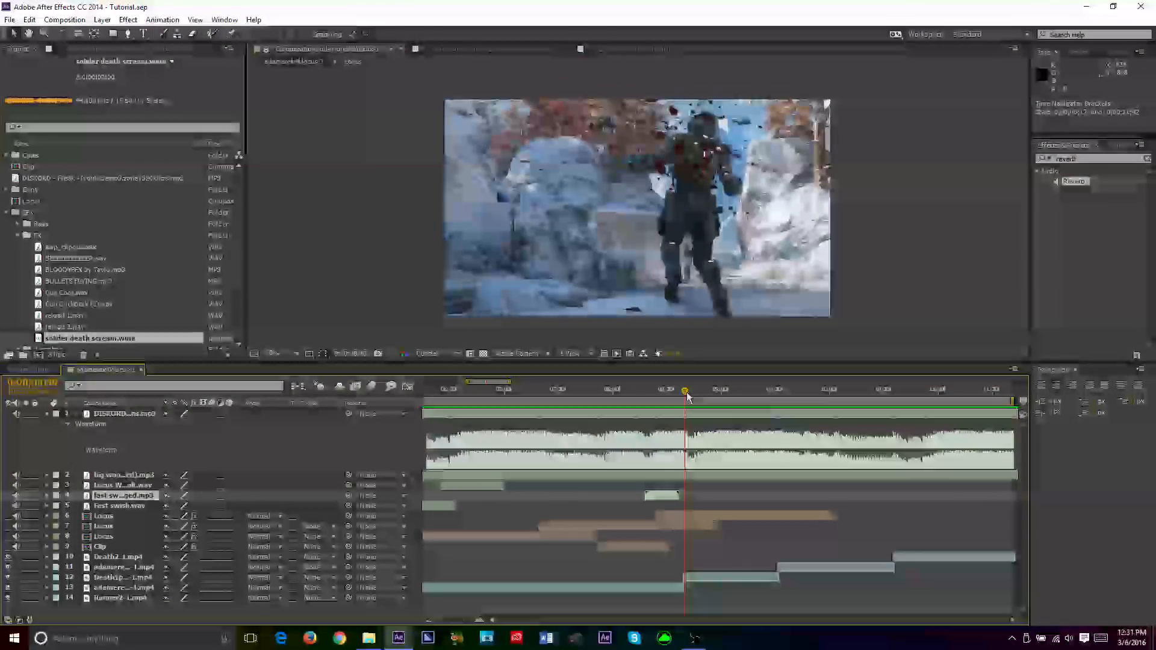
pyautogui.moveTo(685, 393); pyautogui.dragTo(686, 396)
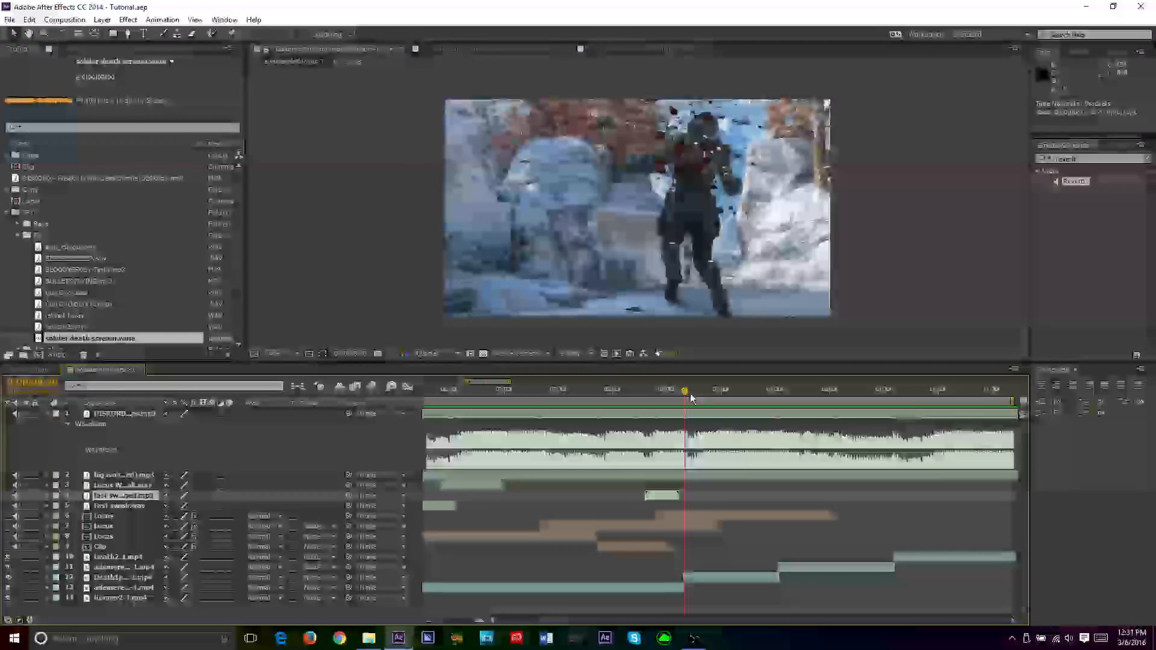
pyautogui.click(687, 393)
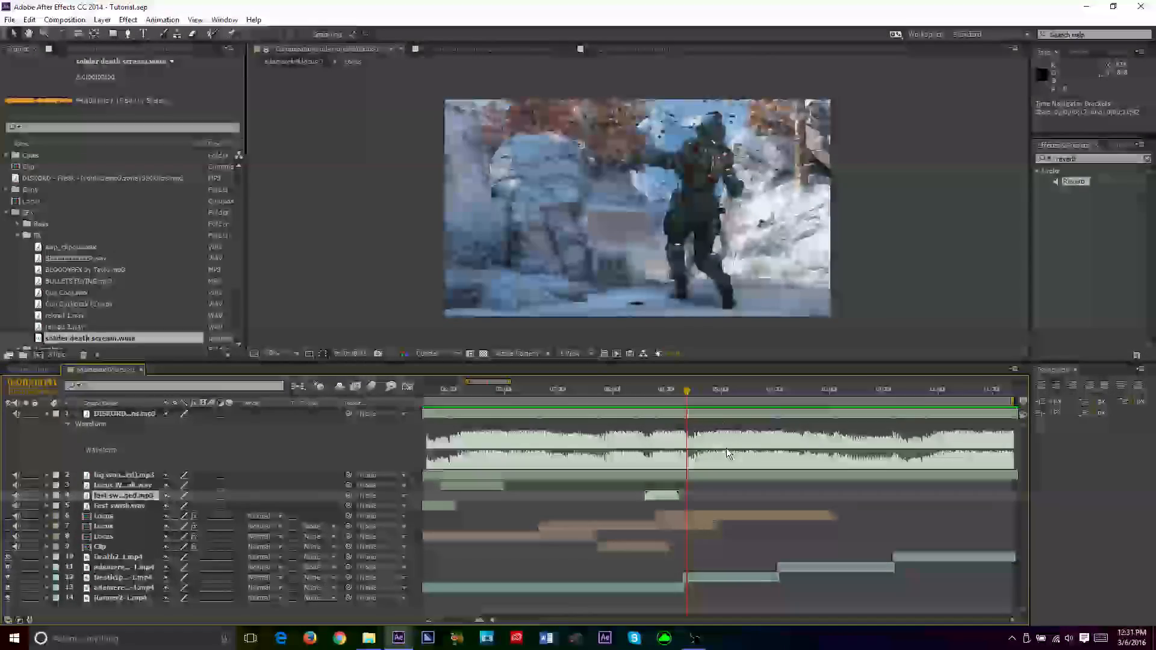
pyautogui.moveTo(684, 392); pyautogui.dragTo(683, 392)
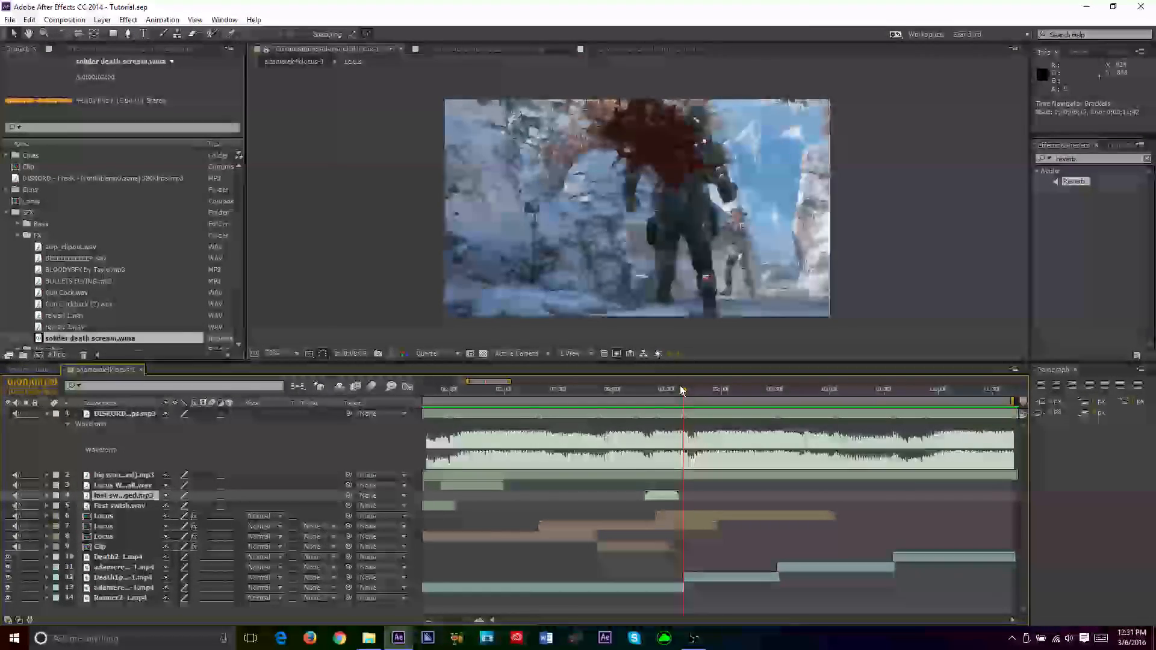
pyautogui.scroll(-3, 80, 315)
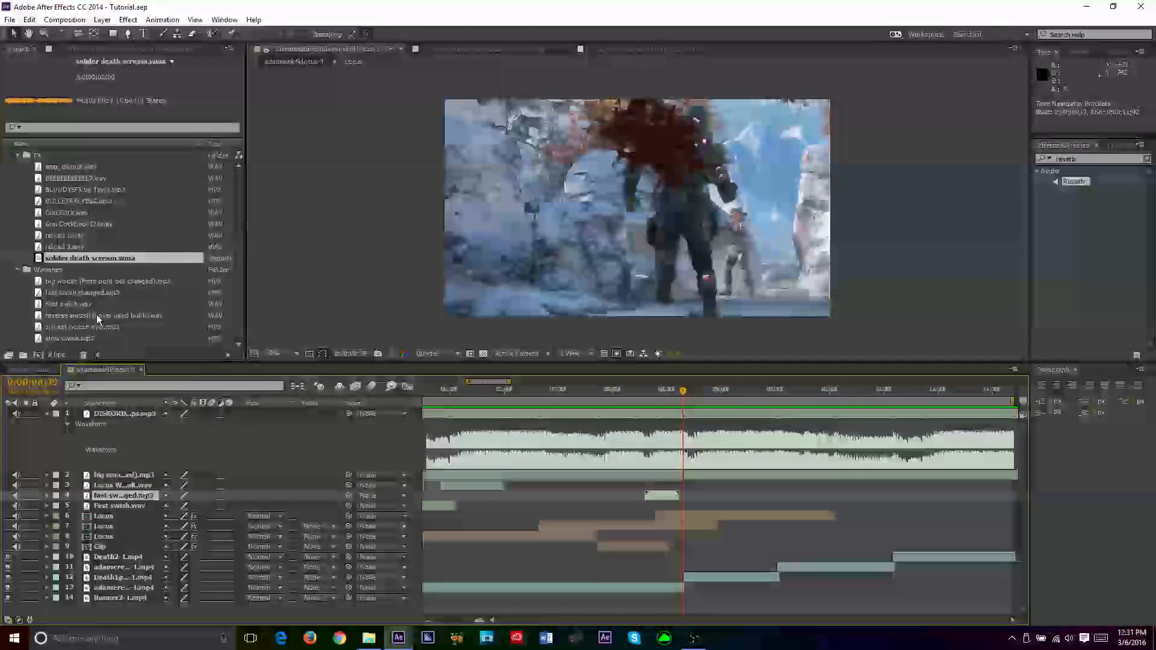
pyautogui.click(657, 590)
pyautogui.click(646, 393)
pyautogui.moveTo(692, 402)
pyautogui.mouseDown()
pyautogui.moveTo(714, 407)
pyautogui.moveTo(688, 418)
pyautogui.mouseUp()
pyautogui.press('pageup')
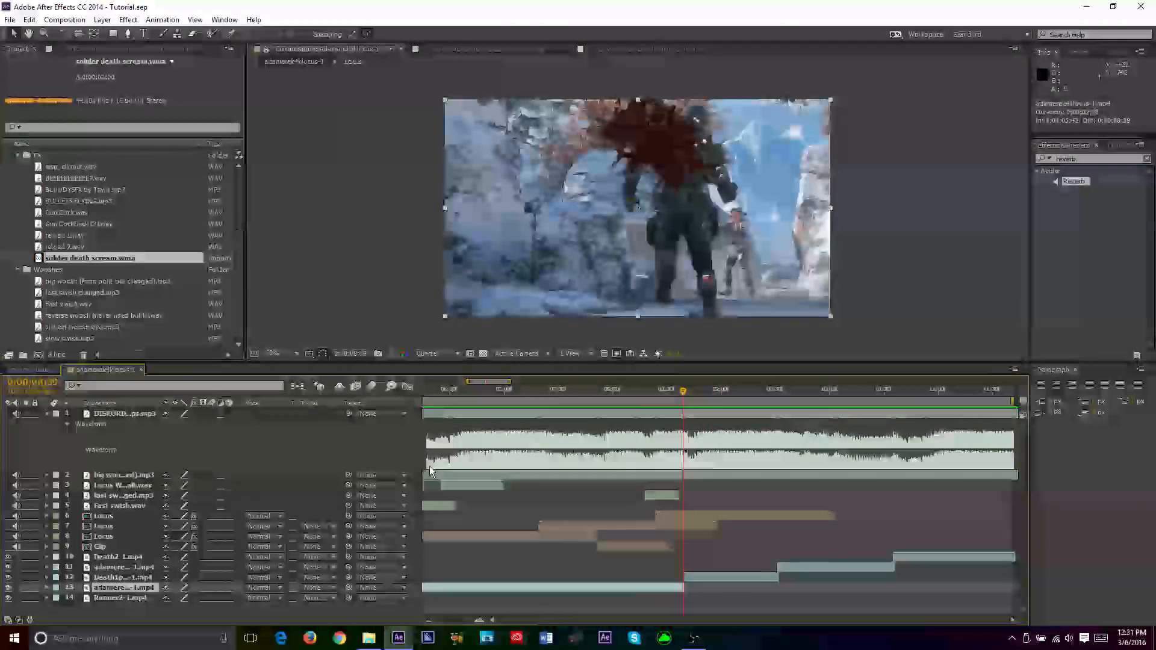
# Add another Fast swish.wav below the big woosh layer and align its waveform peak with the playhead at the end of the gameplay clip
pyautogui.moveTo(71, 303); pyautogui.dragTo(211, 481)
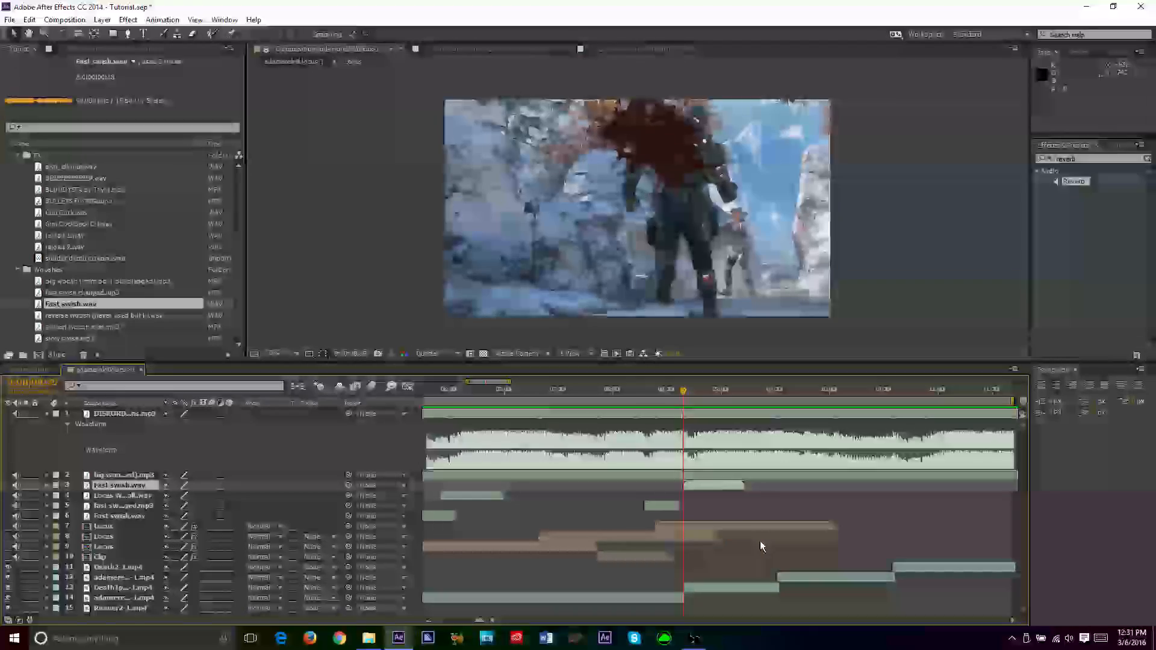
pyautogui.press('l')
pyautogui.press('l')
pyautogui.moveTo(734, 486); pyautogui.dragTo(711, 491)
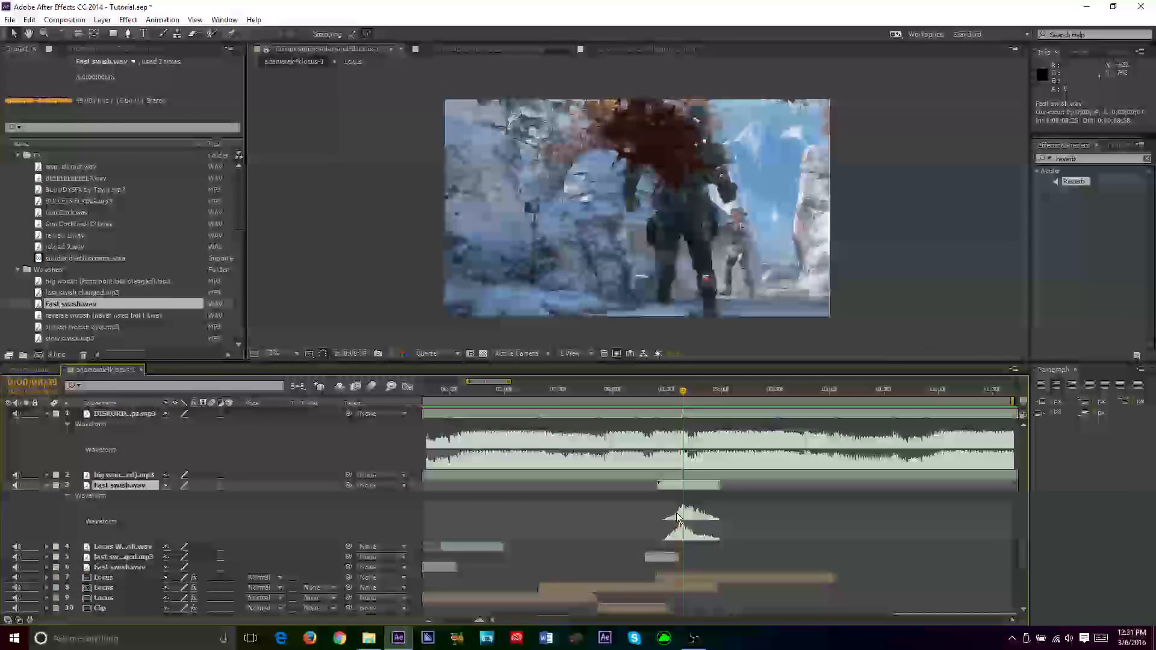
pyautogui.press('l')
pyautogui.press('l')
# Preview the audio around the new swish, move the playhead to the last Locus shot at 0;00;08;24, and save the project
pyautogui.click(588, 394)
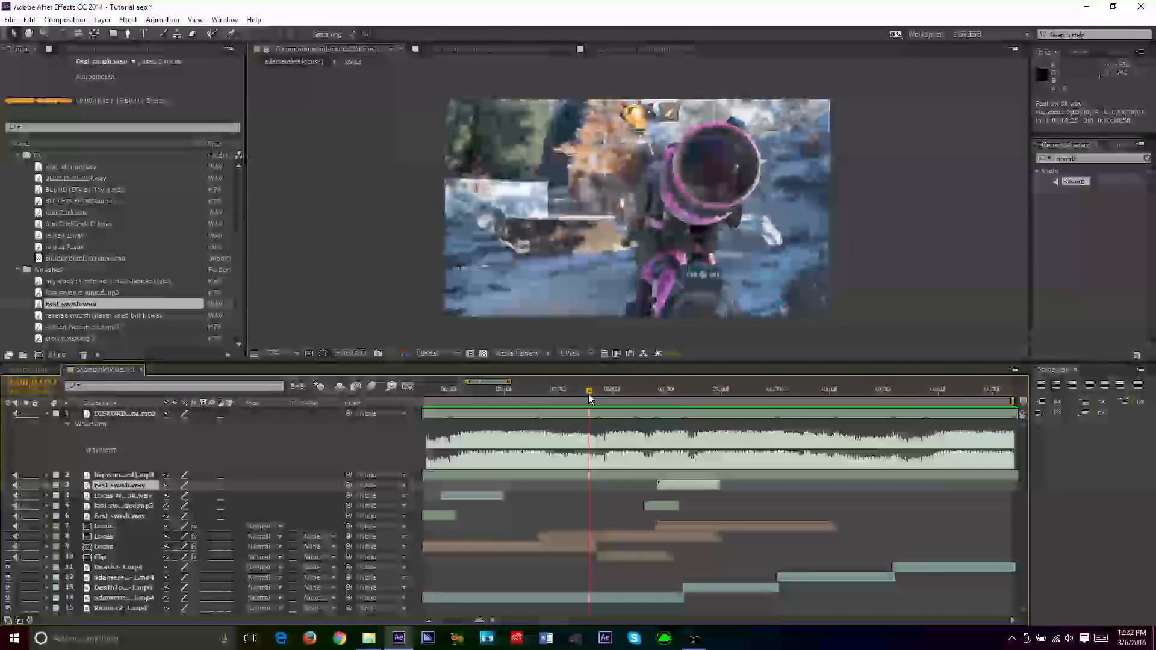
pyautogui.press('KP_Decimal')
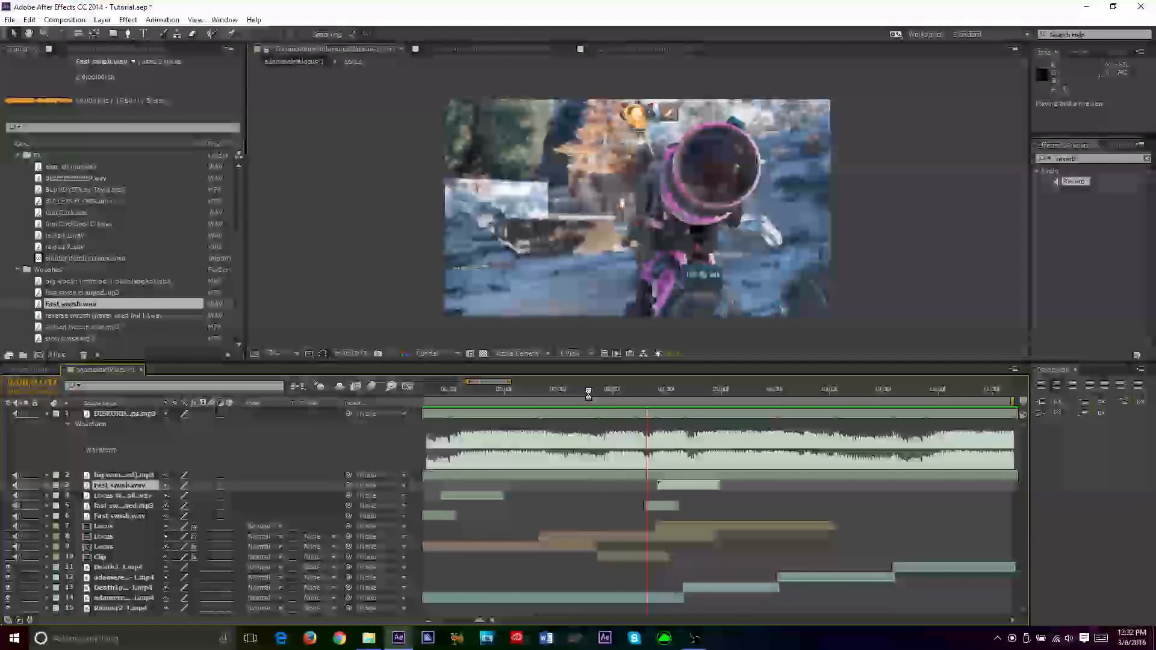
pyautogui.press('KP_Decimal')
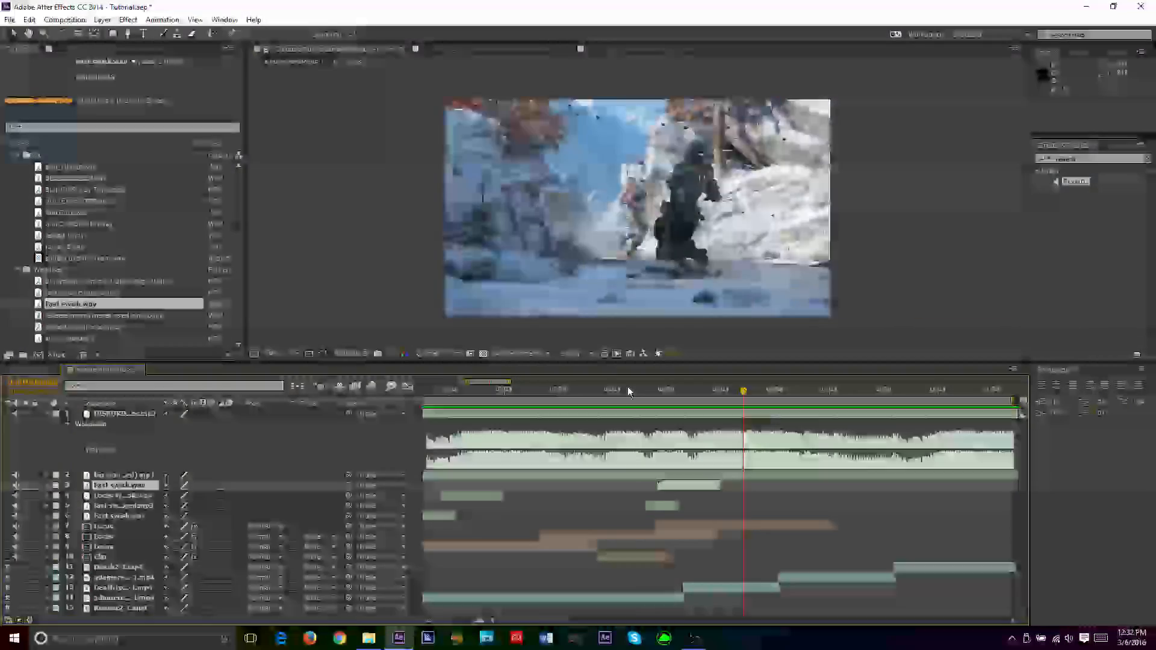
pyautogui.moveTo(628, 387); pyautogui.dragTo(655, 399)
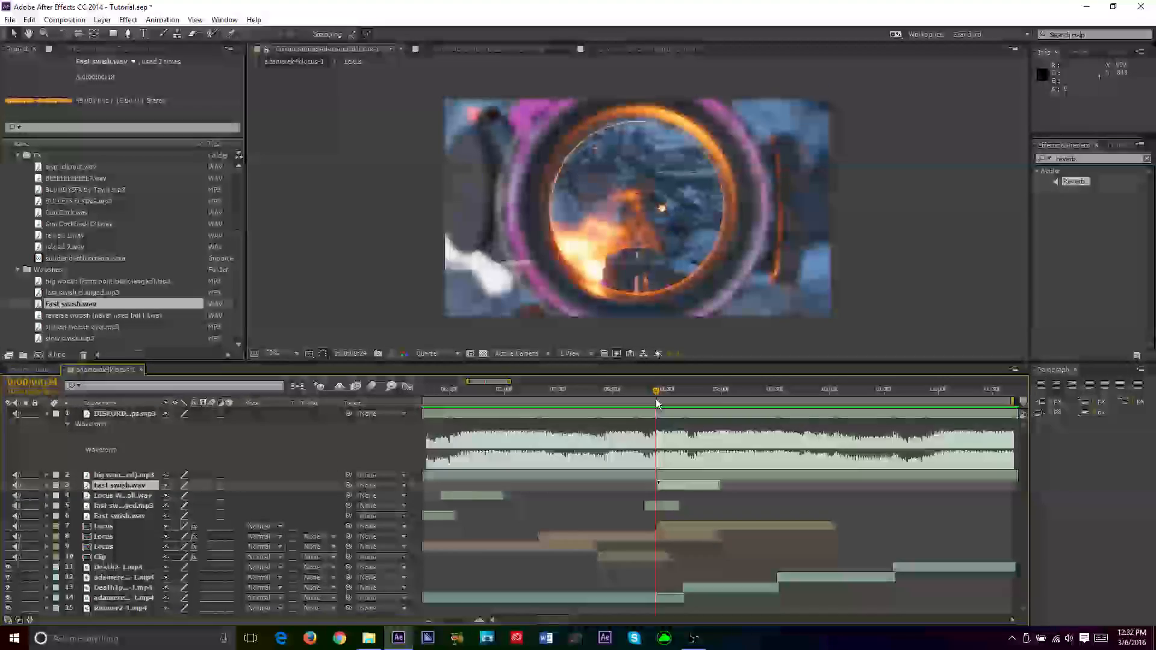
pyautogui.click(712, 528)
pyautogui.hotkey('ctrl', 's')
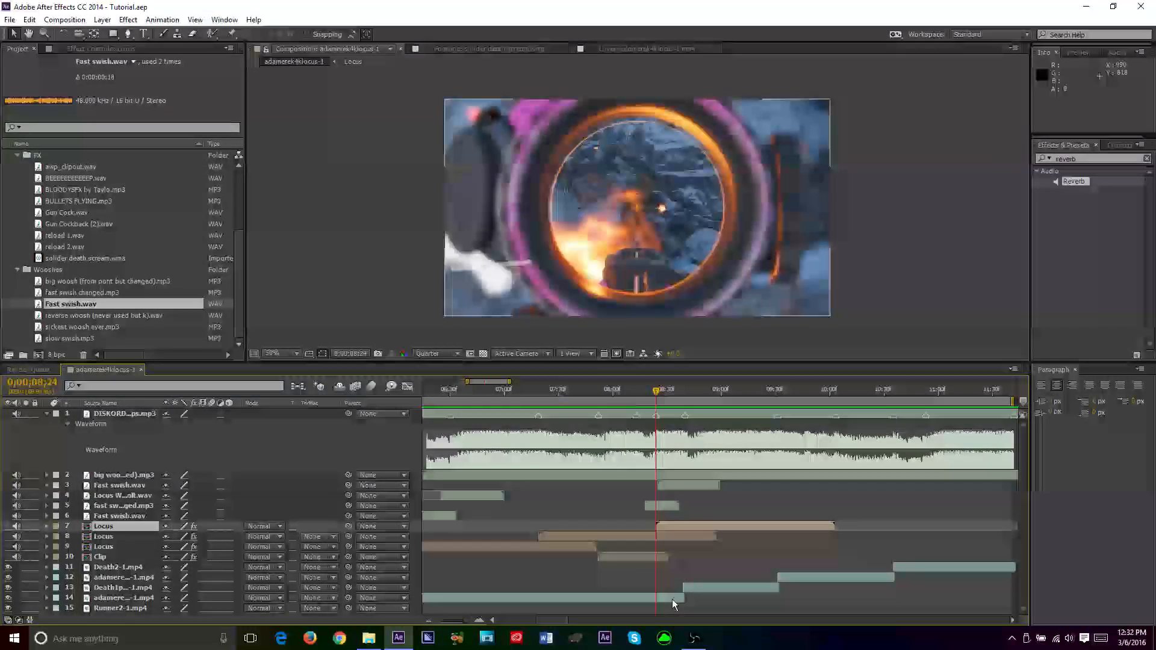
# Adjust the easing handles before the 0;00;08;24 keyframe in the gameplay clip's Time Remap graph, save, and run a RAM preview
pyautogui.click(673, 598)
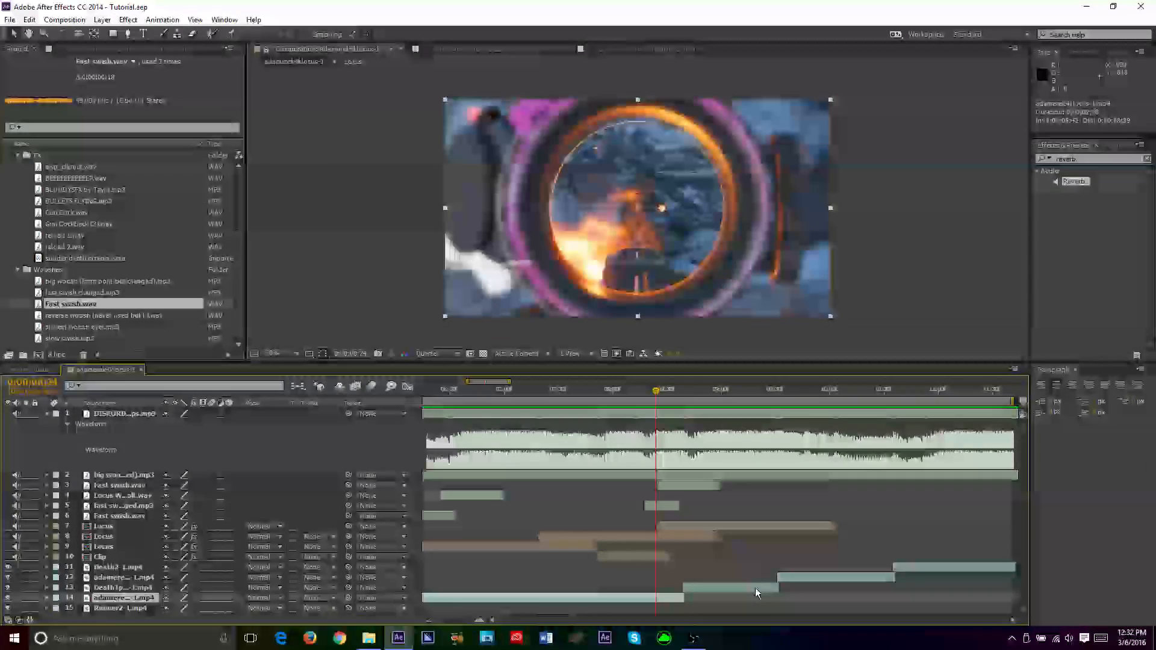
pyautogui.press('u')
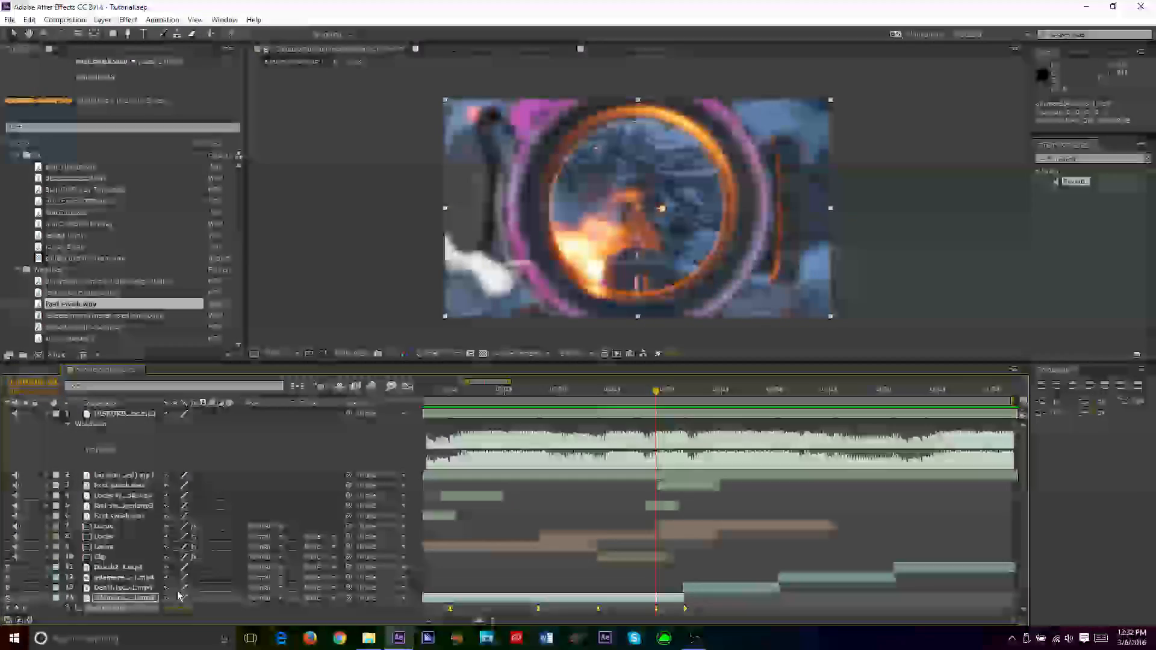
pyautogui.click(407, 386)
pyautogui.click(690, 608)
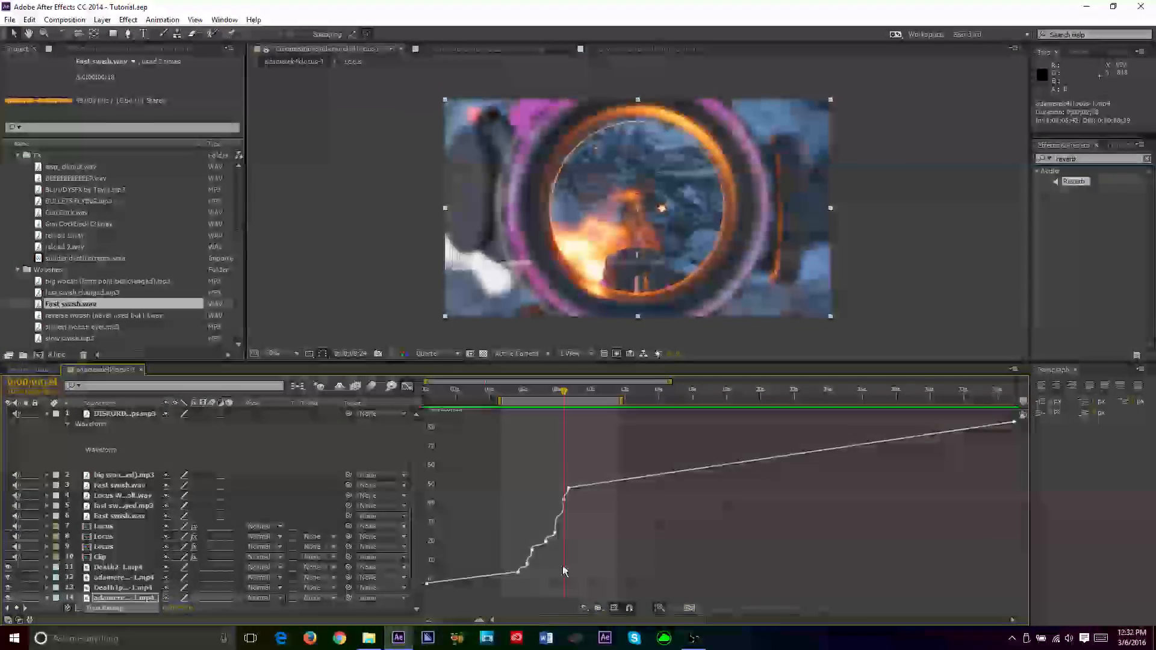
pyautogui.scroll(5, 517, 428)
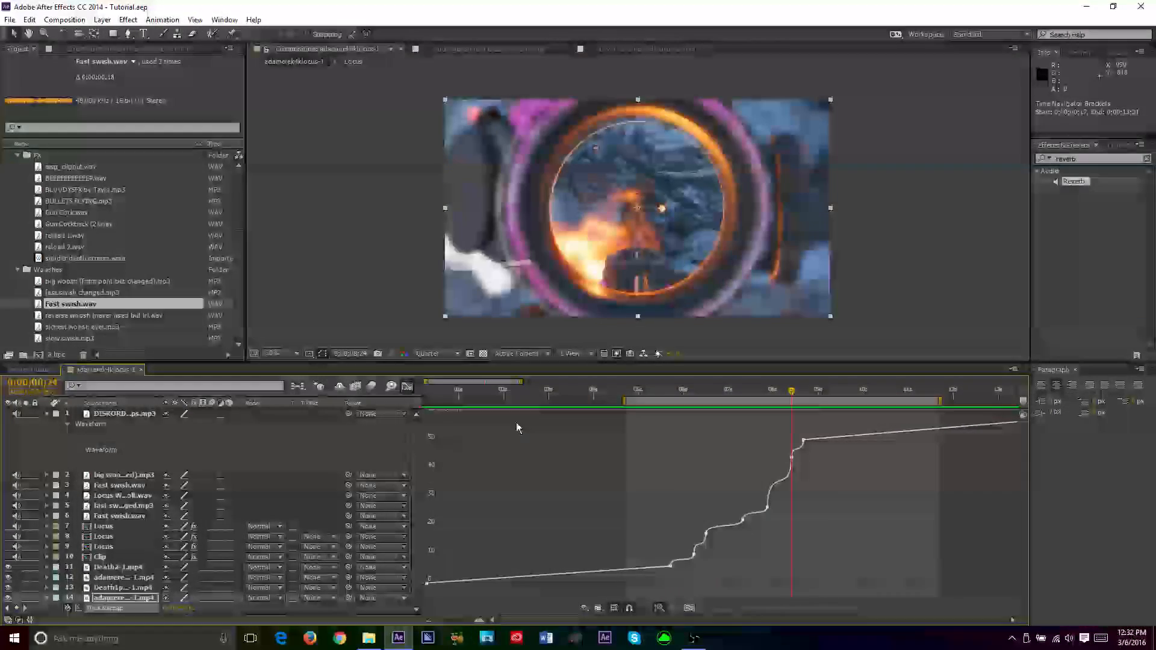
pyautogui.moveTo(426, 381); pyautogui.dragTo(477, 381)
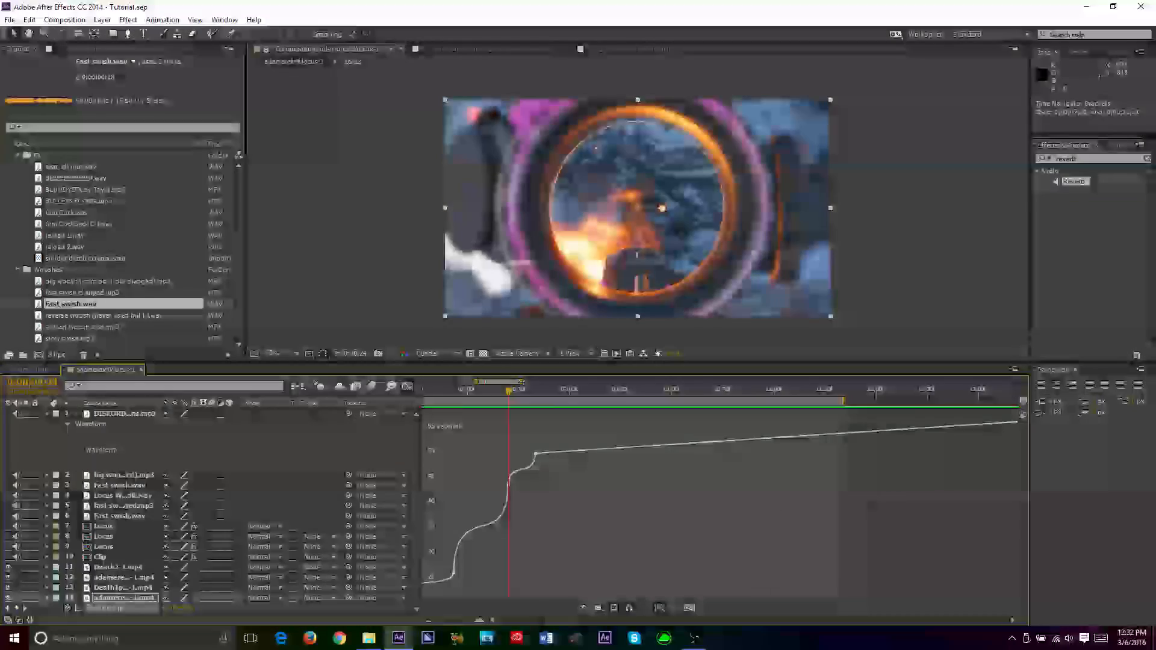
pyautogui.scroll(5, 694, 473)
pyautogui.moveTo(689, 468)
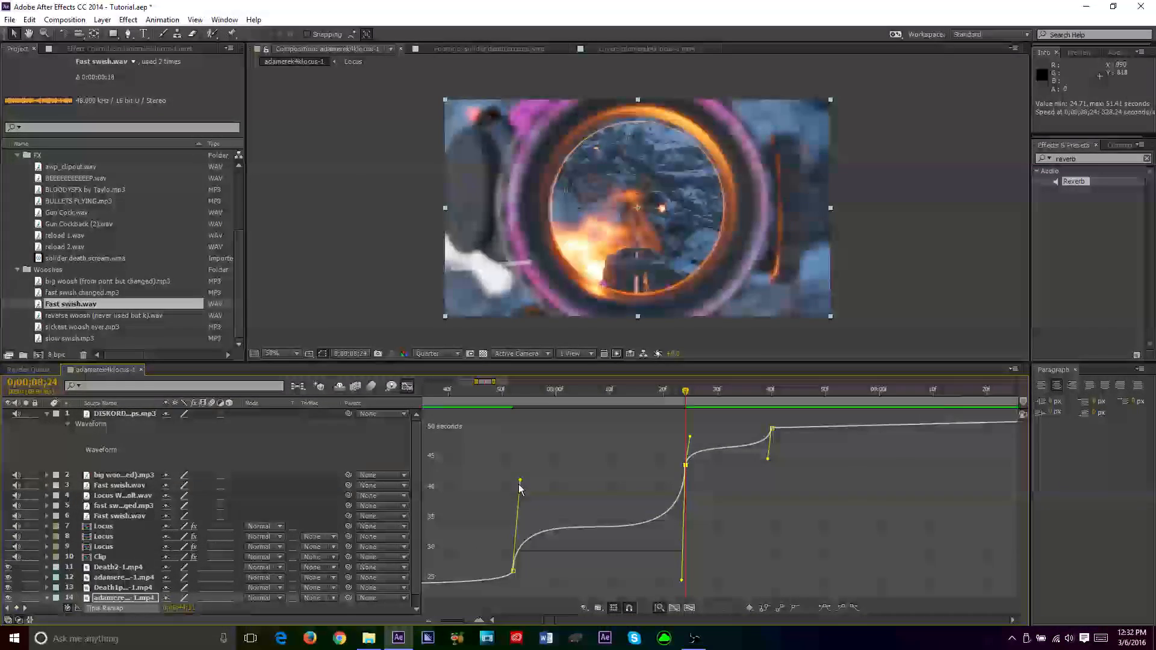
pyautogui.hotkey('ctrl', 's')
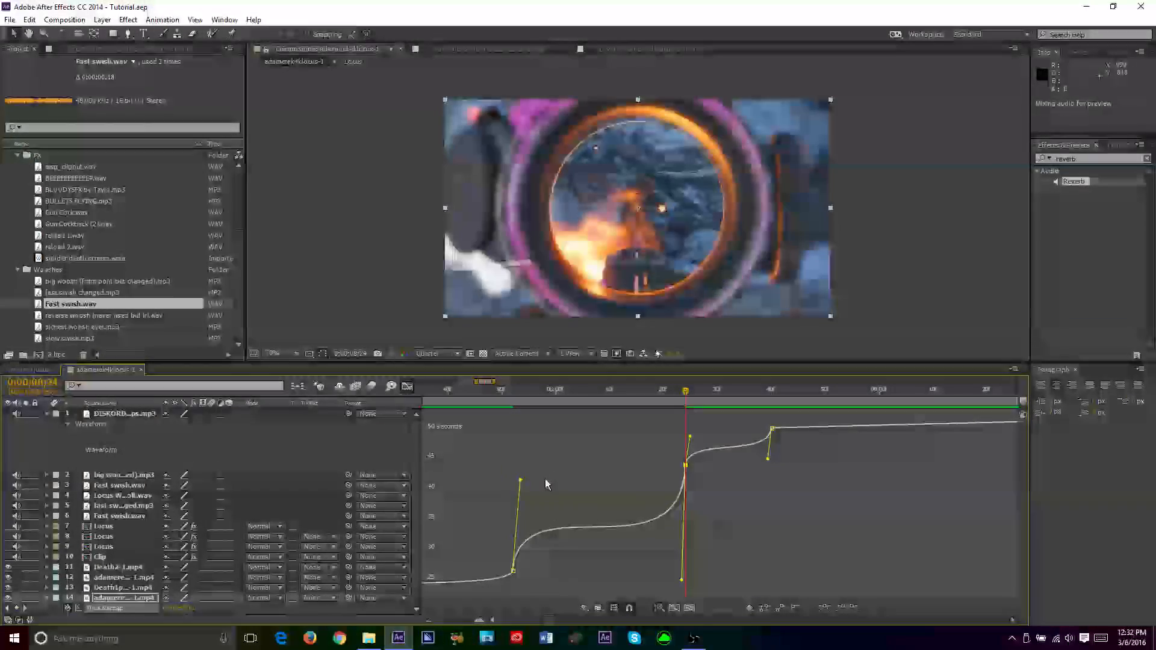
pyautogui.press('KP_0')
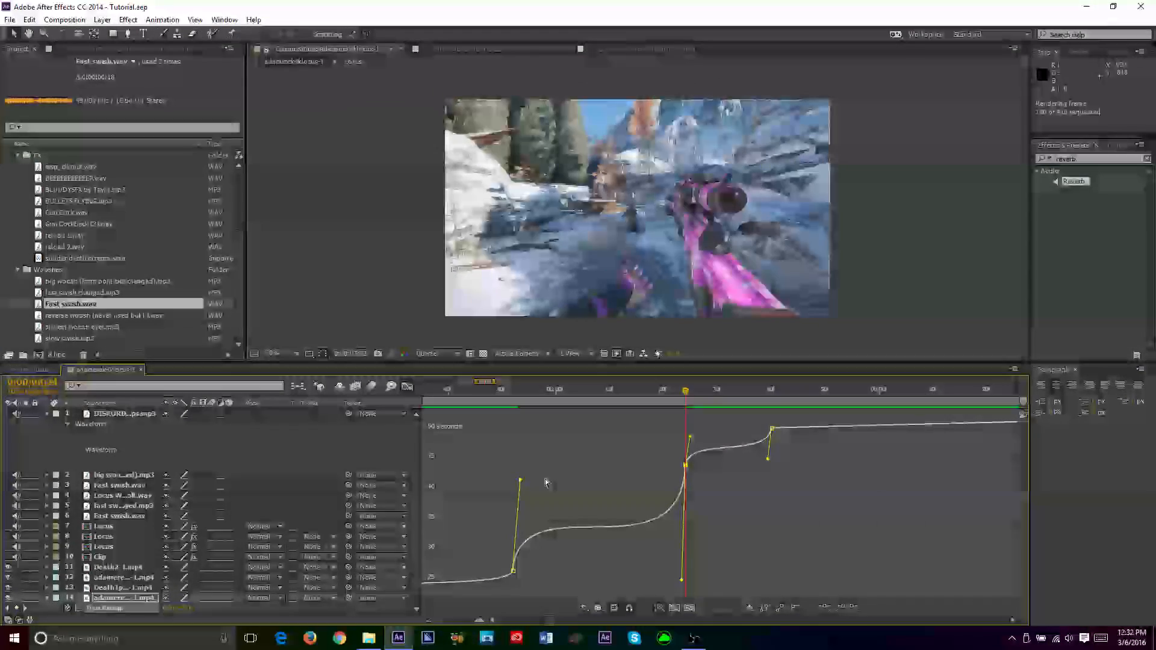
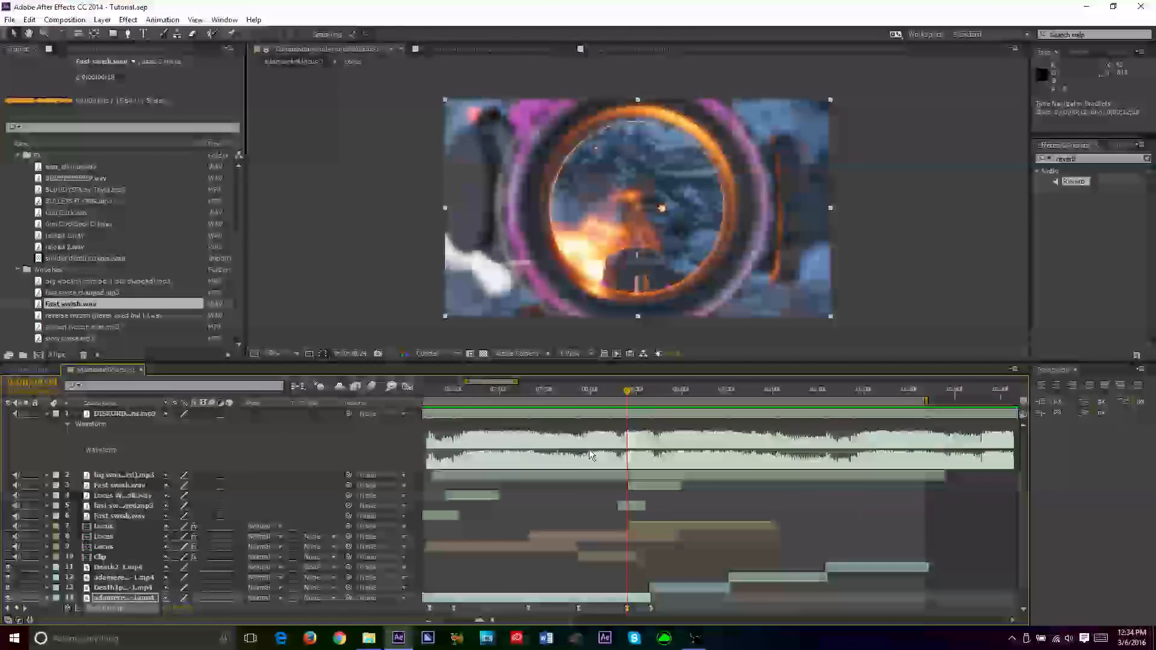
# Try shifting the fast swish changed.mp3 layer and the last Locus shot earlier together, preview, undo the shift, and save
pyautogui.moveTo(638, 396)
pyautogui.mouseDown()
pyautogui.moveTo(612, 399)
pyautogui.moveTo(626, 407)
pyautogui.mouseUp()
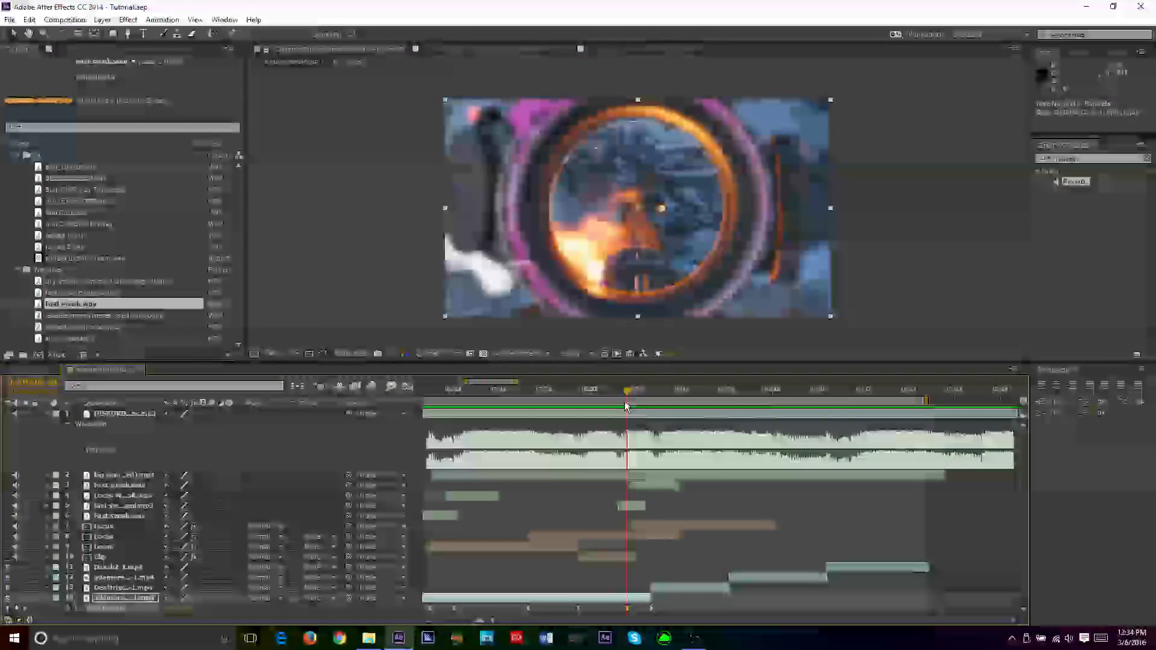
pyautogui.click(636, 506)
pyautogui.keyDown('ctrl'); pyautogui.click(649, 525); pyautogui.keyUp('ctrl')
pyautogui.moveTo(637, 505); pyautogui.dragTo(630, 505)
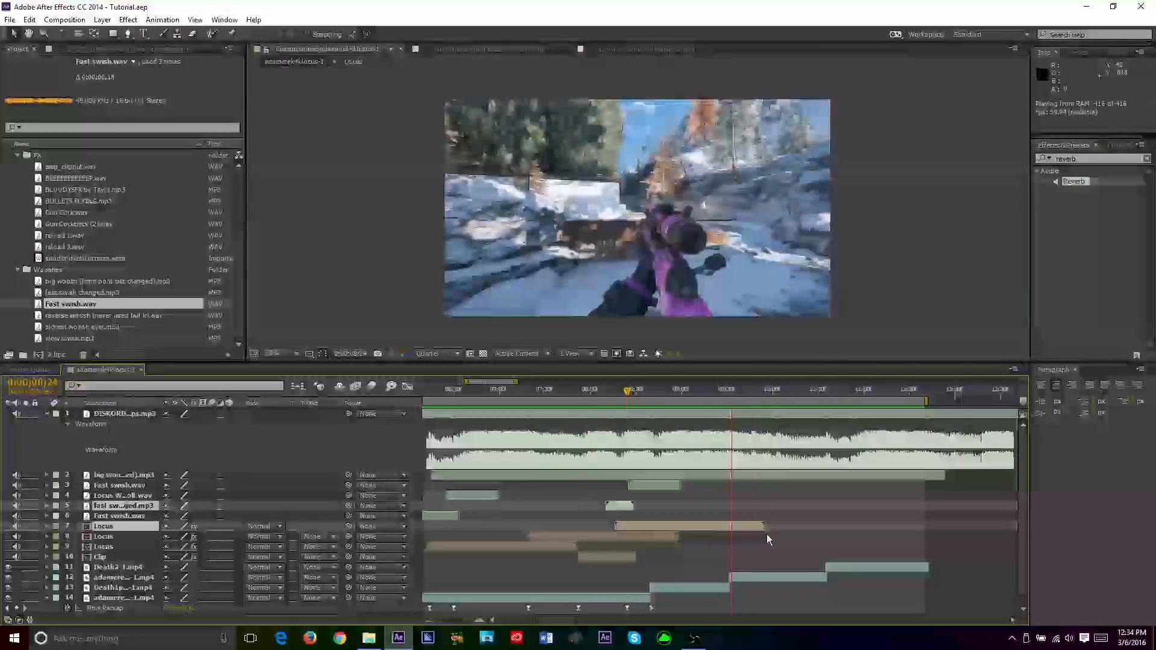
pyautogui.press('space')
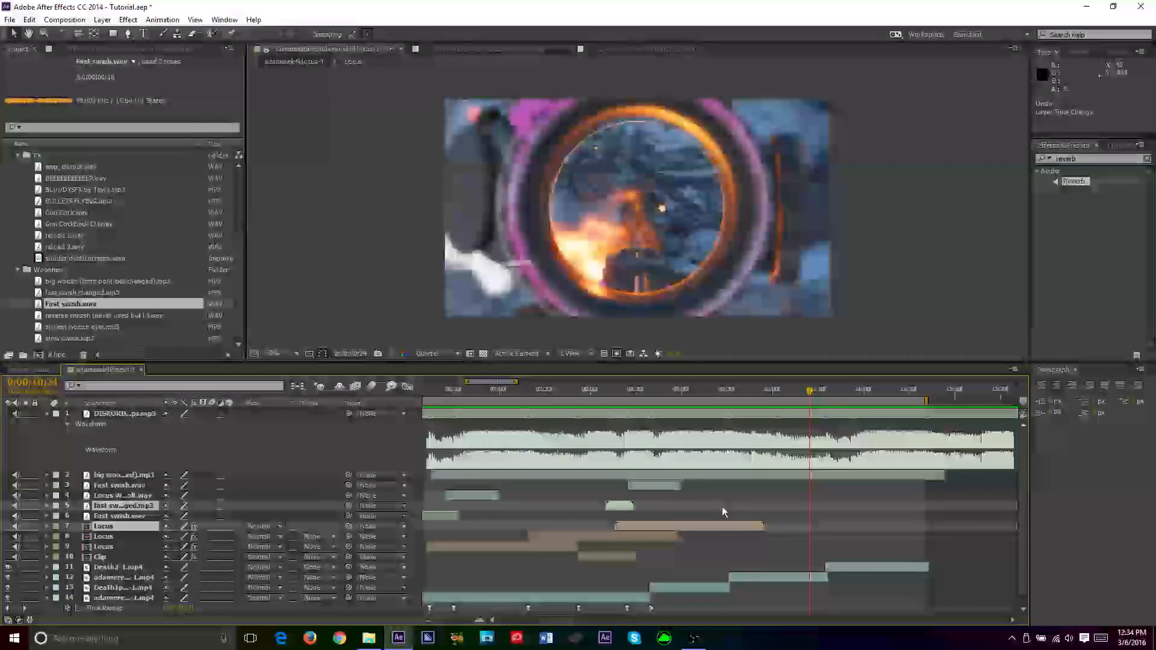
pyautogui.hotkey('ctrl', 'z')
pyautogui.hotkey('ctrl', 's')
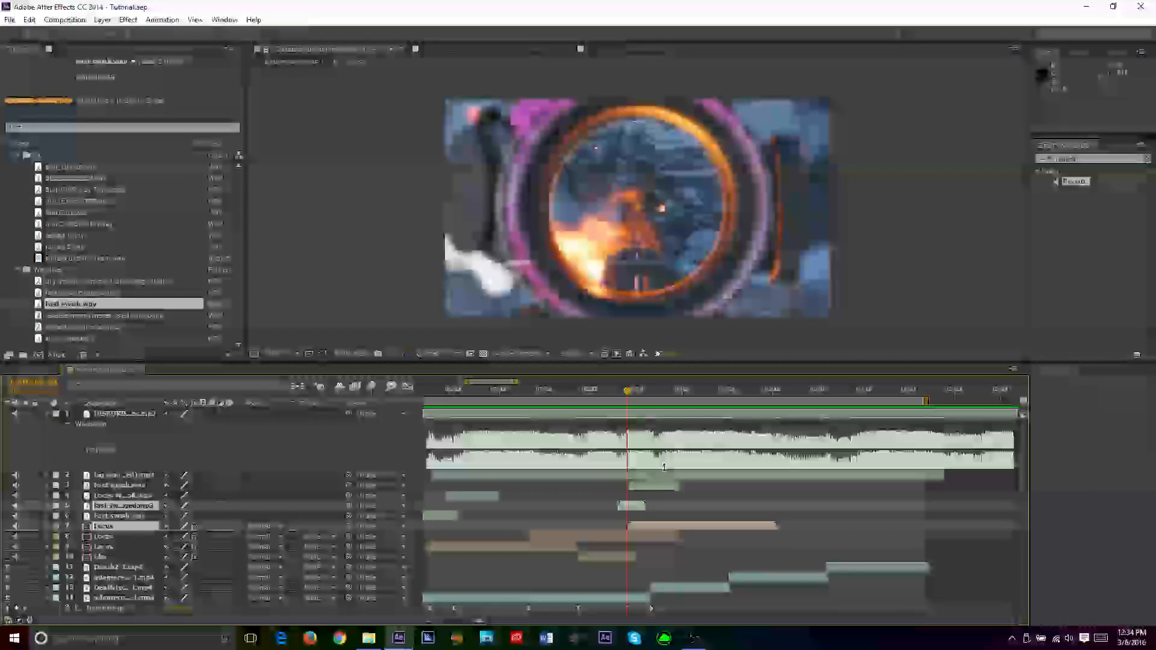
# Set the playhead to 0;00;08;29, preview, and shift fast swish changed.mp3 and the last Locus shot about three frames earlier
pyautogui.moveTo(627, 395); pyautogui.dragTo(637, 412)
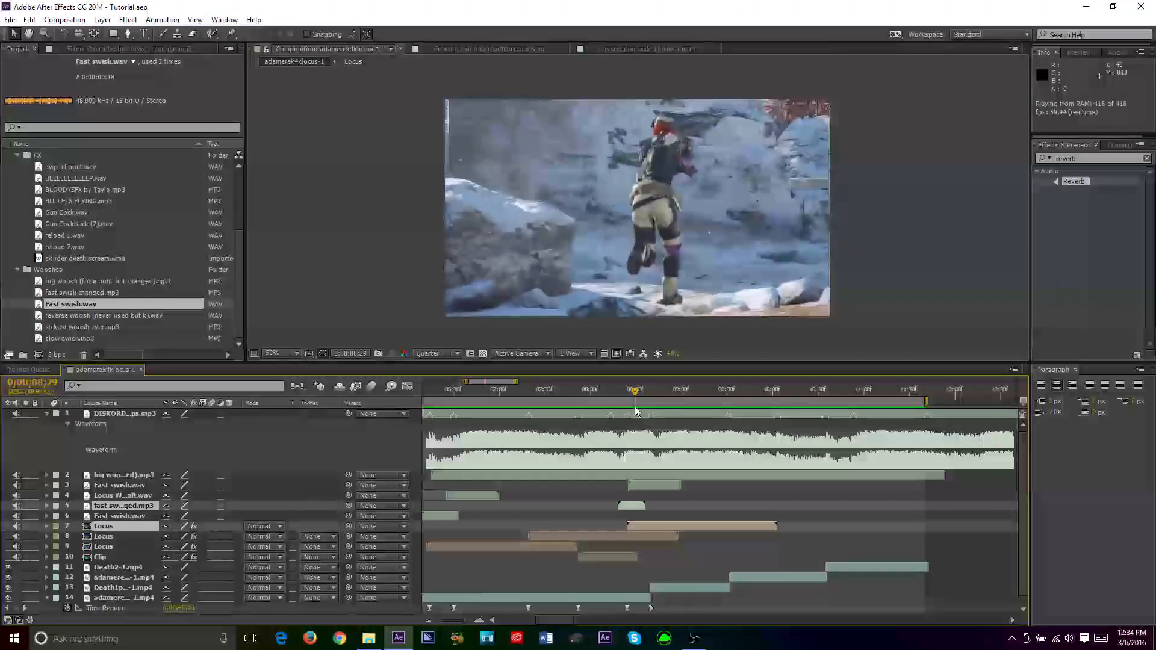
pyautogui.press('KP_0')
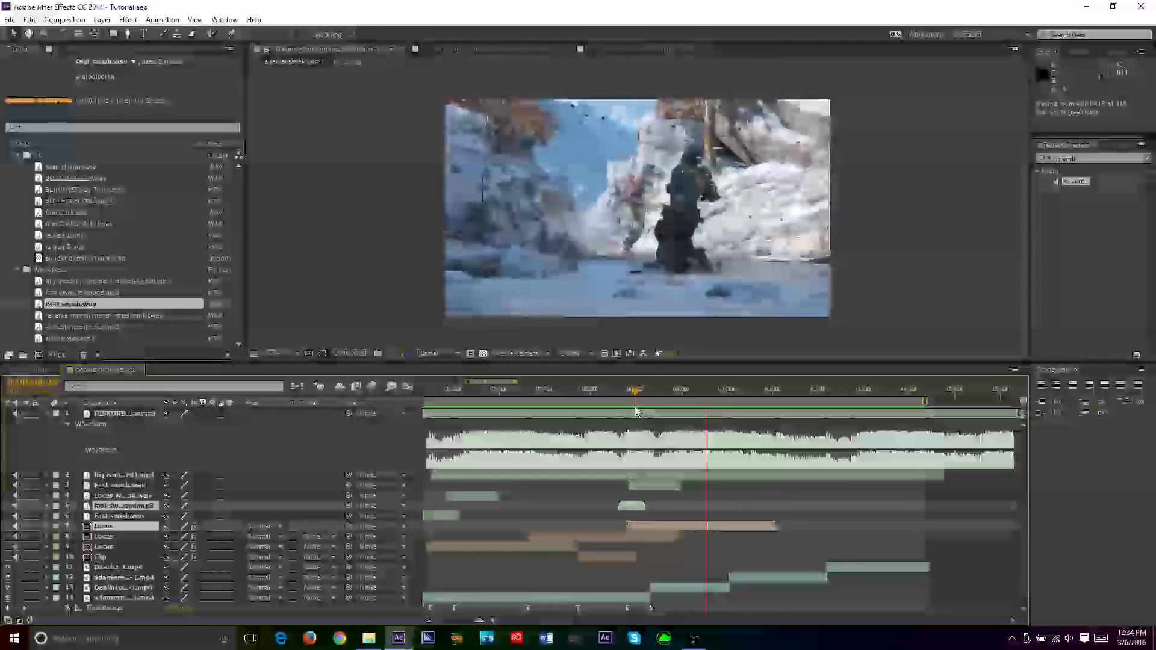
pyautogui.press('space')
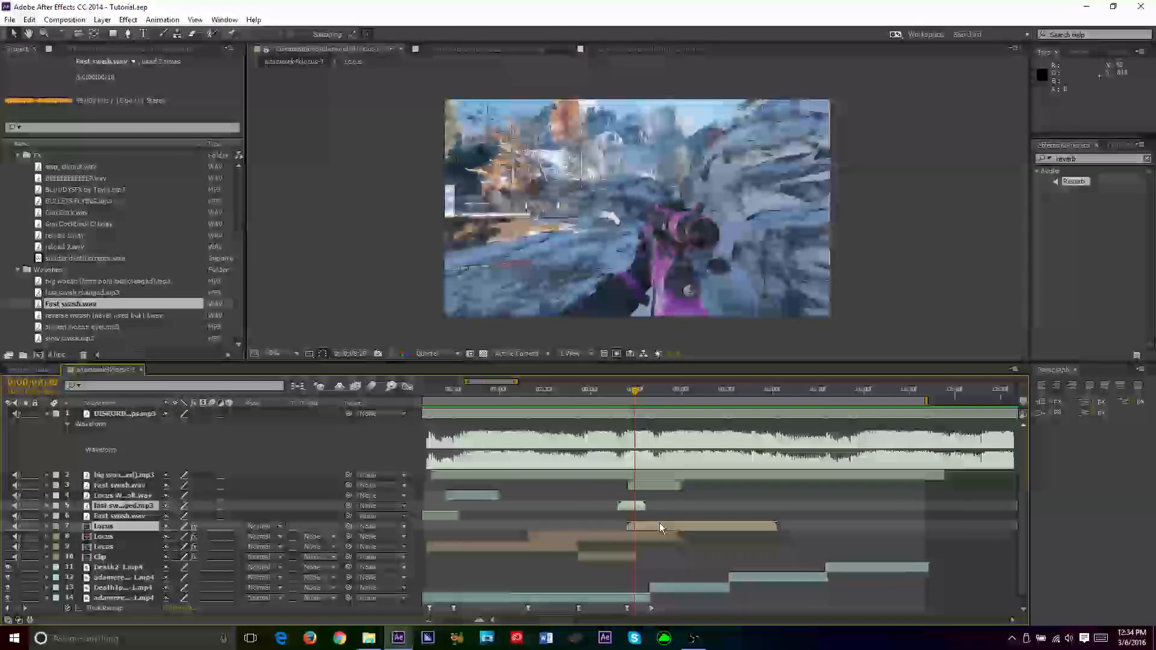
pyautogui.moveTo(660, 522); pyautogui.dragTo(656, 523)
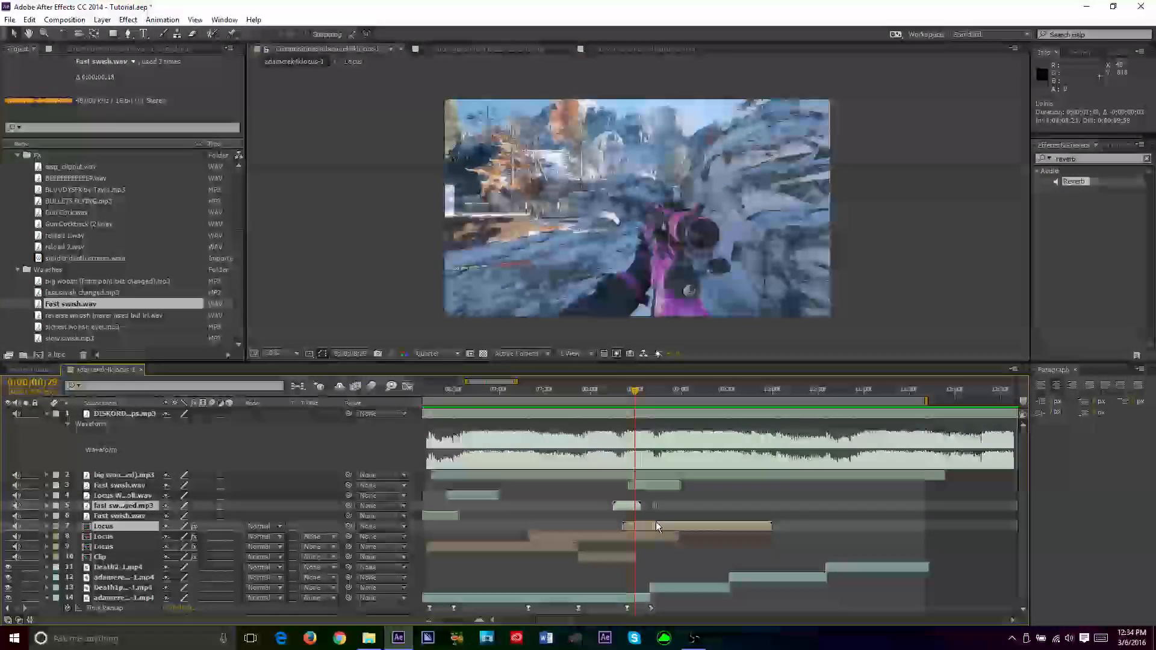
# RAM preview the shifted swish and Locus shot, save, and move the playhead to the cut at the end of the gameplay clip
pyautogui.press('KP_0')
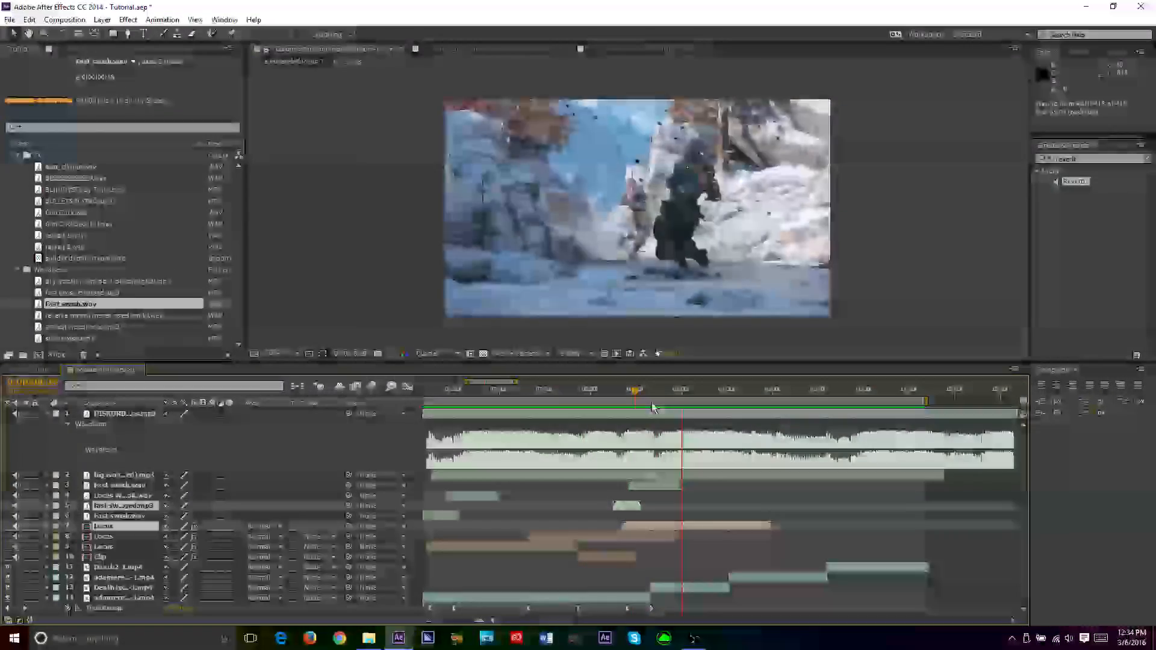
pyautogui.press('space')
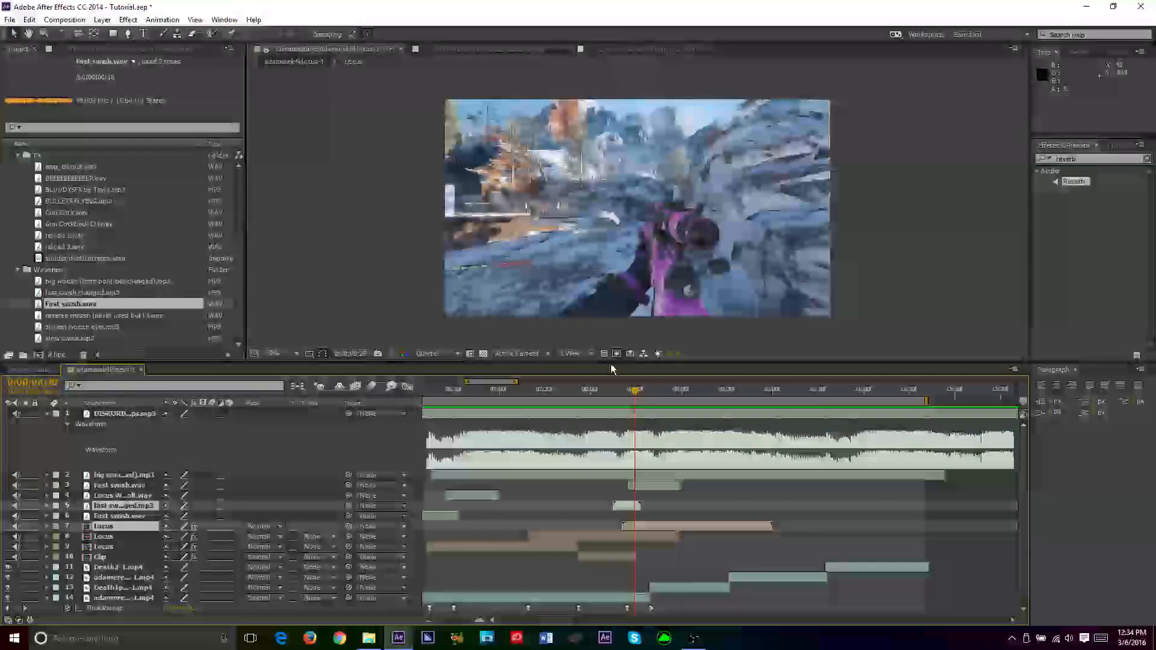
pyautogui.click(636, 390)
pyautogui.hotkey('ctrl', 's')
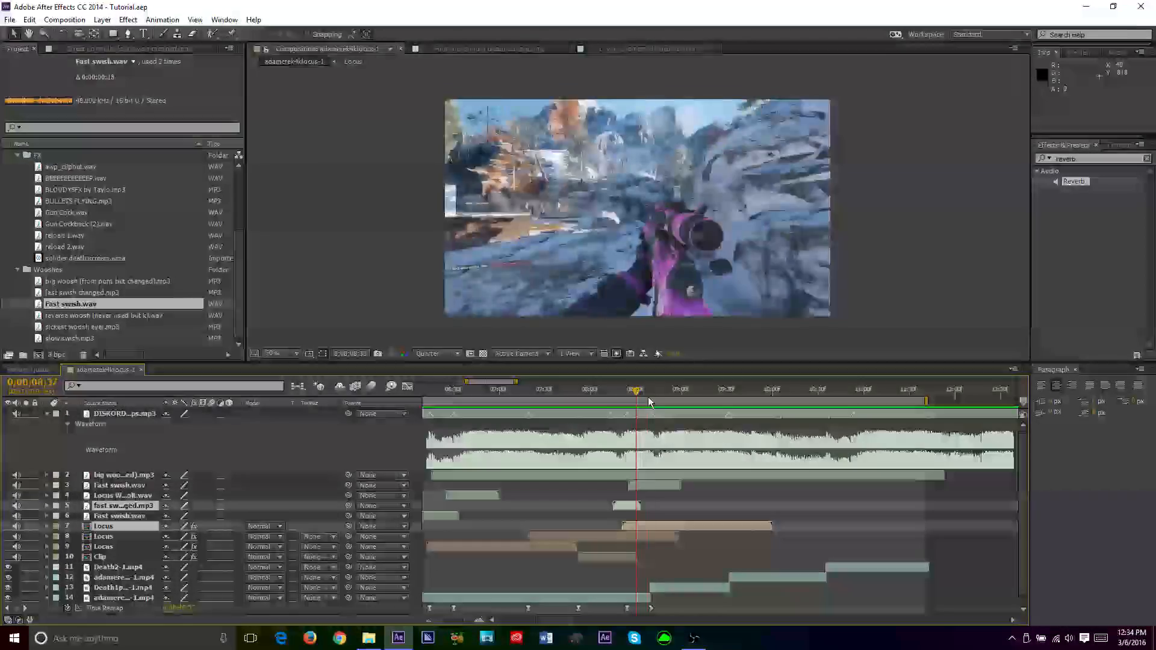
pyautogui.moveTo(648, 396)
pyautogui.mouseDown()
pyautogui.moveTo(662, 404)
pyautogui.moveTo(653, 412)
pyautogui.mouseUp()
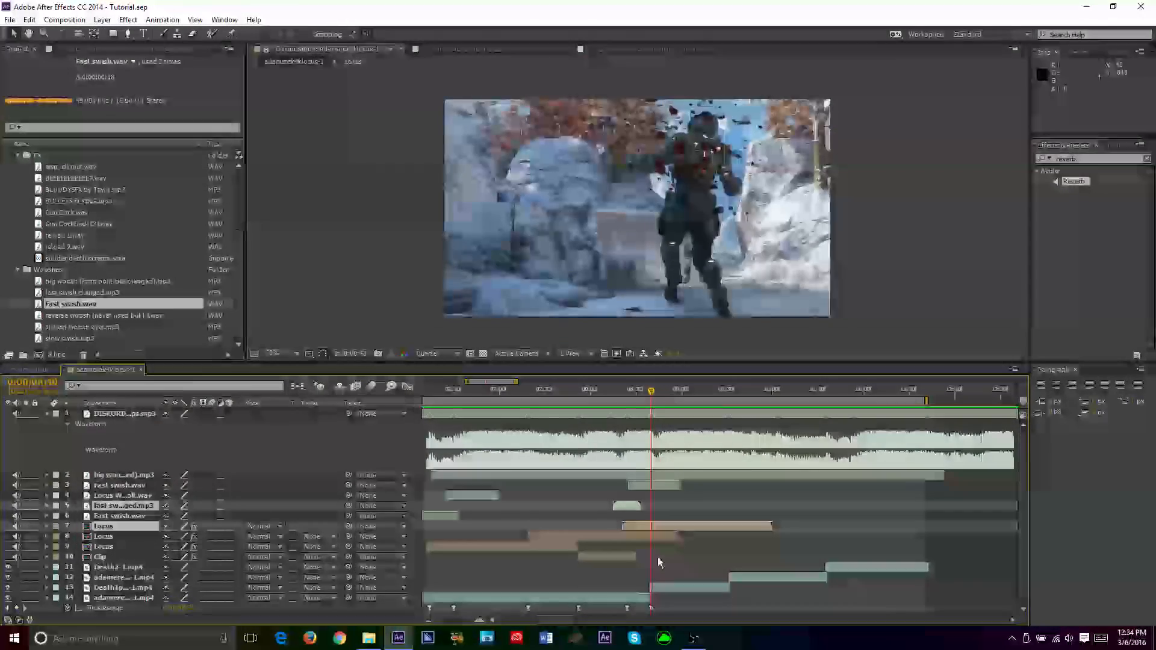
pyautogui.click(637, 599)
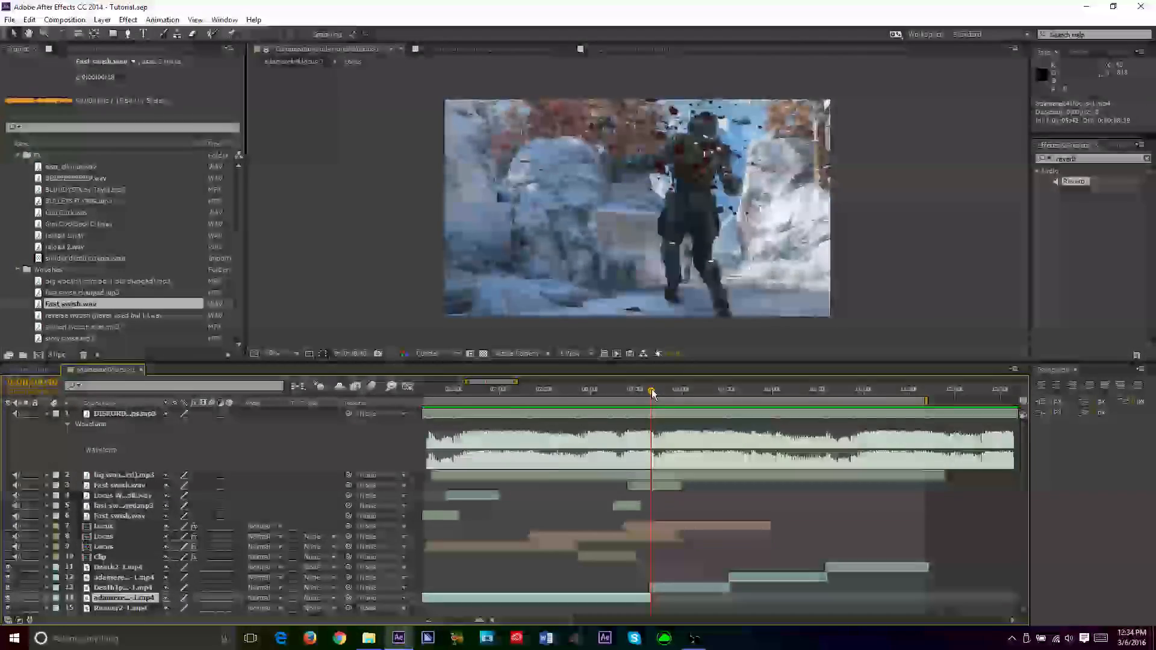
# Duplicate the last Locus gunshot layer and start the copy at the next shot, at 0;00;10;02
pyautogui.moveTo(651, 389); pyautogui.dragTo(776, 460)
pyautogui.click(729, 525)
pyautogui.hotkey('ctrl', 'd')
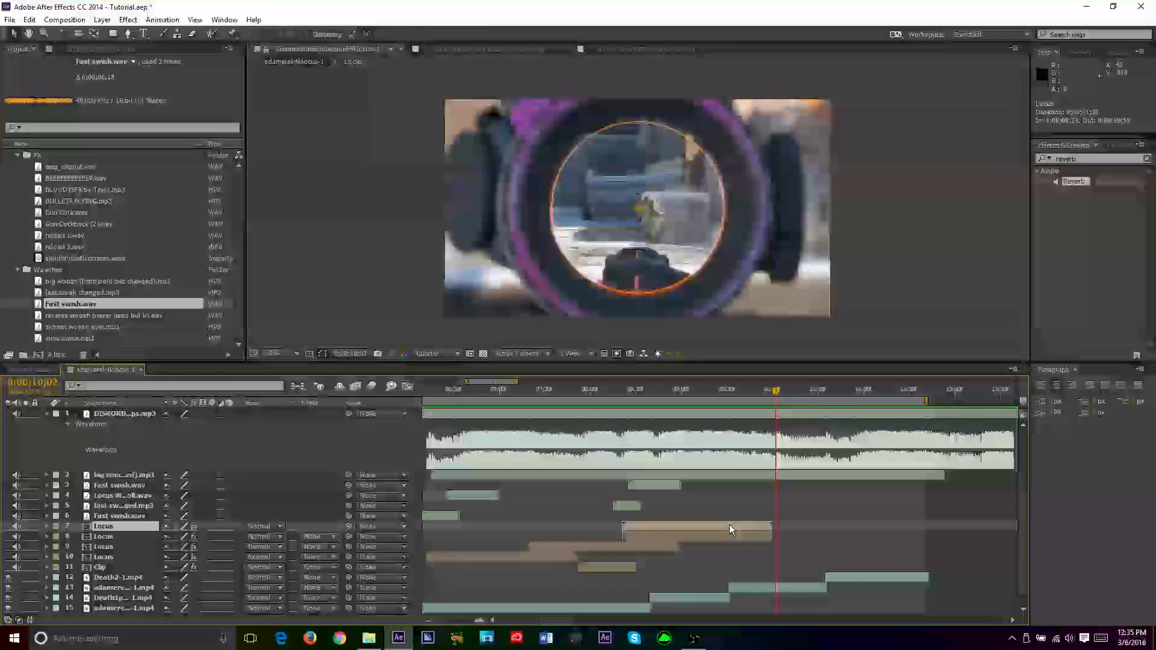
pyautogui.press('[')
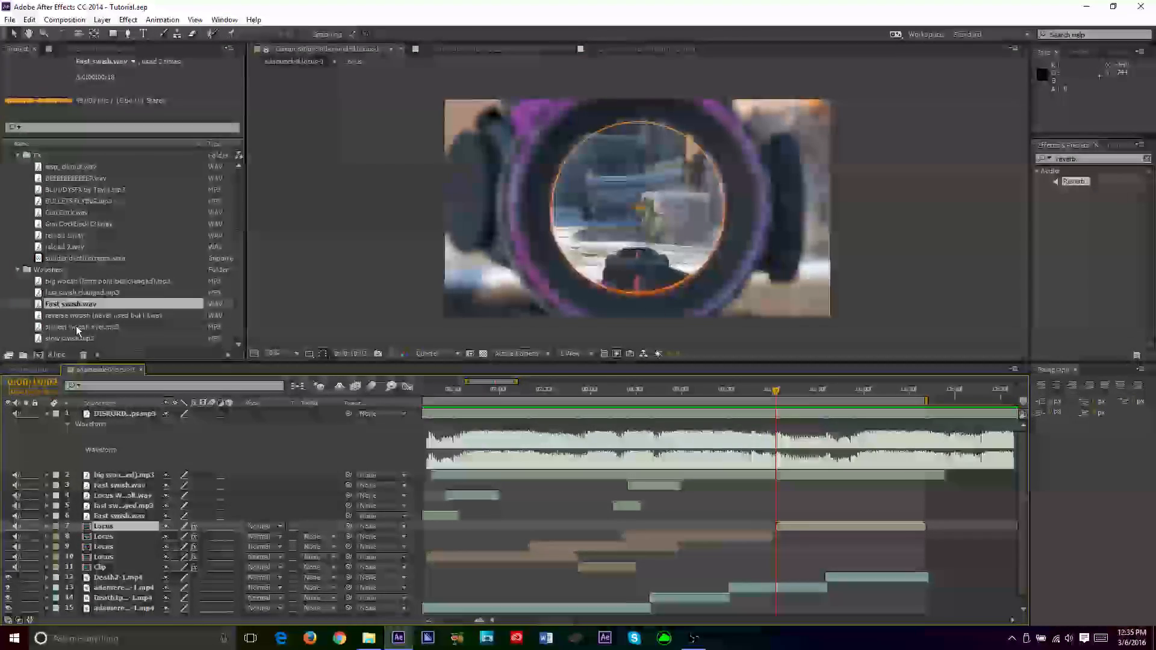
# Try reverse woosh (never used but k).wav with its waveform peak on the 0;00;10;02 shot, preview it, and delete the layer
pyautogui.click(109, 317)
pyautogui.moveTo(108, 320); pyautogui.dragTo(121, 476)
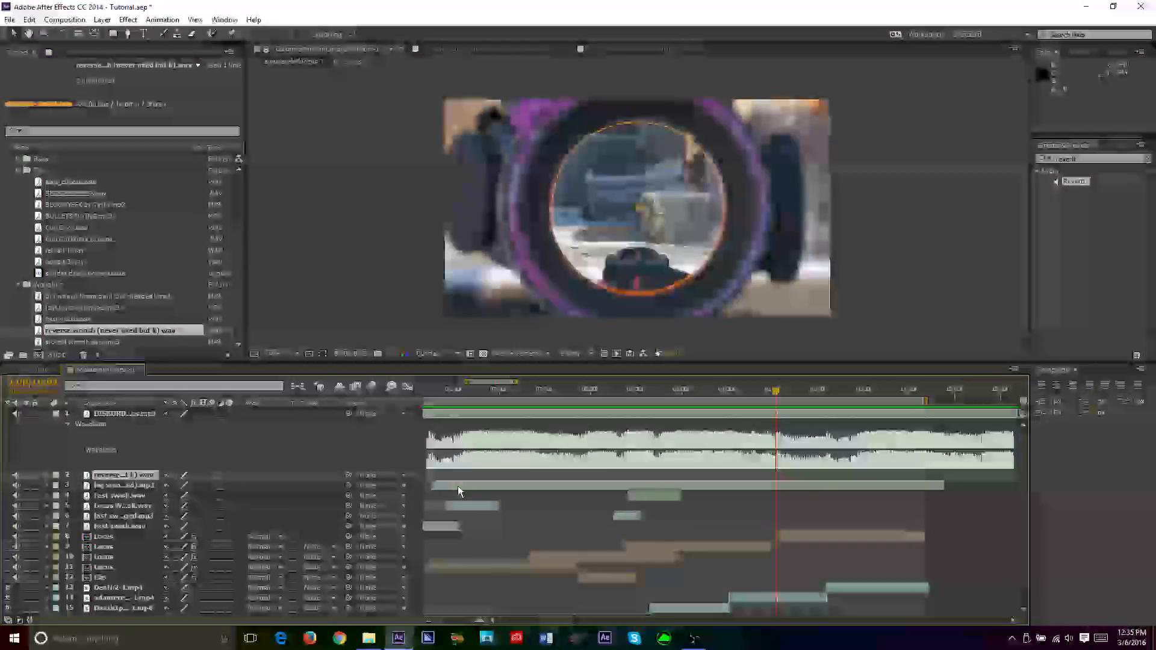
pyautogui.press('[')
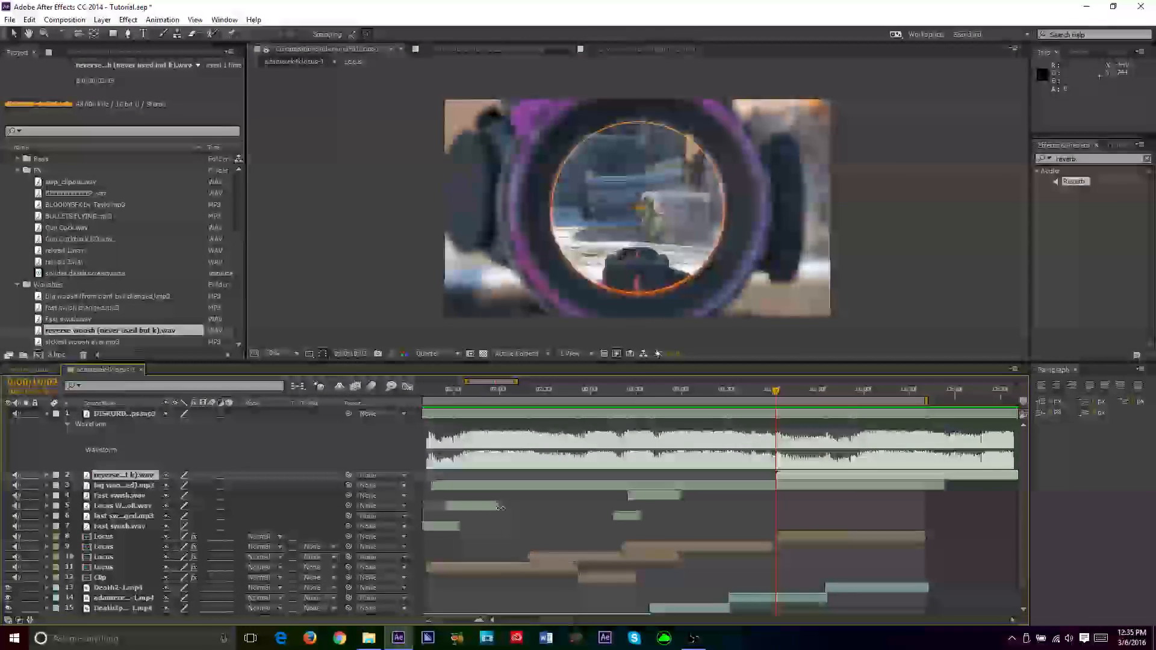
pyautogui.press('l')
pyautogui.press('l')
pyautogui.moveTo(942, 471); pyautogui.dragTo(761, 487)
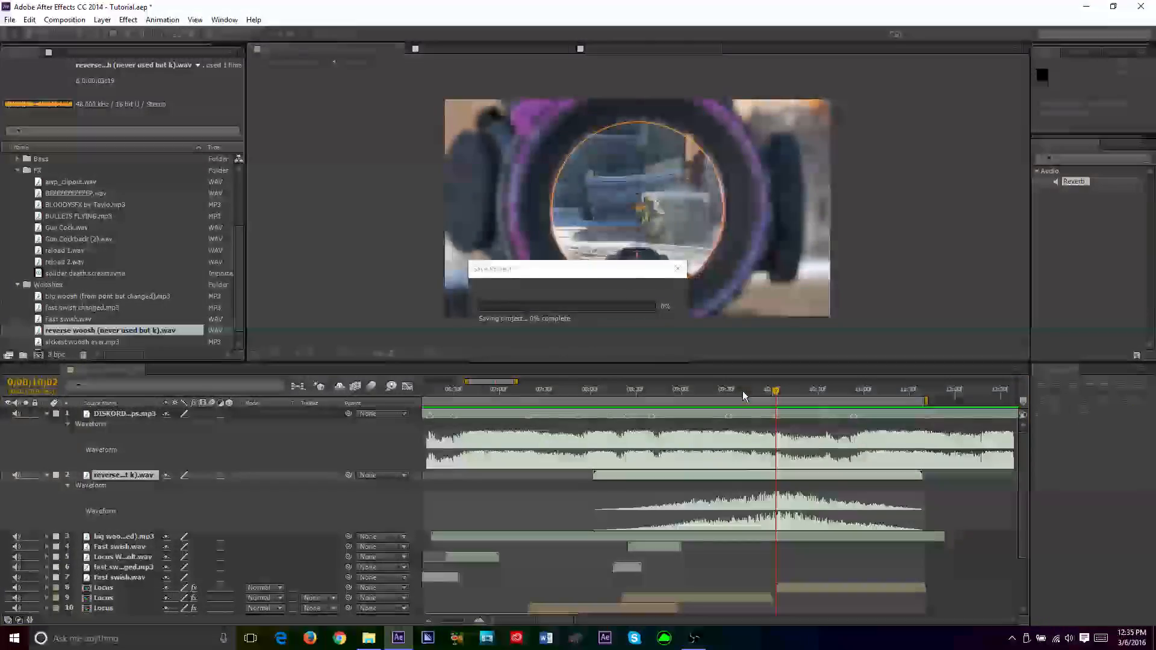
pyautogui.moveTo(763, 397); pyautogui.dragTo(572, 398)
pyautogui.press('KP_Decimal')
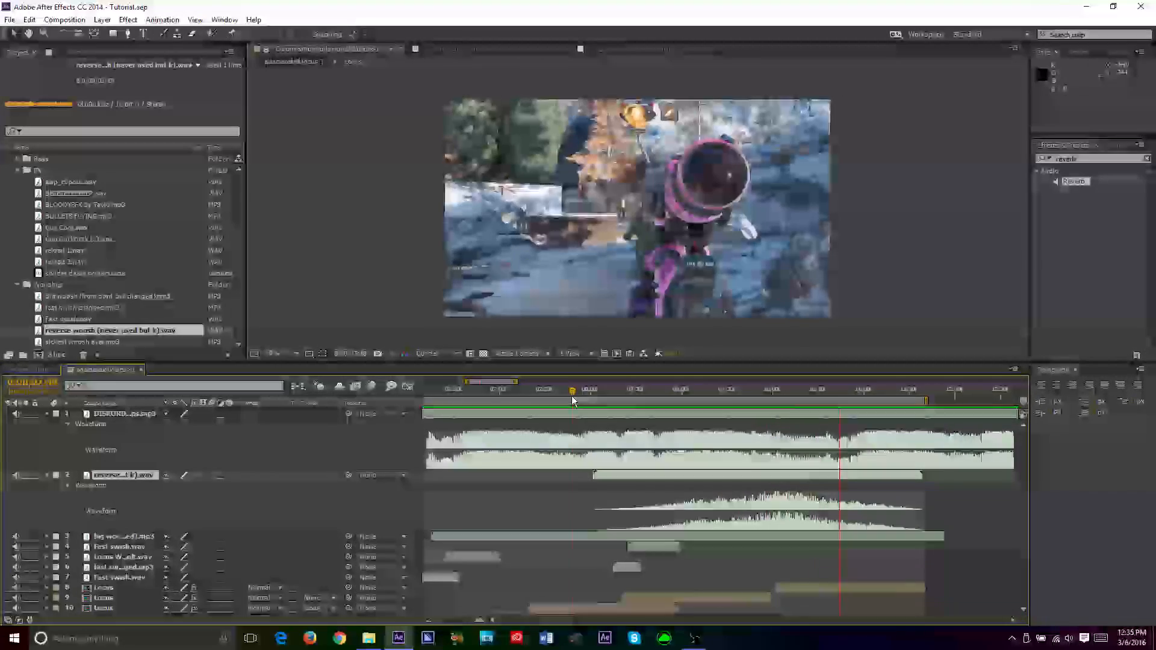
pyautogui.press('Delete')
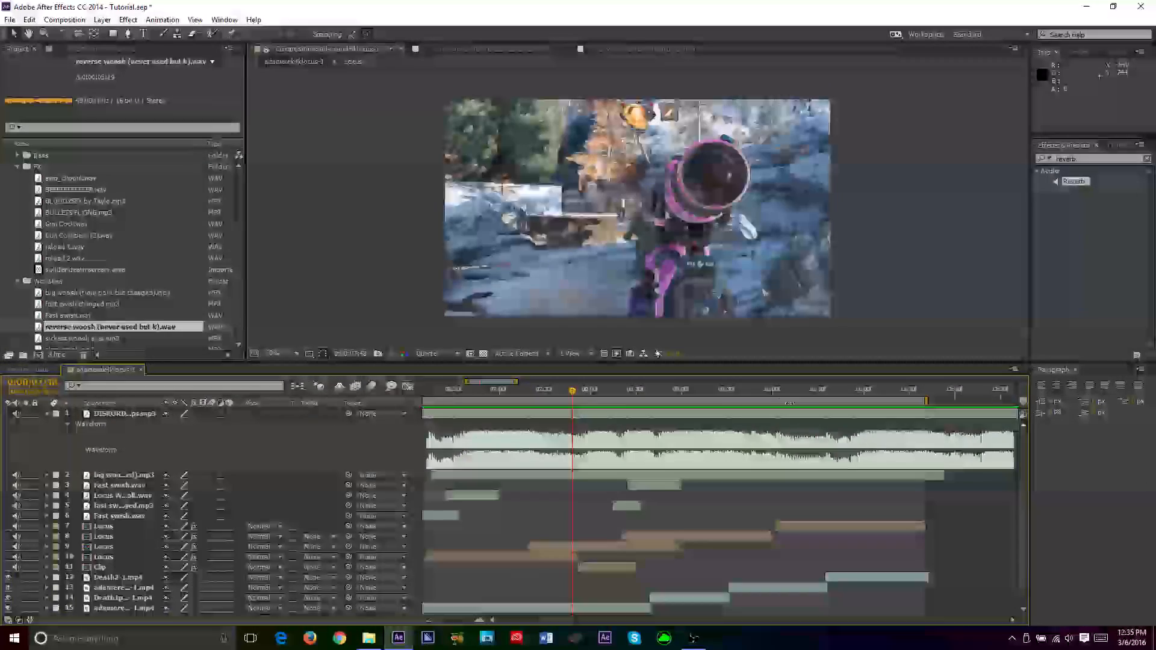
# Add sickest woosh ever.mp3 to the composition, reveal its waveform, and shift it so its build-up peaks at 0;00;10;02
pyautogui.click(777, 389)
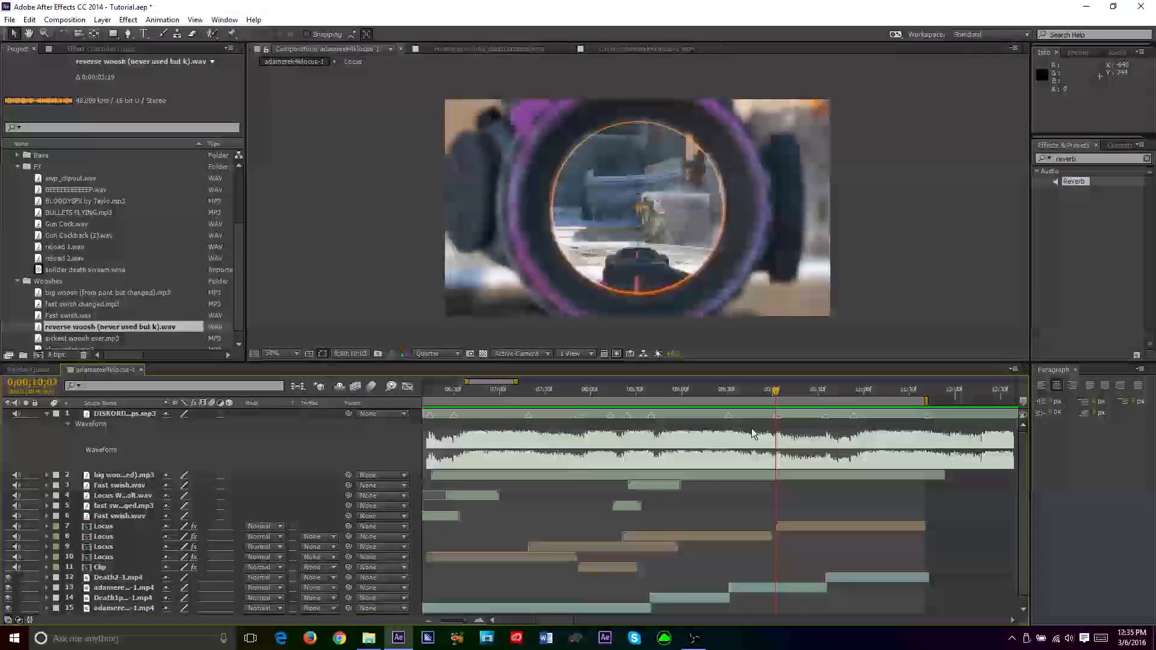
pyautogui.scroll(-1, 93, 336)
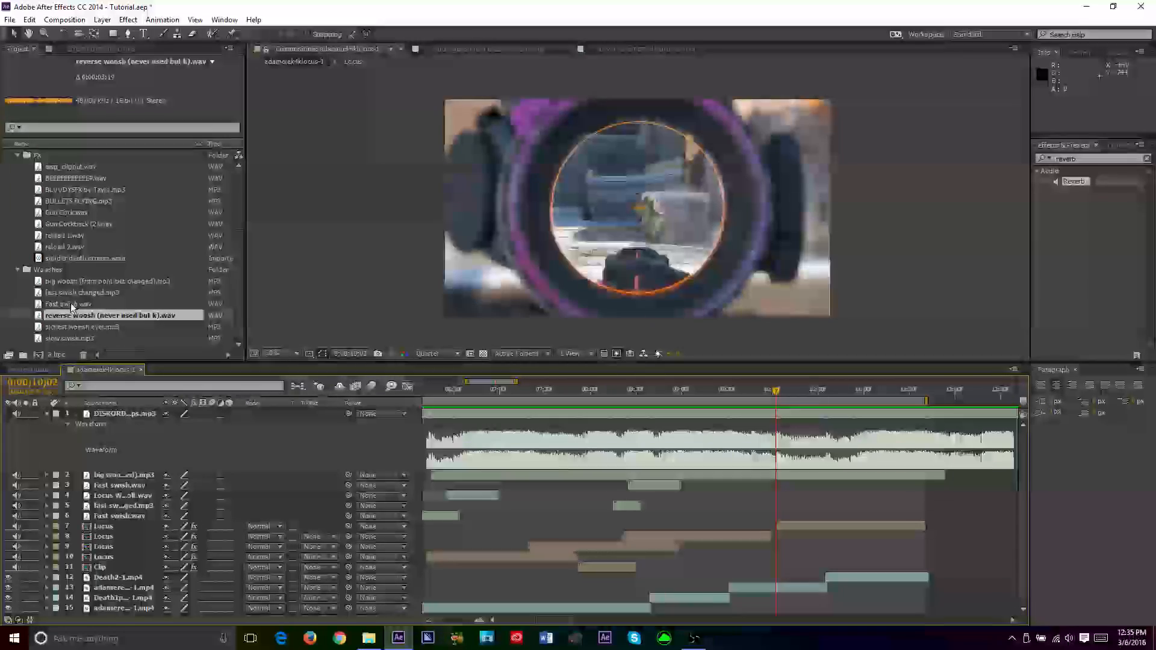
pyautogui.moveTo(76, 304); pyautogui.dragTo(116, 332)
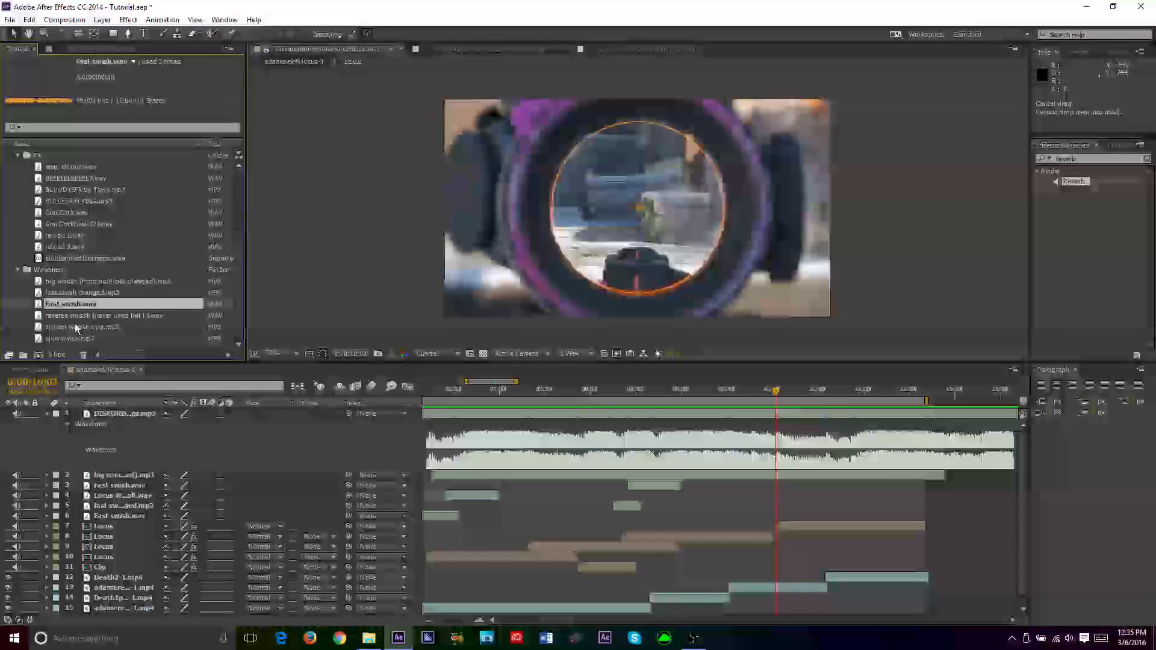
pyautogui.click(75, 325)
pyautogui.moveTo(130, 440); pyautogui.dragTo(130, 443)
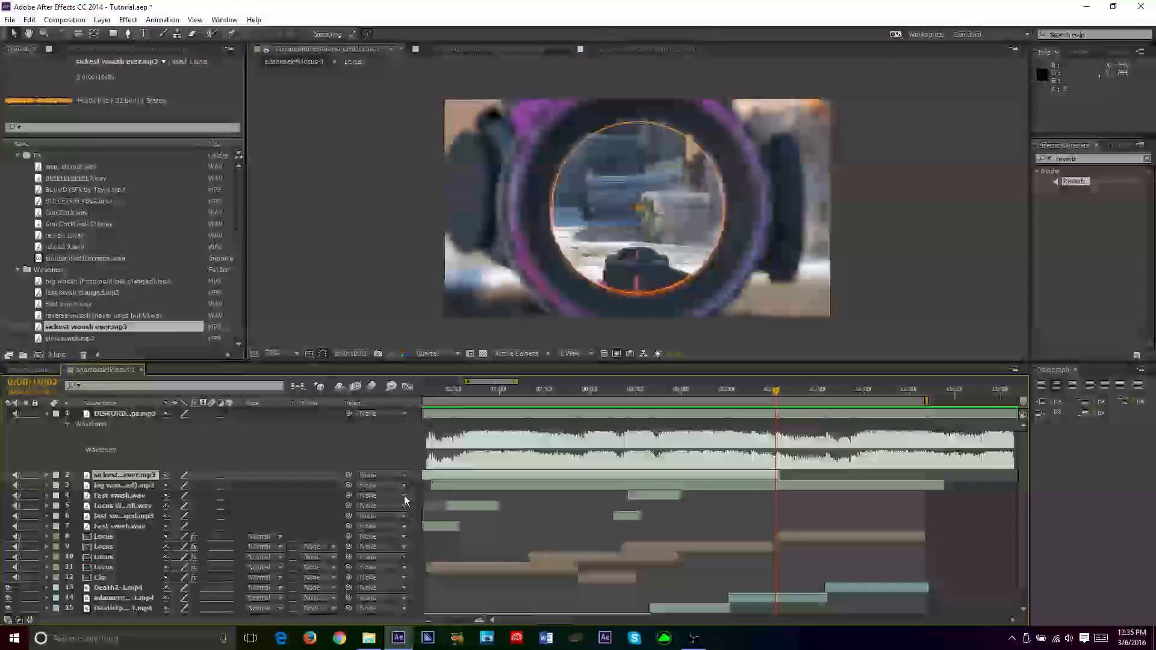
pyautogui.press('l')
pyautogui.press('l')
pyautogui.moveTo(908, 482); pyautogui.dragTo(492, 482)
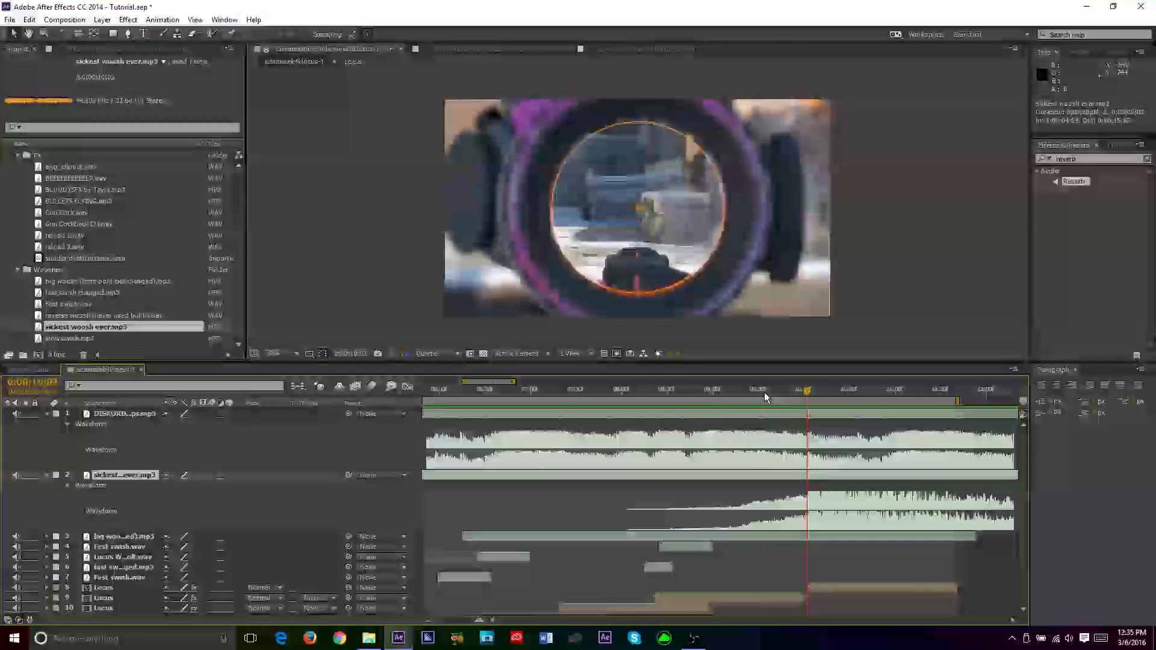
# Preview the audio of the new woosh from about 0;00;09;00 and again from 0;00;09;28
pyautogui.click(712, 391)
pyautogui.press('KP_Decimal')
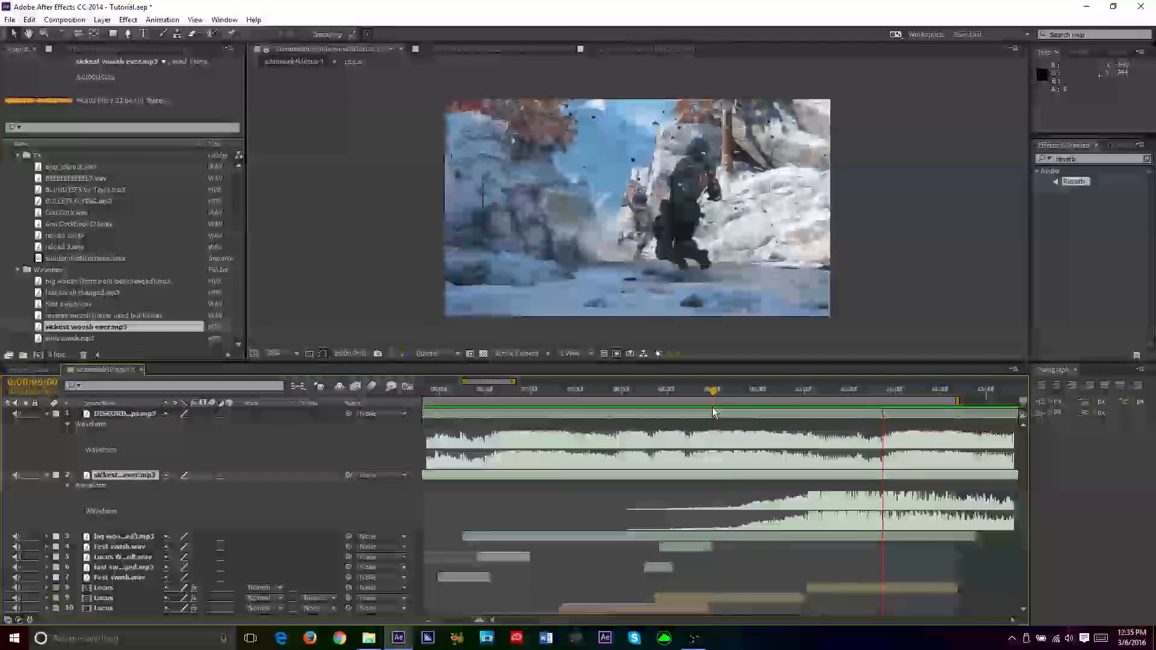
pyautogui.moveTo(802, 395); pyautogui.dragTo(751, 414)
pyautogui.press('KP_Decimal')
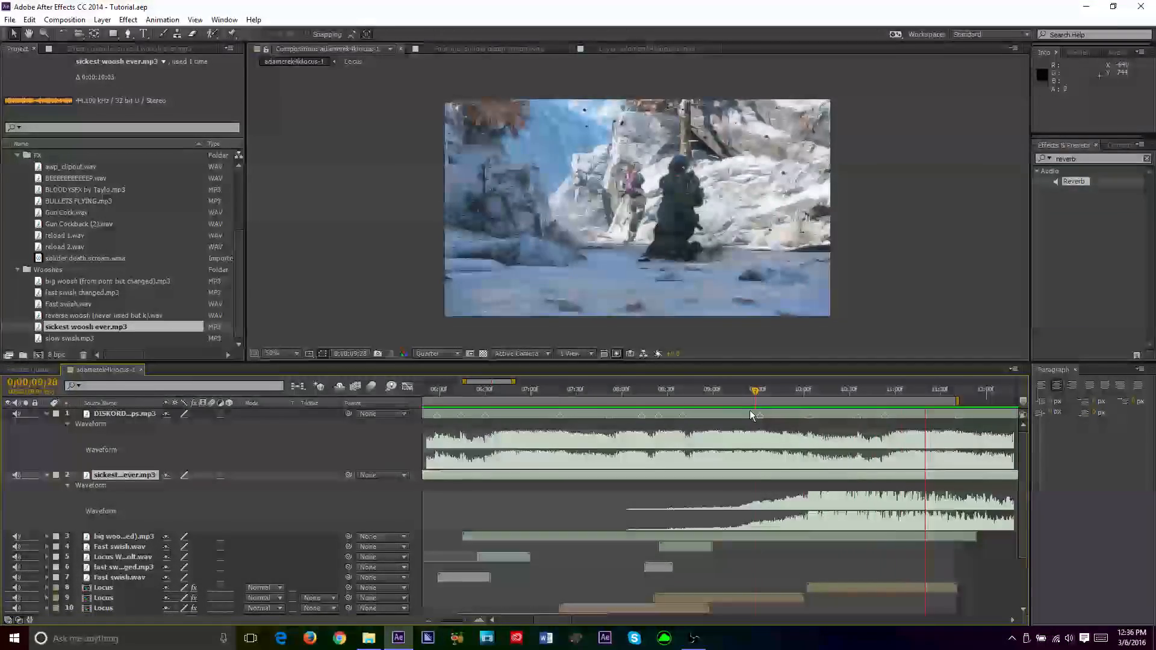
# Fade out sickest woosh ever.mp3 with Audio Levels keyframes at 0;00;10;03 and 0;00;10;33, and save
pyautogui.moveTo(802, 388); pyautogui.dragTo(808, 487)
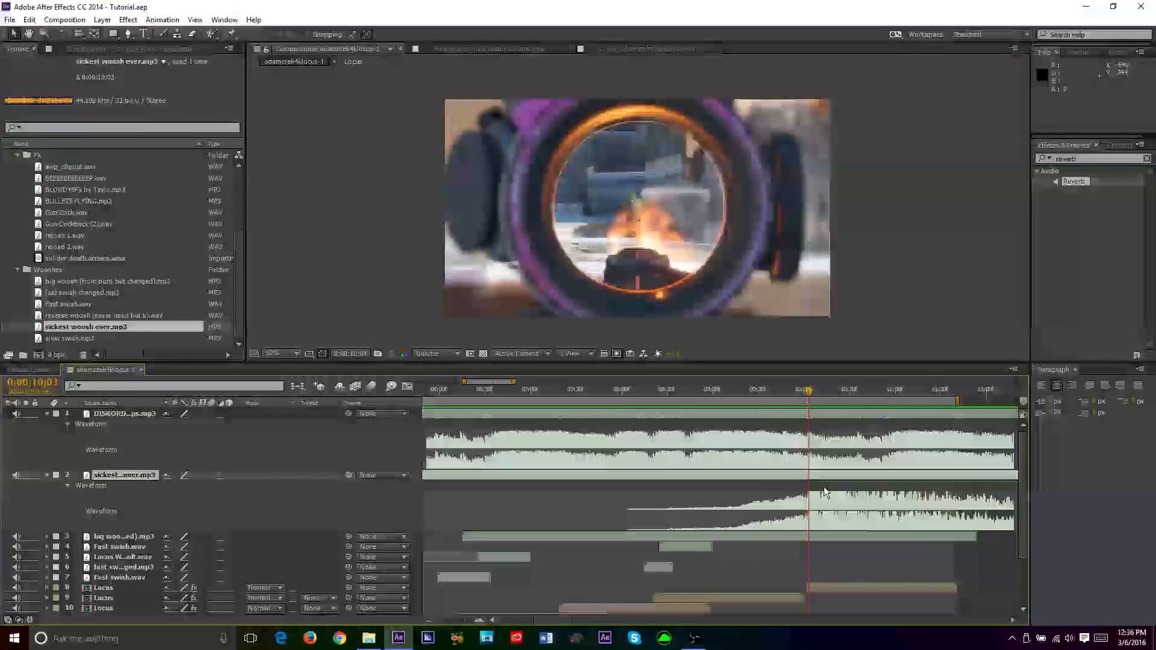
pyautogui.hotkey('alt', 'shift', 'l')
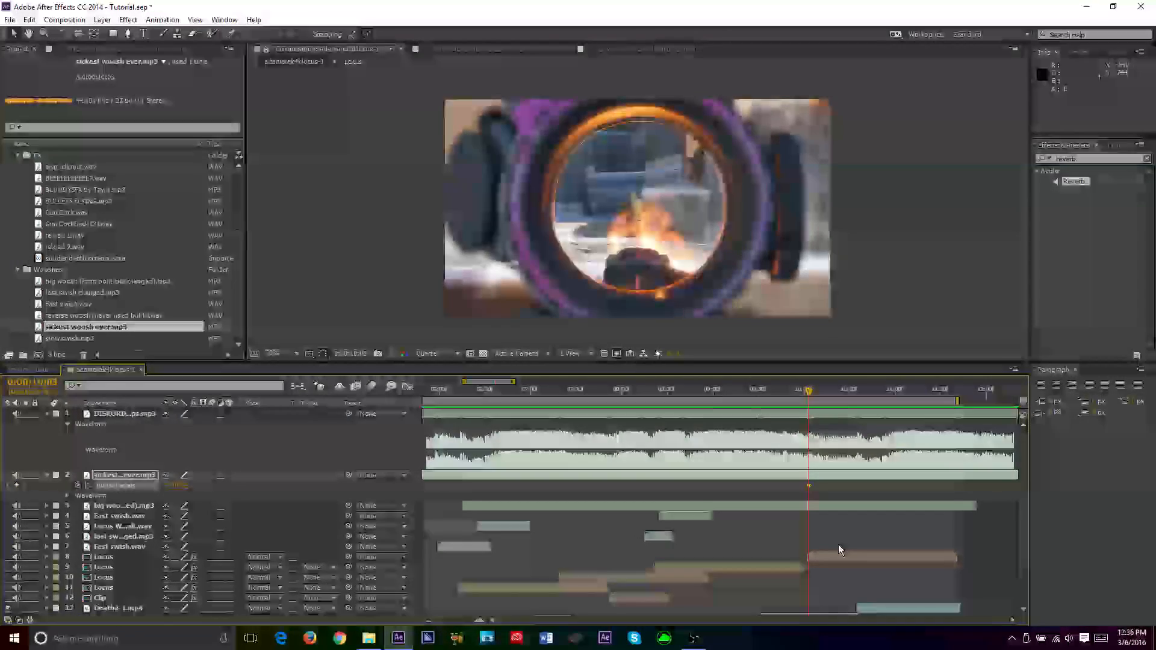
pyautogui.hotkey('shift', 'pagedown')
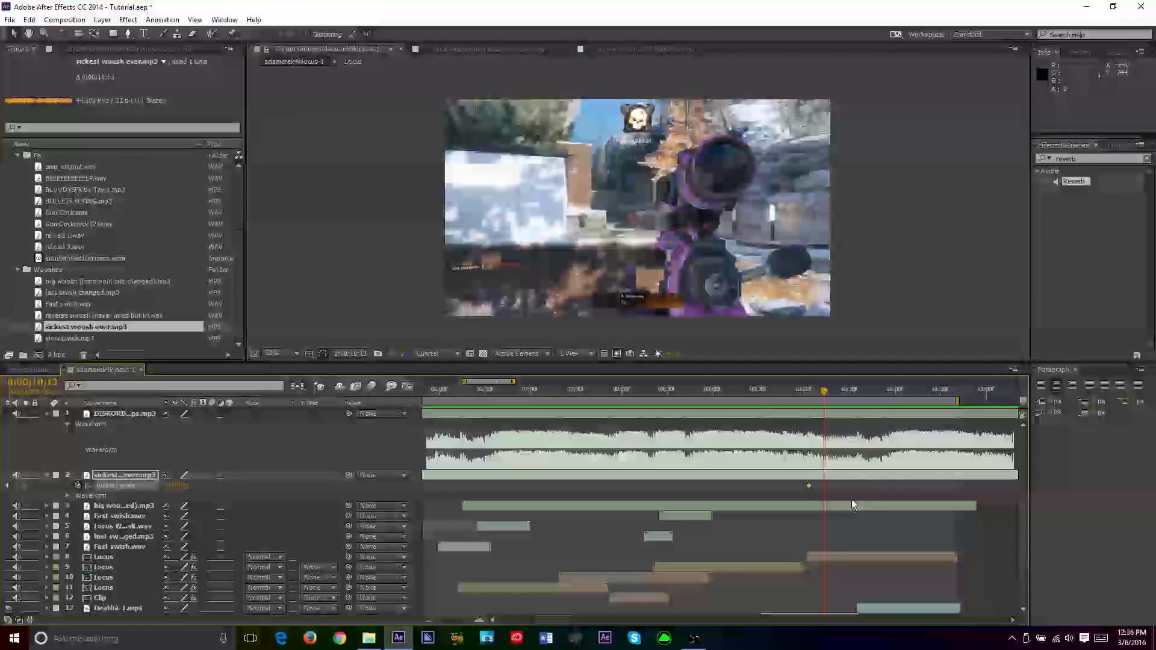
pyautogui.hotkey('shift', 'pagedown')
pyautogui.hotkey('shift', 'pagedown')
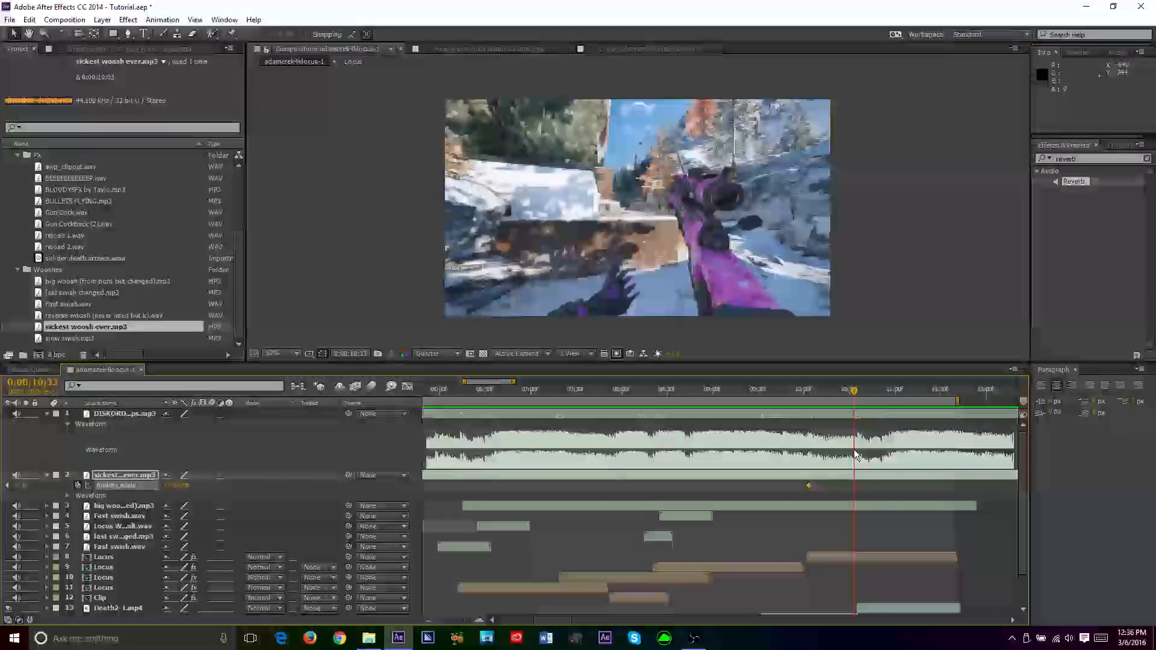
pyautogui.moveTo(180, 487); pyautogui.dragTo(120, 489)
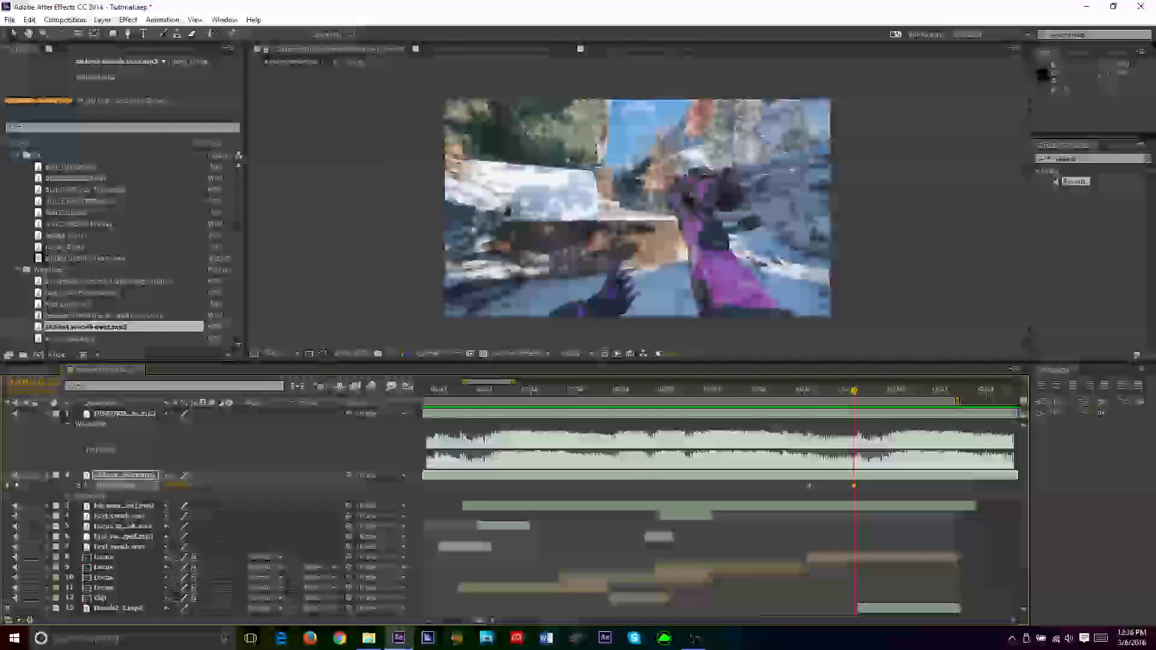
pyautogui.hotkey('ctrl', 's')
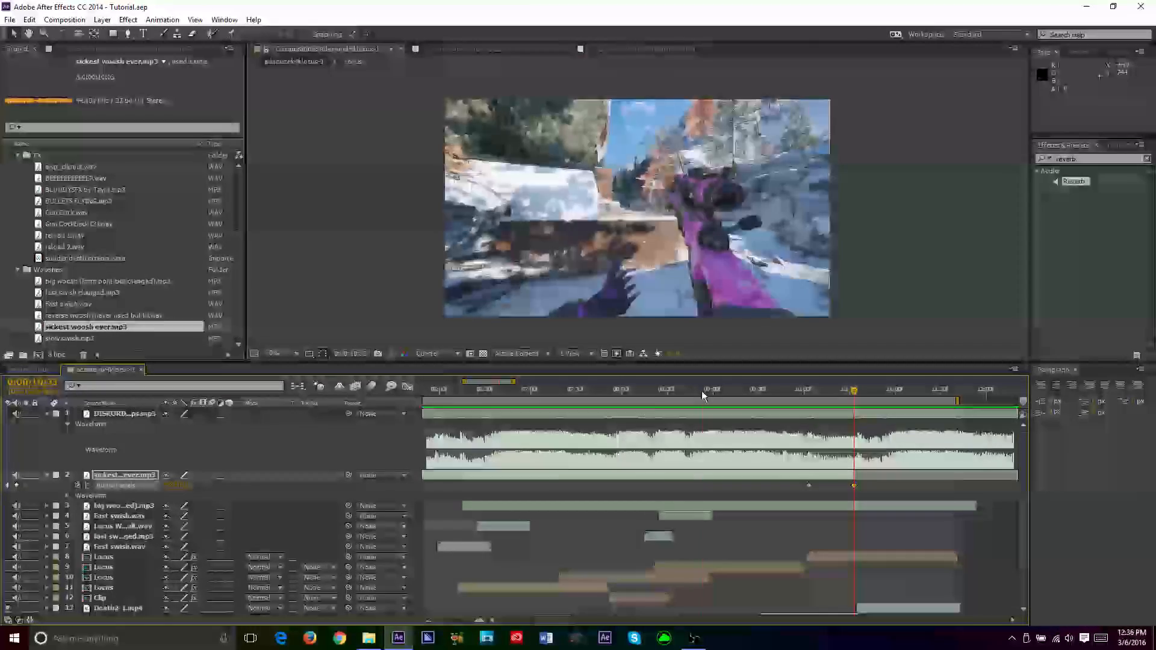
# Try ending the woosh's fade later, at about 0;00;10;53 and about 0;00;11;29, saving and previewing each timing
pyautogui.click(649, 392)
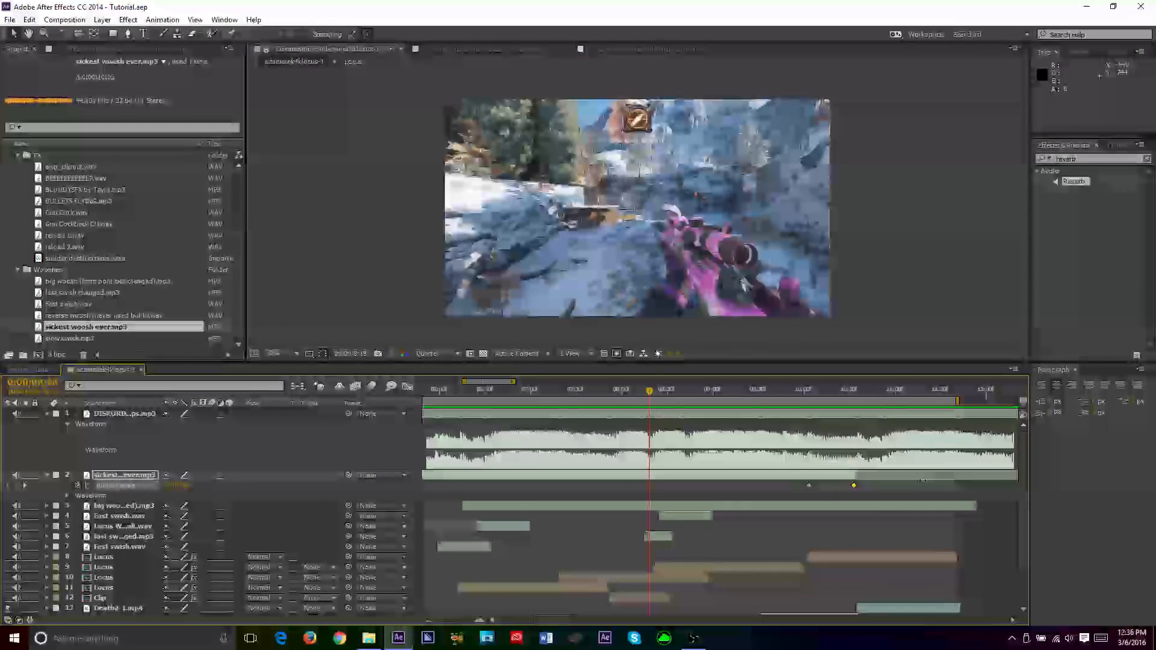
pyautogui.moveTo(854, 485); pyautogui.dragTo(885, 489)
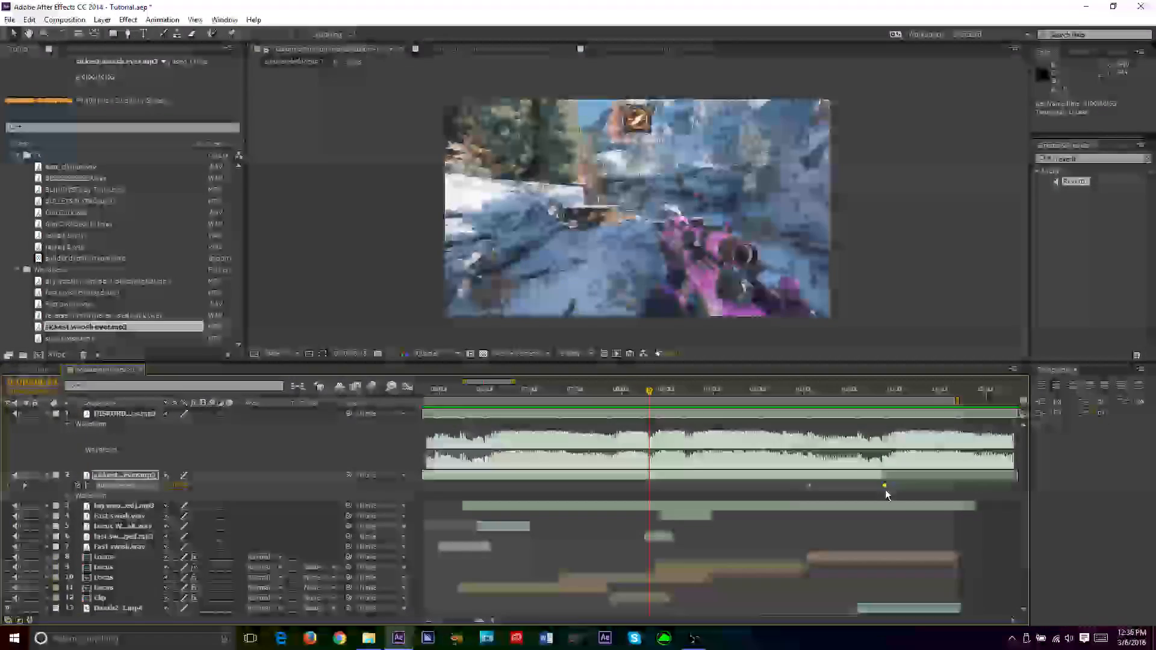
pyautogui.hotkey('ctrl', 's')
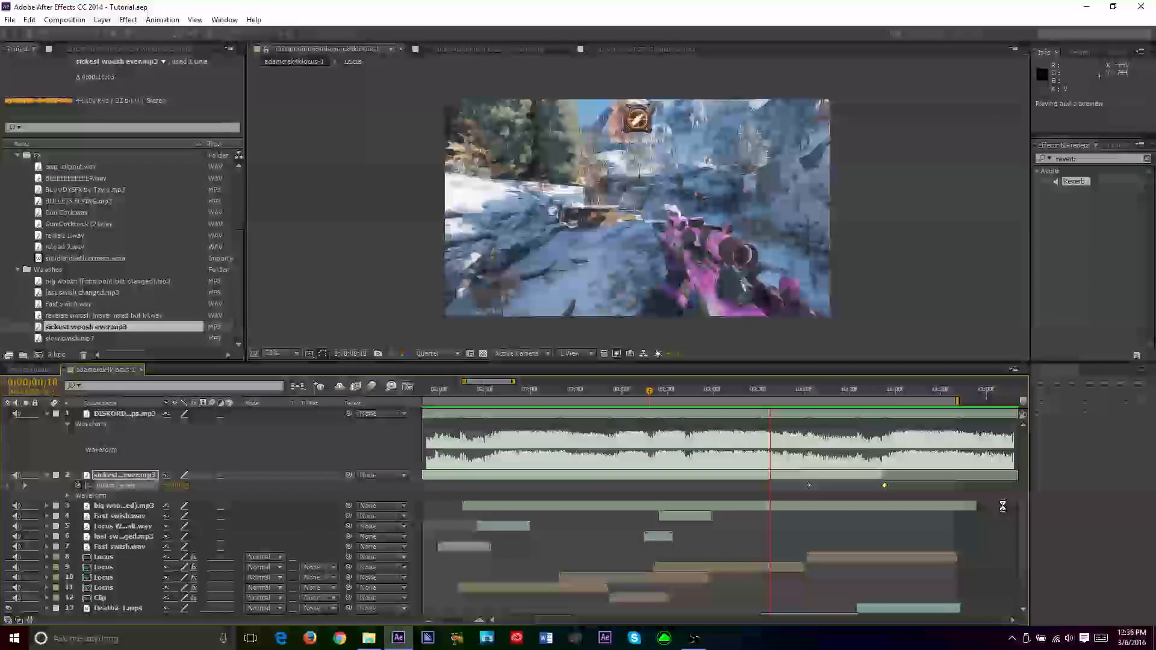
pyautogui.press('space')
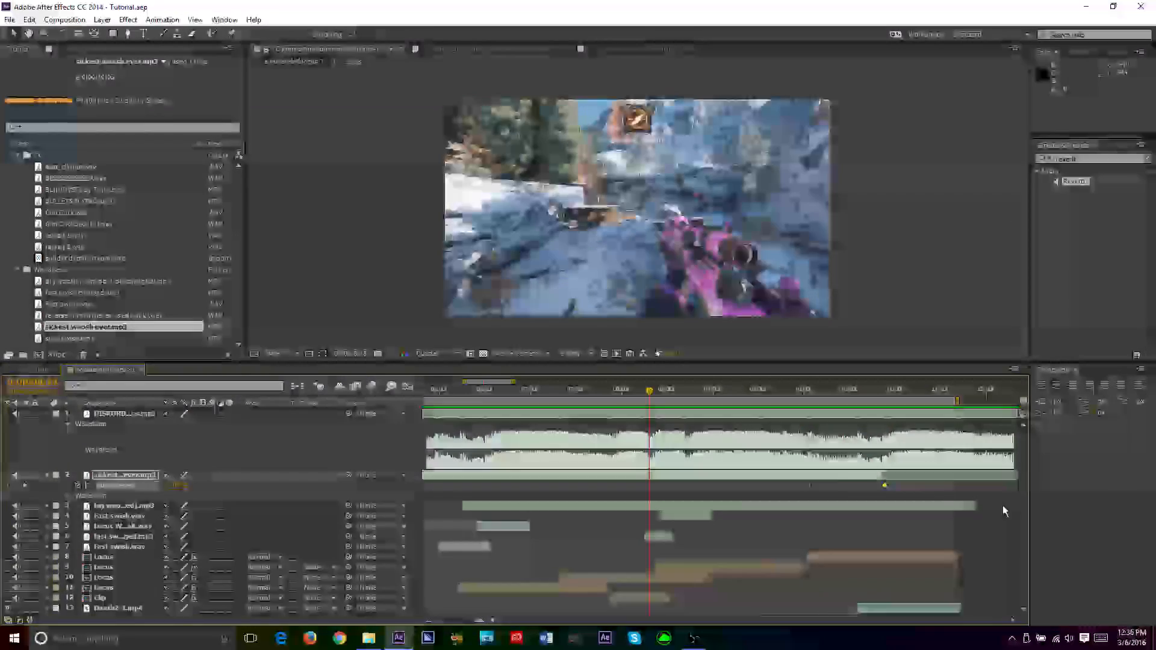
pyautogui.moveTo(882, 475); pyautogui.dragTo(939, 485)
pyautogui.hotkey('ctrl', 's')
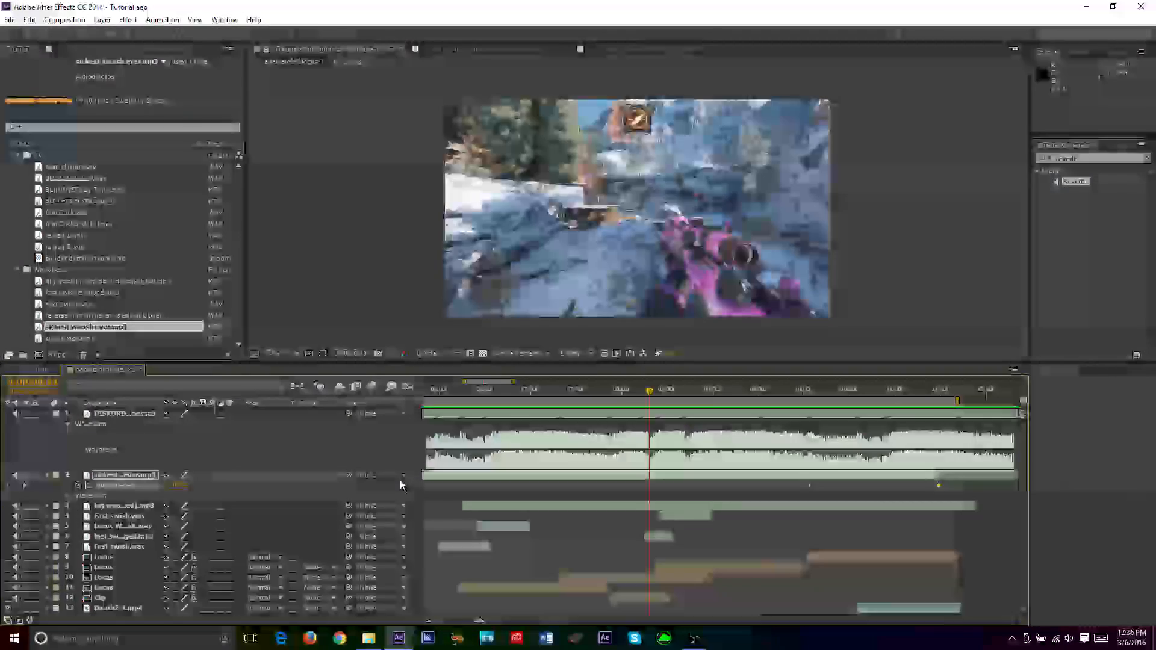
pyautogui.press('KP_Decimal')
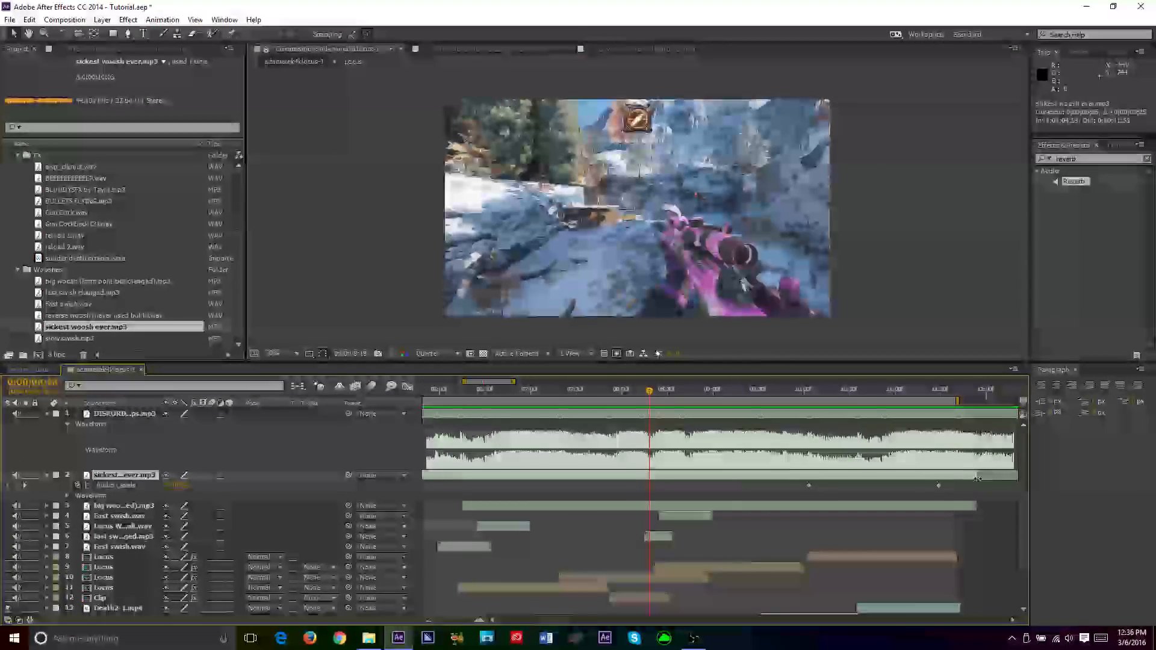
# Move the woosh's closing Audio Levels keyframe to about 0;00;11;57, save, and preview the audio and the full composition
pyautogui.moveTo(938, 485); pyautogui.dragTo(981, 487)
pyautogui.hotkey('ctrl', 's')
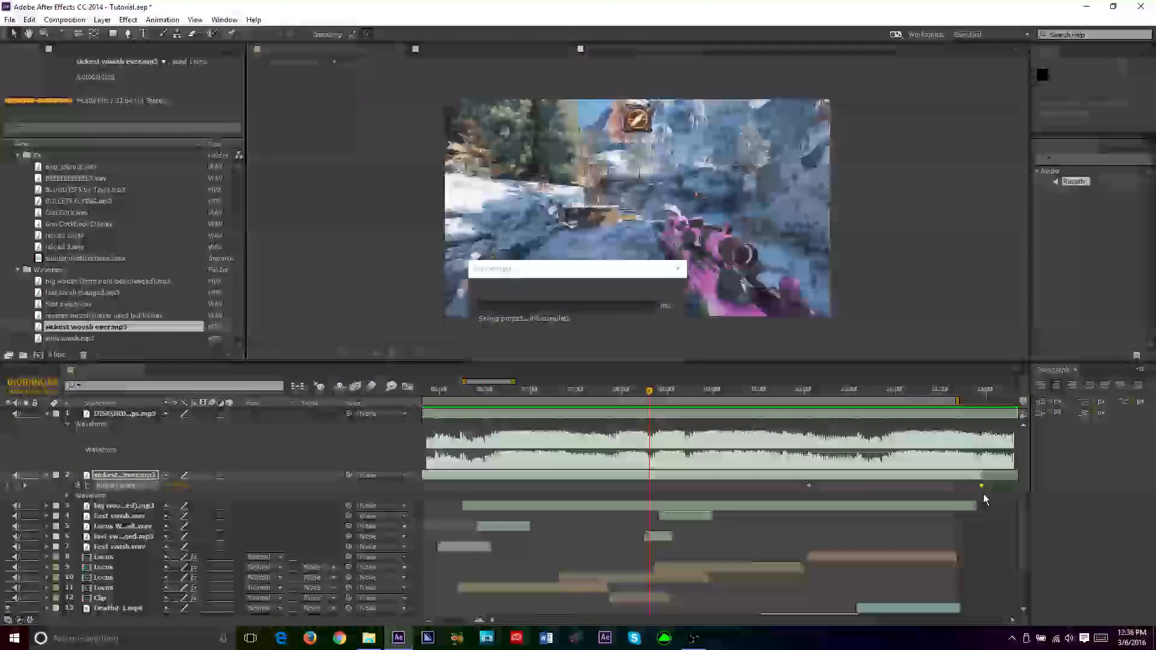
pyautogui.press('KP_Decimal')
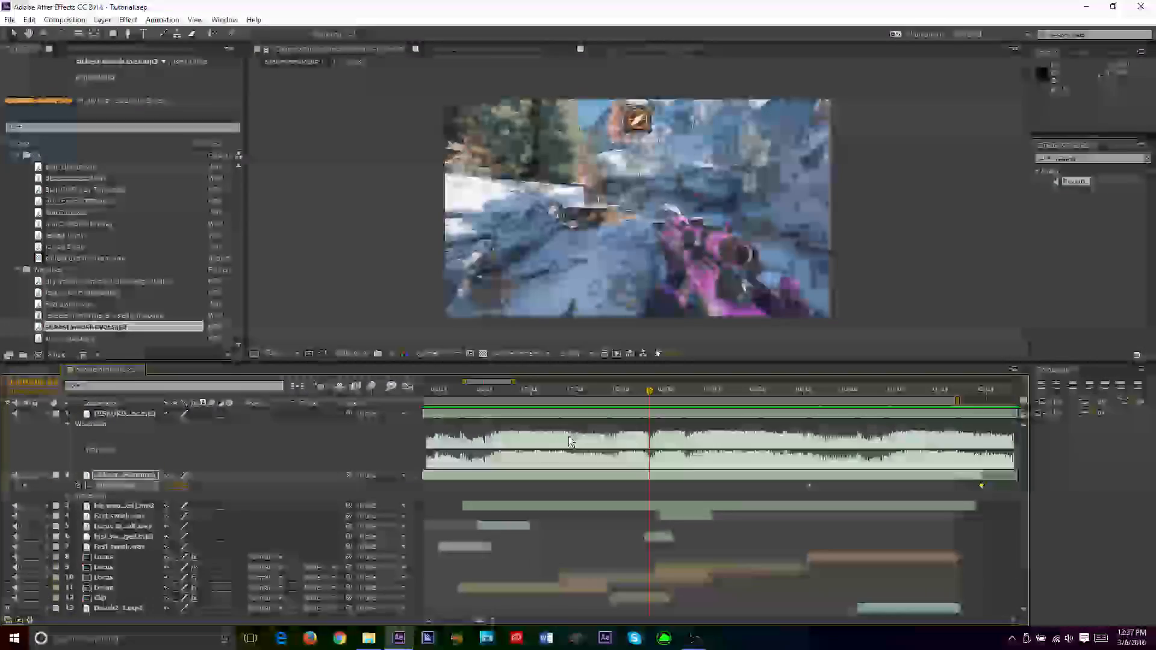
pyautogui.press('KP_0')
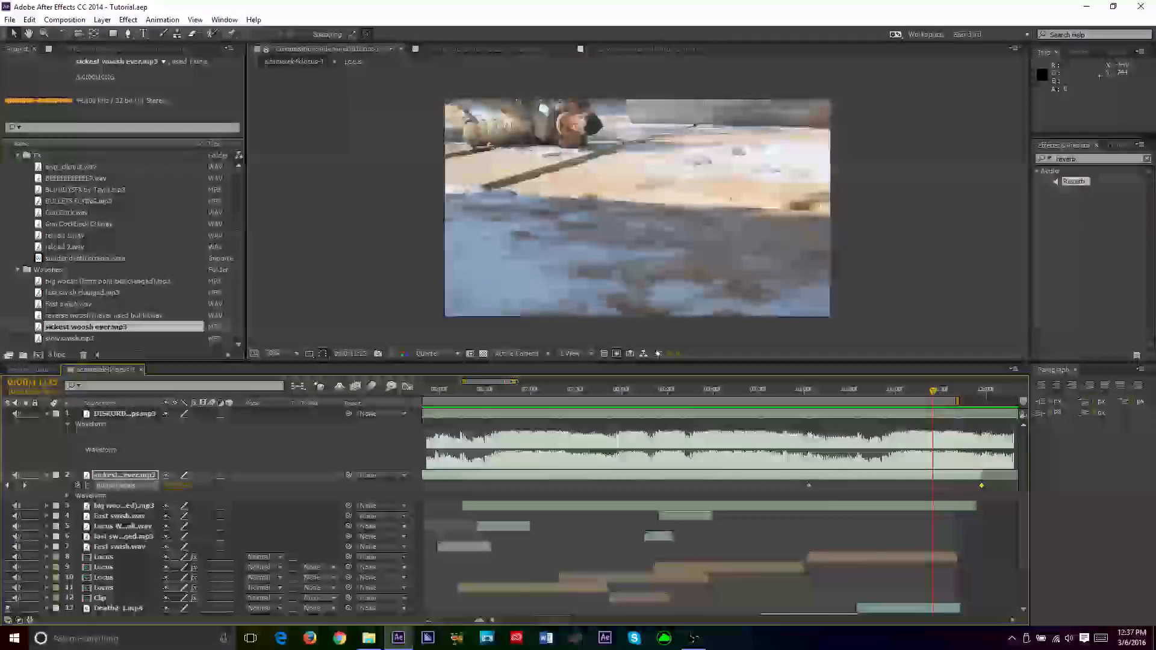
# Reveal the Time Remap keyframes of the Death2-1.mp4 layer and delete the middle keyframe
pyautogui.moveTo(513, 382); pyautogui.dragTo(523, 382)
pyautogui.click(786, 396)
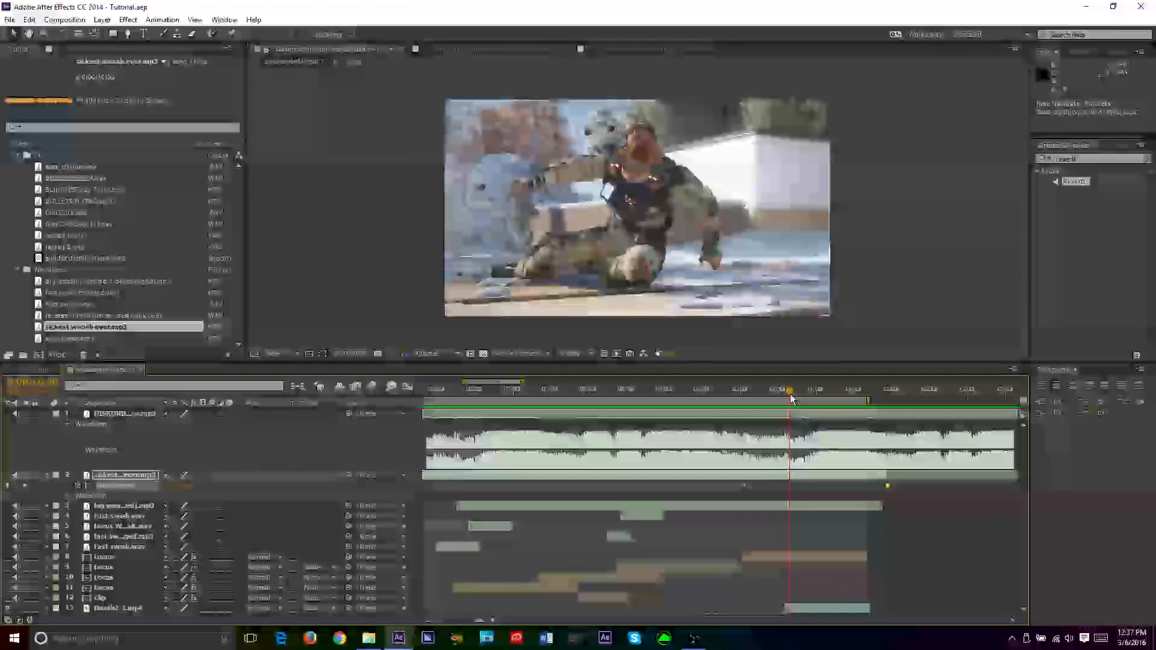
pyautogui.moveTo(790, 415)
pyautogui.mouseDown()
pyautogui.moveTo(812, 423)
pyautogui.moveTo(785, 427)
pyautogui.mouseUp()
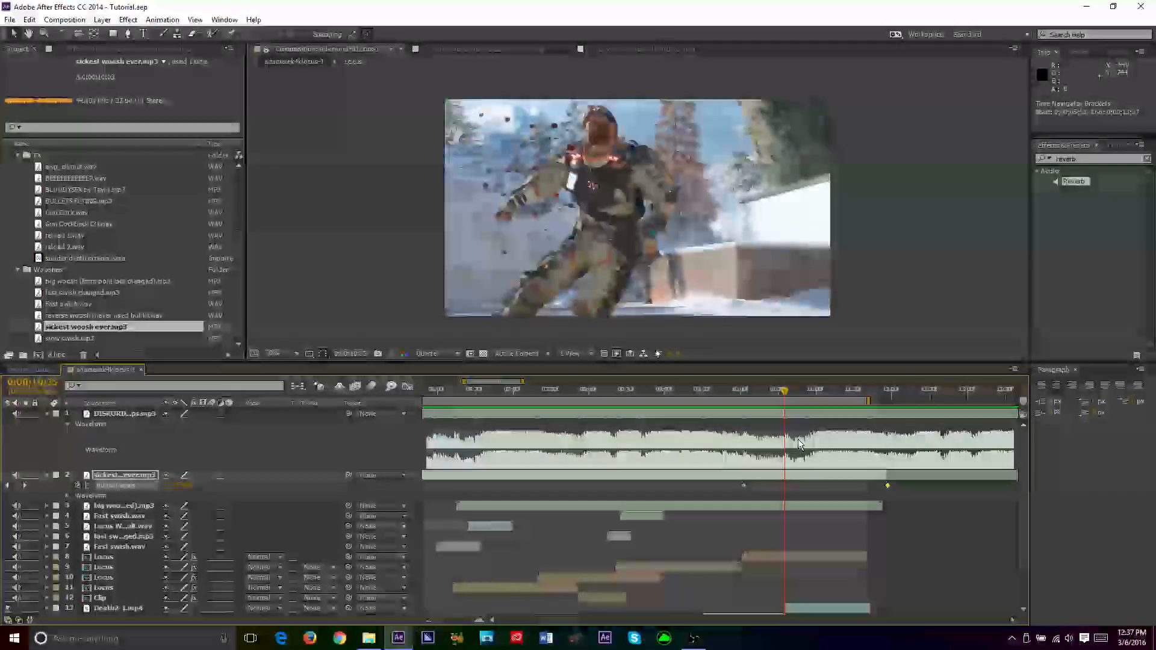
pyautogui.scroll(-2, 807, 506)
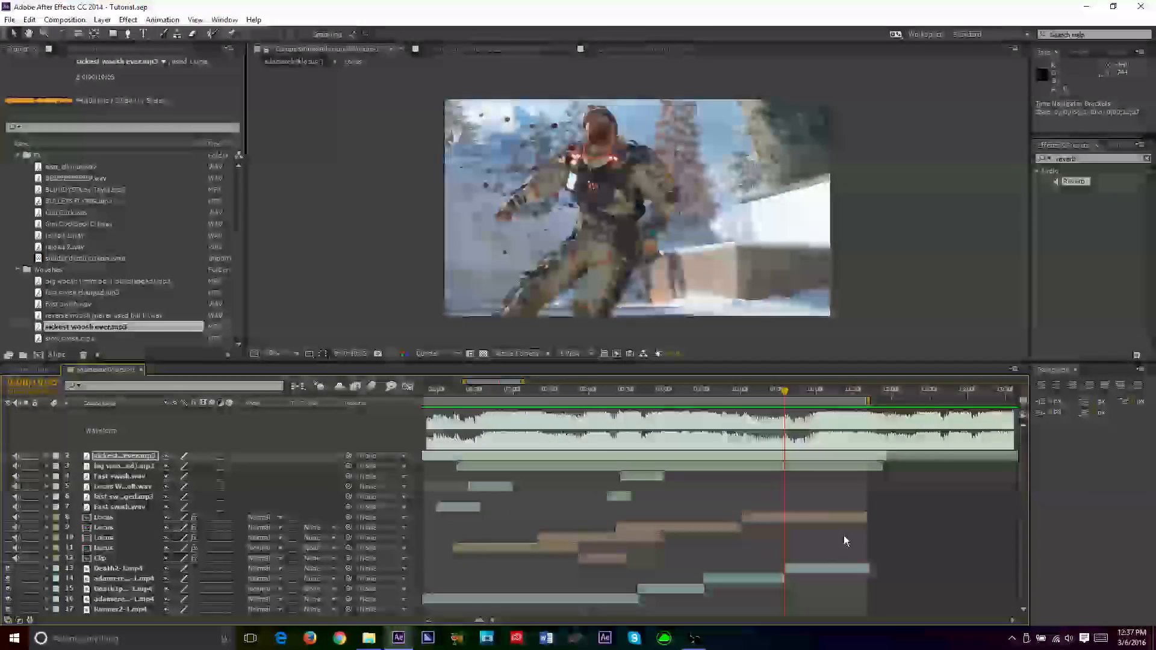
pyautogui.click(817, 568)
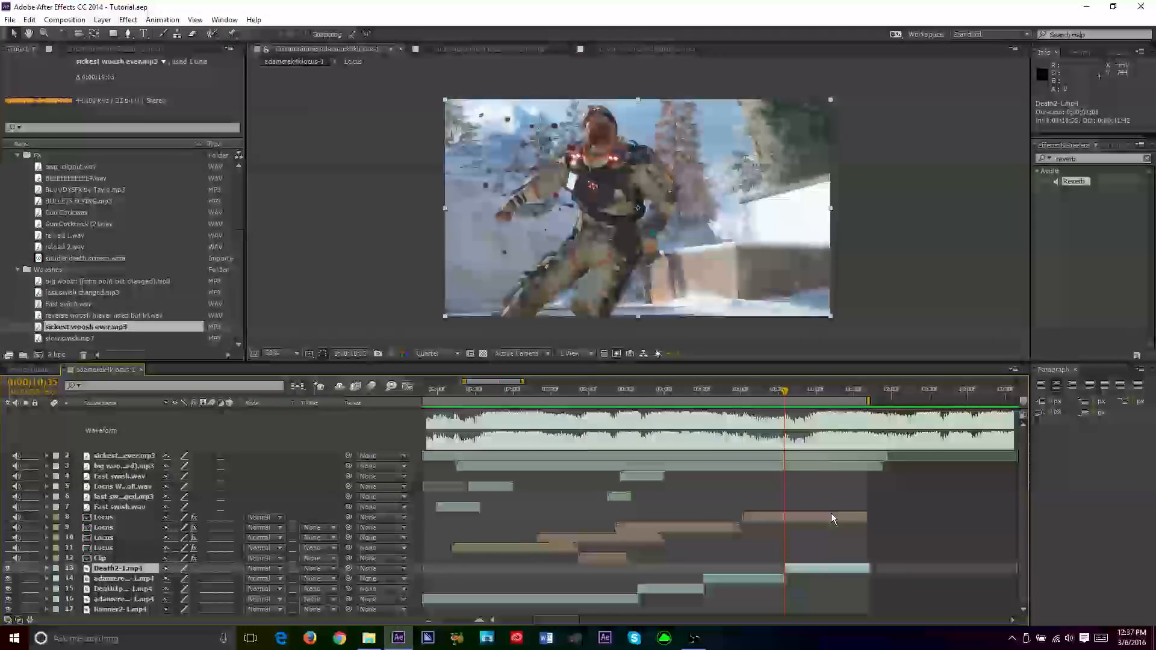
pyautogui.moveTo(782, 394)
pyautogui.mouseDown()
pyautogui.moveTo(813, 409)
pyautogui.moveTo(786, 402)
pyautogui.mouseUp()
pyautogui.hotkey('ctrl', 'alt', 't')
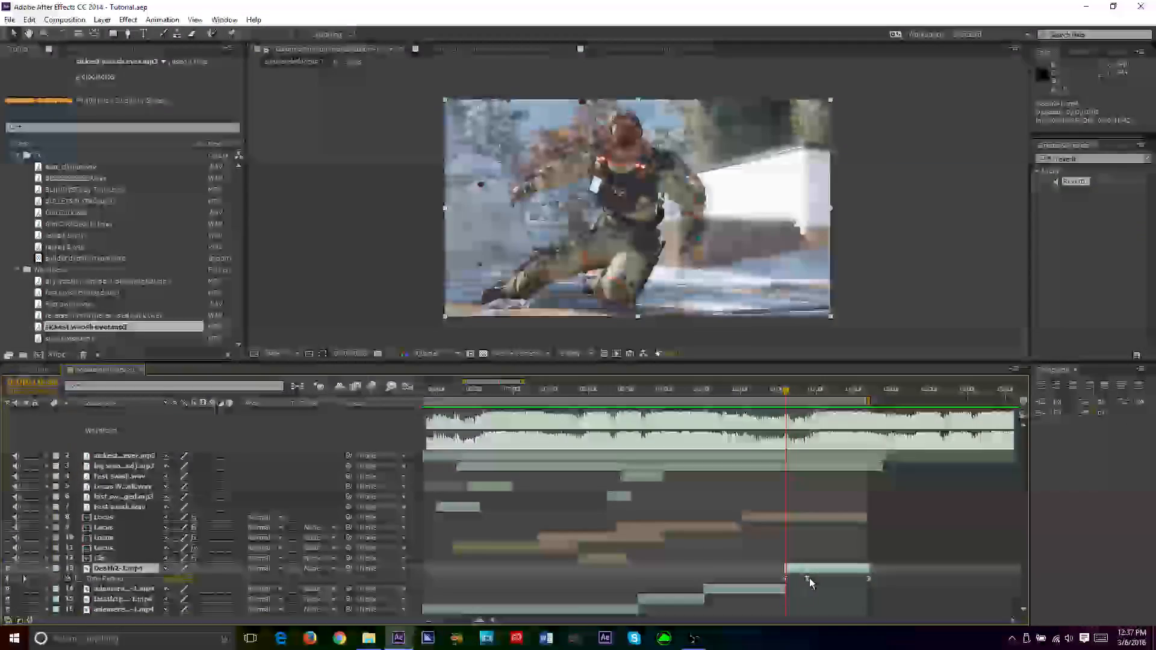
pyautogui.press('Delete')
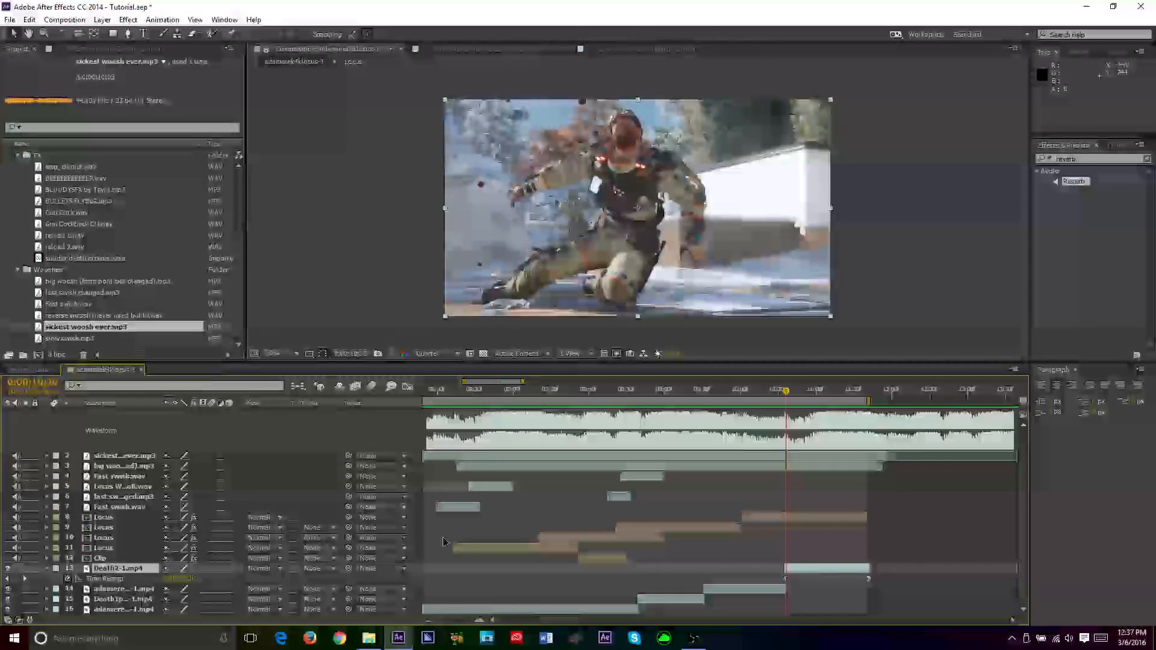
# Reshape Death2-1.mp4's Time Remap curve in the Graph Editor to run fast, slow, then fast between its end keyframes, and save
pyautogui.click(404, 386)
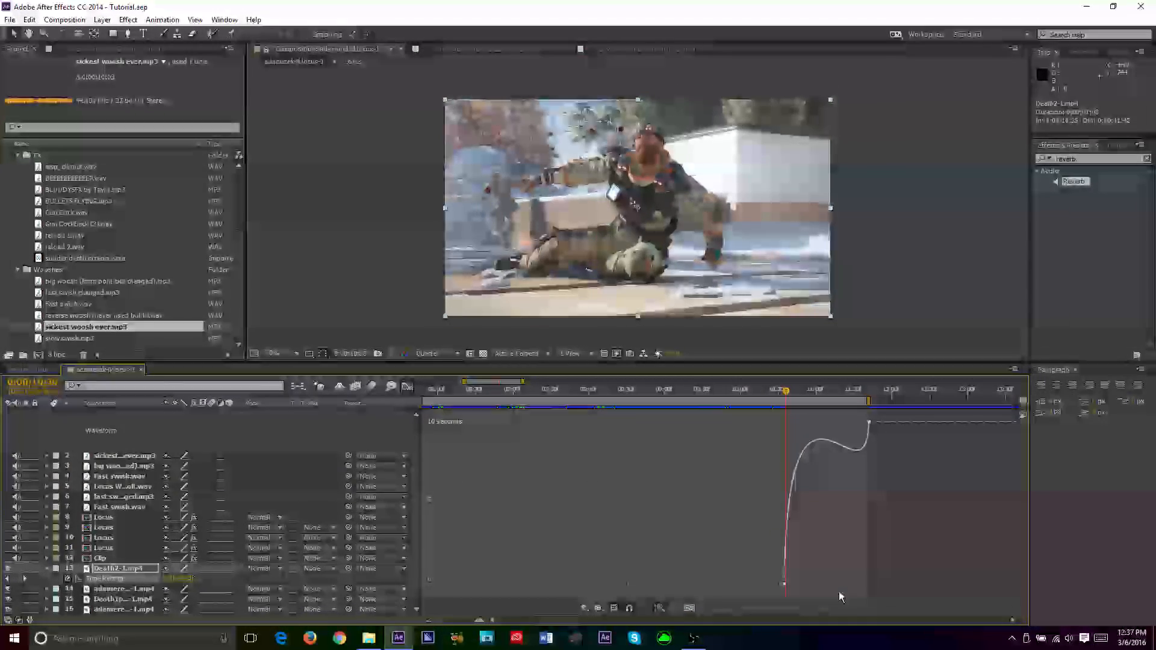
pyautogui.click(784, 585)
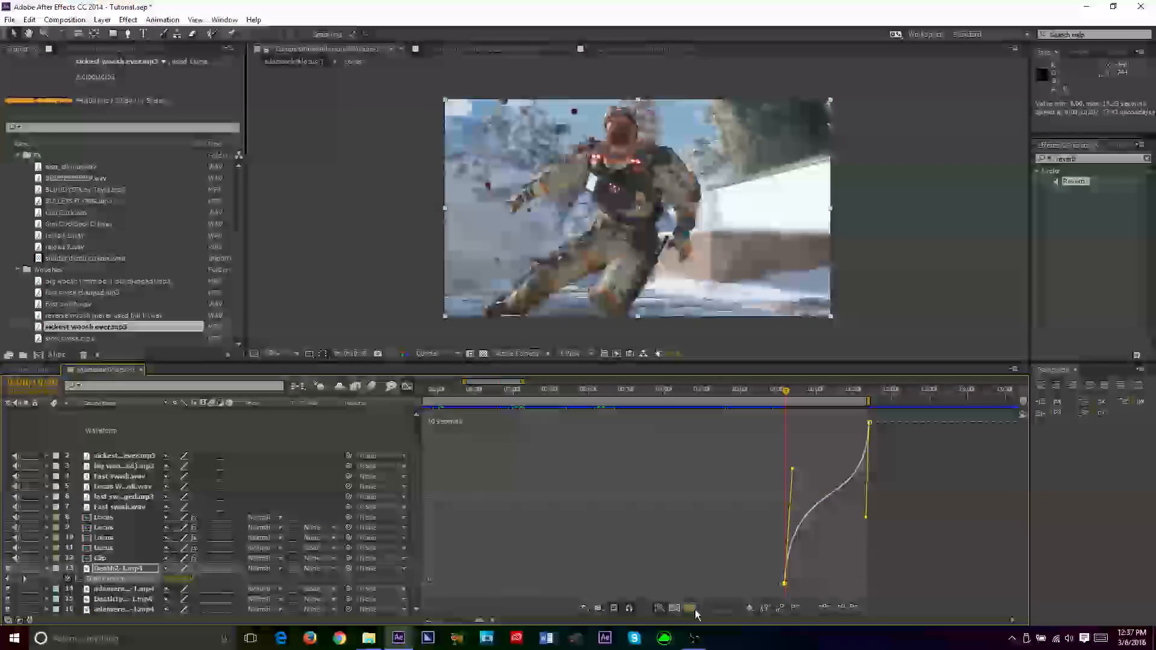
pyautogui.click(674, 607)
pyautogui.moveTo(483, 469); pyautogui.dragTo(432, 450)
pyautogui.moveTo(993, 519); pyautogui.dragTo(1008, 557)
pyautogui.hotkey('ctrl', 's')
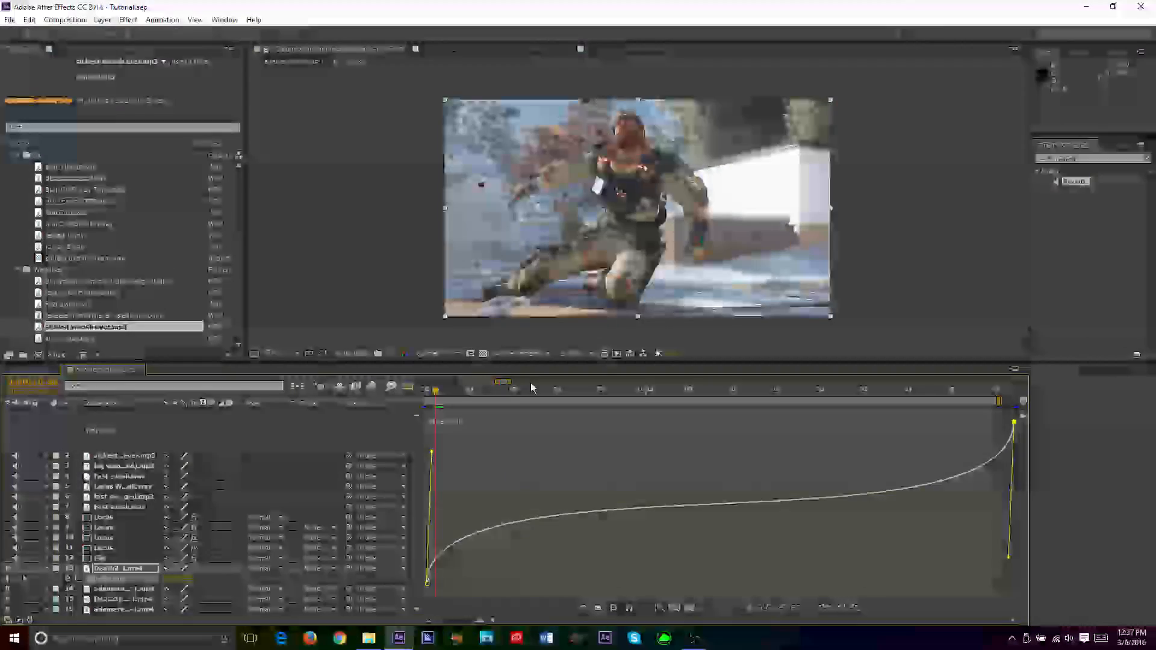
pyautogui.click(407, 385)
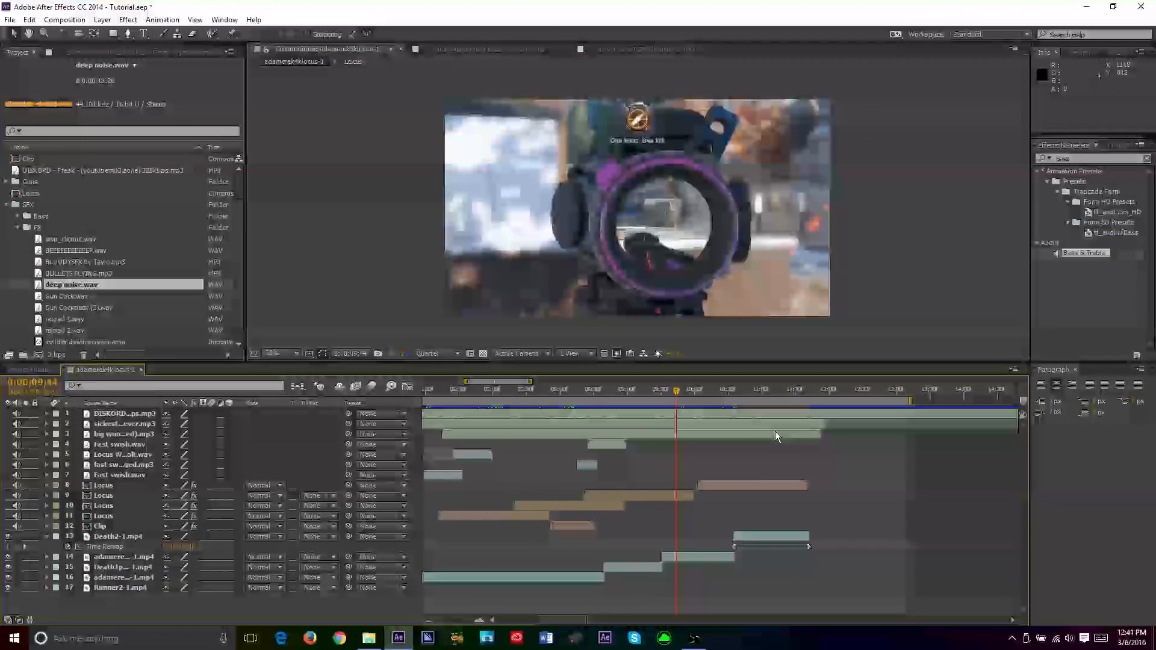
# Check the DISKORD music layer's audio from about 0;00;10;33, just before Death2-1.mp4 starts, leaving its levels unkeyed, and save
pyautogui.hotkey('ctrl', 's')
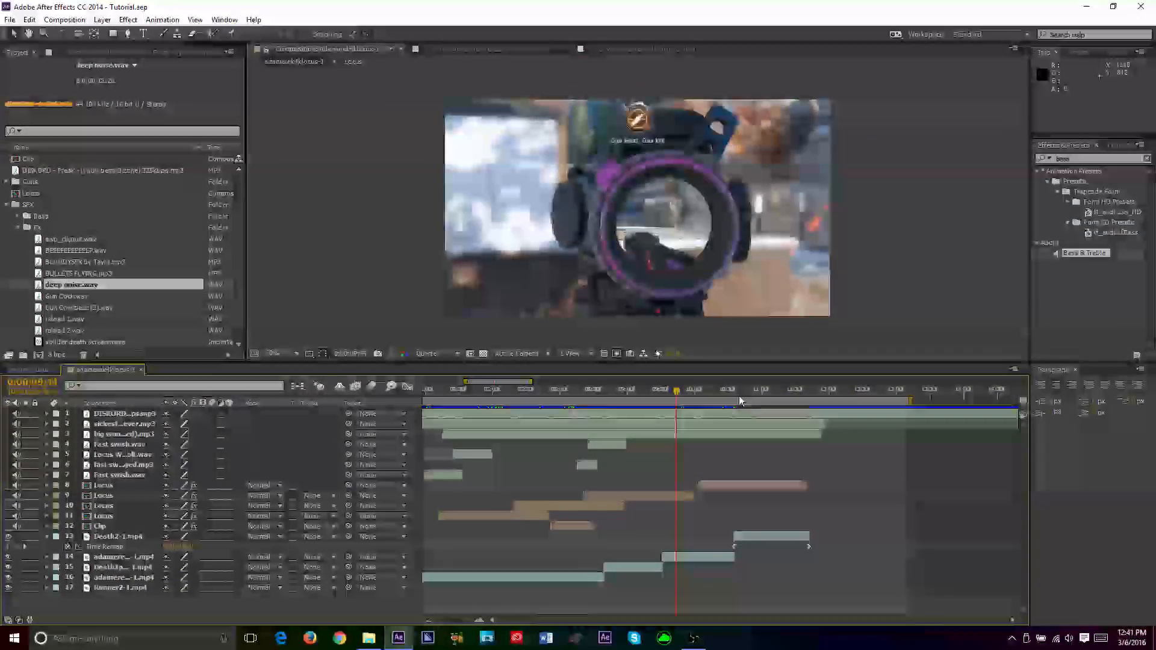
pyautogui.moveTo(739, 391); pyautogui.dragTo(730, 392)
pyautogui.click(773, 420)
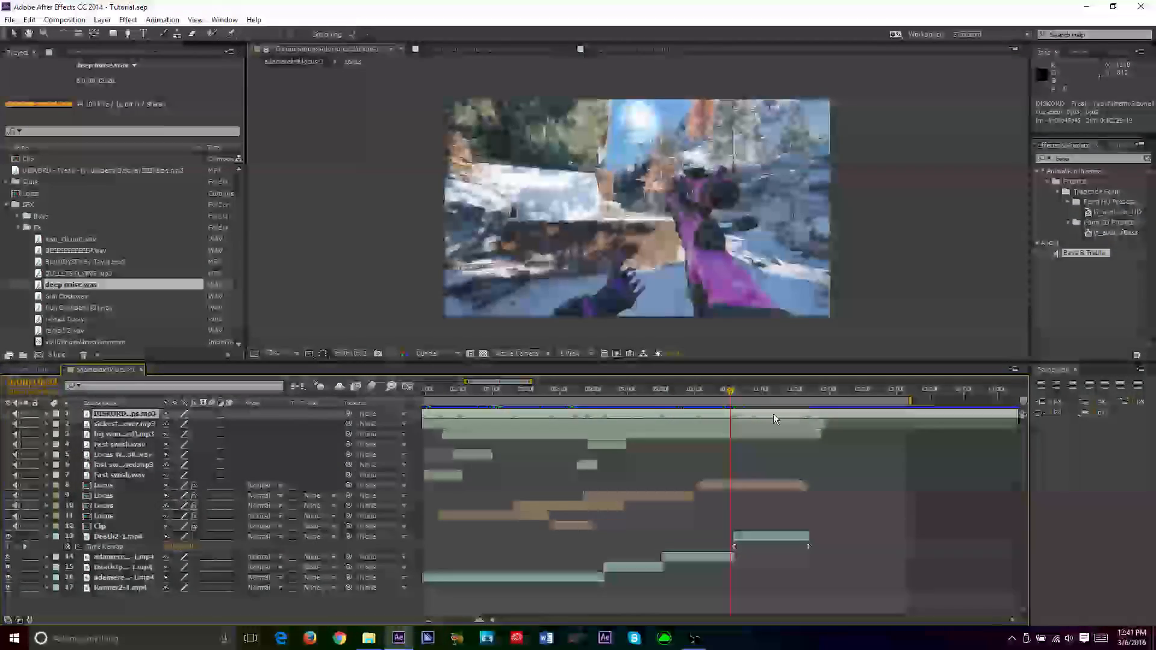
pyautogui.press('l')
pyautogui.press('l')
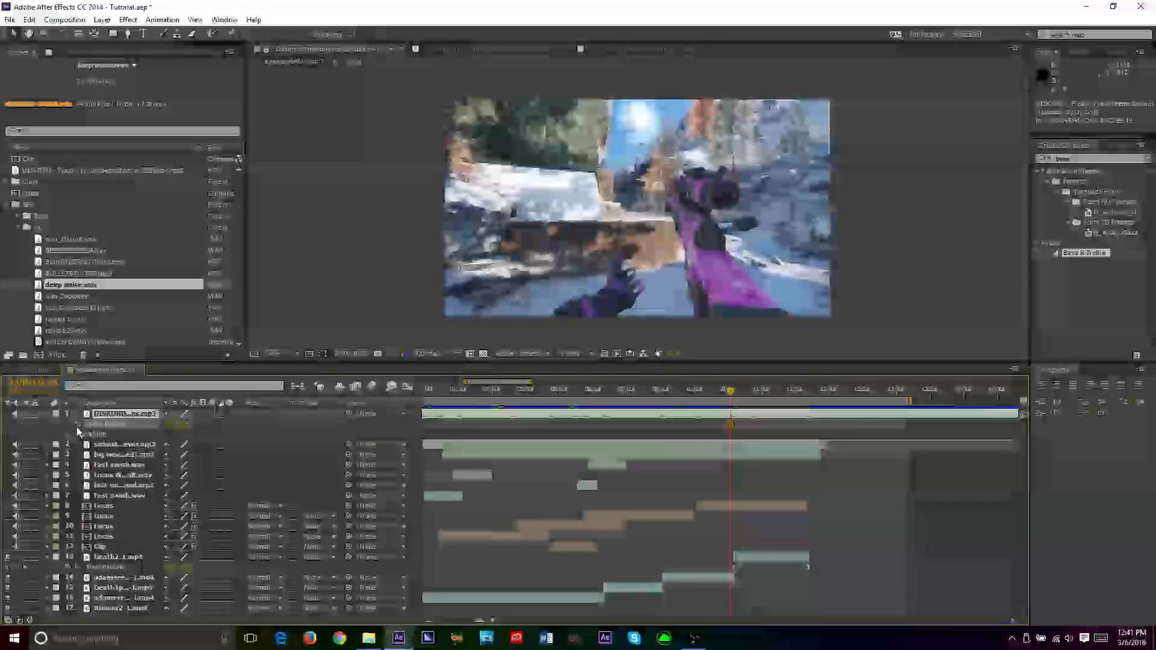
pyautogui.click(77, 425)
pyautogui.press('l')
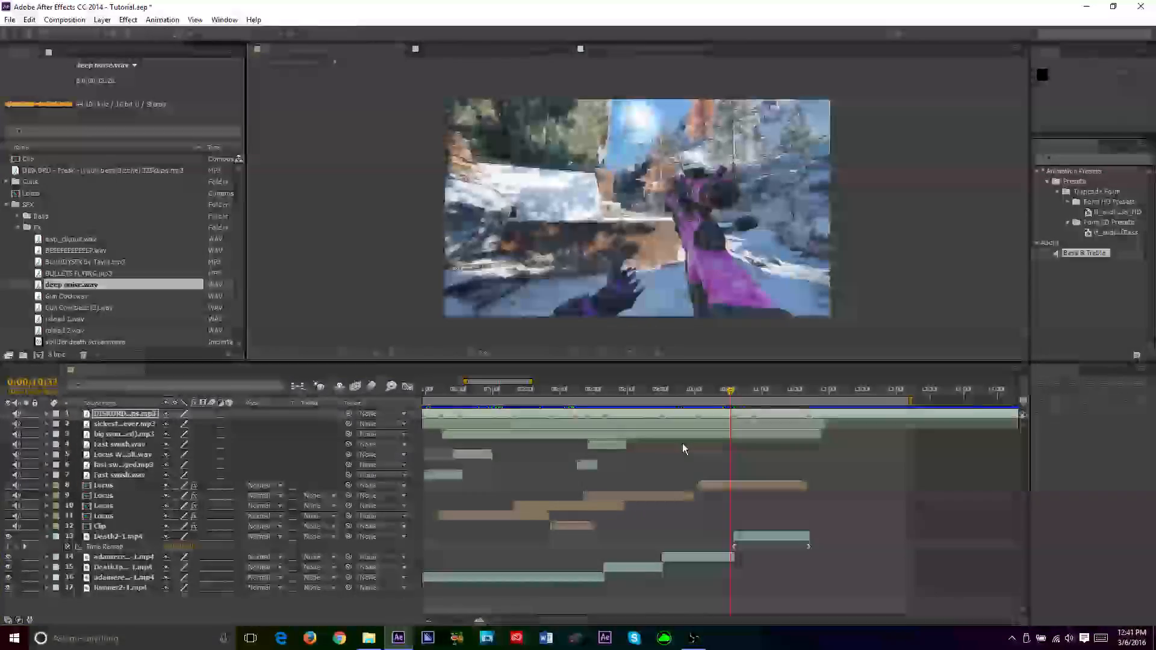
pyautogui.hotkey('ctrl', 's')
pyautogui.press('KP_Decimal')
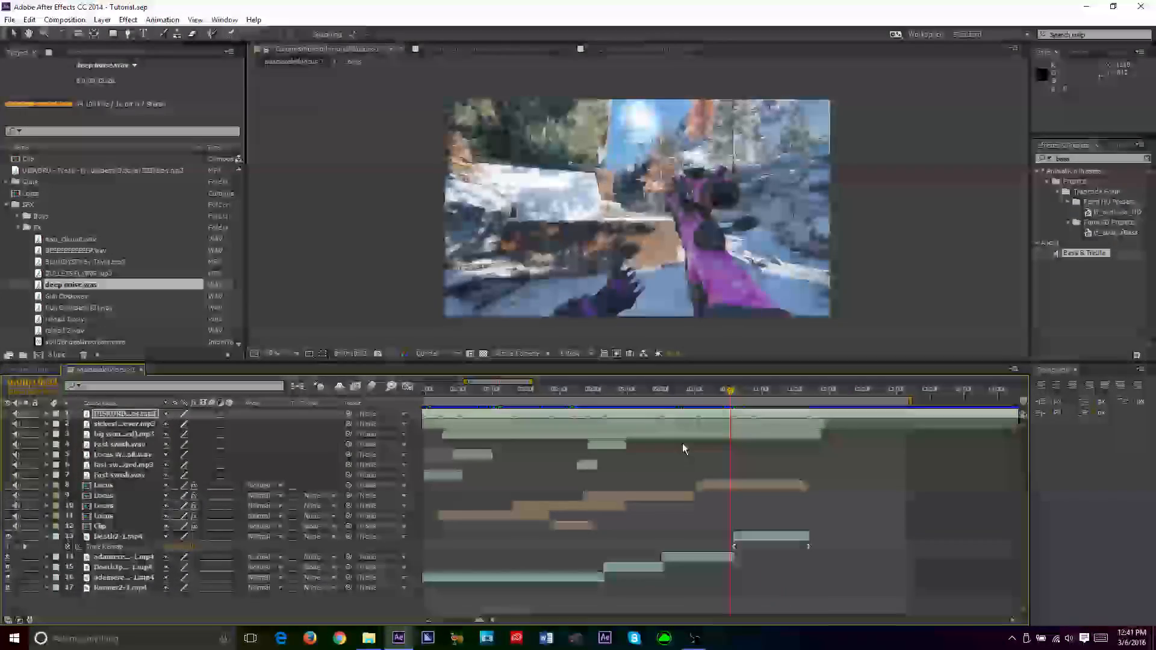
# Add a Time Remap keyframe to Death2-1.mp4, place it at 0;00;10;53, and save
pyautogui.click(755, 392)
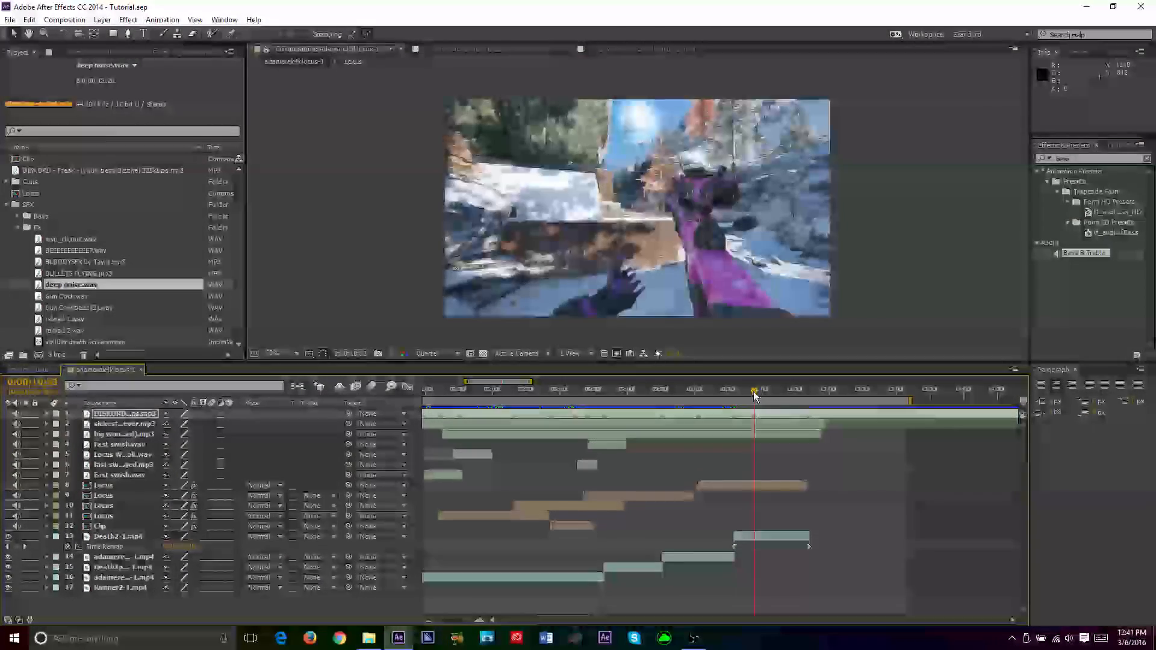
pyautogui.click(779, 395)
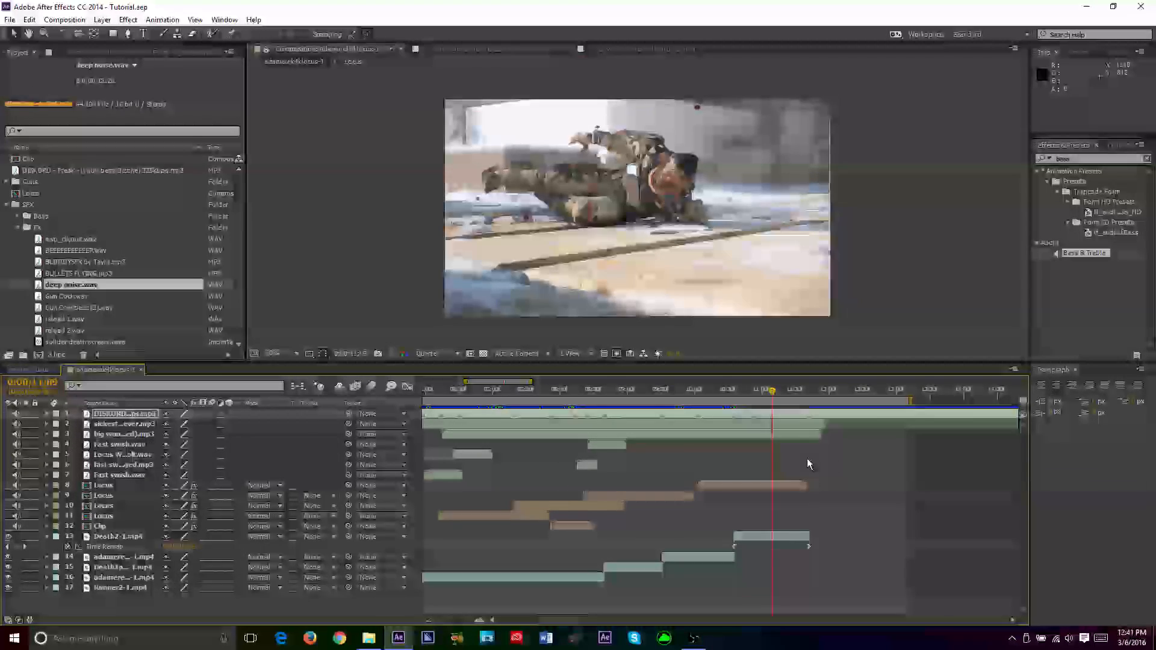
pyautogui.click(16, 546)
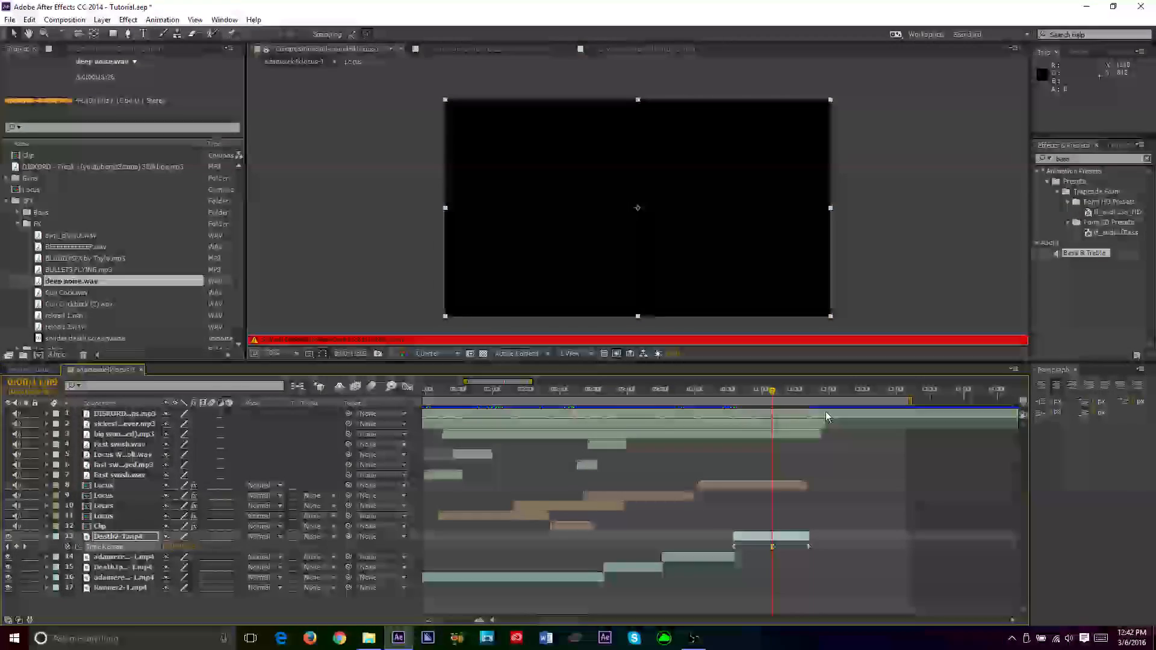
pyautogui.click(755, 393)
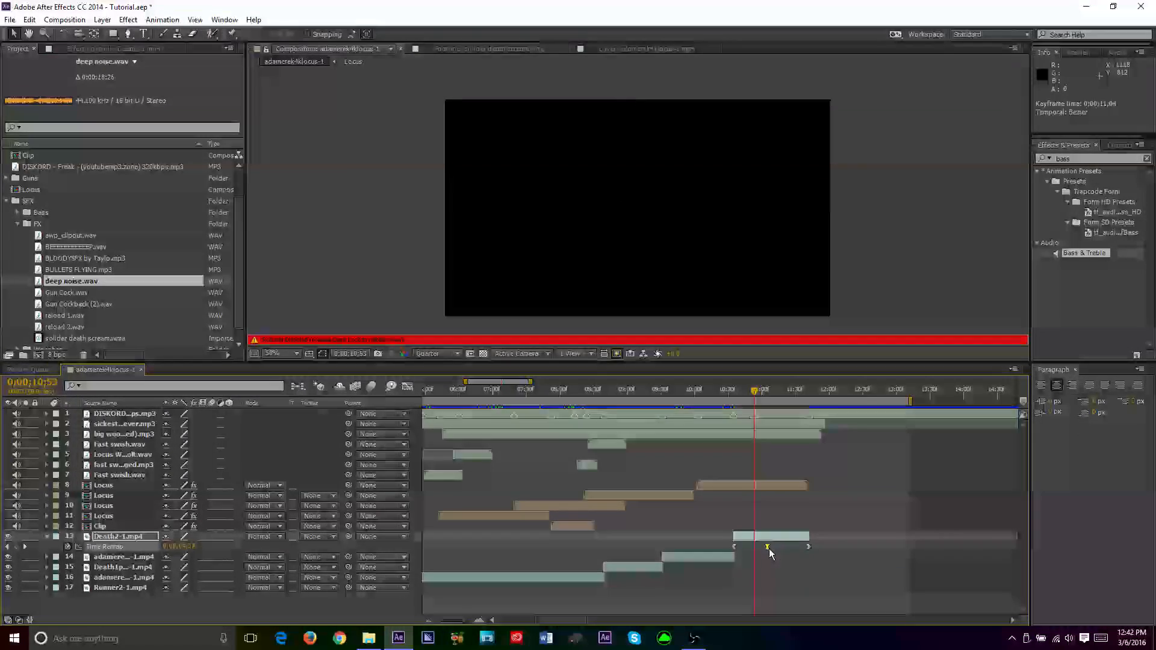
pyautogui.hotkey('ctrl', 's')
# In the Graph Editor, steepen Death2-1.mp4's Time Remap curve around the 0;00;10;53 keyframe and into the last keyframe, and save
pyautogui.click(407, 388)
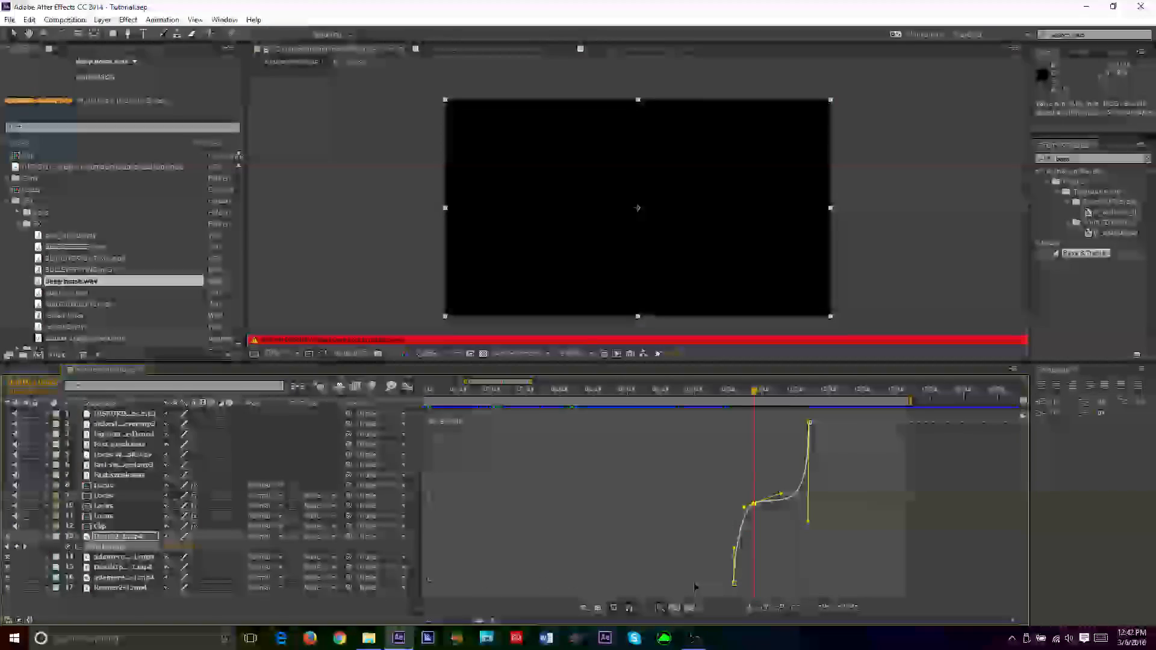
pyautogui.moveTo(745, 504); pyautogui.dragTo(747, 555)
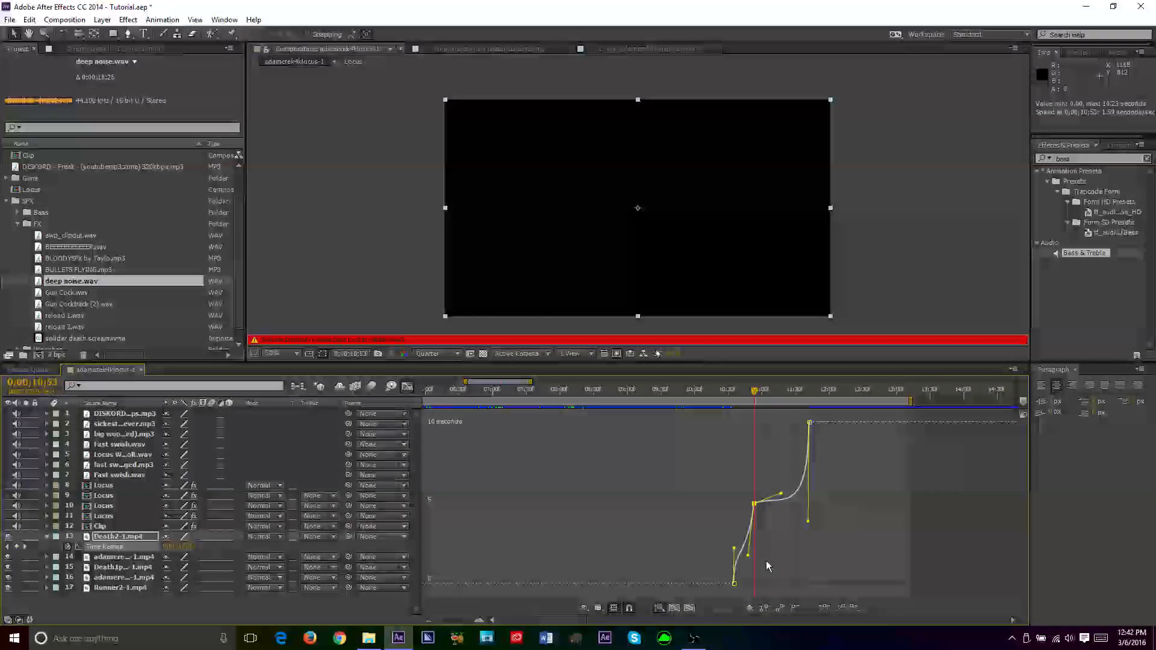
pyautogui.click(693, 608)
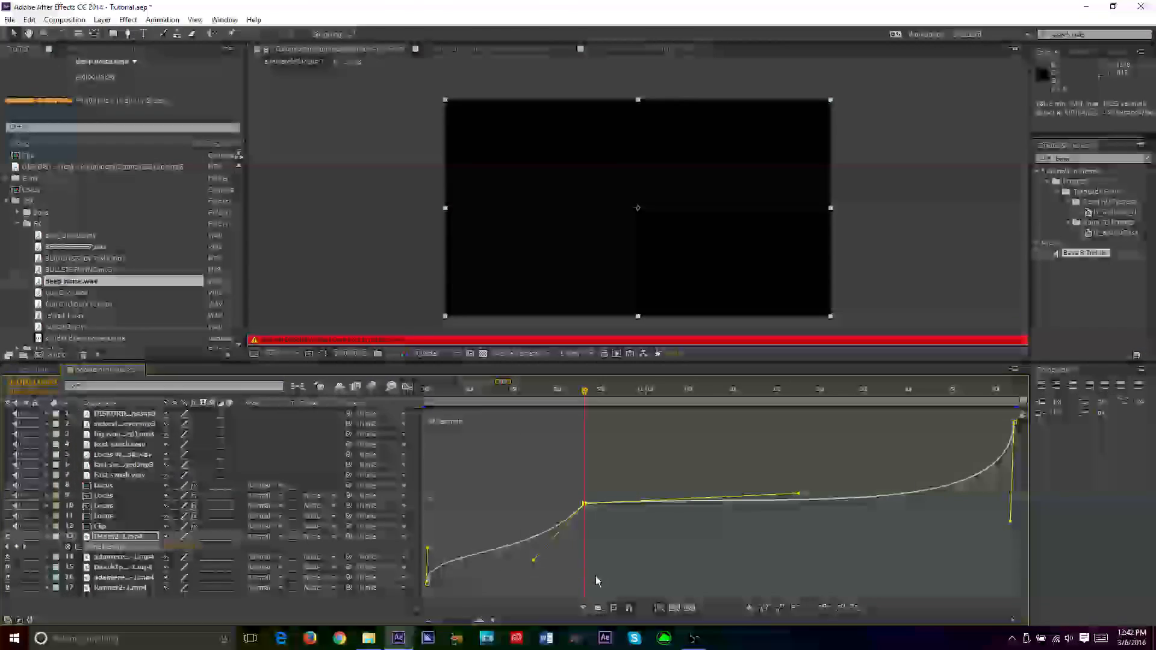
pyautogui.moveTo(798, 494); pyautogui.dragTo(589, 426)
pyautogui.moveTo(1010, 519); pyautogui.dragTo(1012, 497)
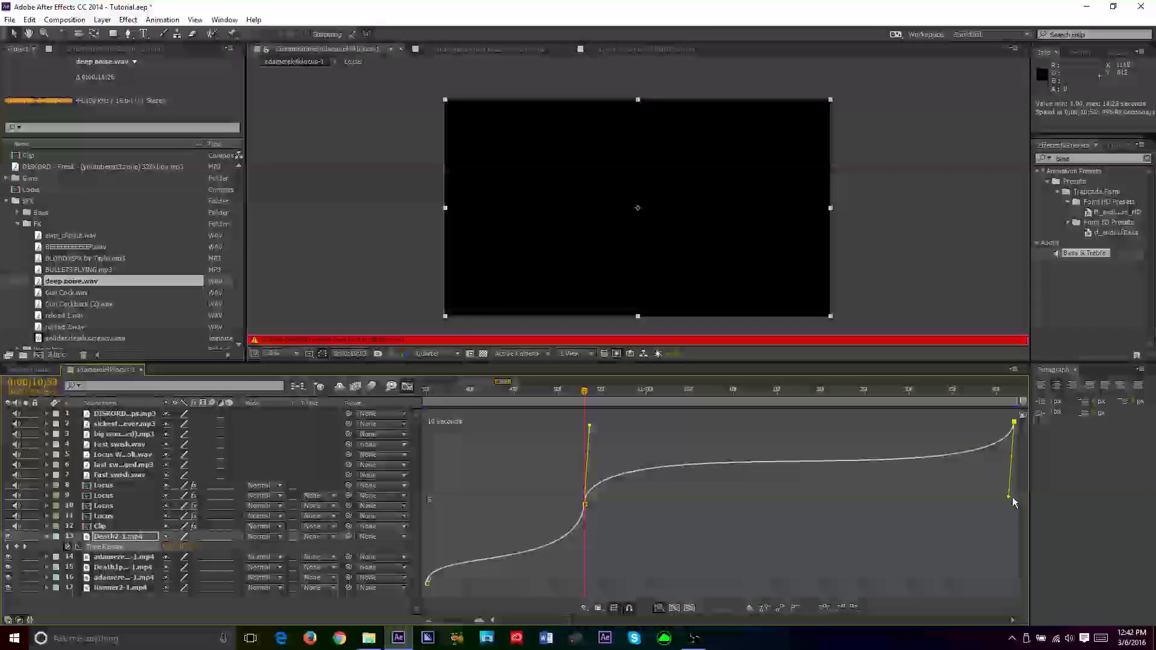
pyautogui.hotkey('ctrl', 's')
# Steepen both ends of the Time Remap curve between the first keyframe and the 0;00;10;53 keyframe, and save
pyautogui.click(585, 504)
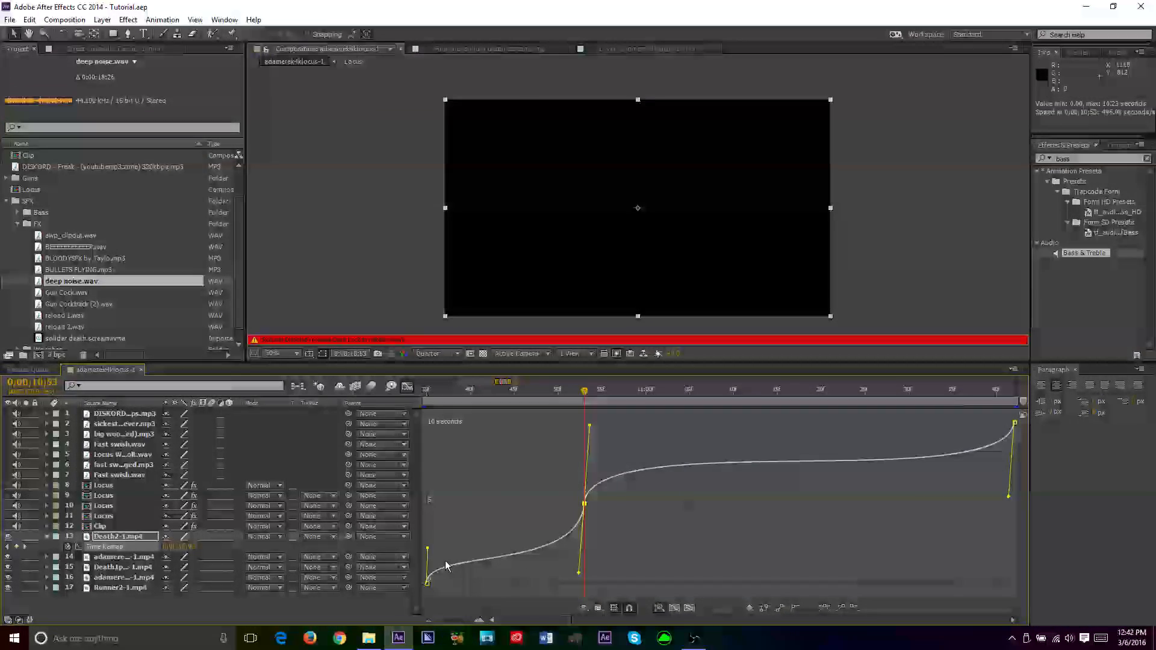
pyautogui.moveTo(427, 549); pyautogui.dragTo(431, 523)
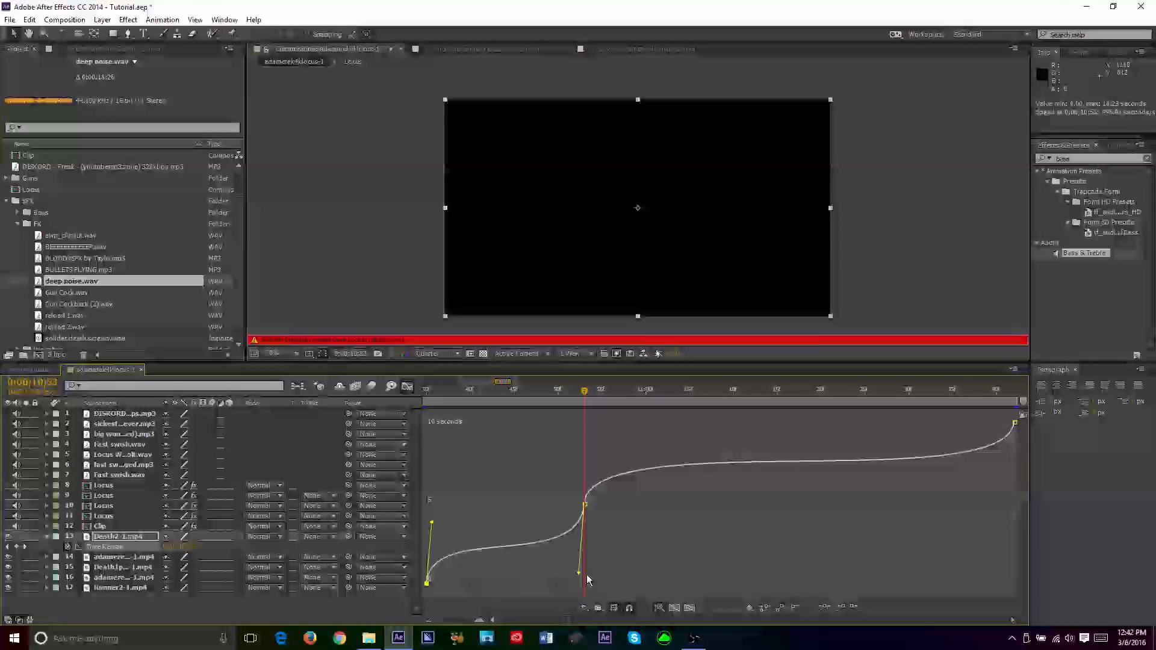
pyautogui.moveTo(580, 574); pyautogui.dragTo(580, 582)
pyautogui.hotkey('ctrl', 's')
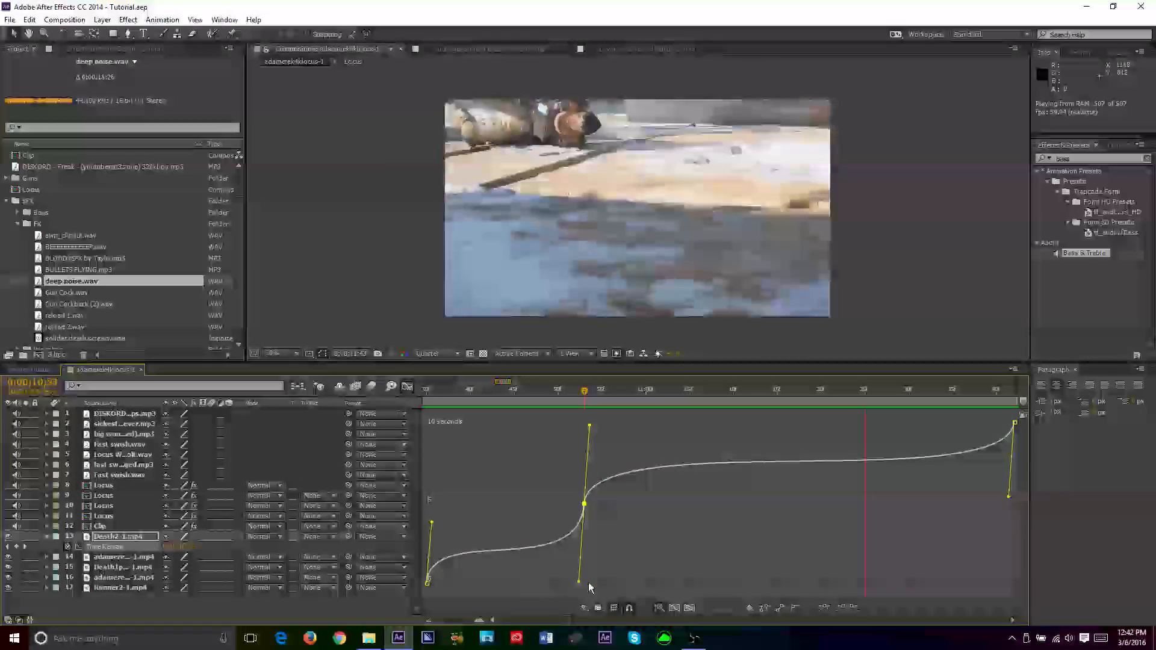
# Add Fast swish.wav from the Wooshes folder below the music layer, starting at Death2-1.mp4's first frame, 0;00;10;35
pyautogui.click(407, 387)
pyautogui.moveTo(496, 381)
pyautogui.mouseDown()
pyautogui.moveTo(475, 381)
pyautogui.moveTo(515, 381)
pyautogui.mouseUp()
pyautogui.moveTo(693, 389); pyautogui.dragTo(732, 402)
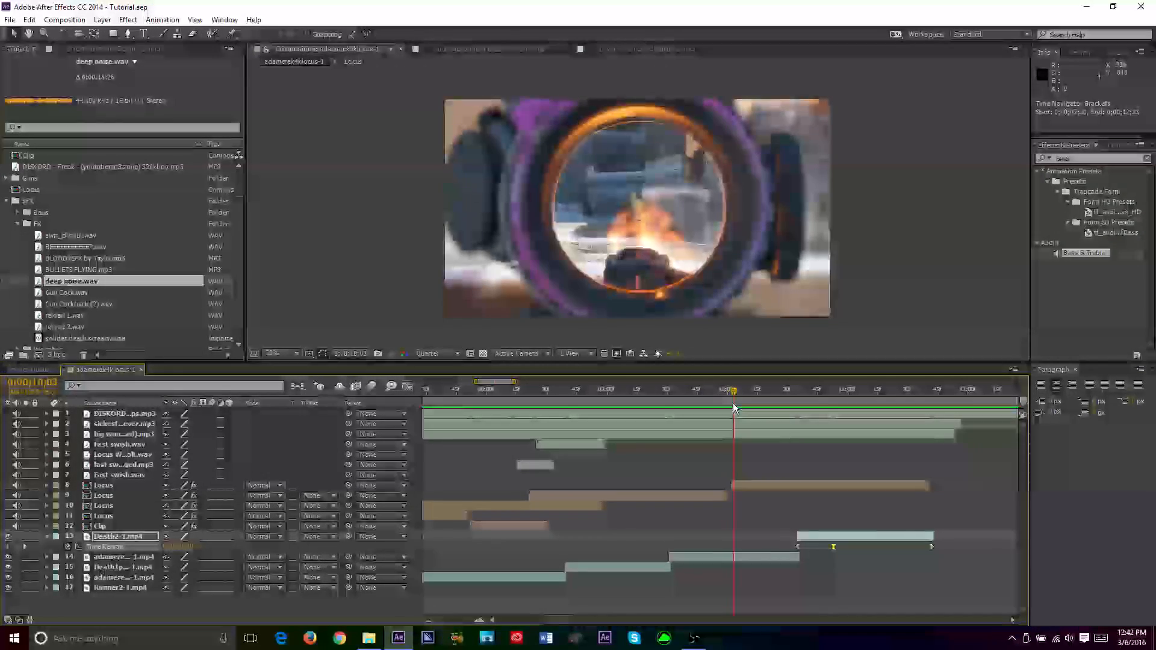
pyautogui.moveTo(734, 404); pyautogui.dragTo(801, 428)
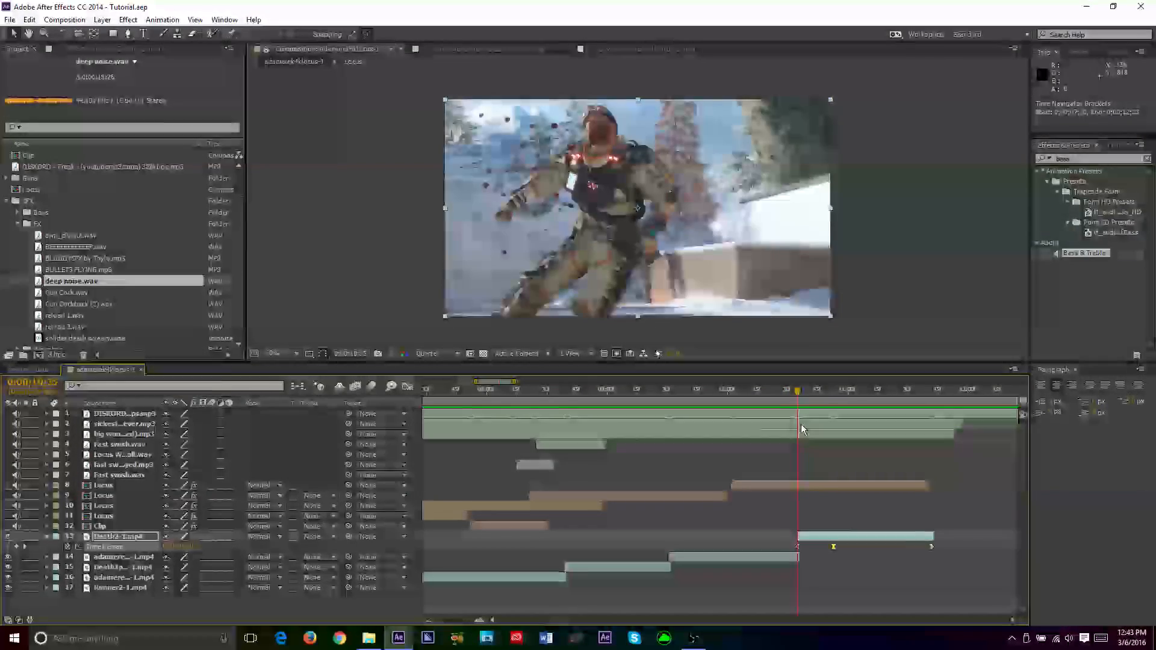
pyautogui.click(18, 224)
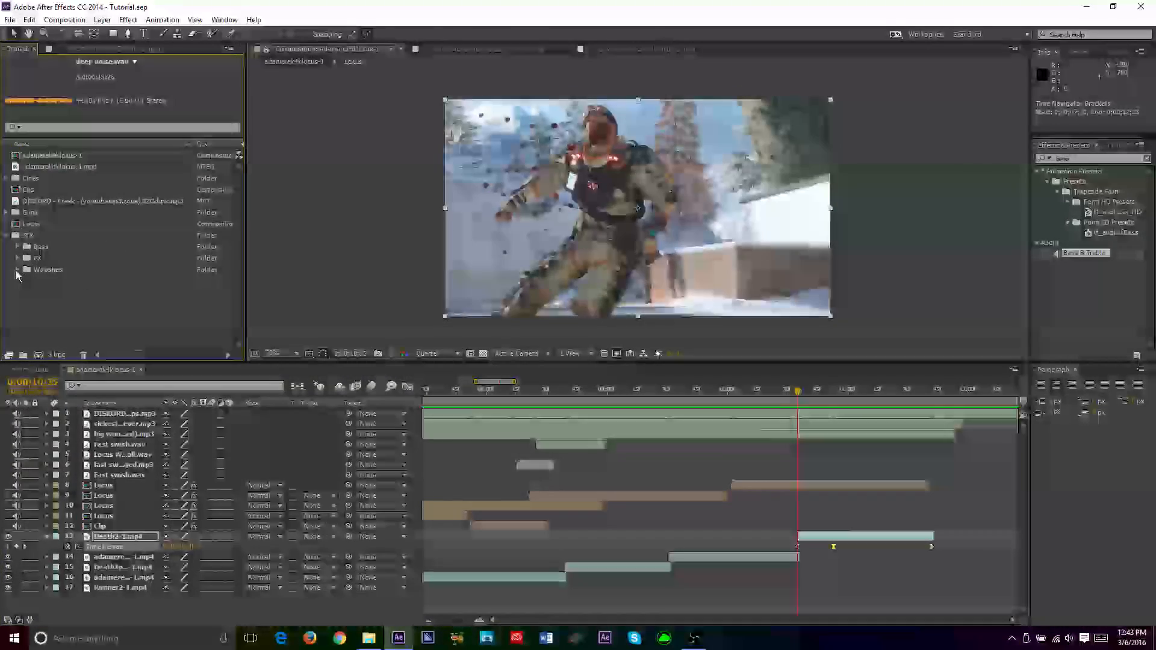
pyautogui.moveTo(91, 304); pyautogui.dragTo(108, 423)
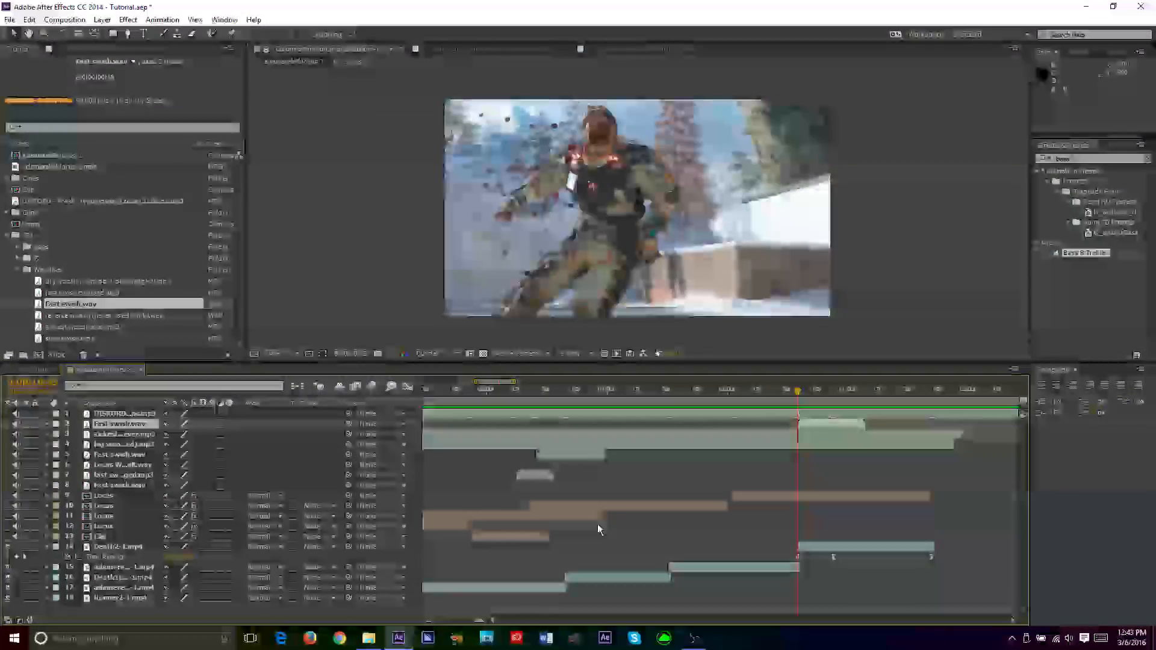
# Using its waveform, shift the new Fast swish.wav earlier so its peak meets Death2-1.mp4's start, and preview the composition
pyautogui.press('l')
pyautogui.press('l')
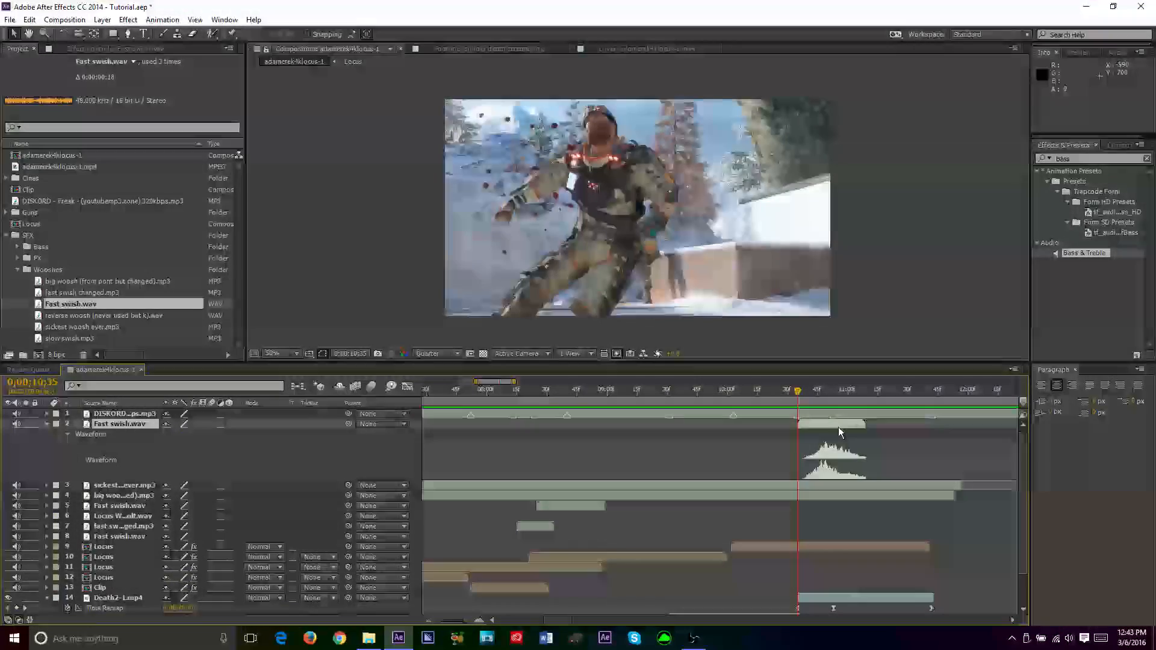
pyautogui.moveTo(838, 427); pyautogui.dragTo(816, 431)
pyautogui.moveTo(758, 393); pyautogui.dragTo(682, 401)
pyautogui.press('KP_Decimal')
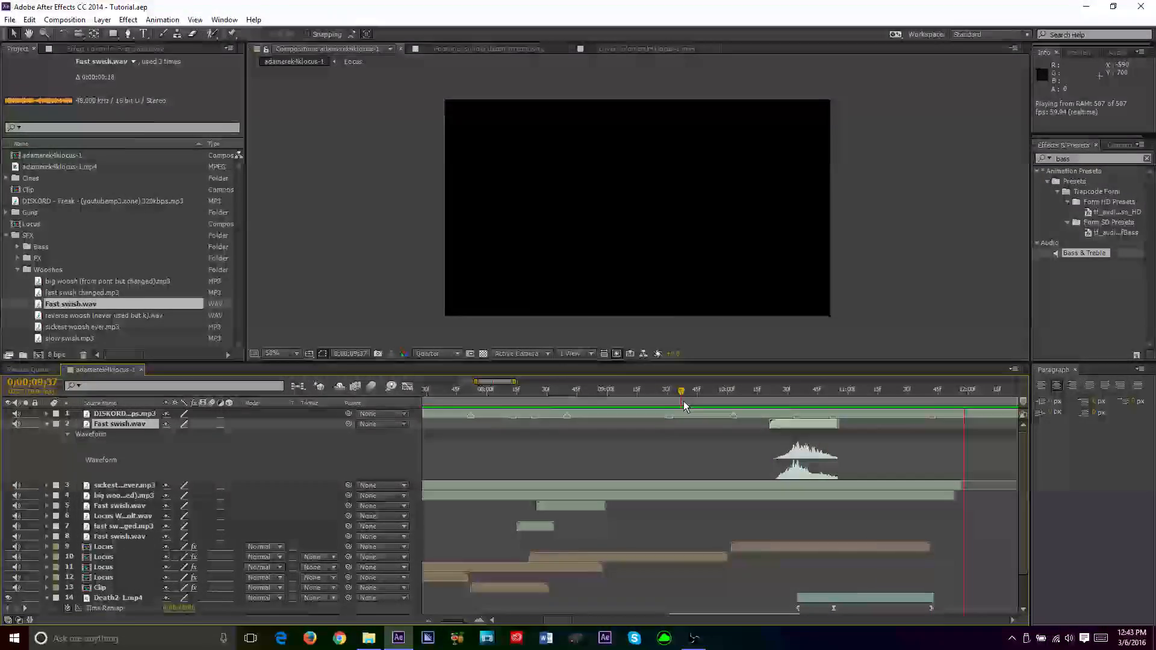
pyautogui.press('space')
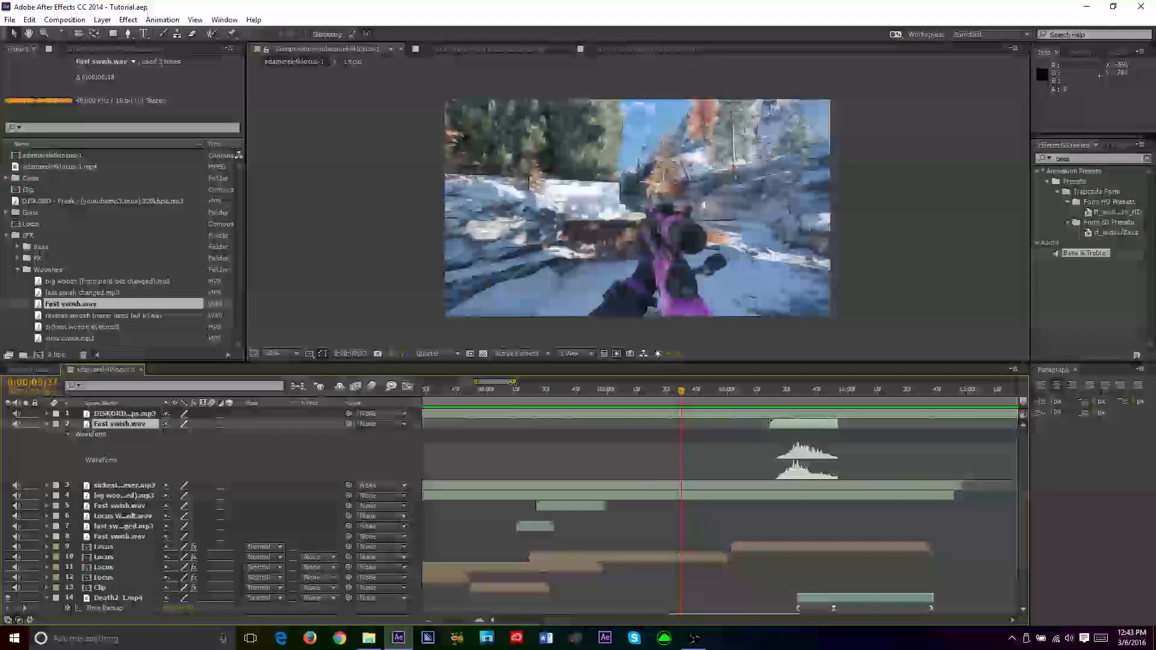
# Add an Audio Levels keyframe to the DISKORD music layer at Death2-1.mp4's end, 0;00;11;42
pyautogui.moveTo(514, 382); pyautogui.dragTo(527, 382)
pyautogui.click(785, 391)
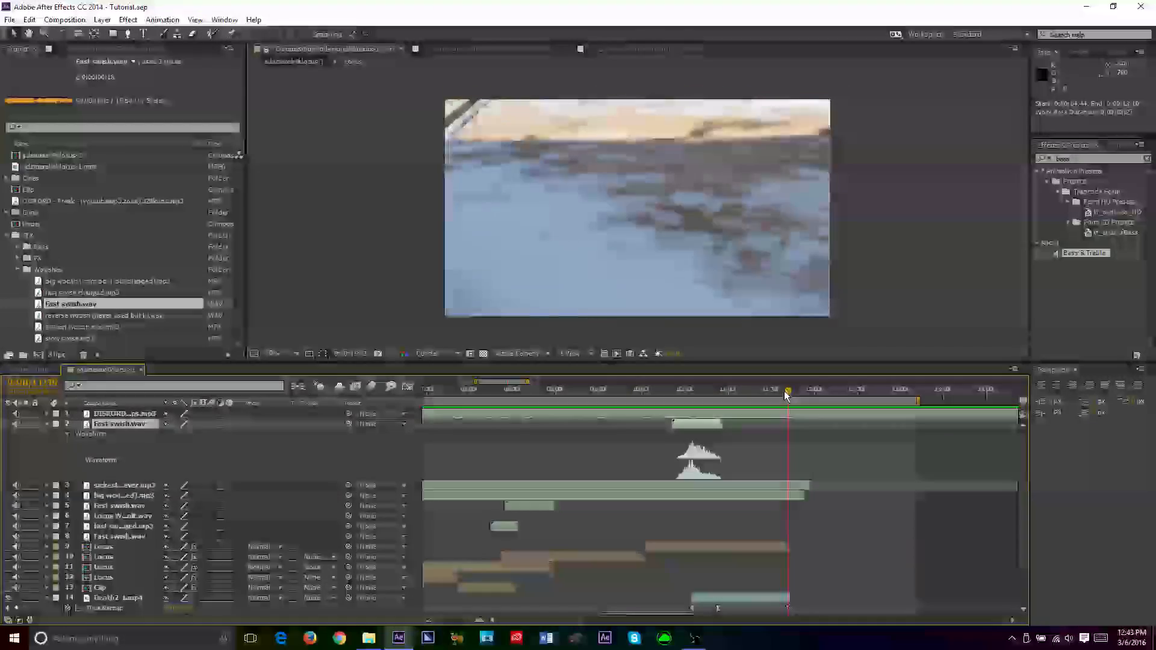
pyautogui.click(788, 391)
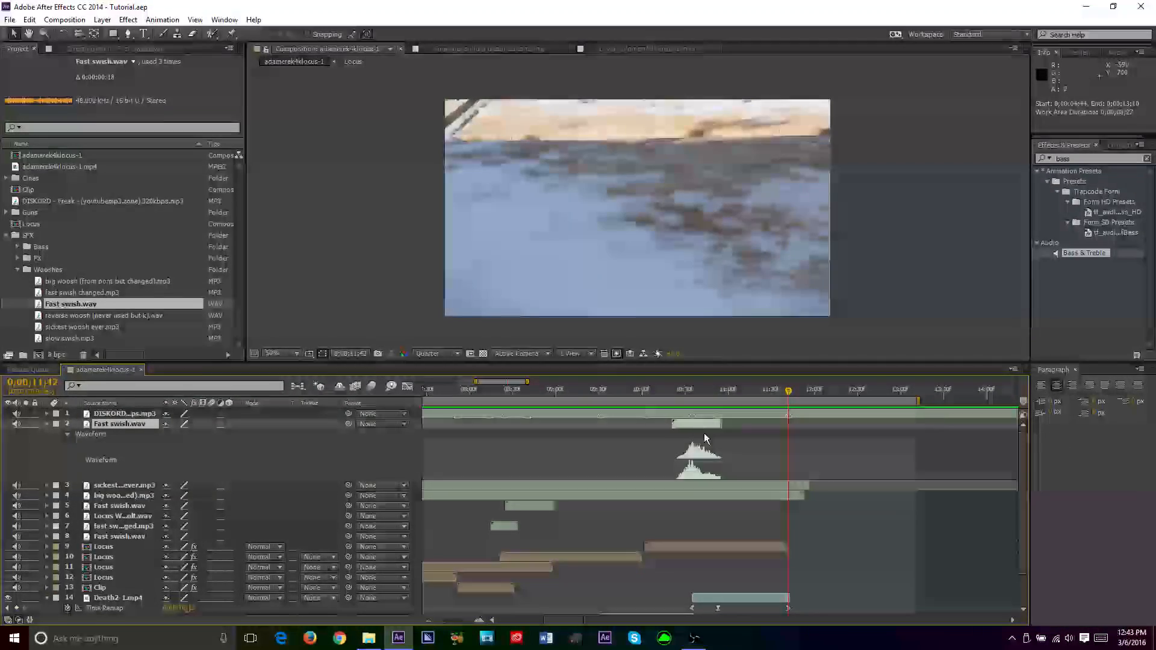
pyautogui.press('l')
pyautogui.press('l')
pyautogui.click(771, 547)
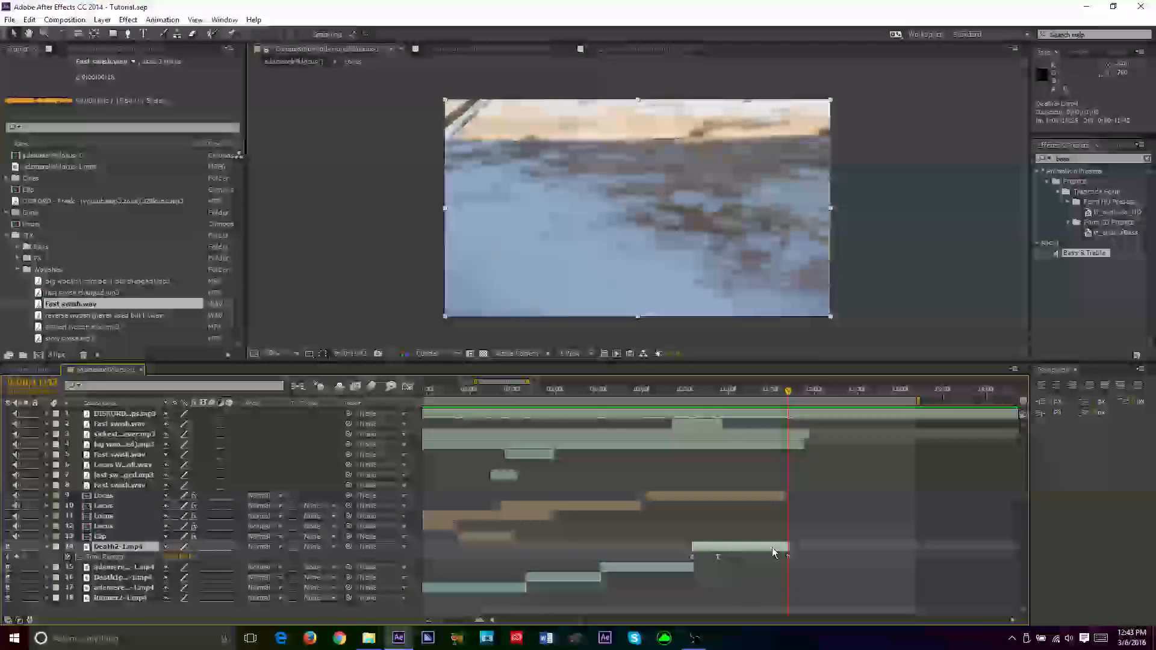
pyautogui.press('u')
pyautogui.click(823, 413)
pyautogui.press('l')
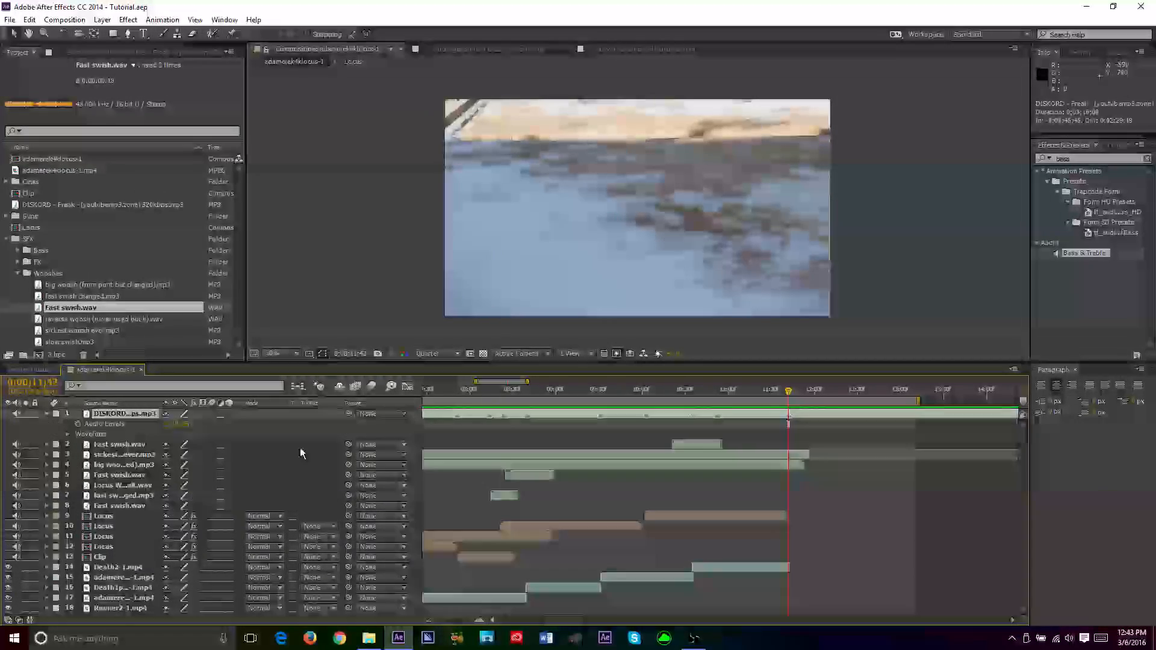
pyautogui.click(79, 424)
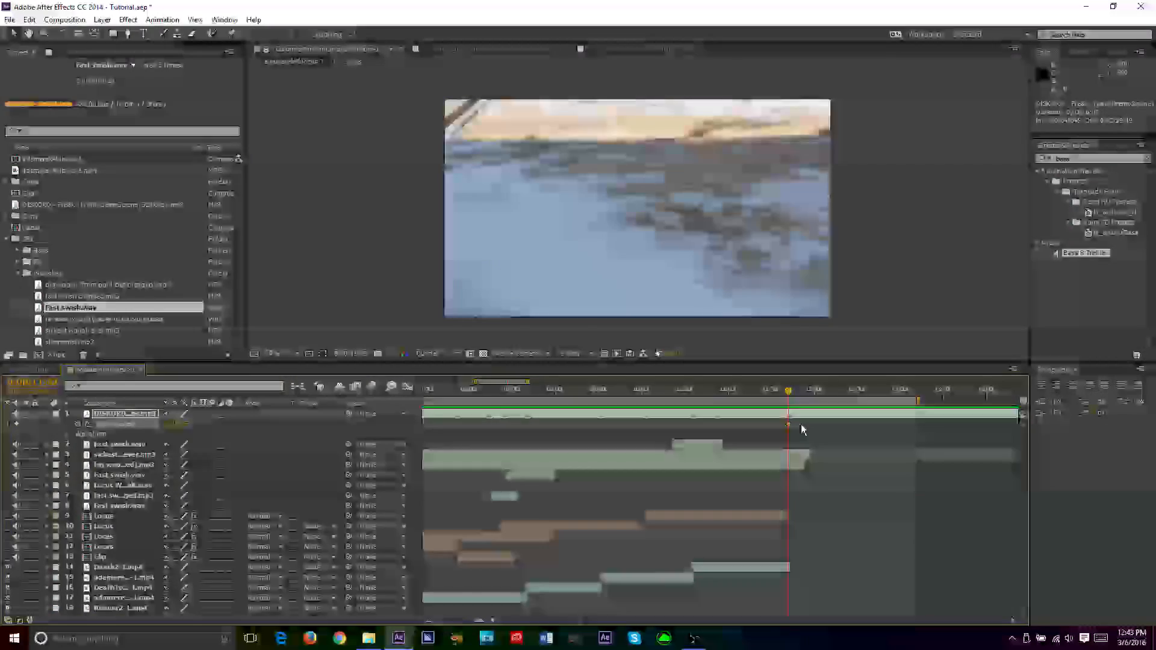
# Lower the music layer's Audio Levels at 0;00;13;10 to fade it out, save the project, and preview the composition
pyautogui.click(915, 388)
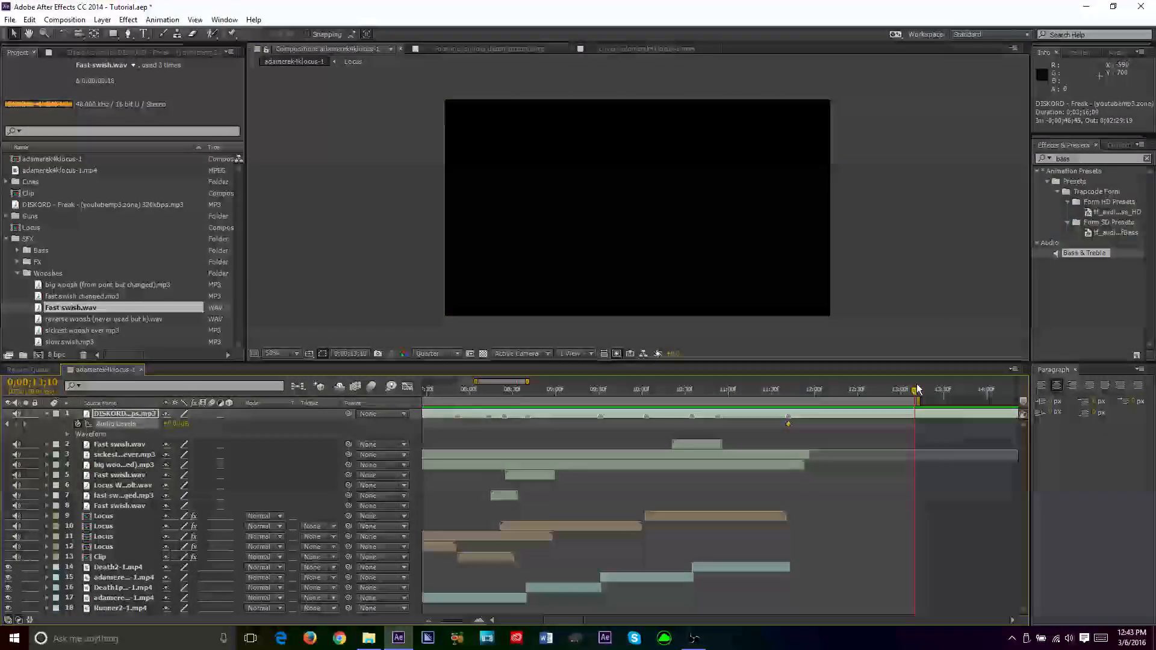
pyautogui.moveTo(176, 424); pyautogui.dragTo(121, 423)
pyautogui.hotkey('ctrl', 's')
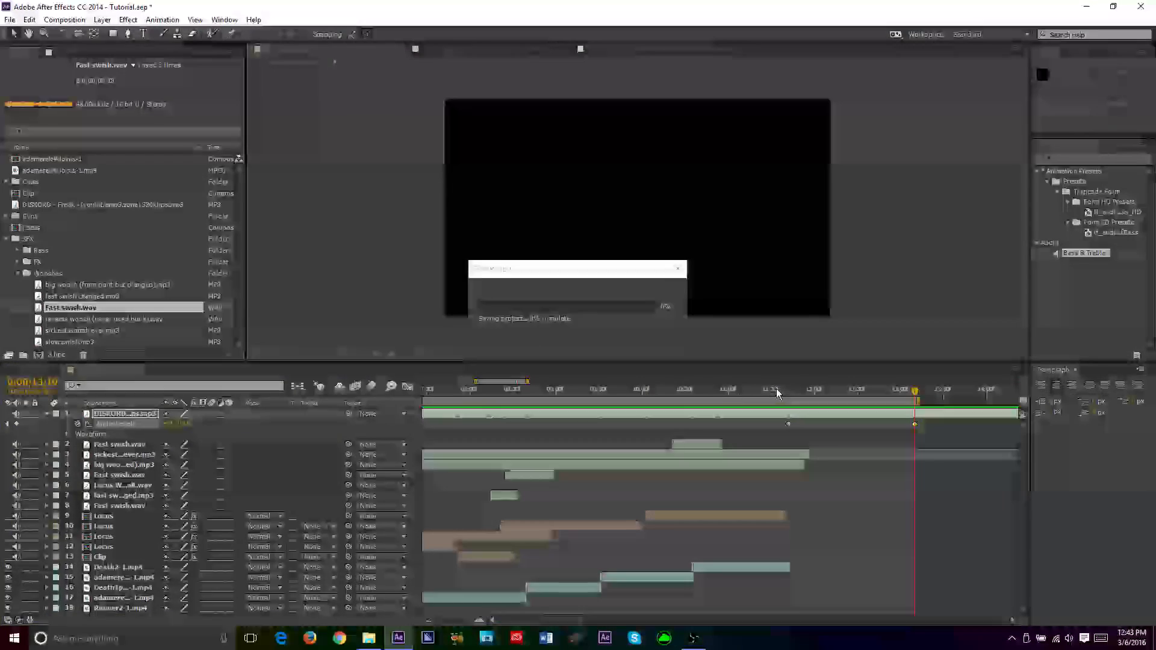
pyautogui.press('KP_0')
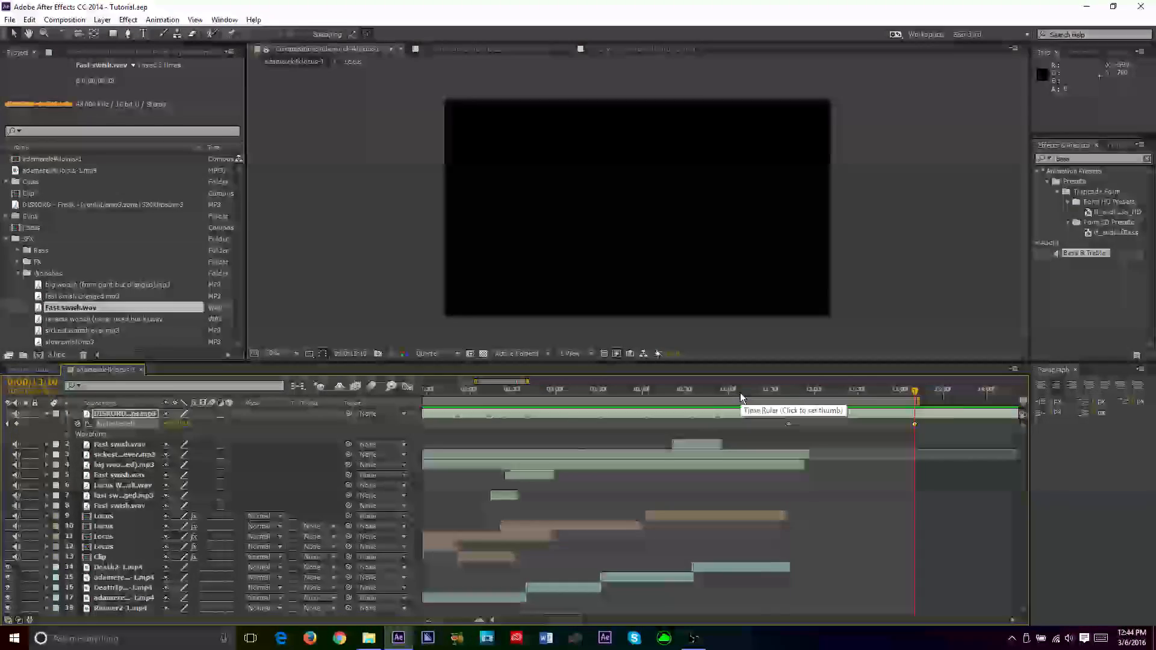
# Adjust the Audio Levels of the last Locus gunshot layer, and preview the composition from 0;00;08;53
pyautogui.moveTo(637, 398); pyautogui.dragTo(663, 401)
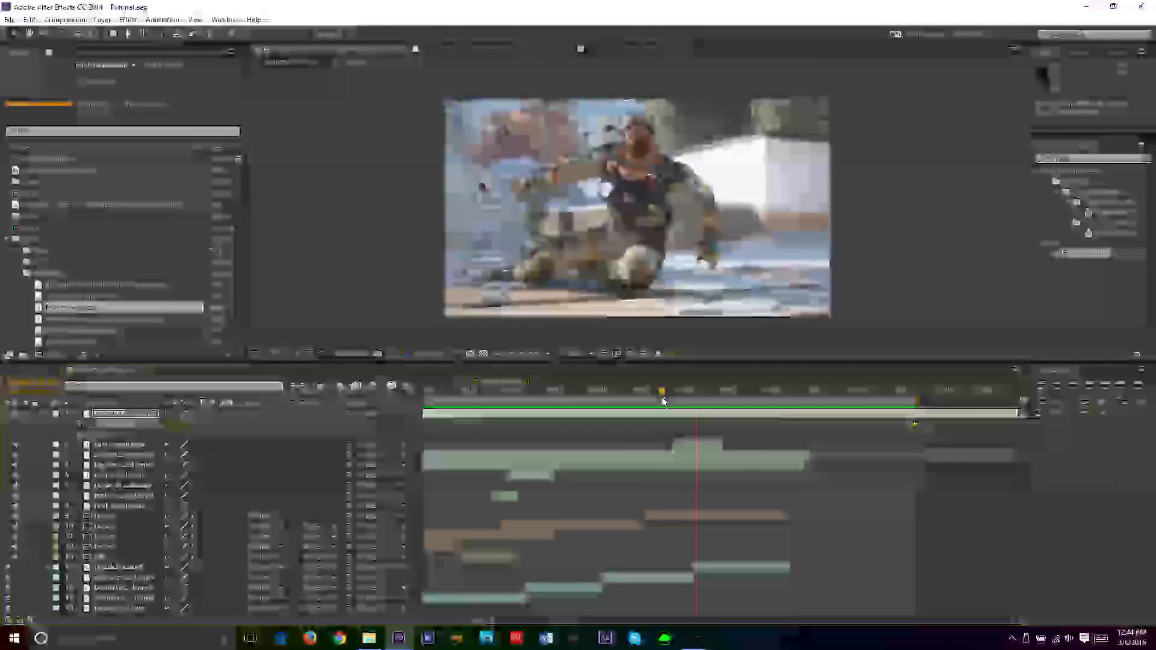
pyautogui.press('space')
pyautogui.click(683, 516)
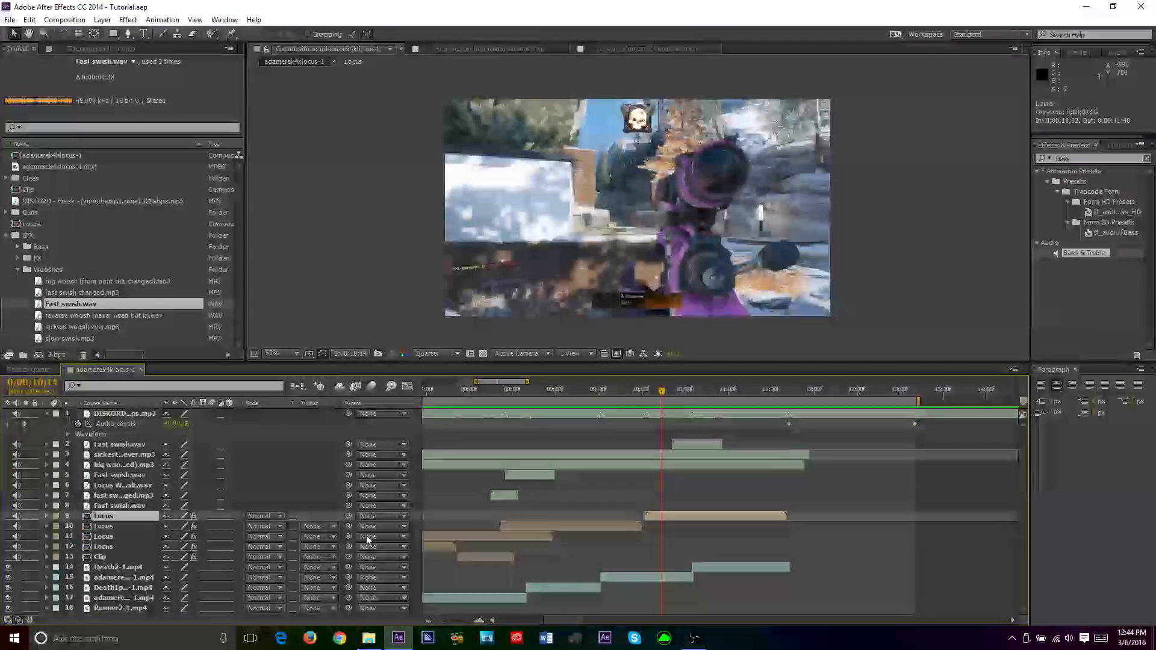
pyautogui.press('l')
pyautogui.press('l')
pyautogui.click(78, 526)
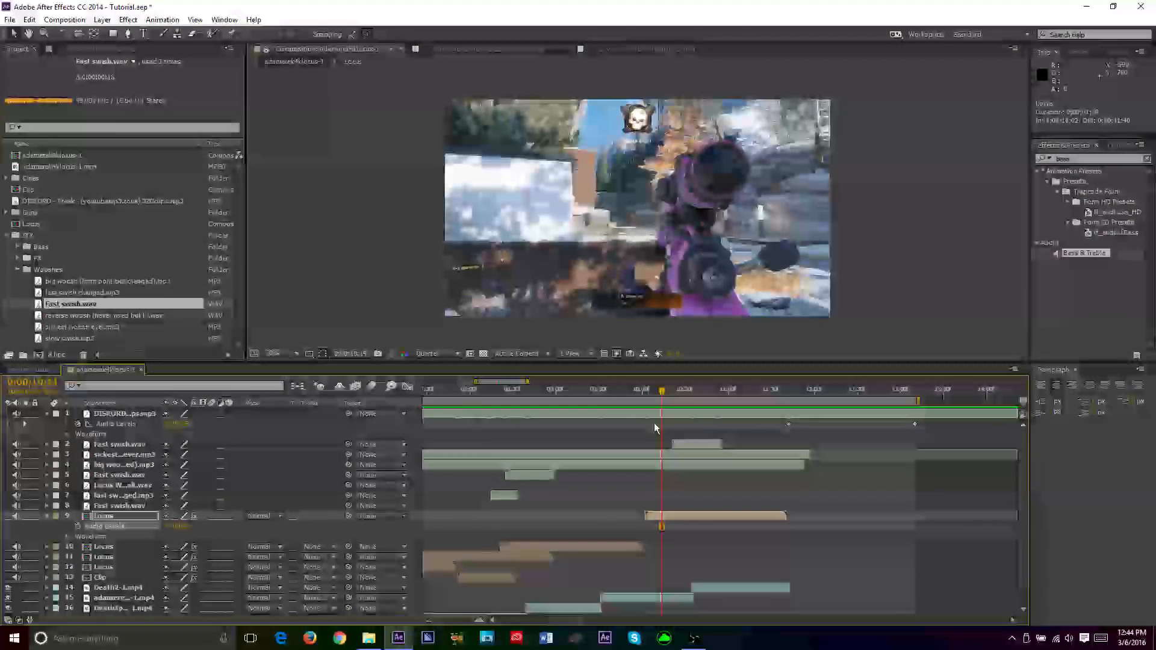
pyautogui.click(545, 392)
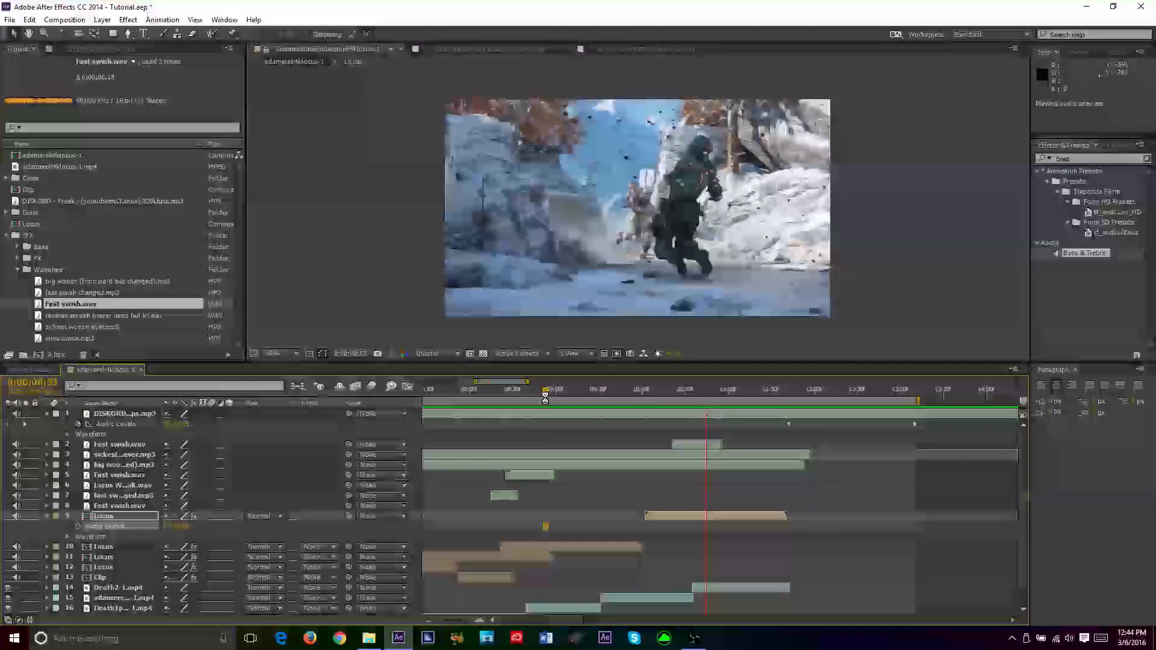
pyautogui.press('KP_0')
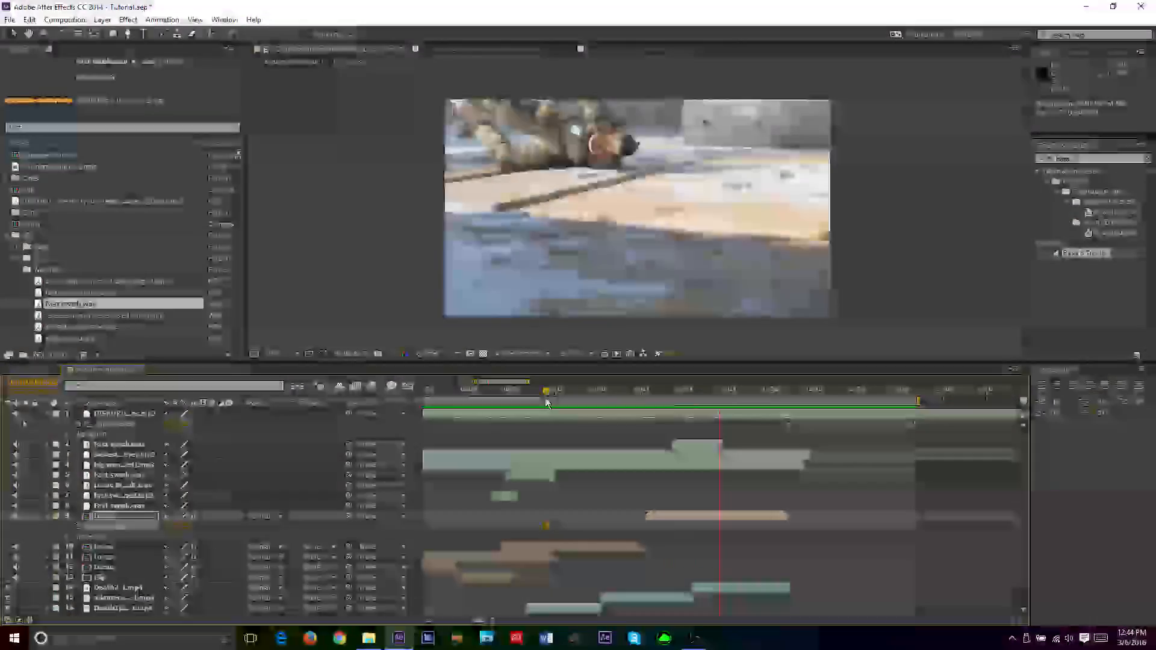
# Nudge the last Locus gunshot layer slightly earlier to sync it with the shot, checking each position by preview, and save
pyautogui.click(545, 400)
pyautogui.moveTo(661, 514); pyautogui.dragTo(652, 516)
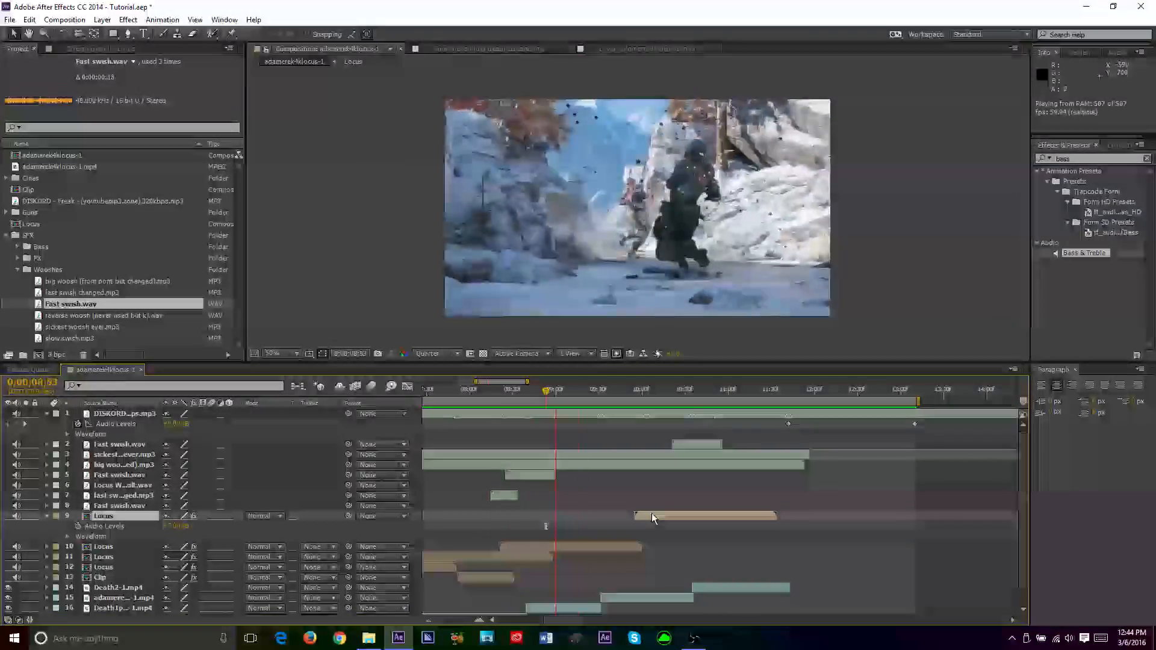
pyautogui.press('space')
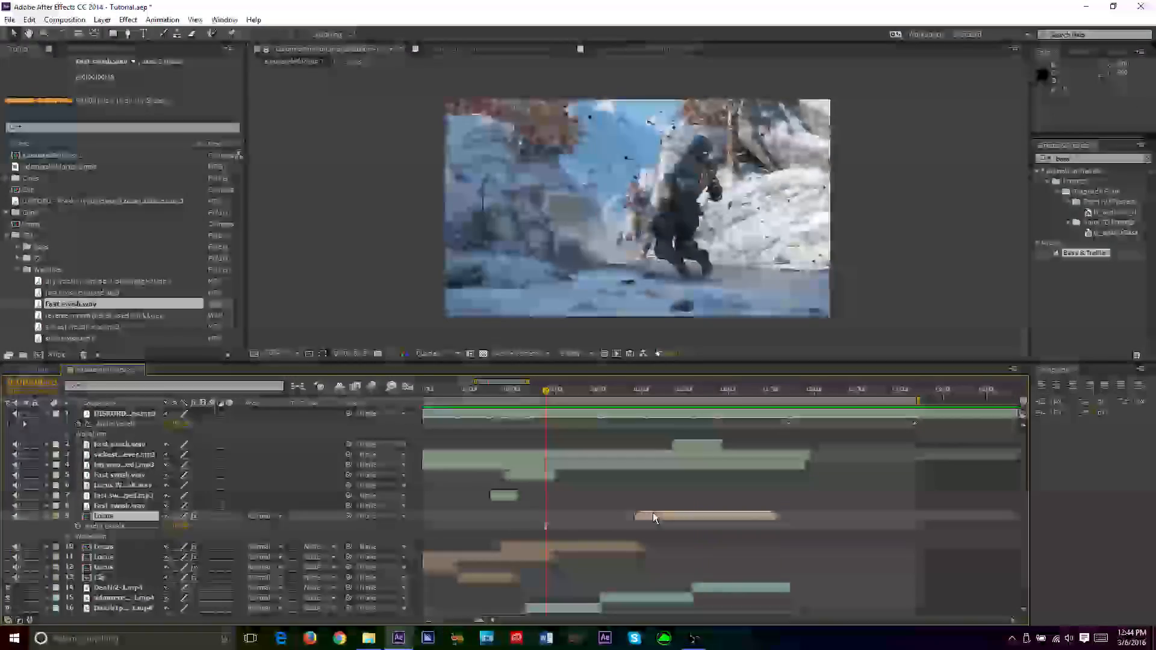
pyautogui.moveTo(652, 513); pyautogui.dragTo(660, 512)
pyautogui.press('space')
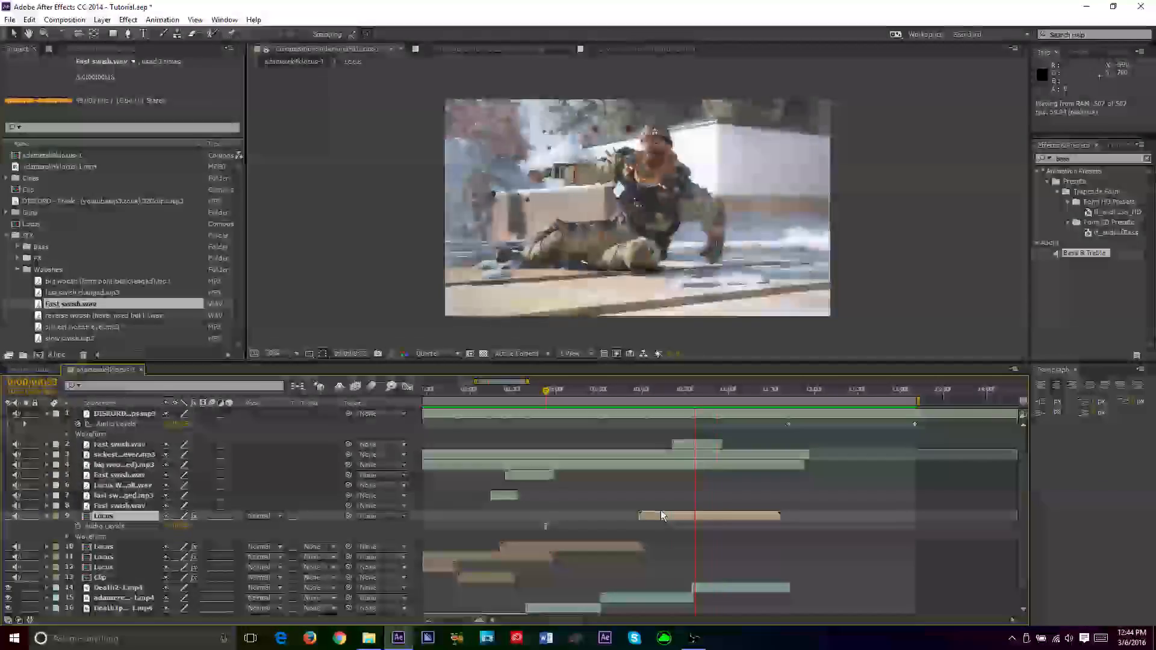
pyautogui.press('space')
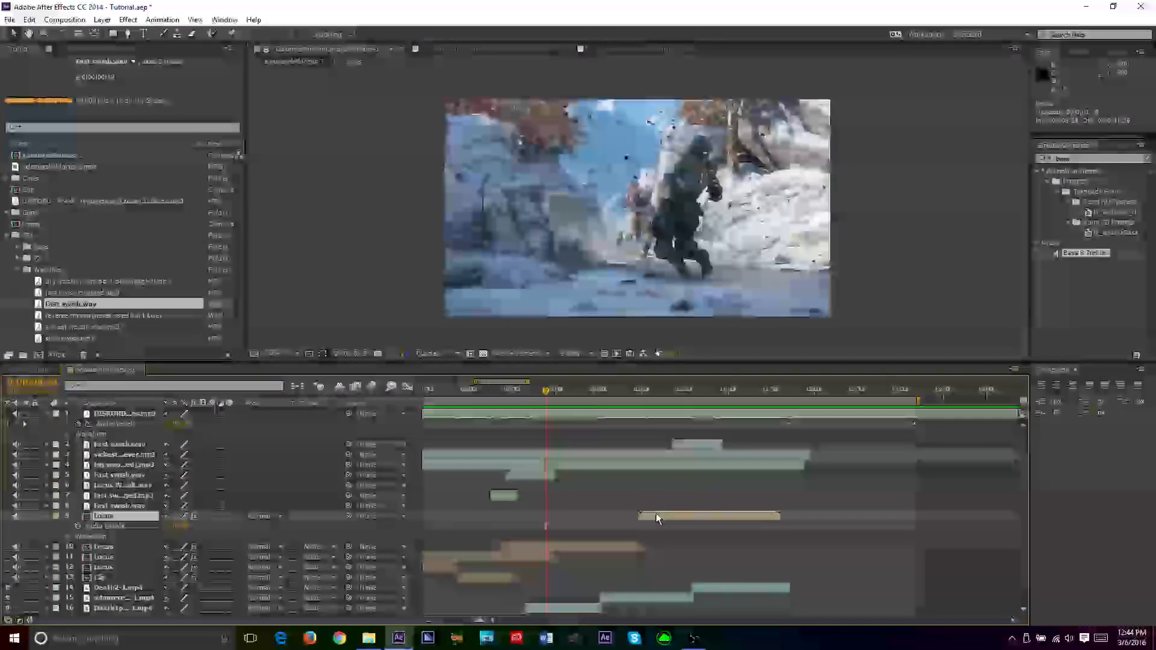
pyautogui.moveTo(653, 514); pyautogui.dragTo(657, 514)
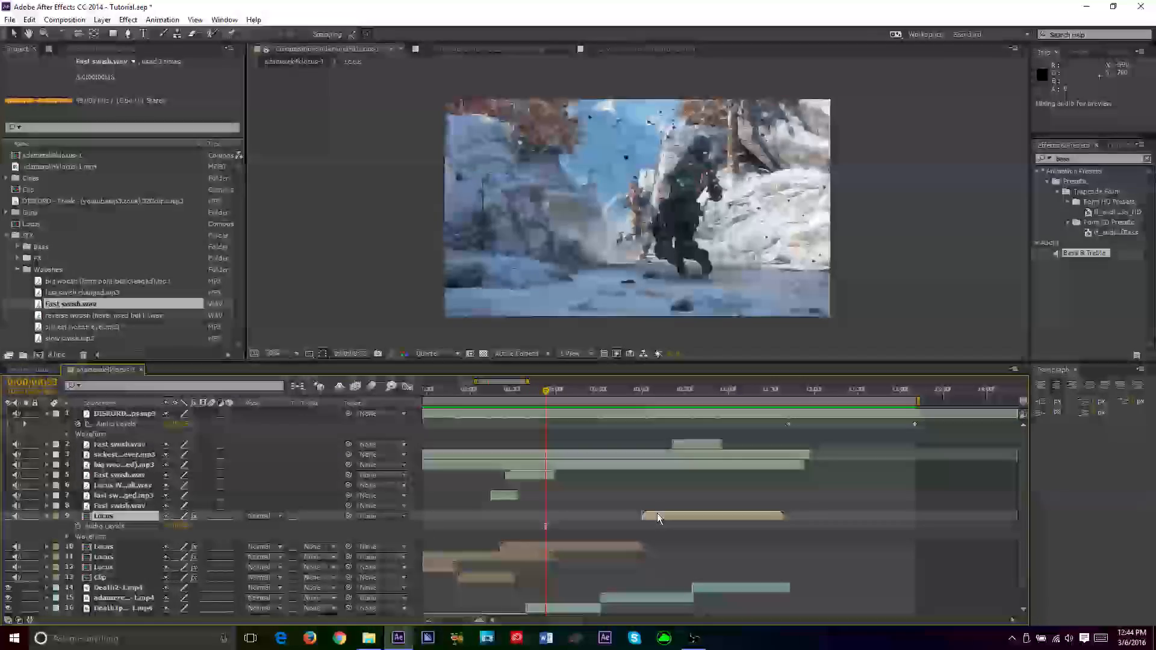
pyautogui.press('space')
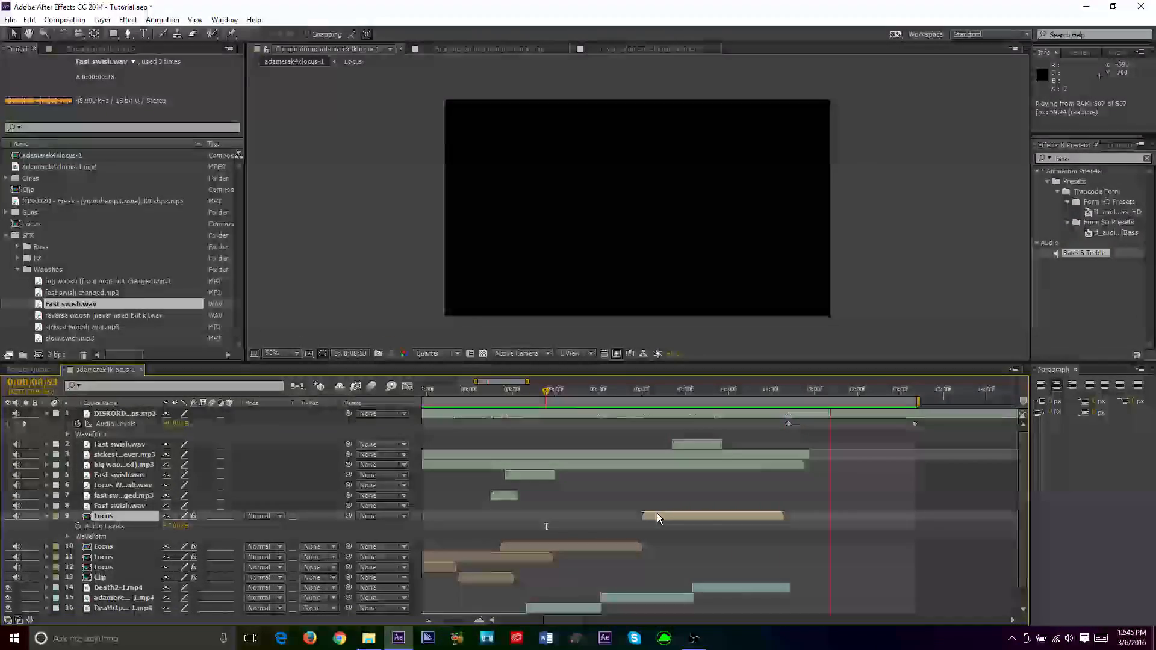
pyautogui.hotkey('ctrl', 's')
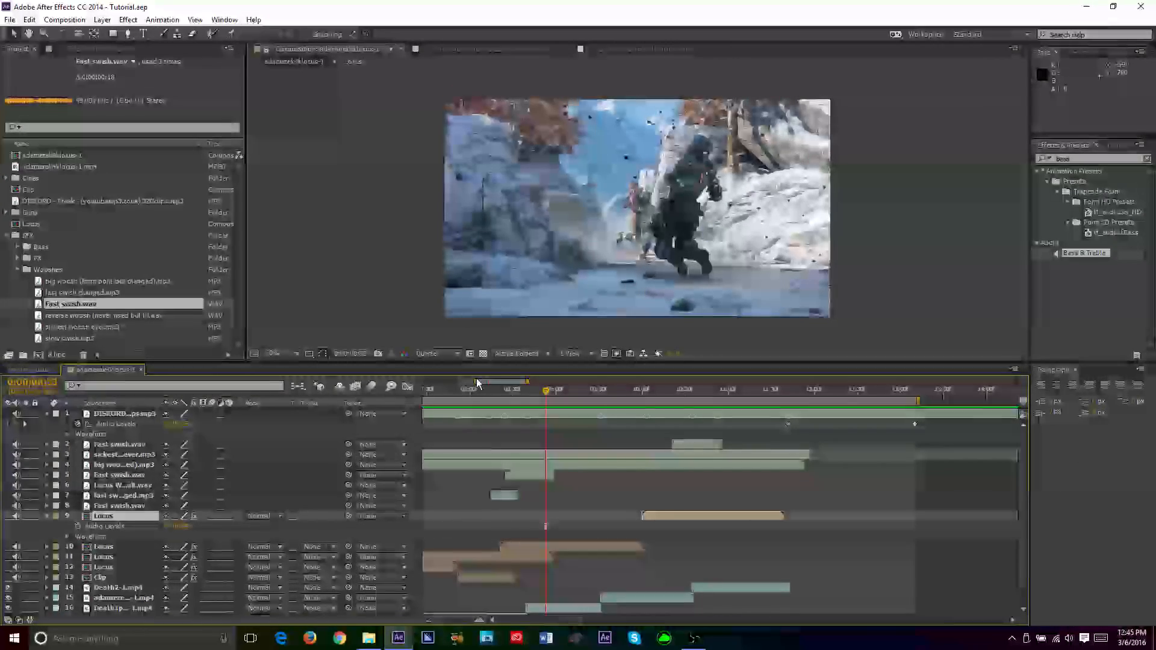
# Preview the montage's whole work area, stop at Death2-1.mp4's end, 0;00;11;42, and collapse the music layer's properties
pyautogui.moveTo(476, 383); pyautogui.dragTo(454, 381)
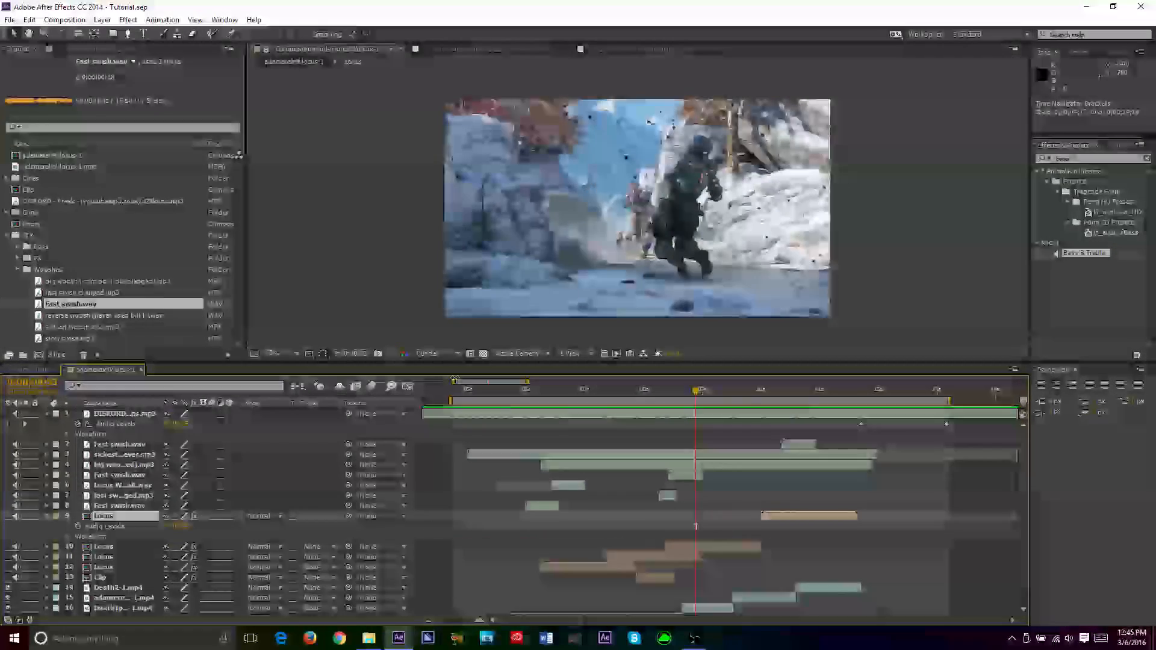
pyautogui.press('KP_0')
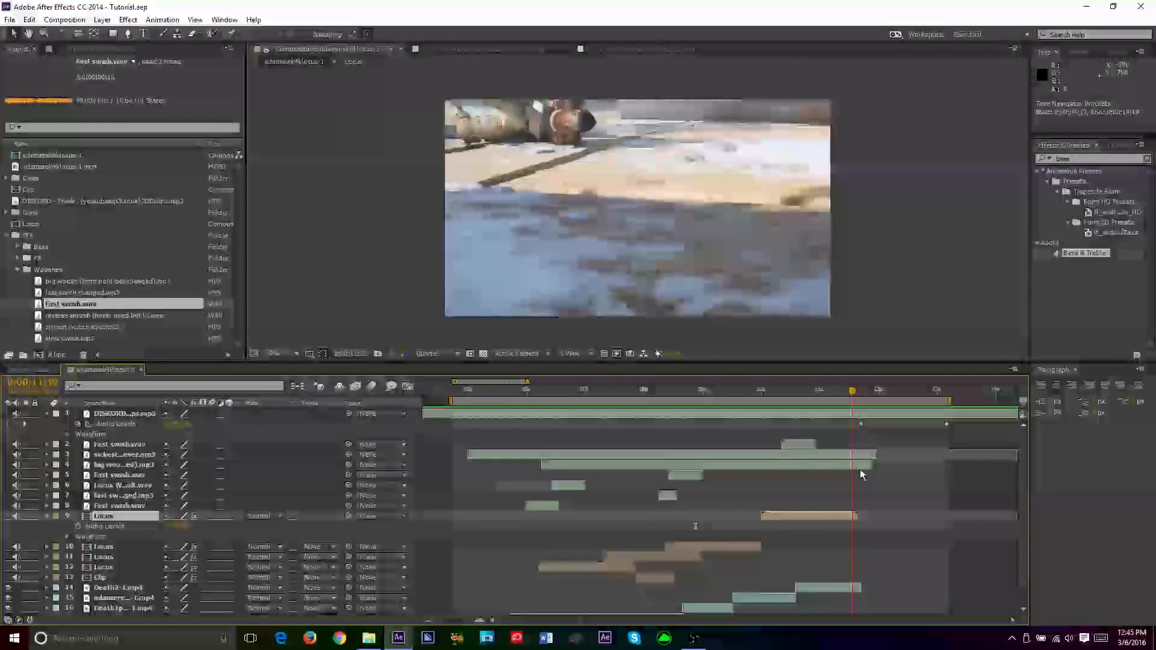
pyautogui.press('space')
pyautogui.press('pageup')
pyautogui.press('pageup')
pyautogui.press('pageup')
pyautogui.press('pageup')
pyautogui.press('pageup')
pyautogui.press('pageup')
pyautogui.press('pageup')
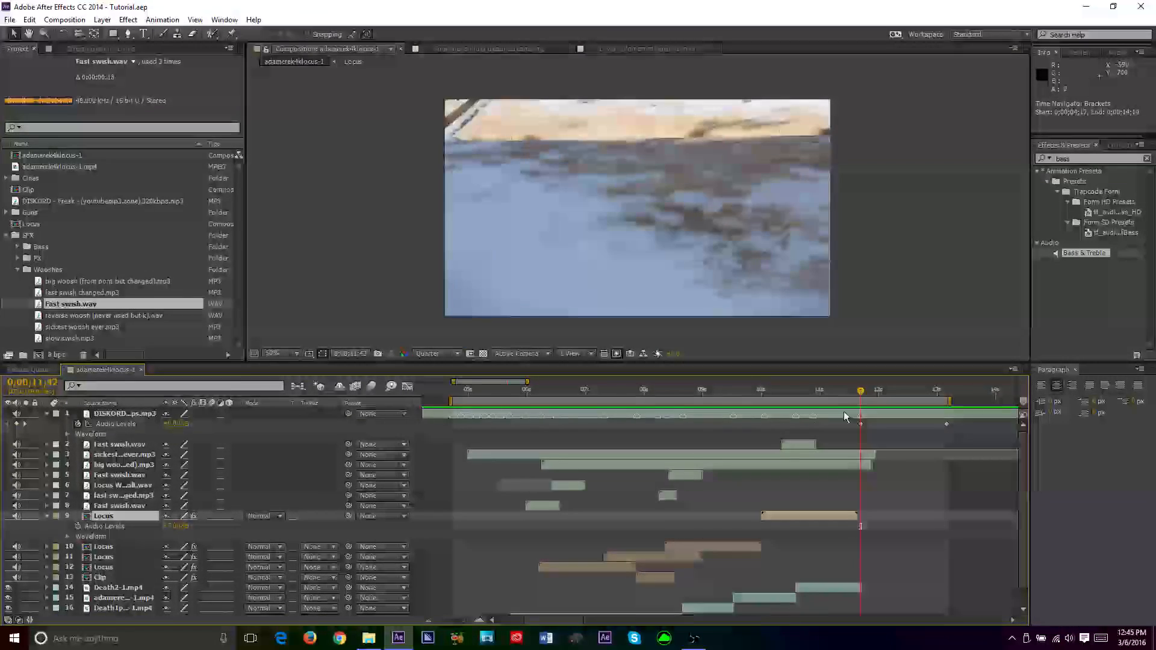
pyautogui.click(884, 413)
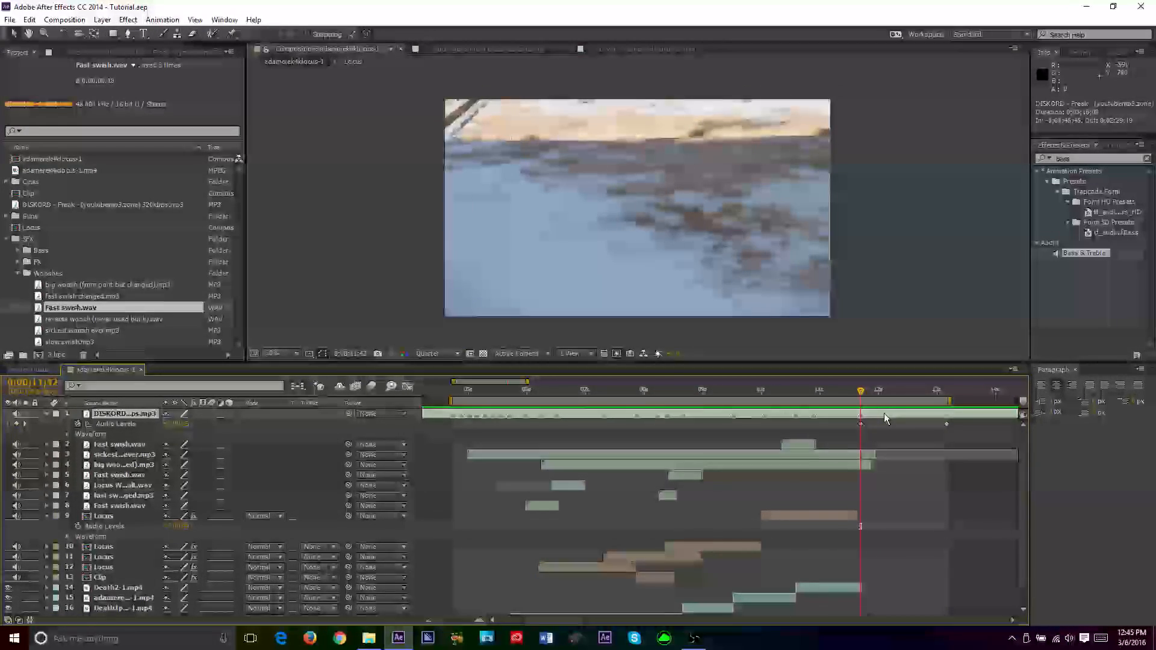
pyautogui.press('l')
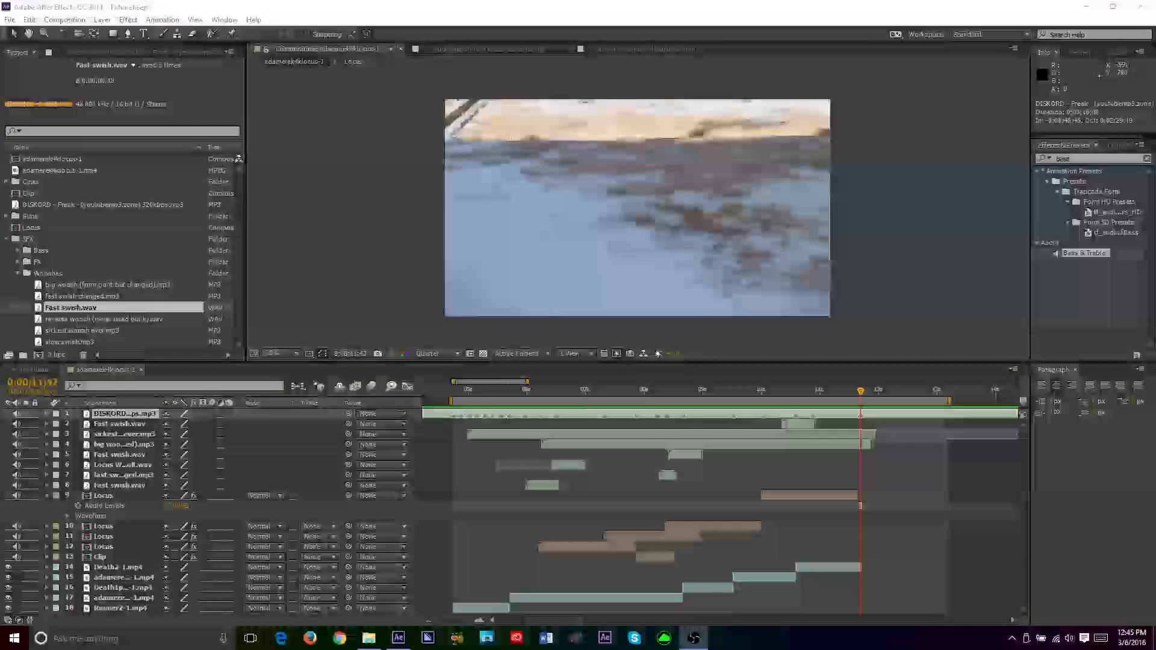